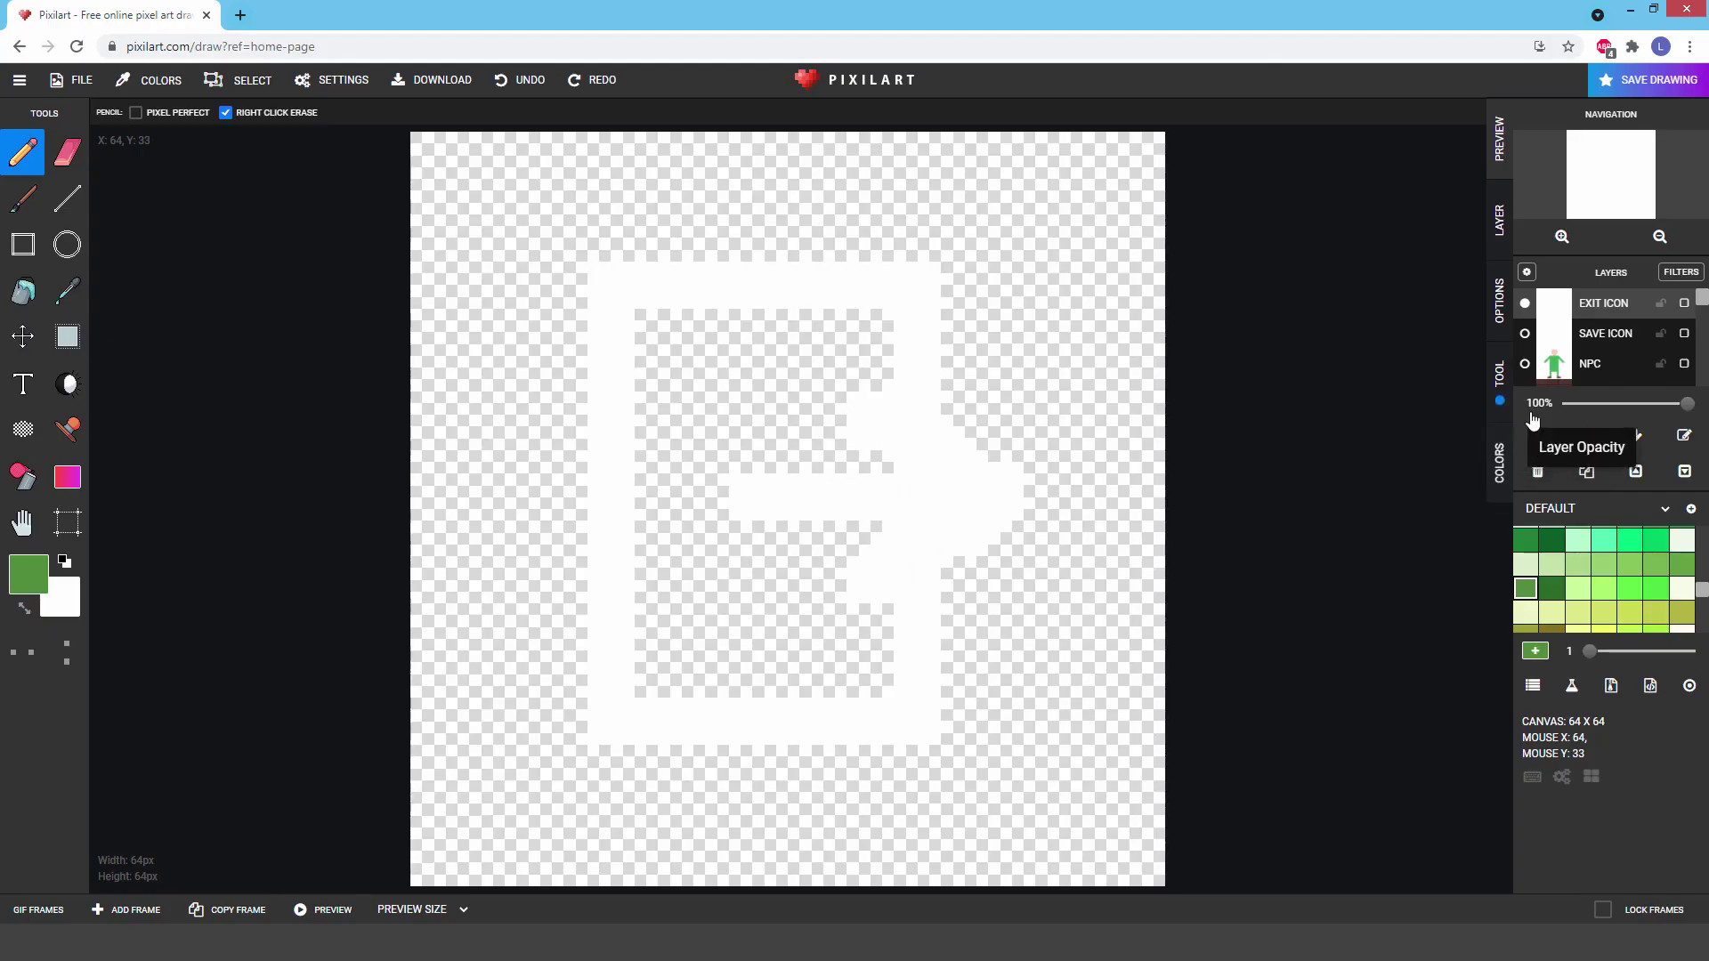
Step: Add a new layer and rename it 'LARGE TREE'
click(1538, 436)
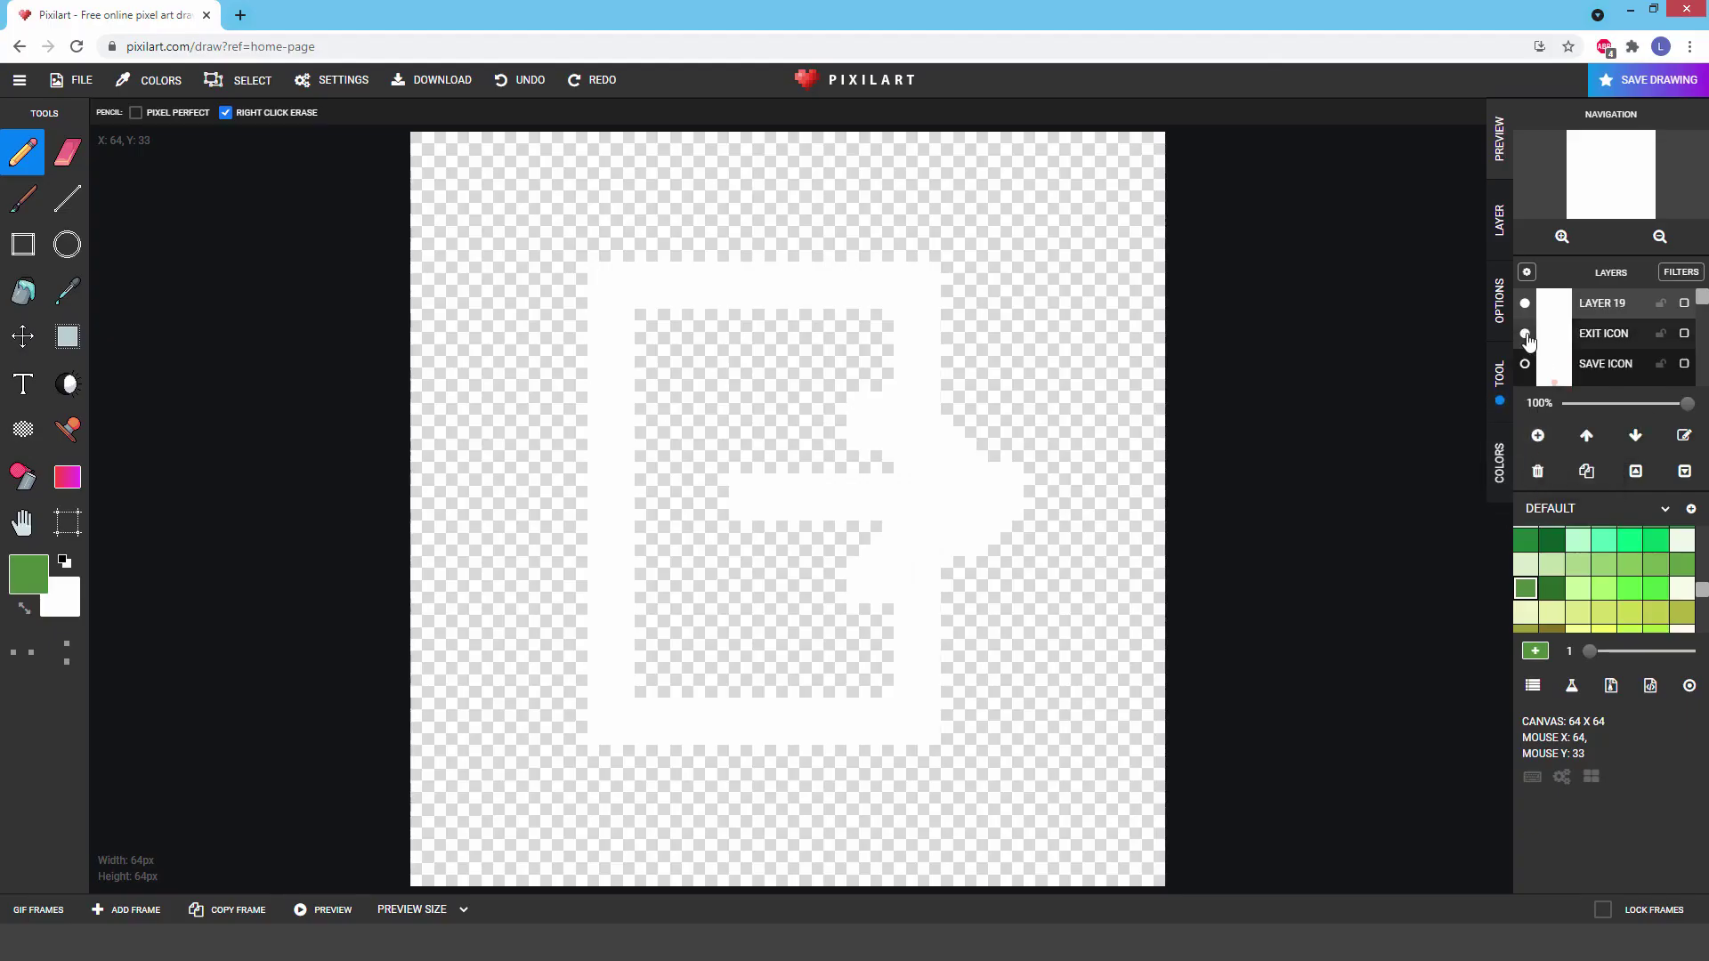
click(1684, 435)
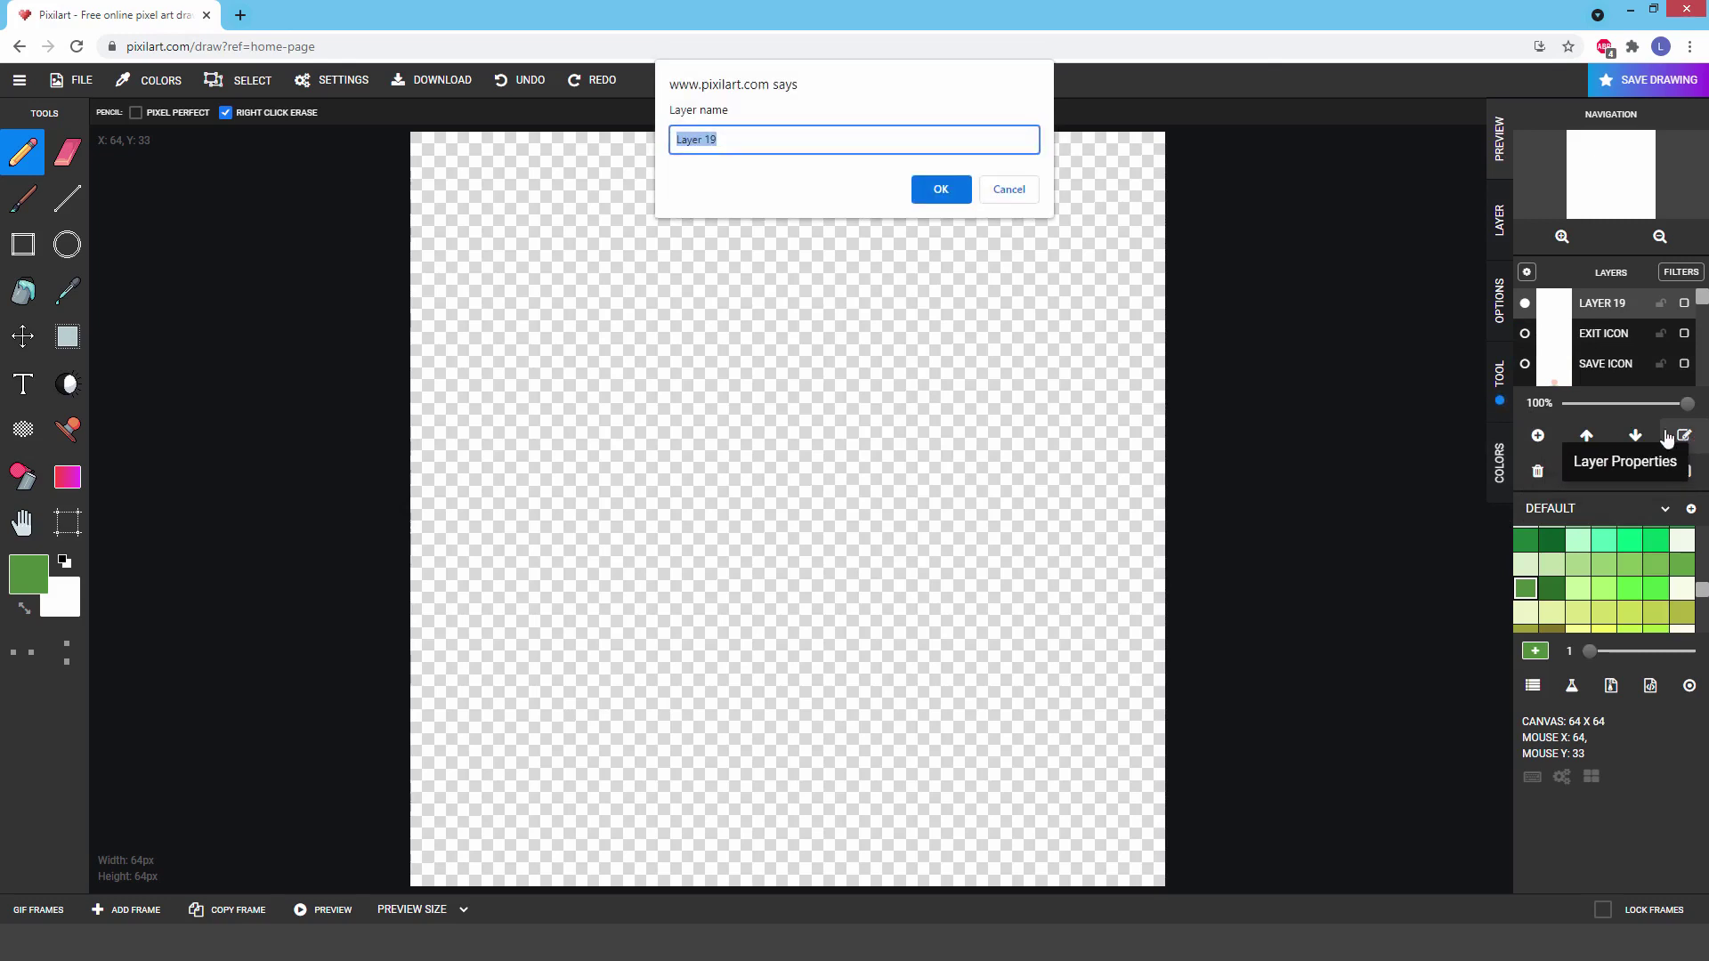
text(LARGE TREE)
key(Return)
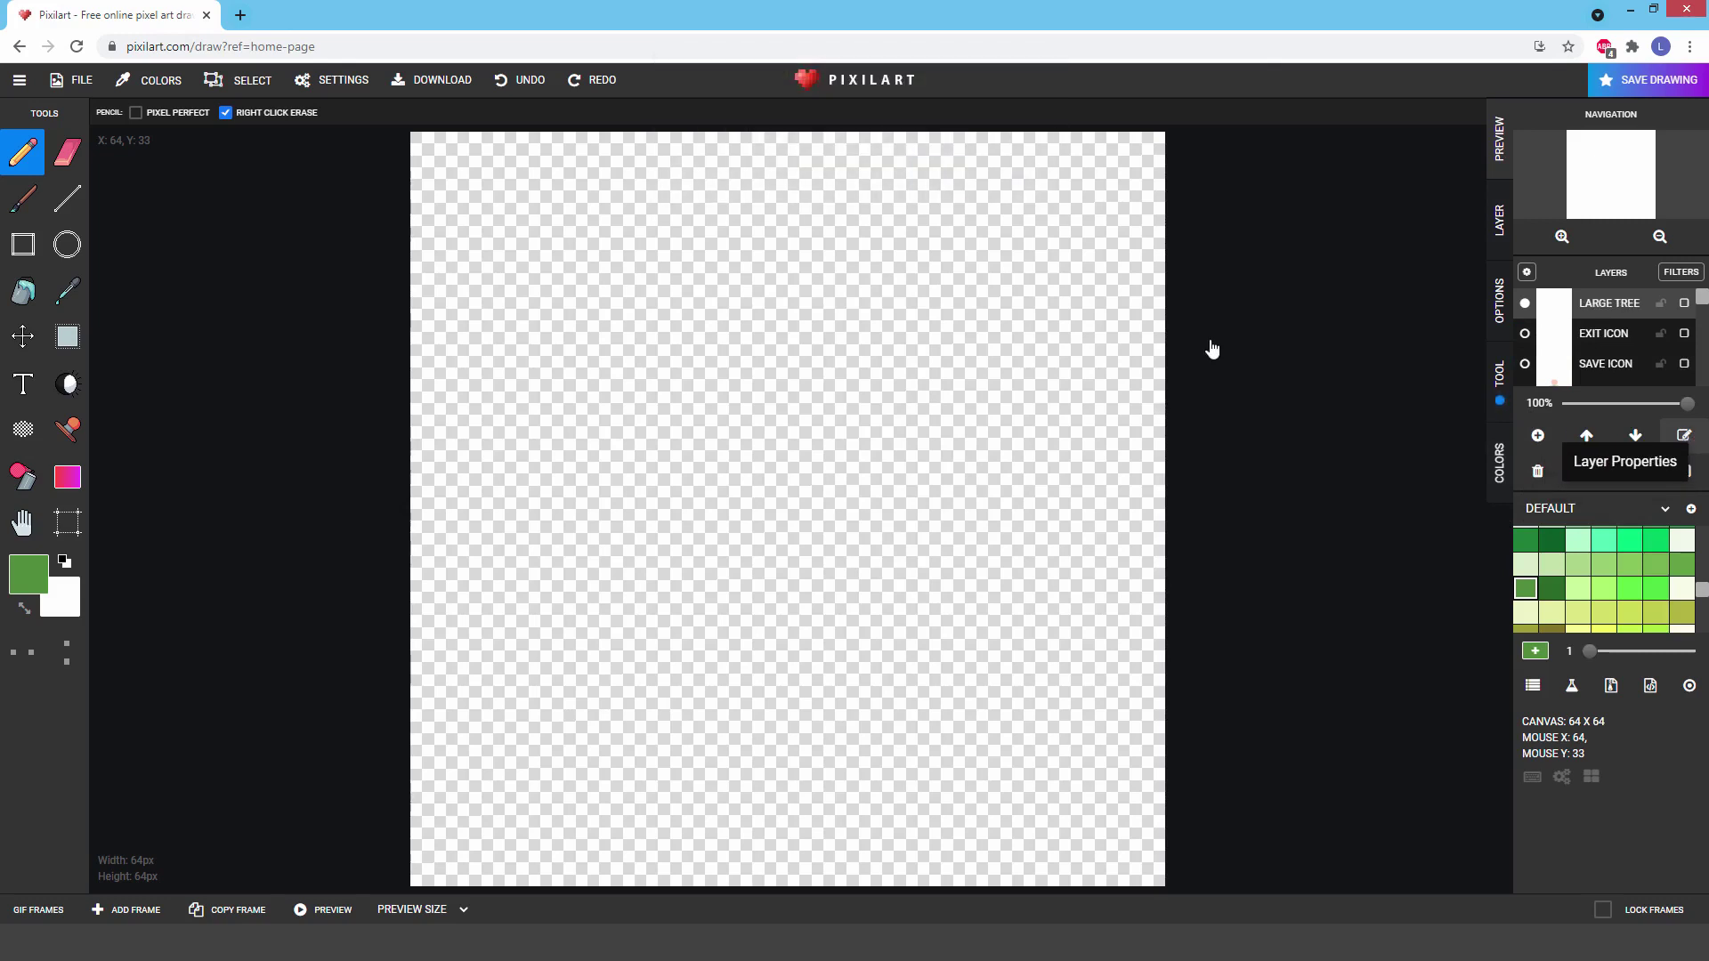
Step: Select the Brush tool with the soft cross-shaped brush and dark maroon colour
click(6, 201)
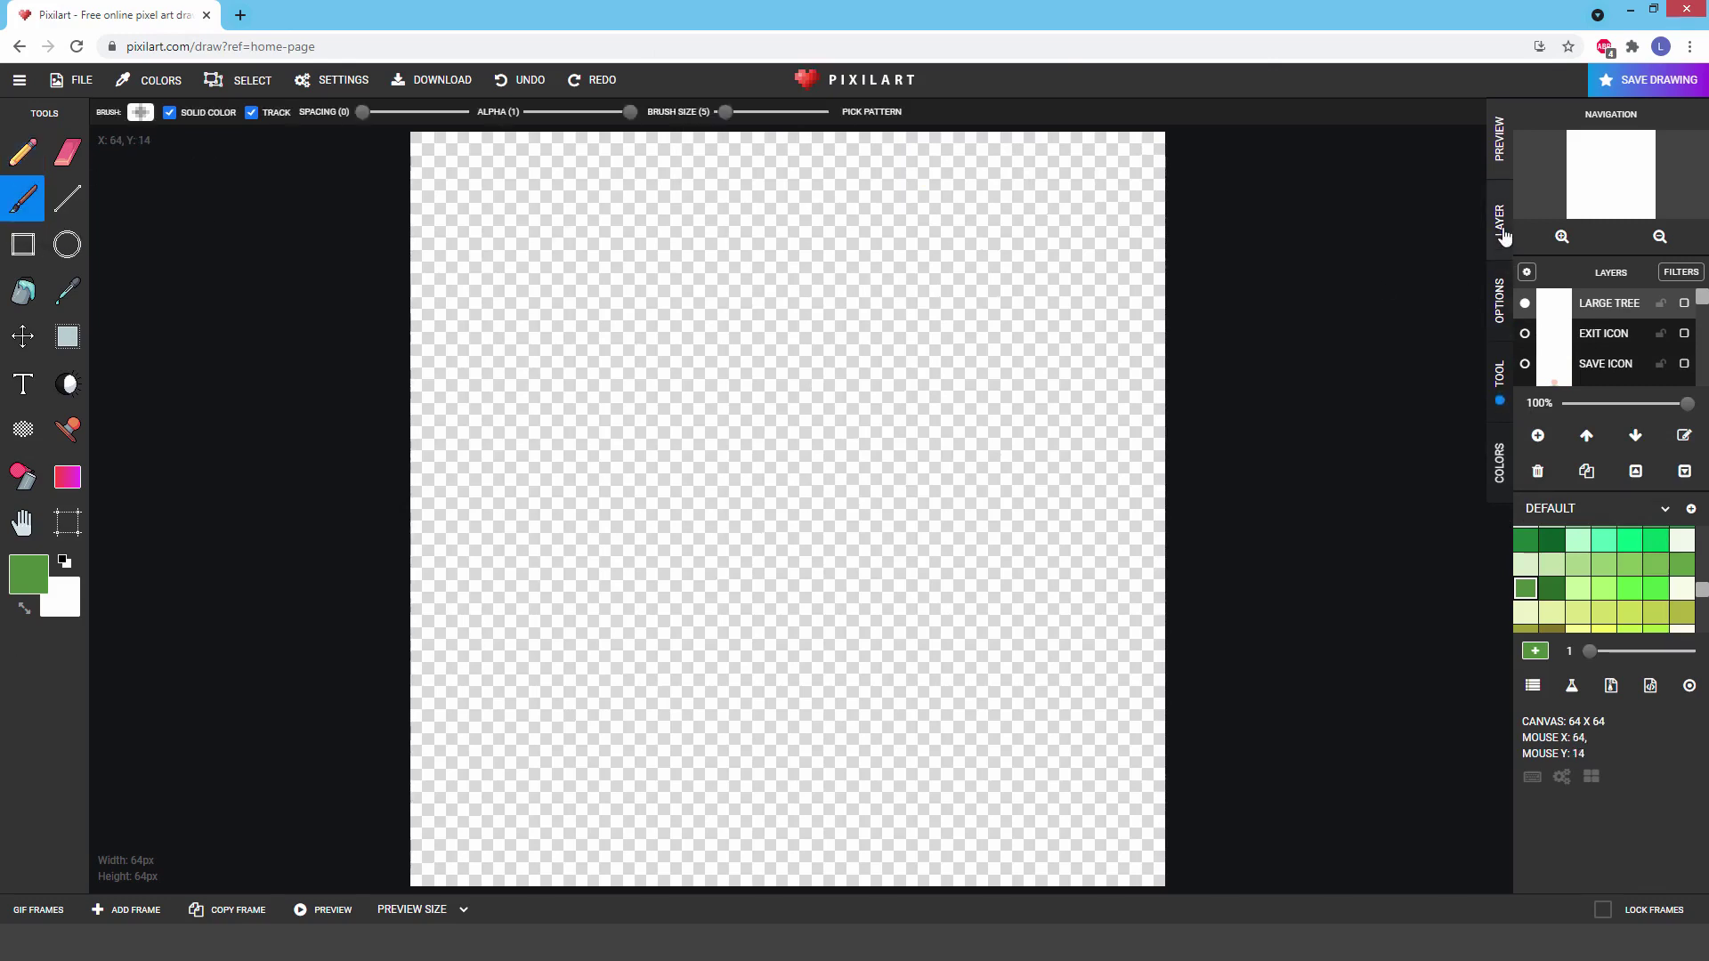
click(1498, 389)
click(1590, 221)
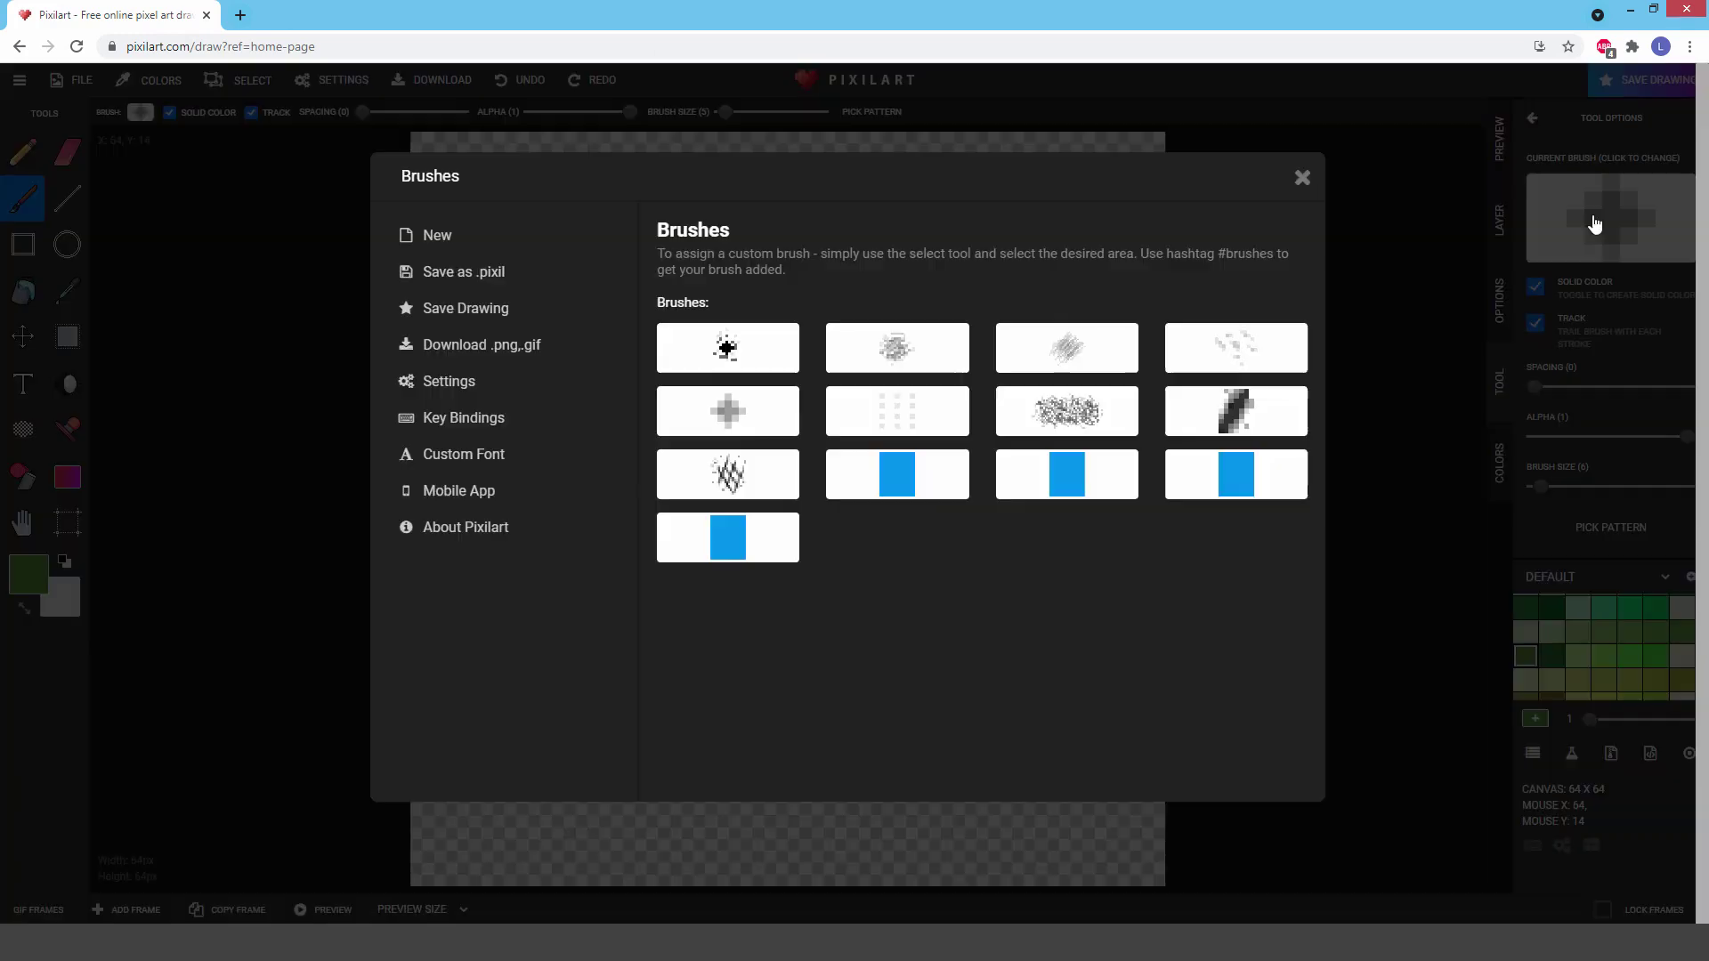
click(727, 411)
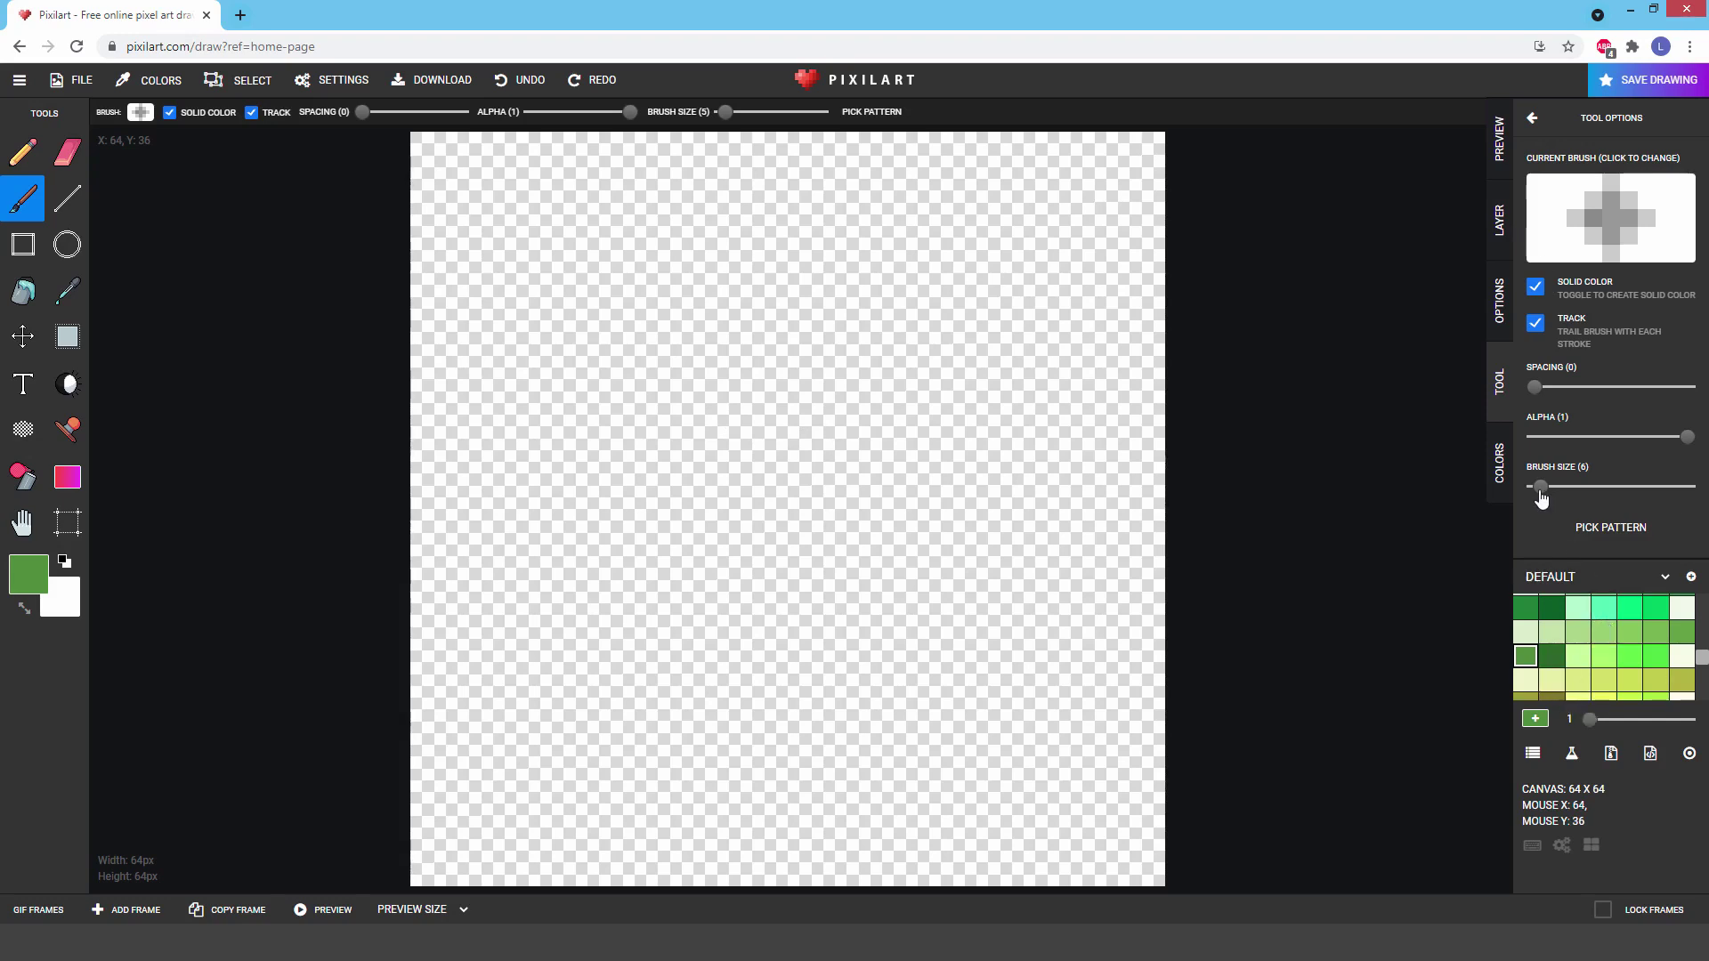
scroll(1553, 652, down, 8)
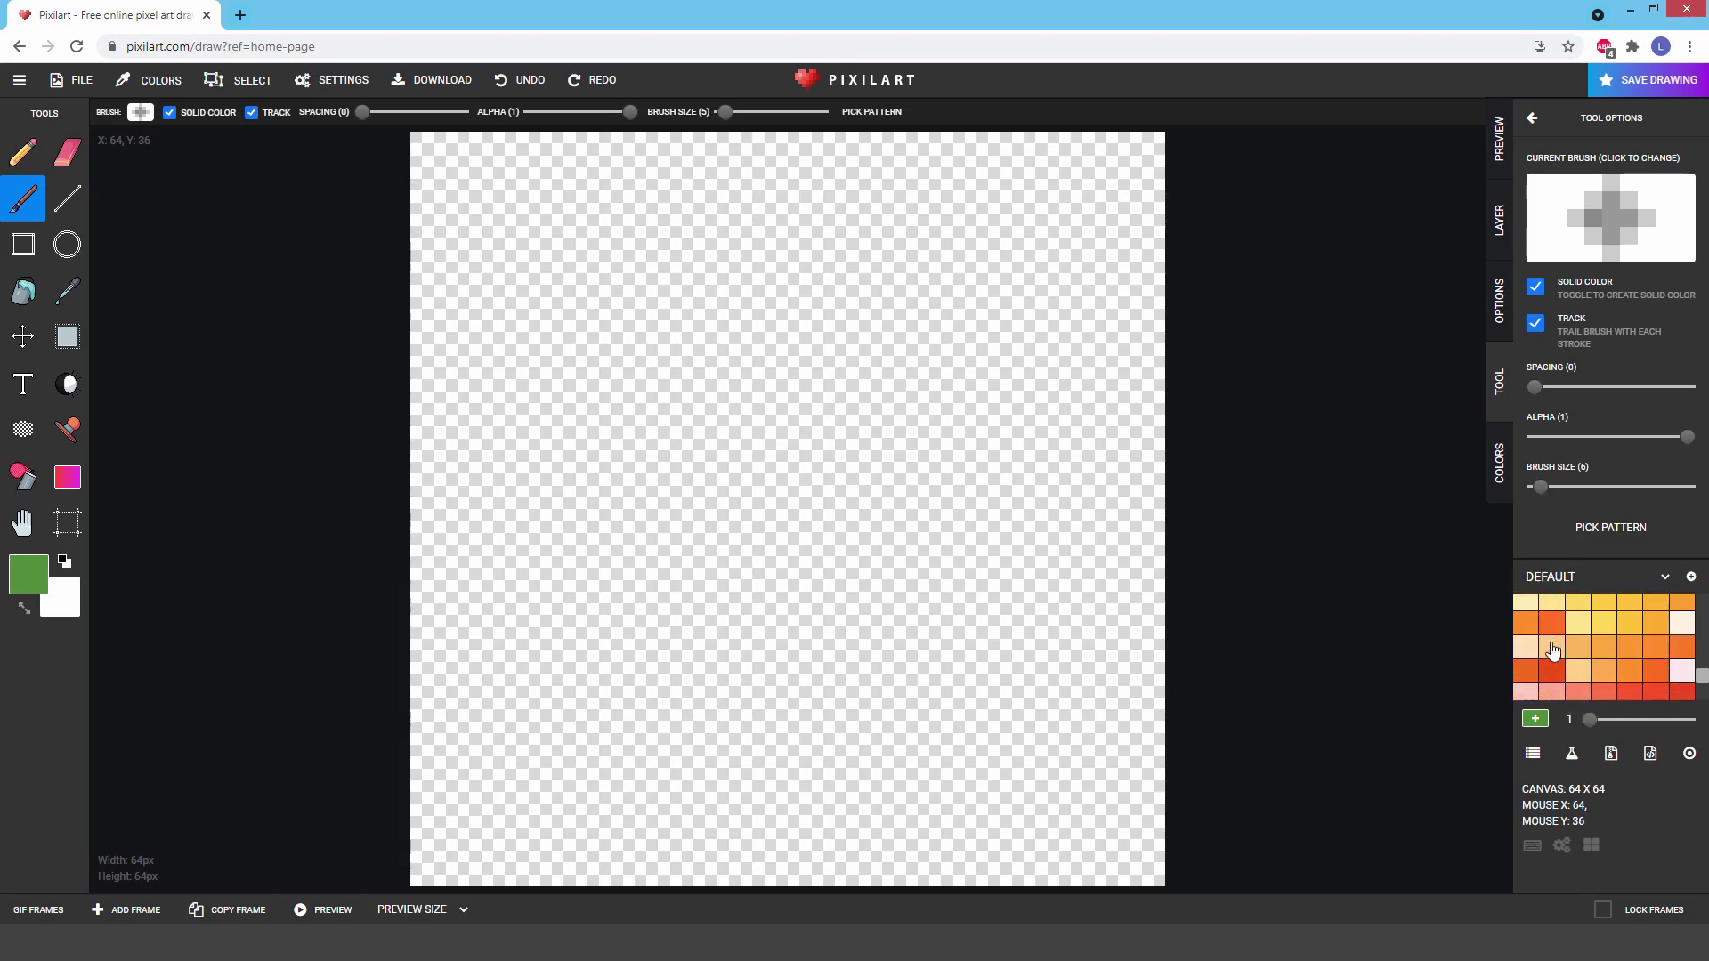
click(1525, 616)
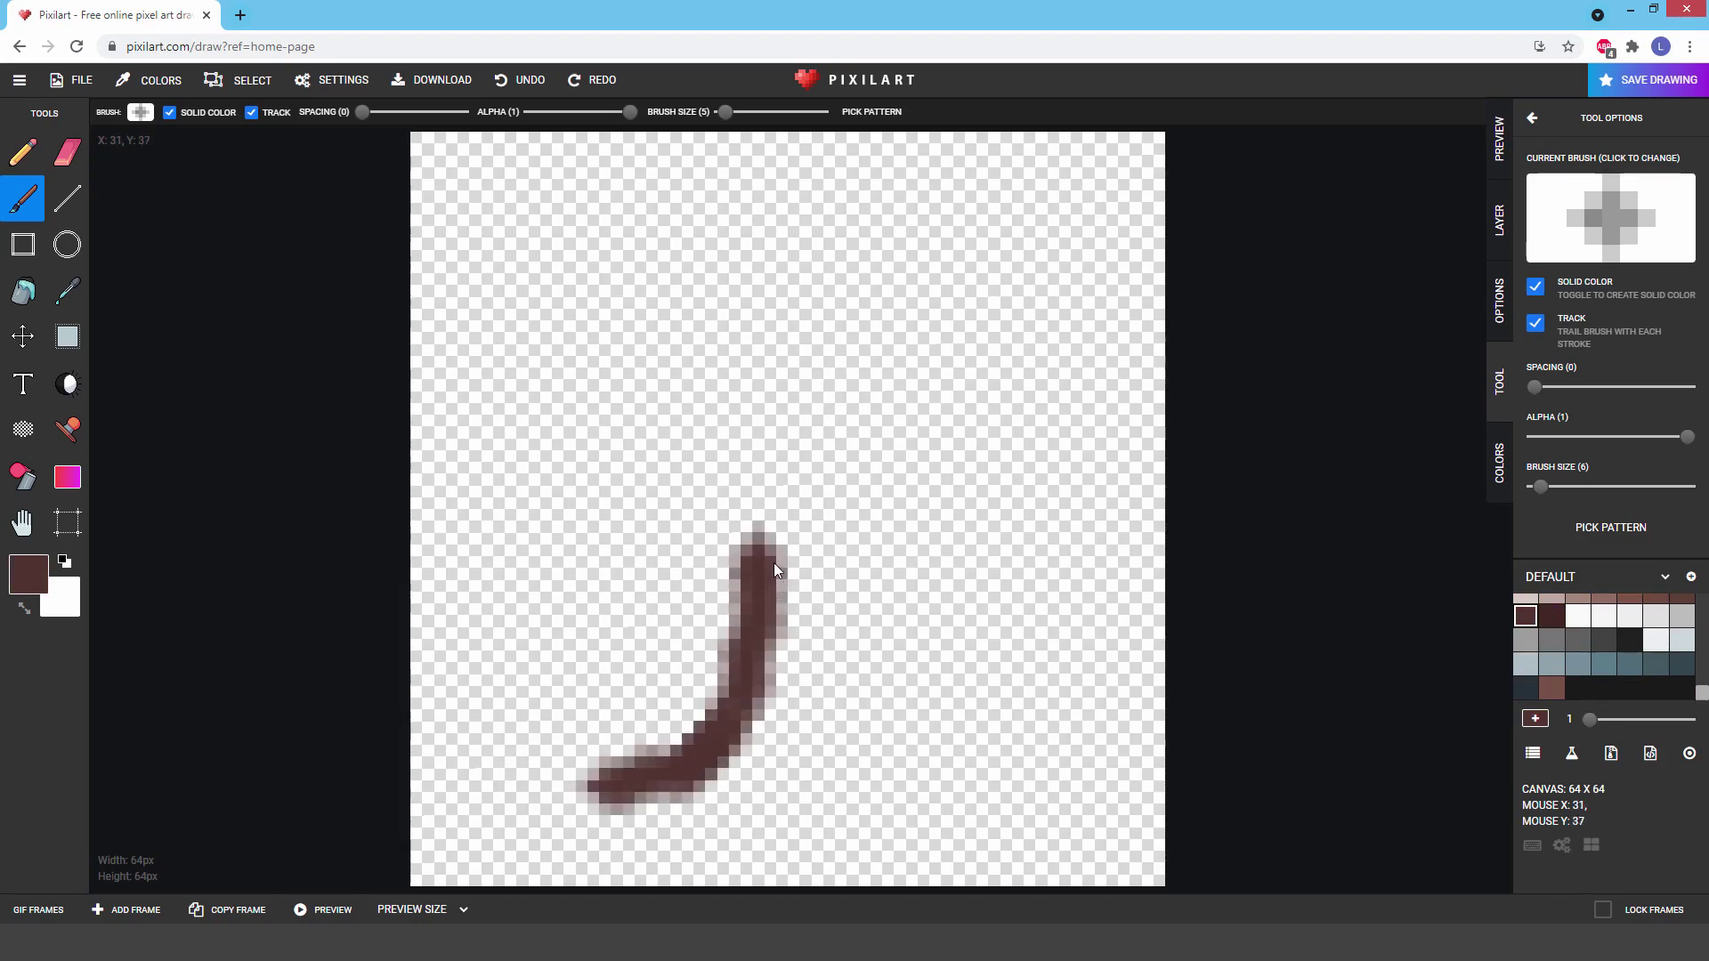
Step: Paint the maroon trunk's right leg, flared base and right branch, then fill its light streaks
mouse_move(829, 526)
mouse_down()
mouse_move(864, 701)
mouse_move(916, 788)
mouse_up()
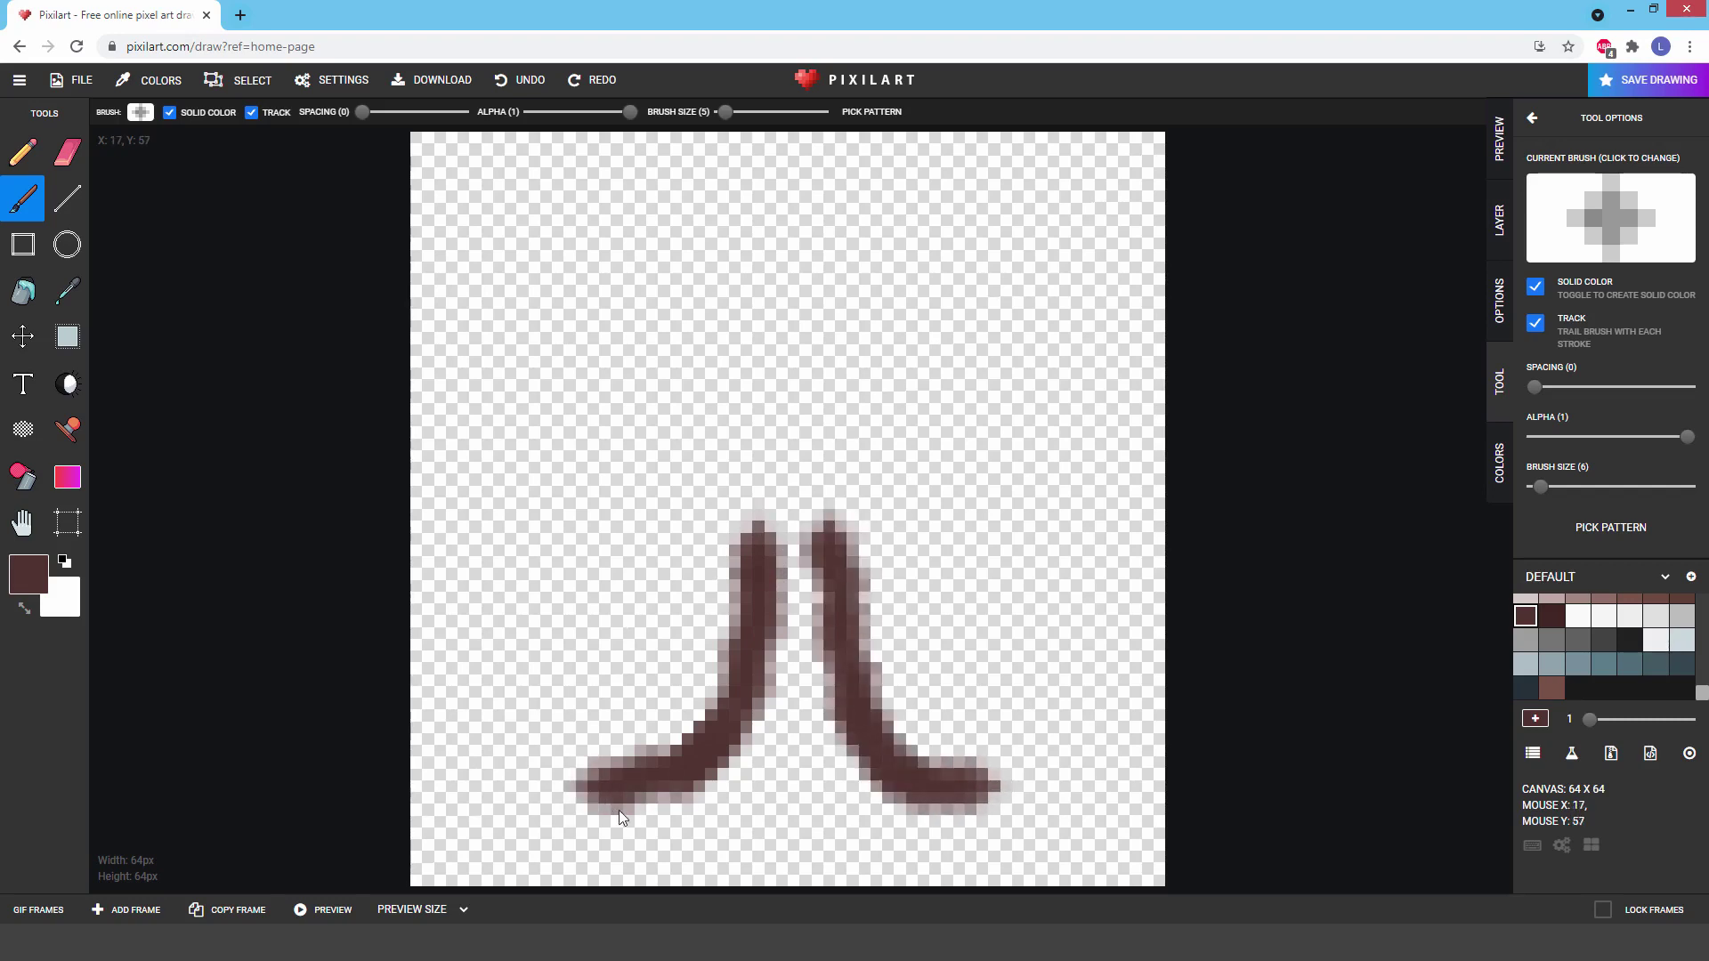
mouse_move(618, 810)
mouse_down()
mouse_move(837, 841)
mouse_move(970, 810)
mouse_move(658, 794)
mouse_move(760, 749)
mouse_move(786, 578)
mouse_up()
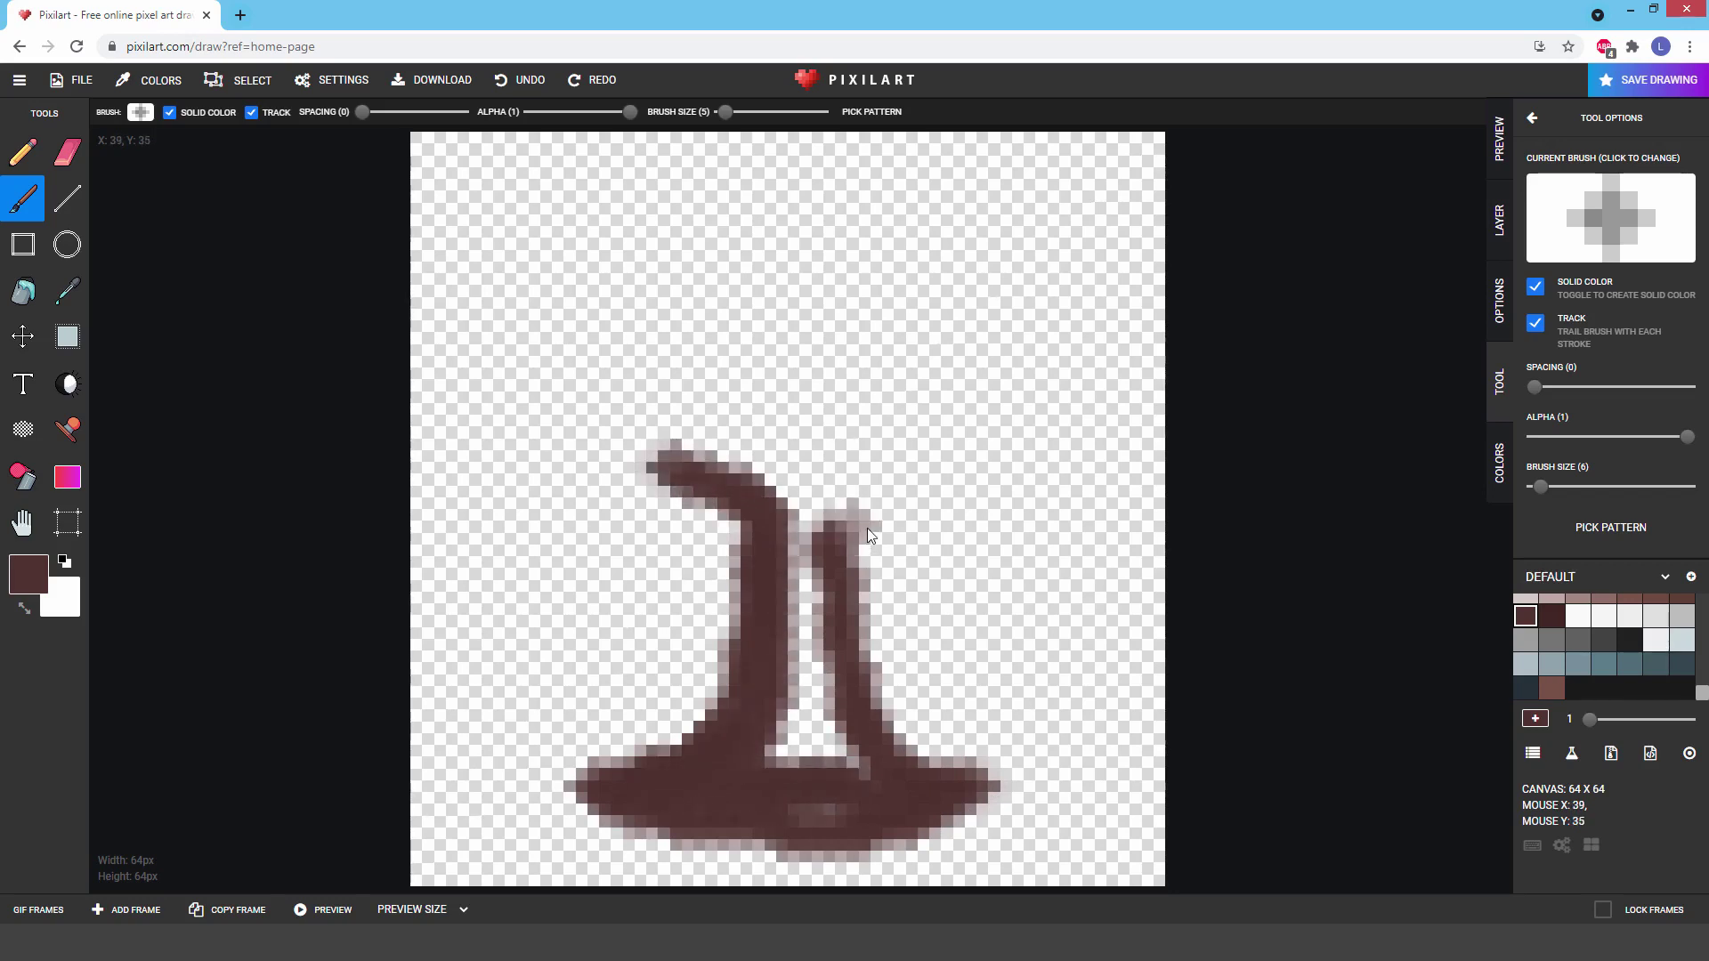
mouse_move(867, 527)
mouse_down()
mouse_move(976, 493)
mouse_move(829, 584)
mouse_move(777, 580)
mouse_move(811, 563)
mouse_move(823, 687)
mouse_move(794, 735)
mouse_up()
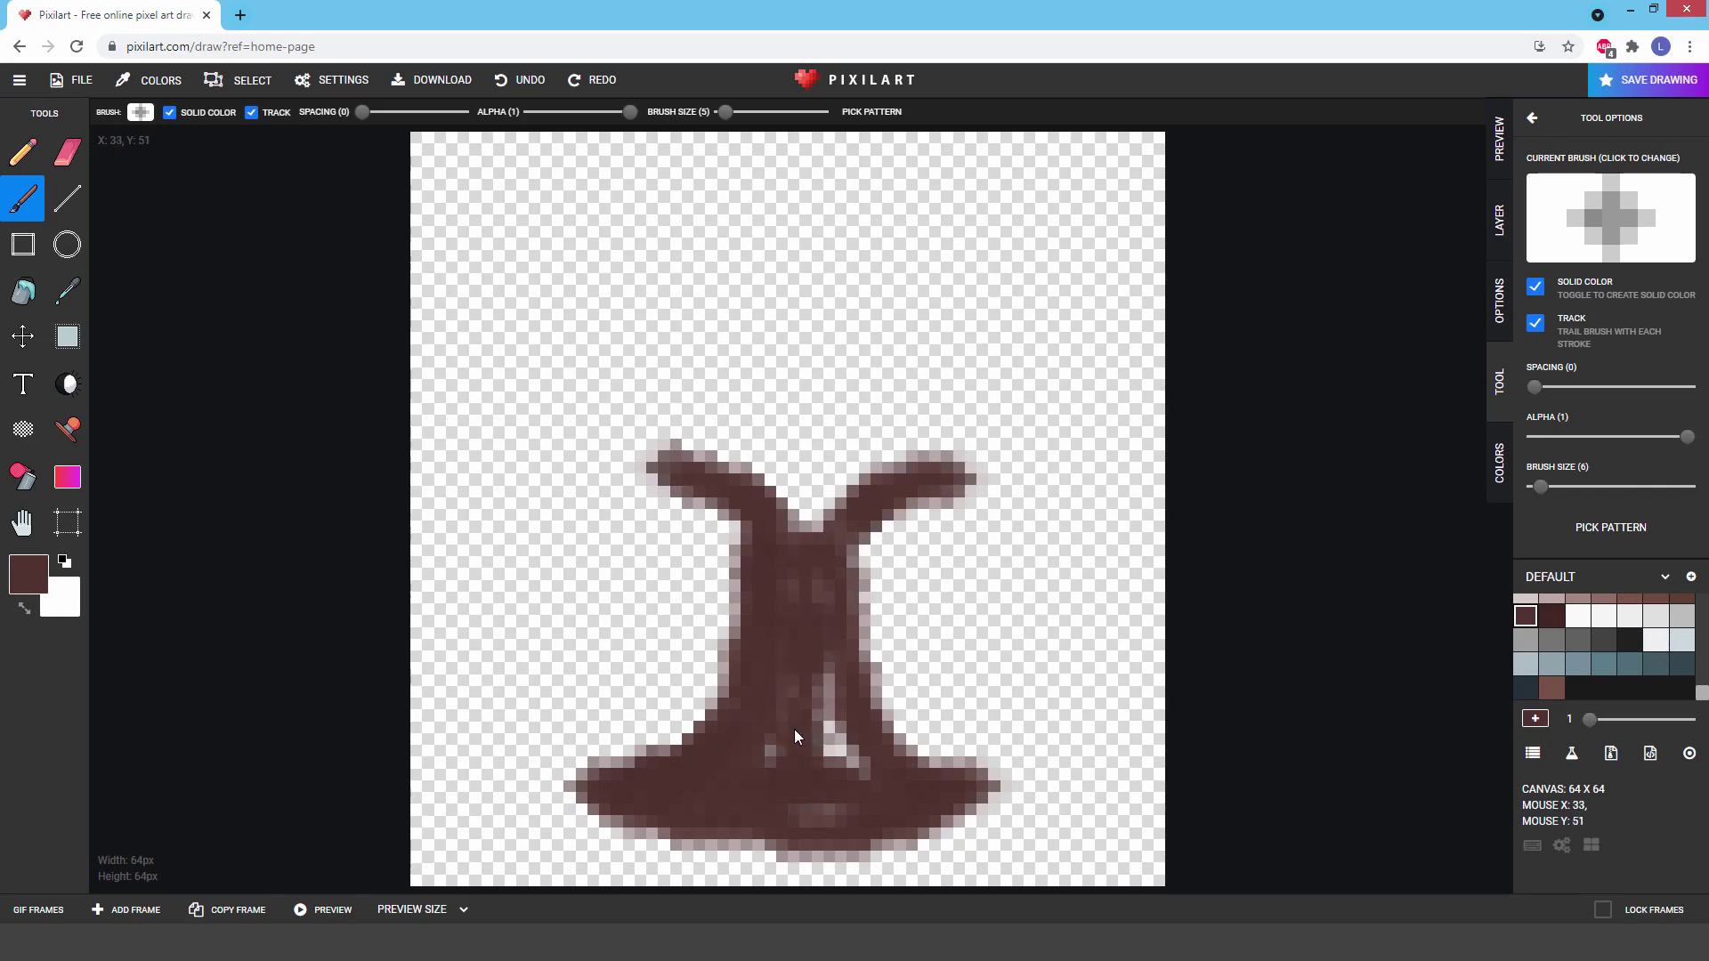
drag(804, 811, 845, 659)
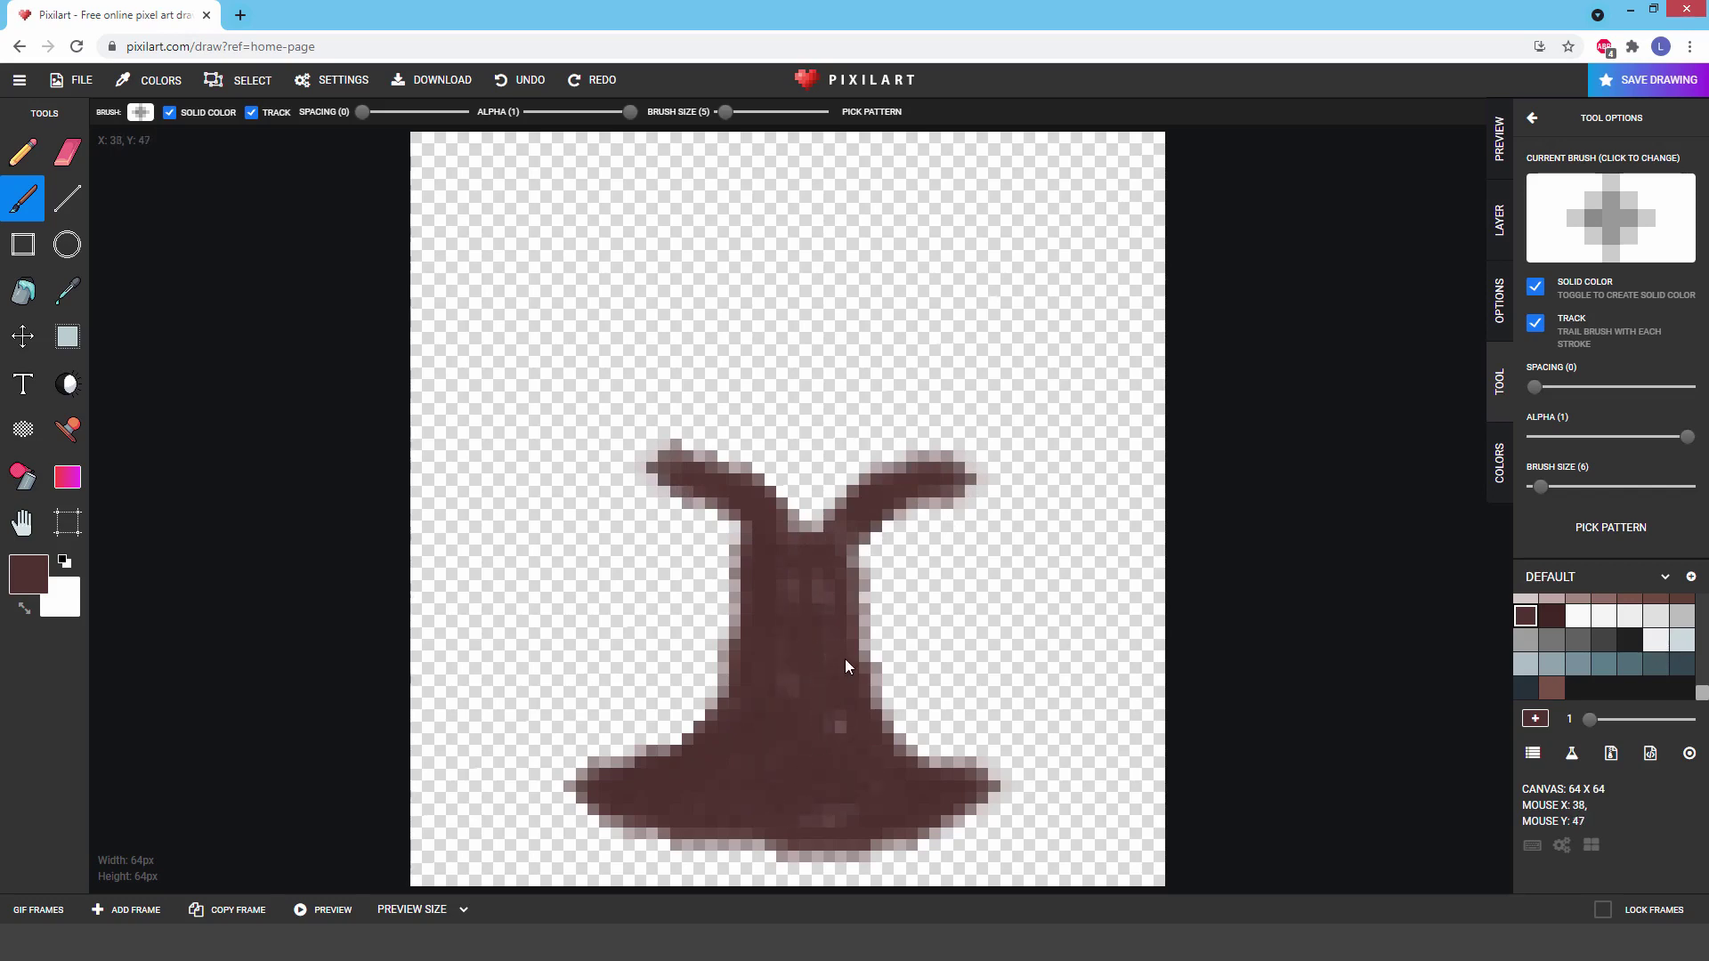
mouse_move(824, 596)
mouse_down()
mouse_move(841, 752)
mouse_move(802, 683)
mouse_move(783, 574)
mouse_up()
scroll(1594, 668, up, 10)
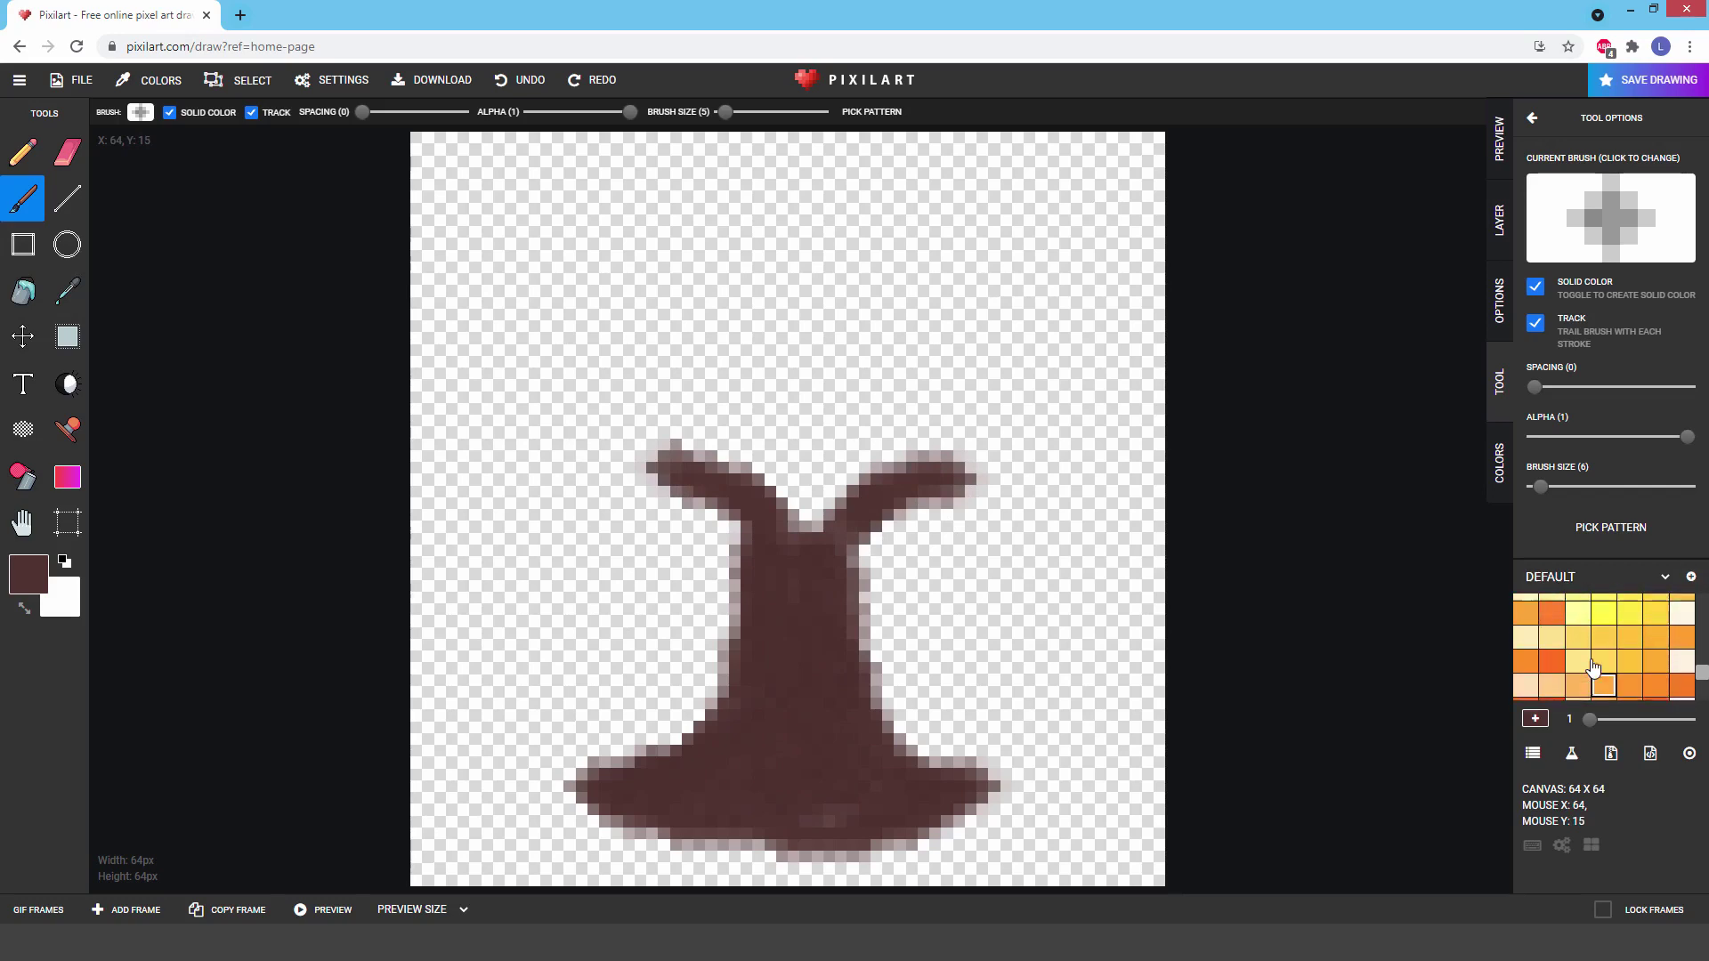
scroll(1593, 668, up, 2)
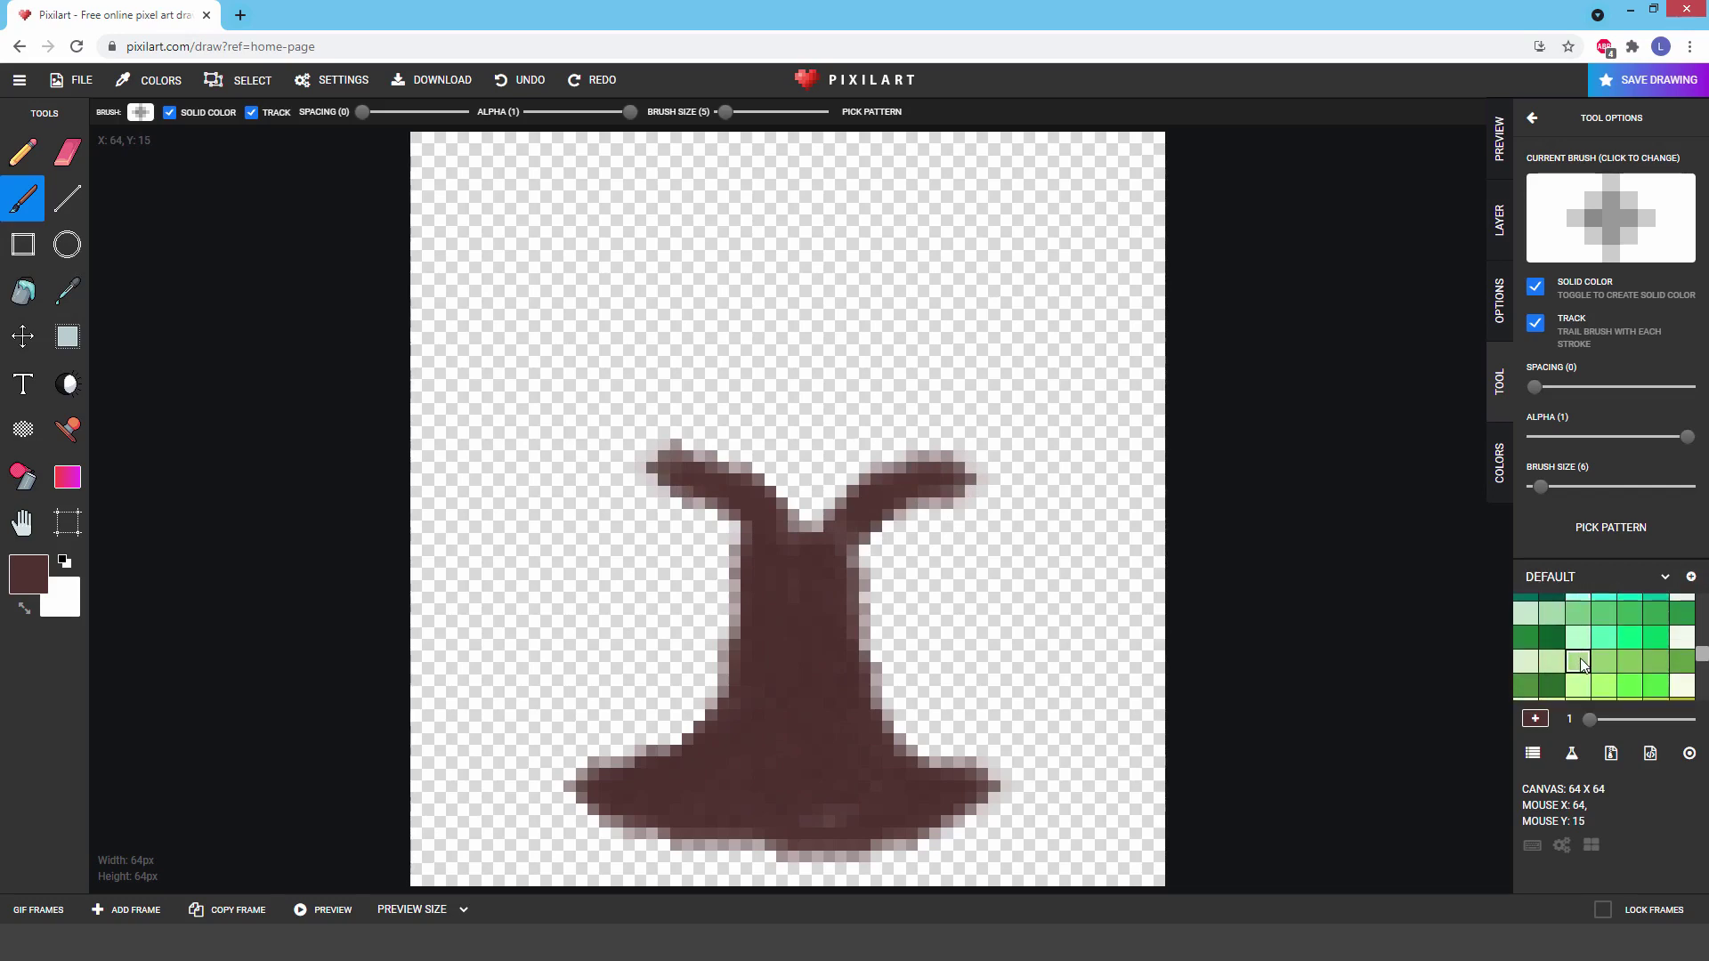
Step: Brush a green canopy outline over the left branch, across the top and down the right
click(1525, 686)
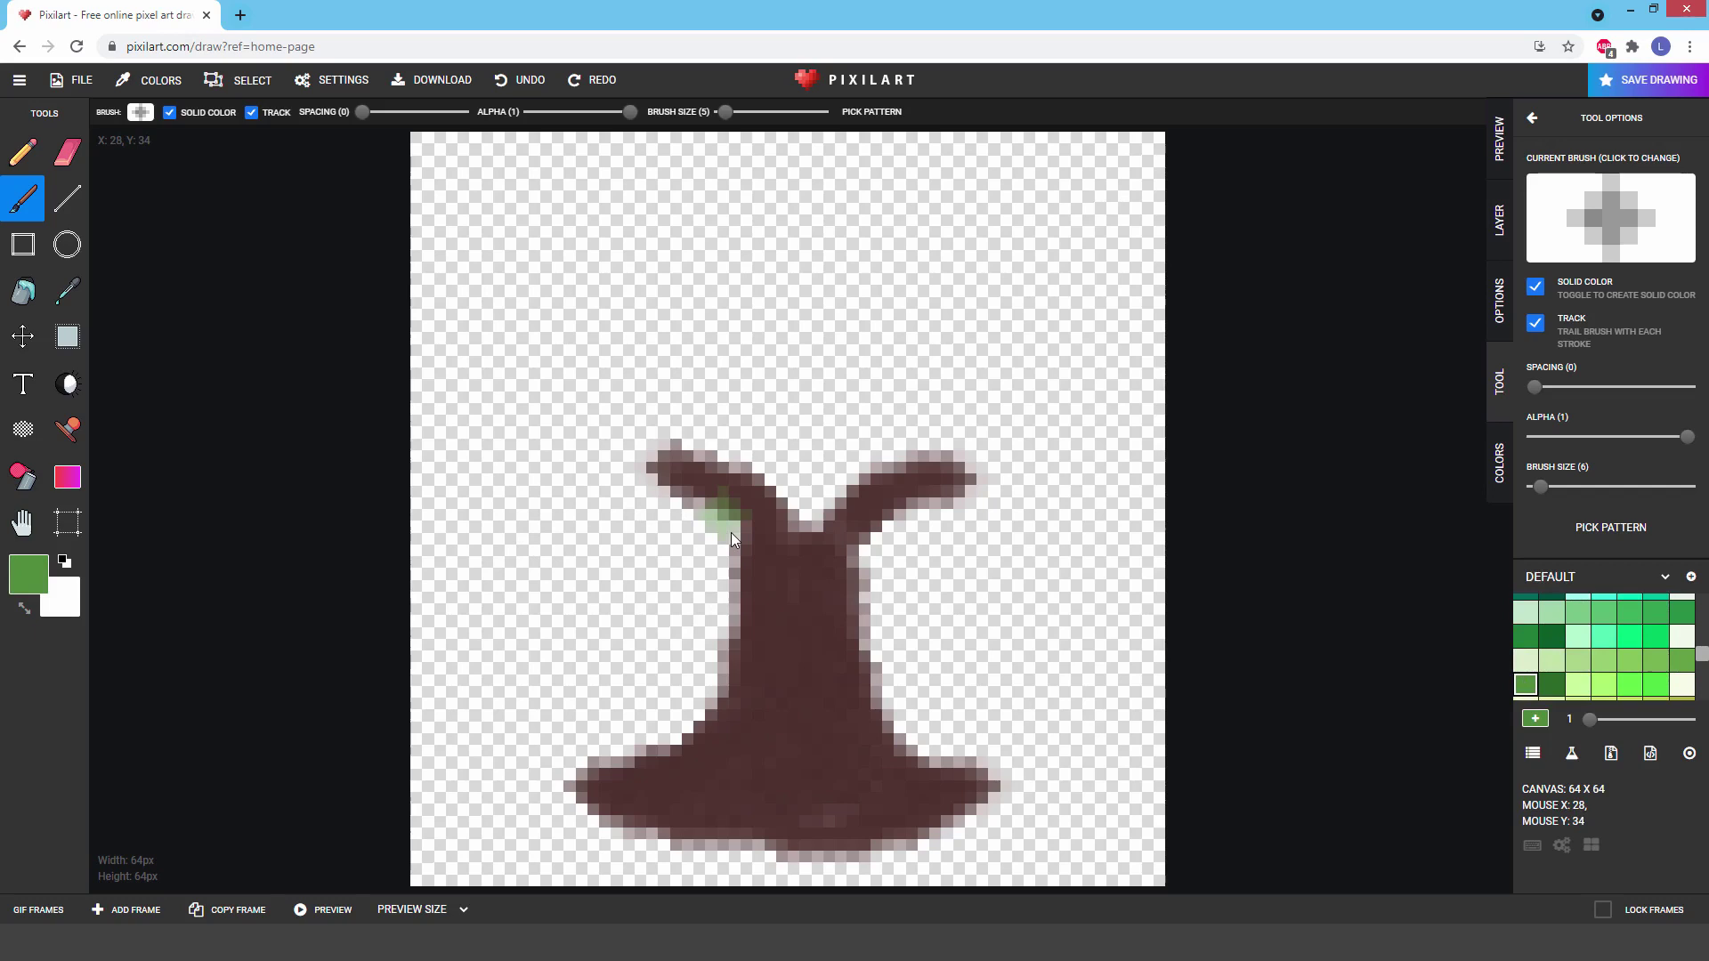
drag(738, 508, 645, 566)
mouse_move(563, 525)
mouse_down()
mouse_move(543, 384)
mouse_move(663, 227)
mouse_move(886, 187)
mouse_move(1015, 267)
mouse_up()
mouse_move(1046, 322)
mouse_down()
mouse_move(1098, 461)
mouse_move(1095, 520)
mouse_move(1016, 553)
mouse_move(881, 564)
mouse_move(985, 529)
mouse_up()
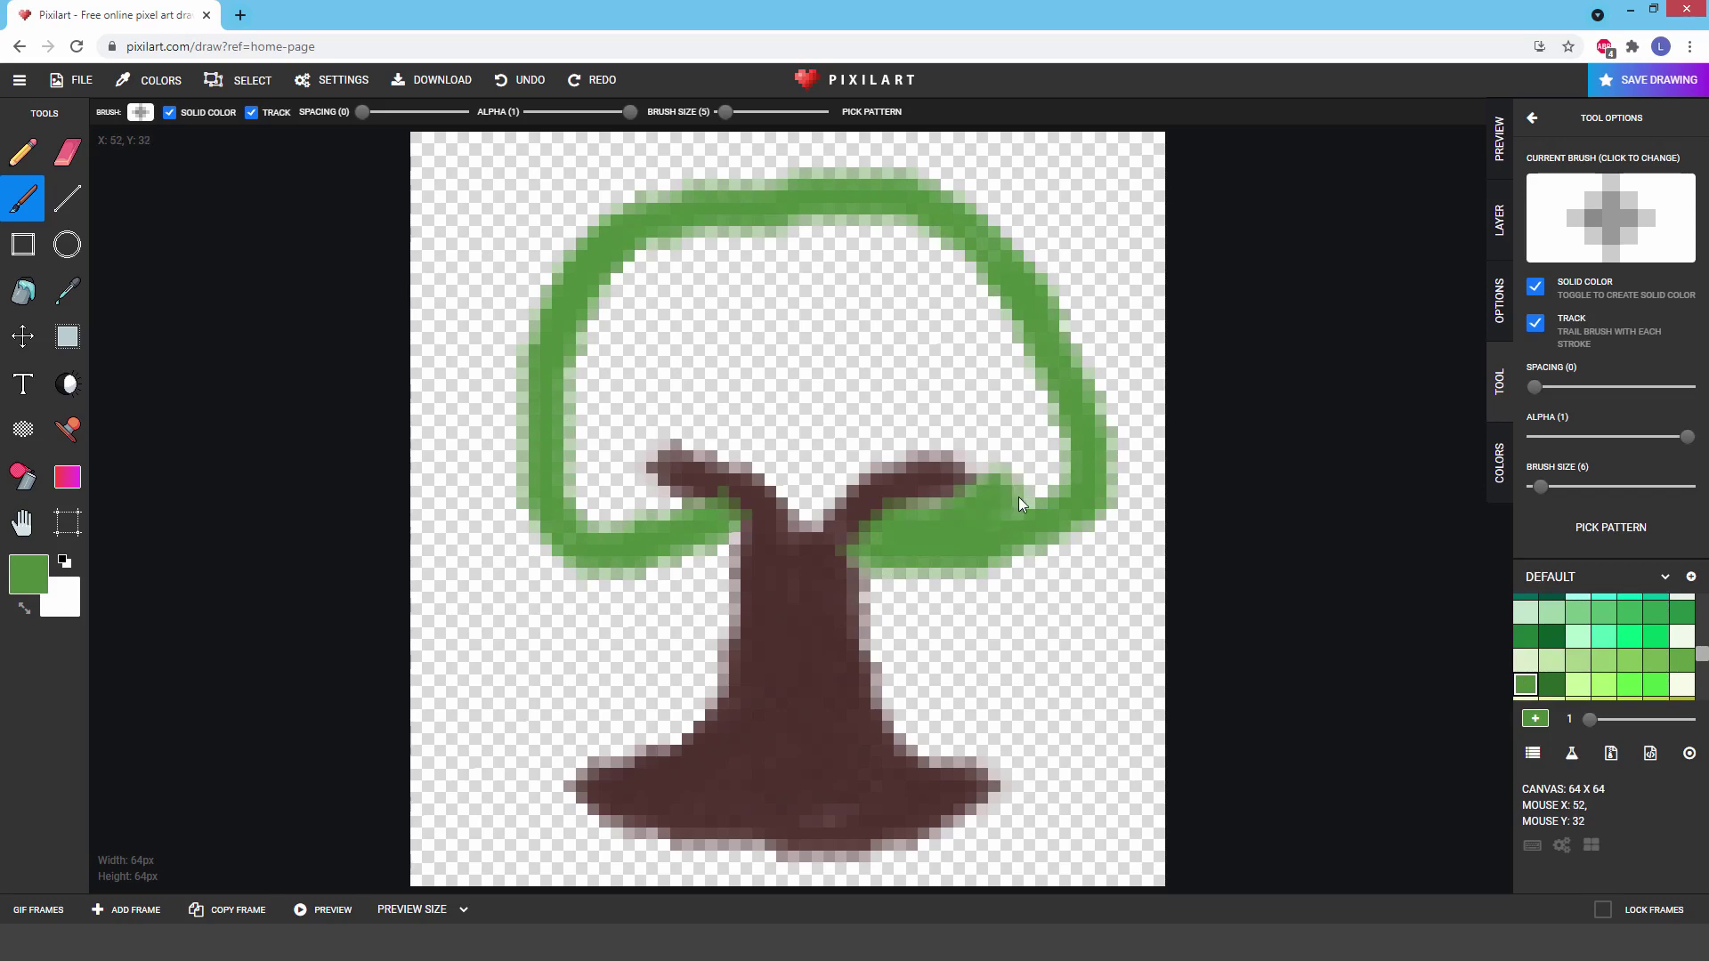
drag(1001, 458, 947, 440)
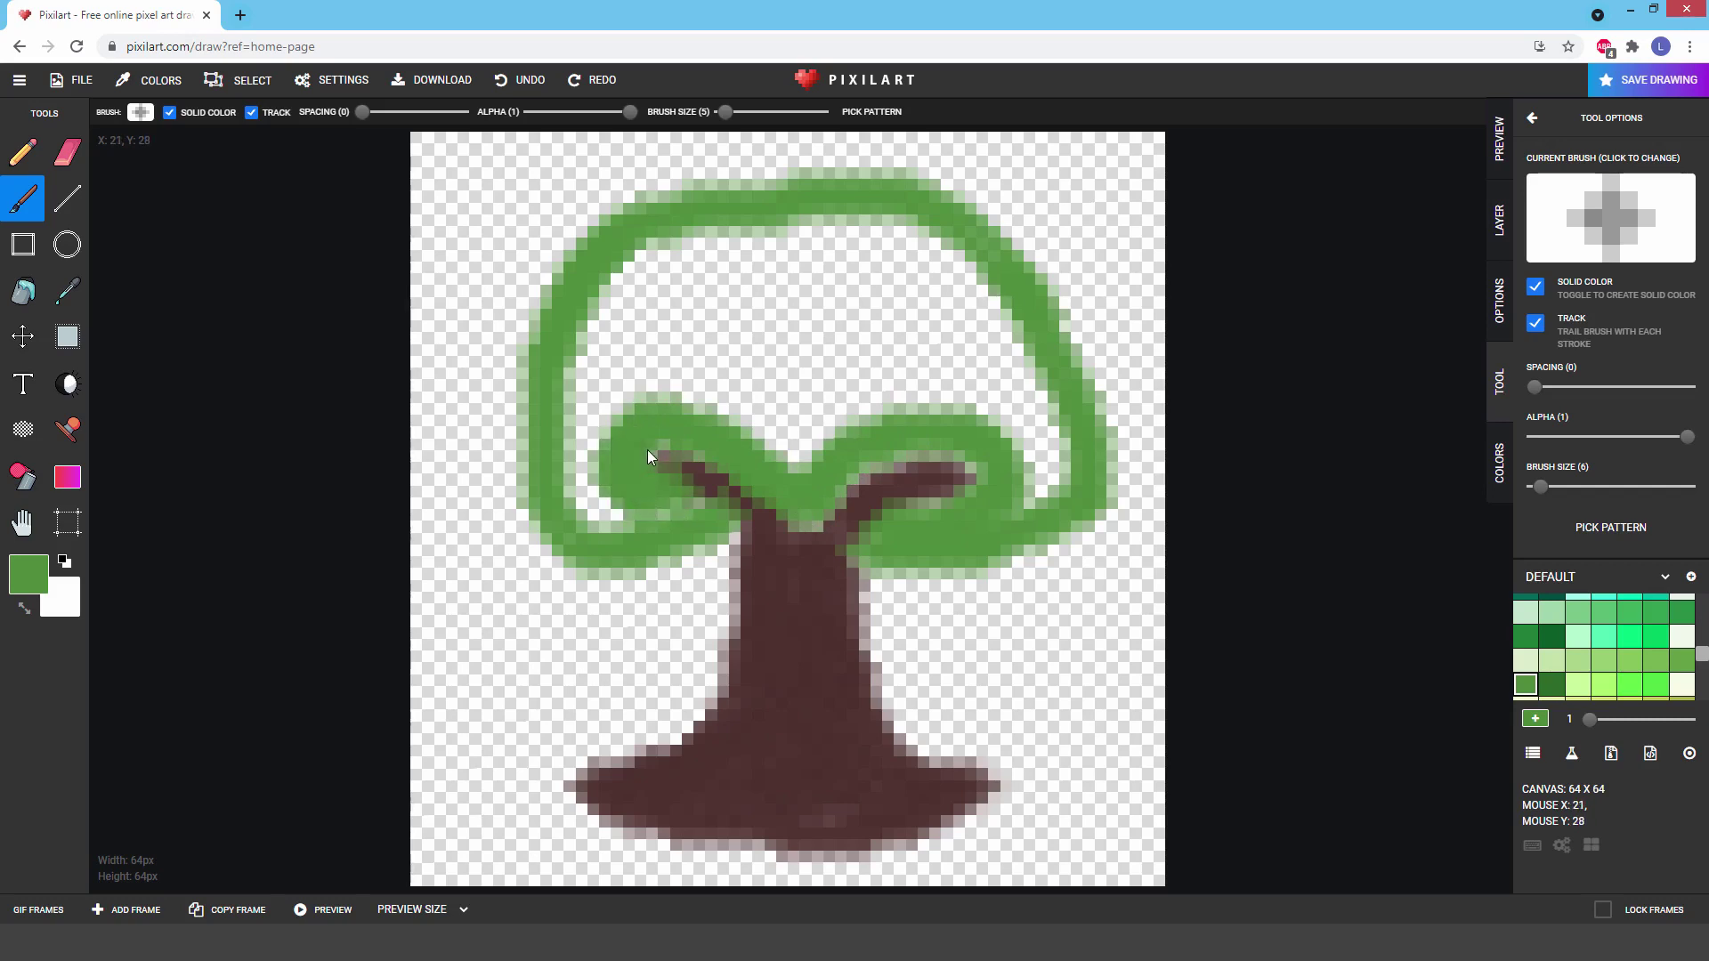
Step: Add inner green canopy strokes and bucket-fill the remaining transparent gaps green
mouse_move(845, 255)
mouse_down()
mouse_move(728, 299)
mouse_move(731, 272)
mouse_move(644, 273)
mouse_move(600, 325)
mouse_move(587, 381)
mouse_up()
mouse_move(750, 324)
mouse_down()
mouse_move(804, 320)
mouse_move(814, 355)
mouse_up()
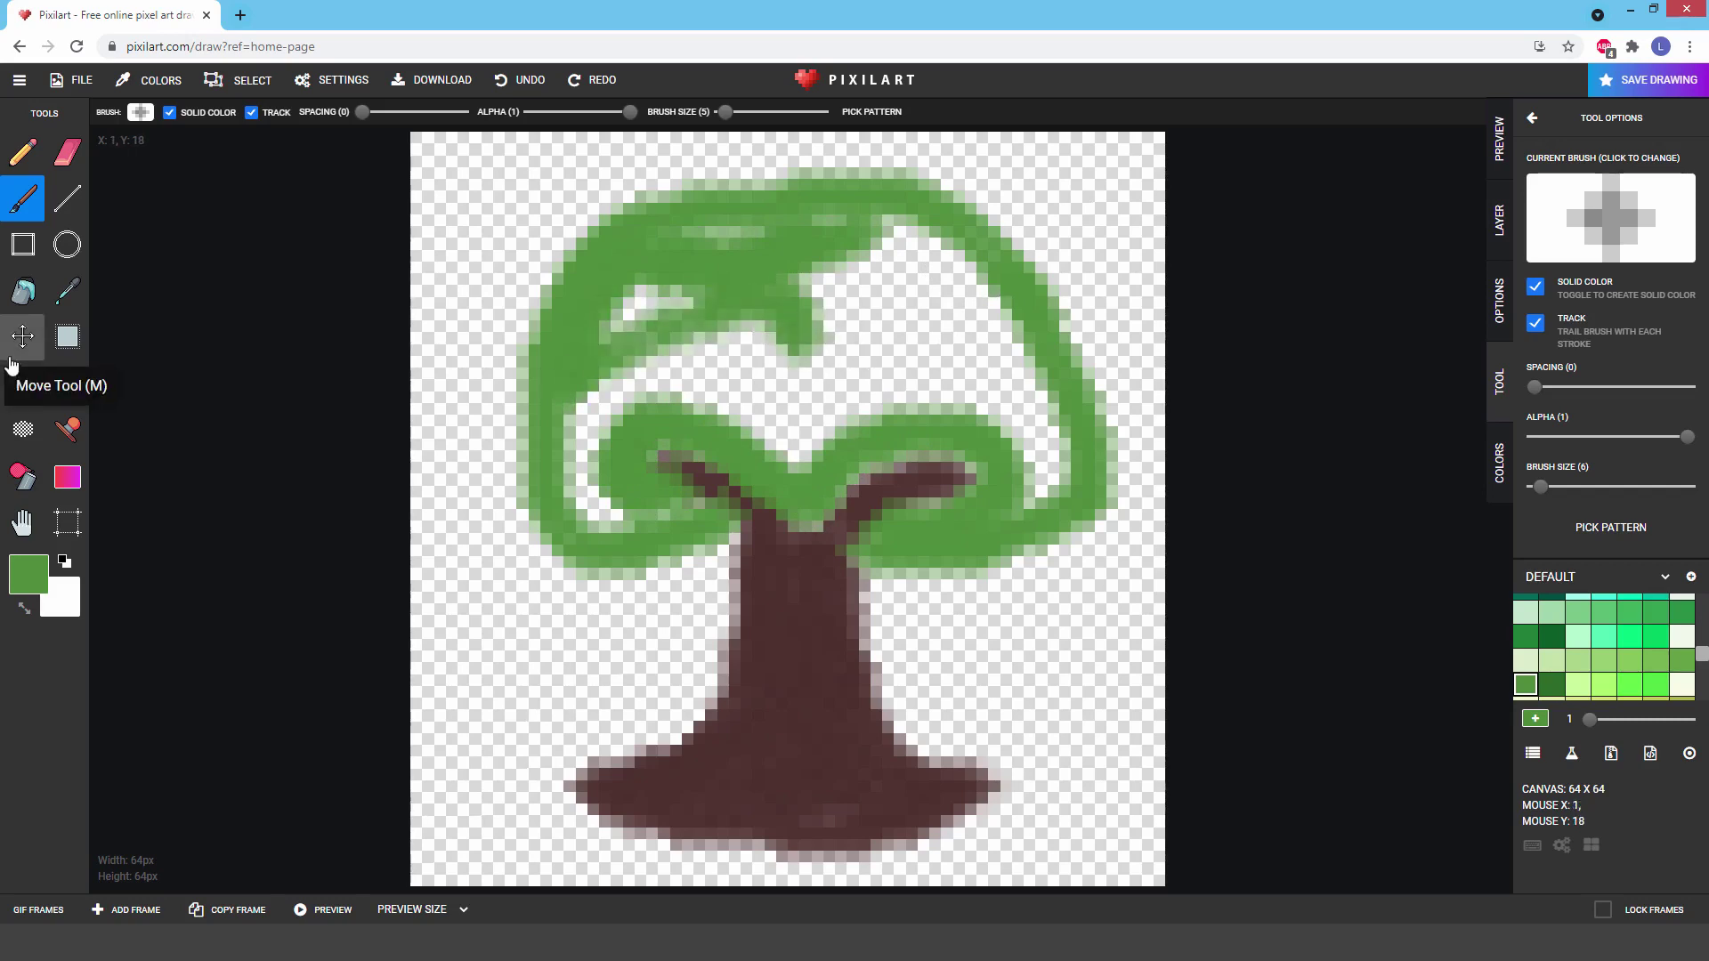
click(22, 291)
click(819, 398)
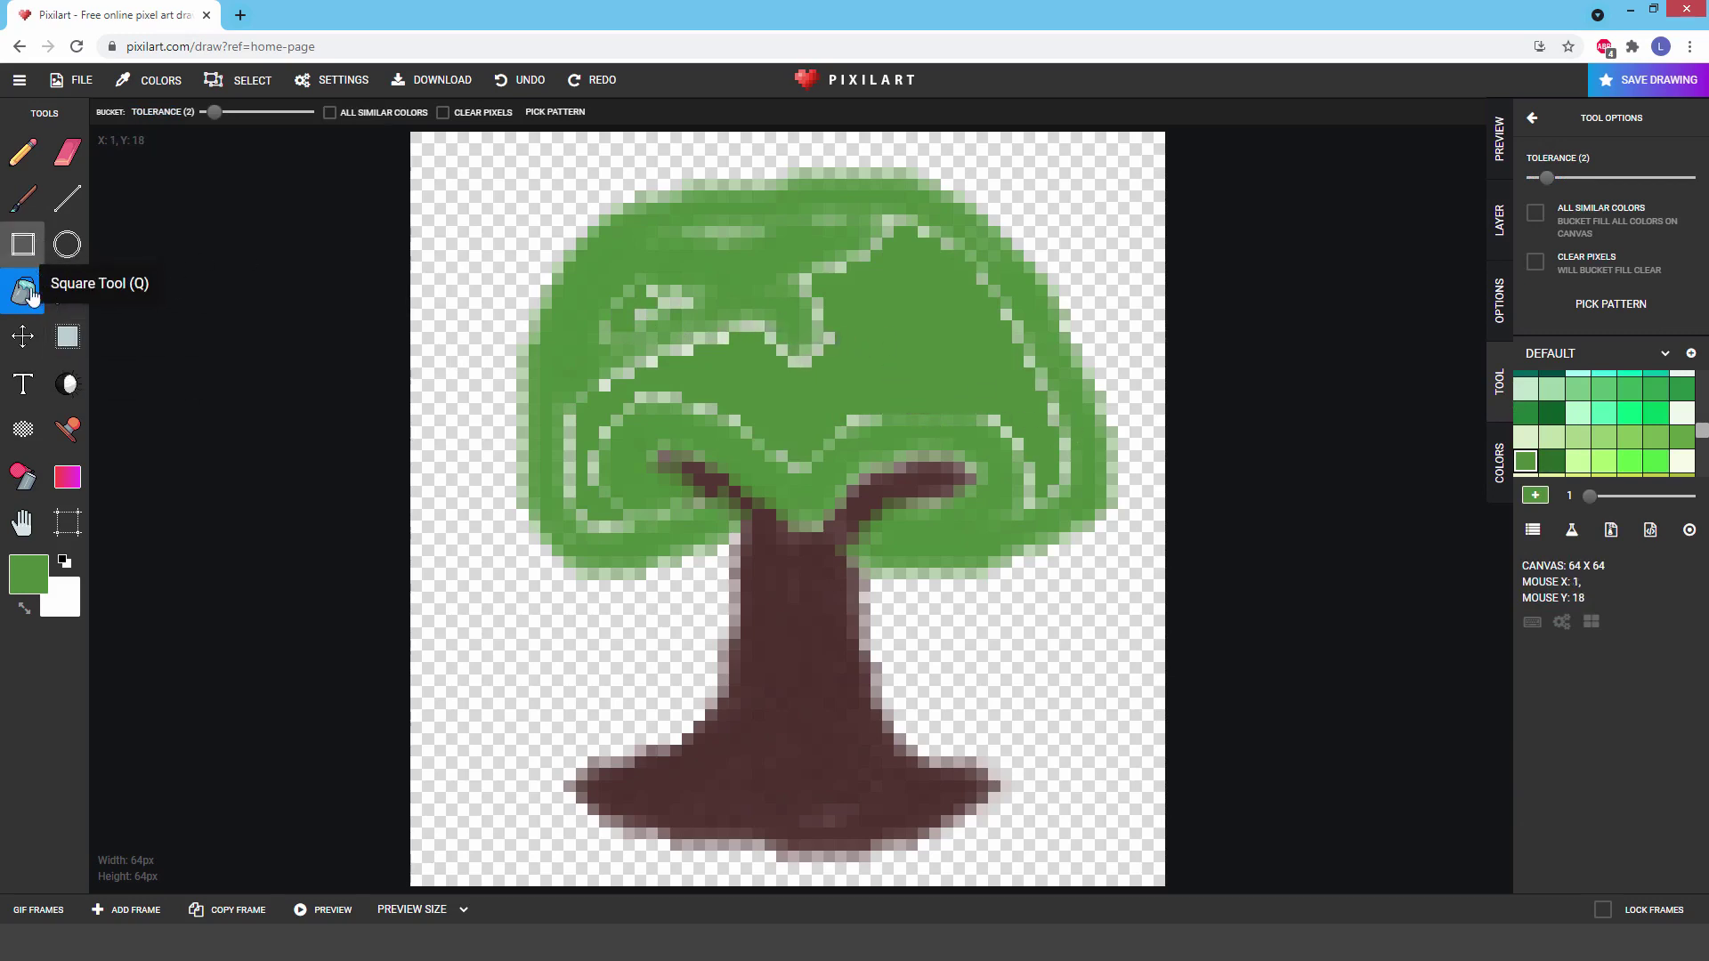
Step: Brush dark green over the canopy's left side and lighter green across its right side
click(13, 213)
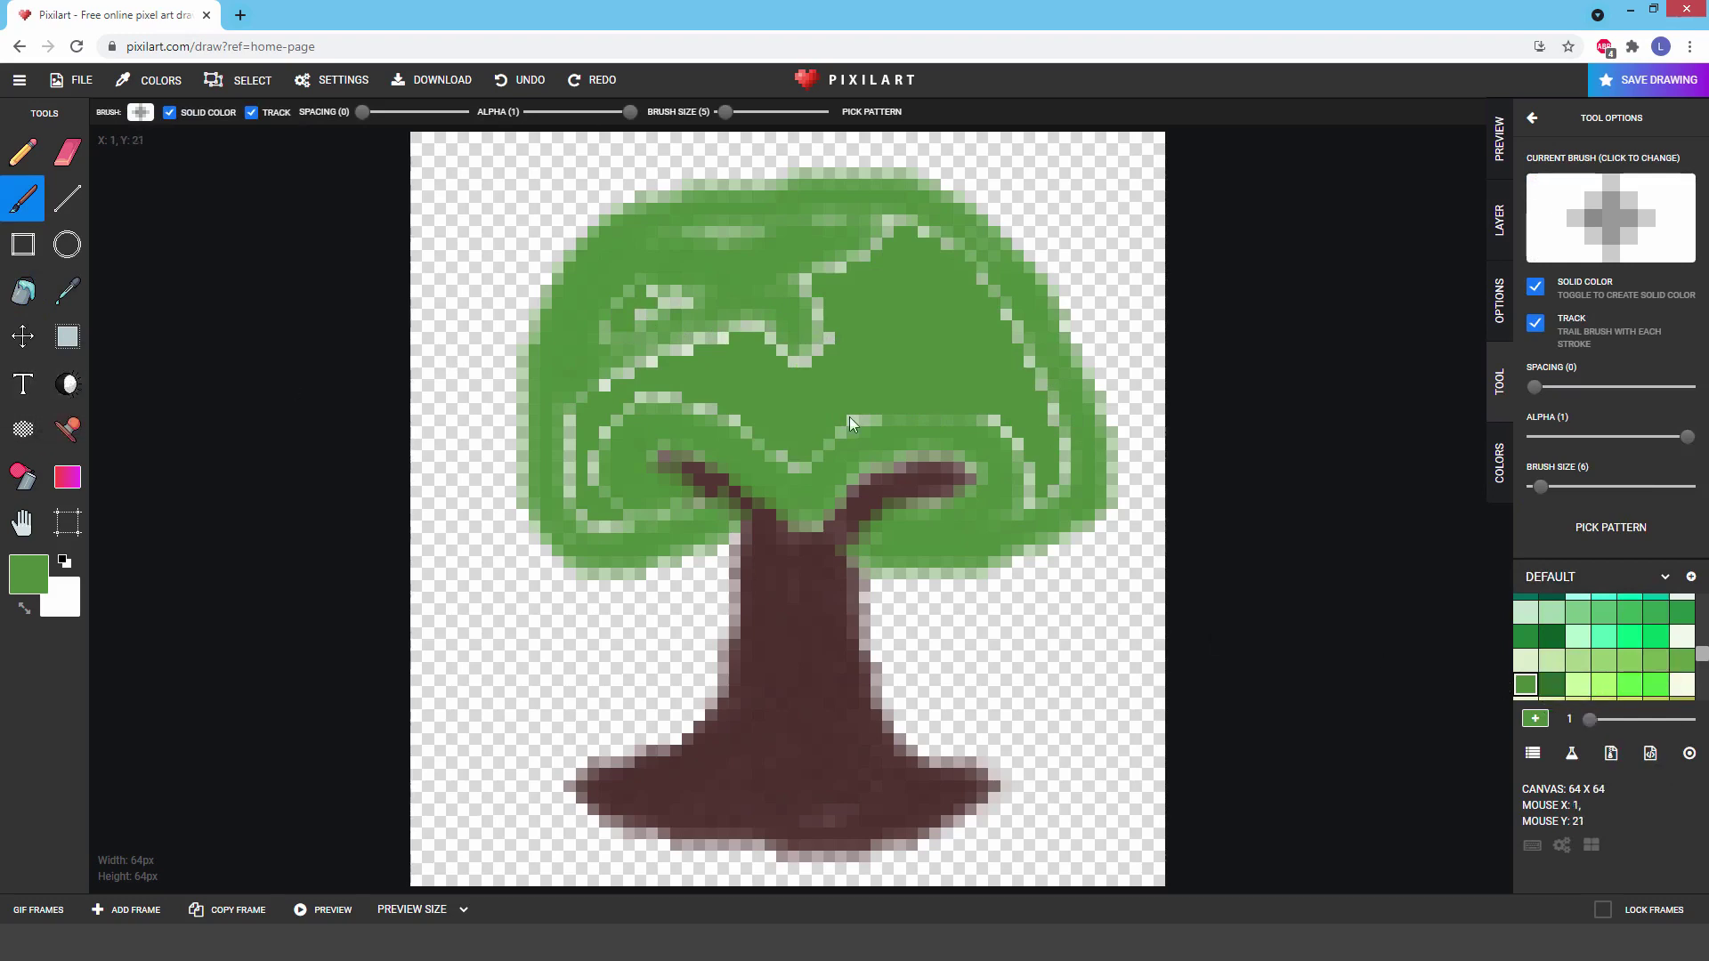
click(1558, 696)
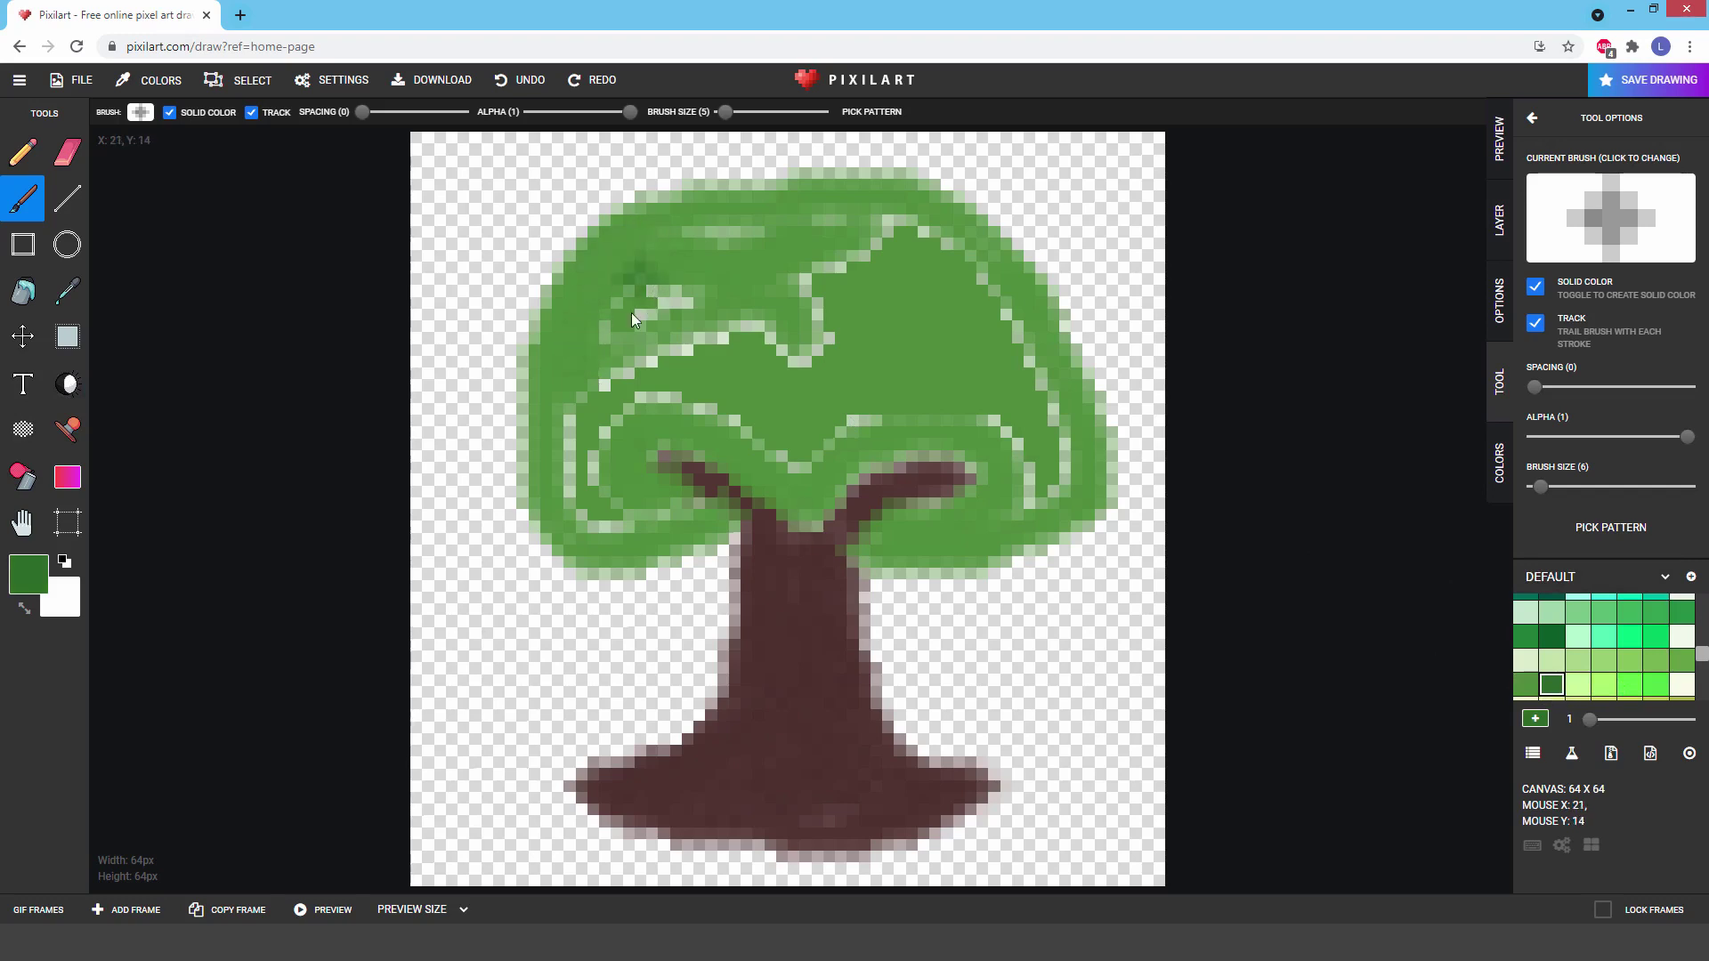
drag(618, 374, 596, 403)
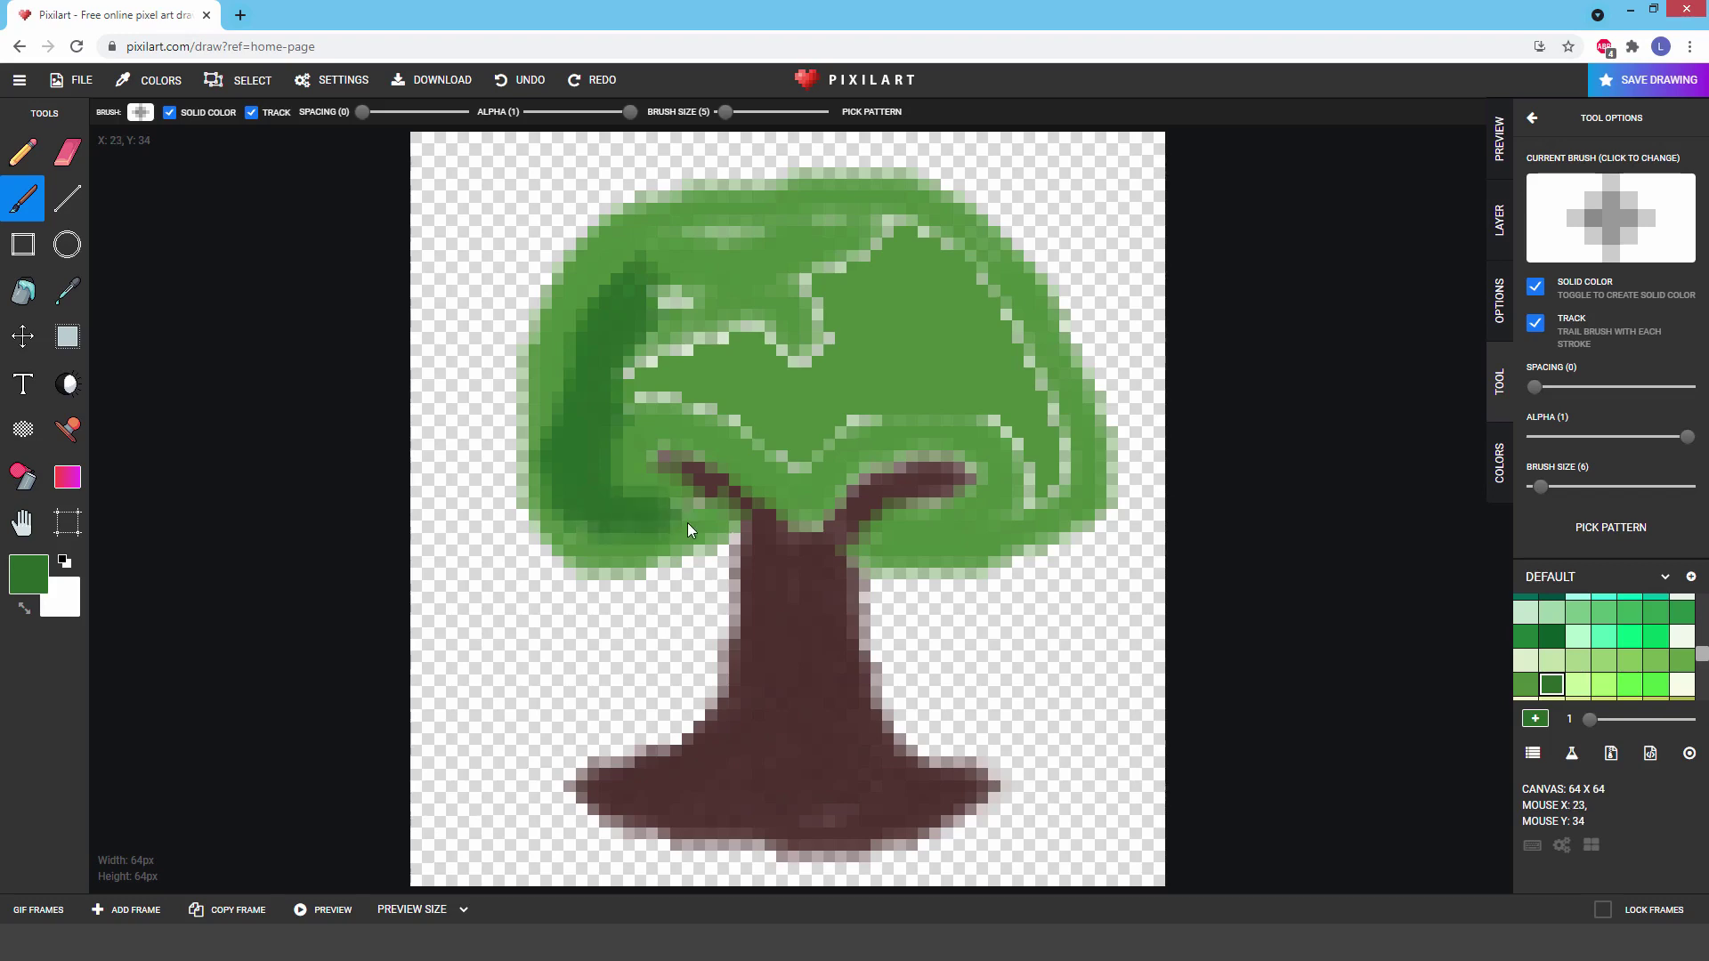
mouse_move(665, 314)
mouse_down()
mouse_move(660, 376)
mouse_move(684, 341)
mouse_move(669, 391)
mouse_move(720, 427)
mouse_move(683, 404)
mouse_move(732, 394)
mouse_up()
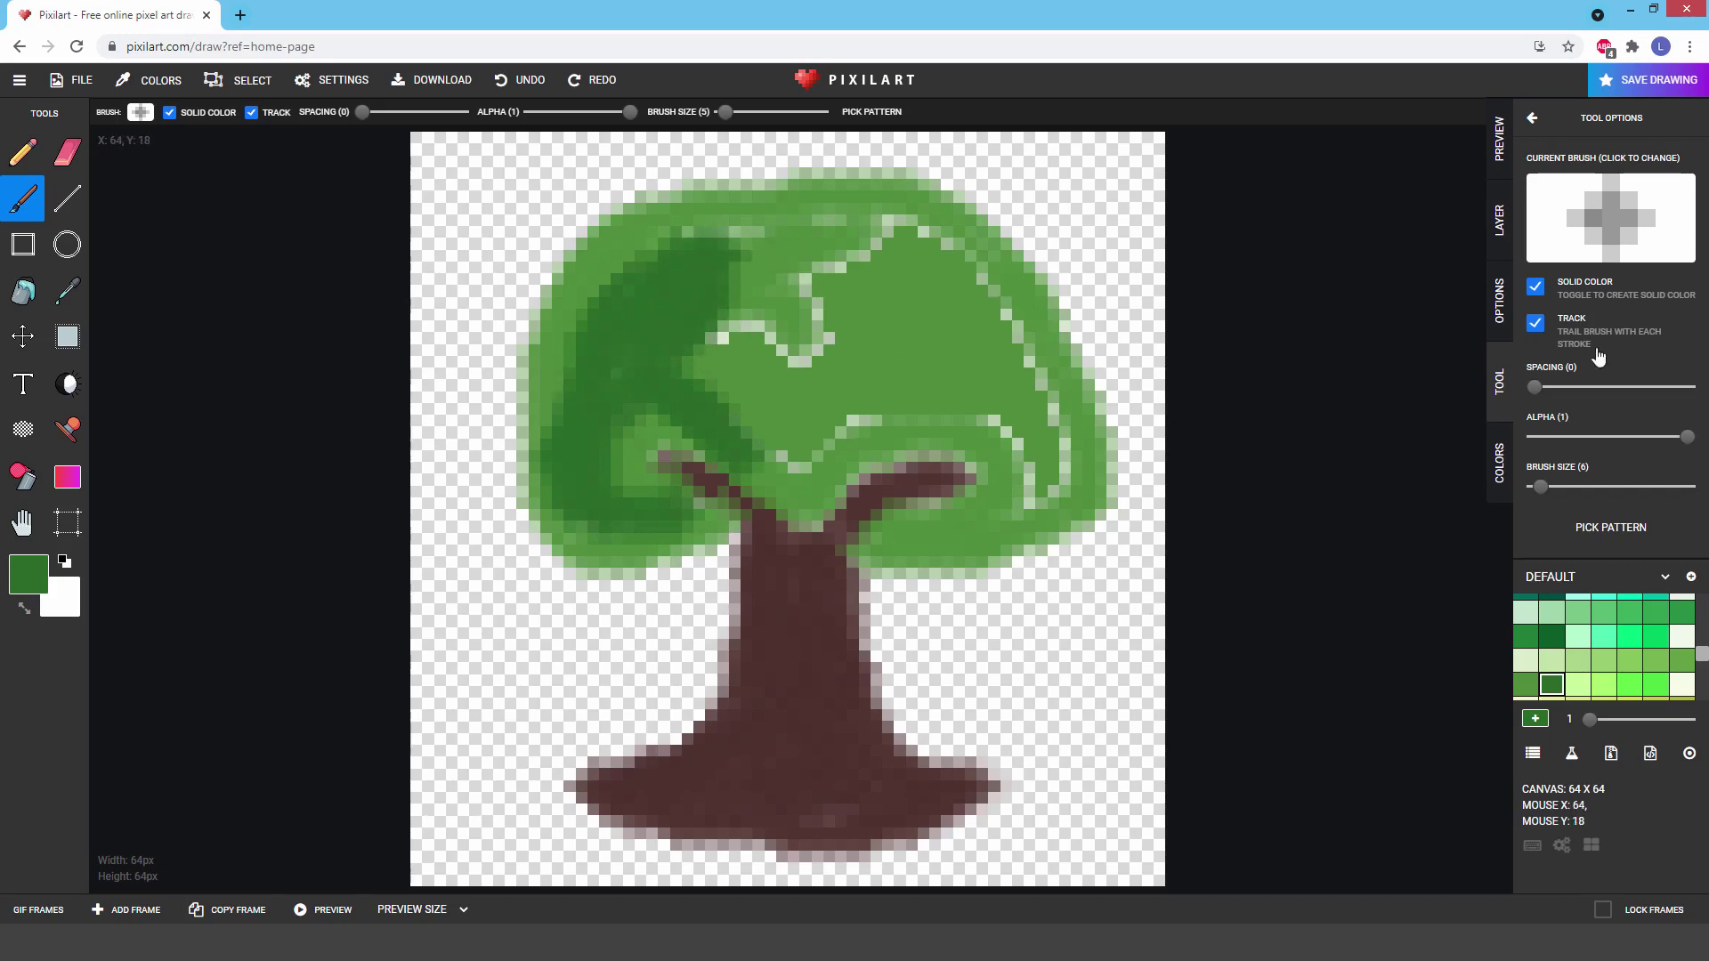
click(1681, 661)
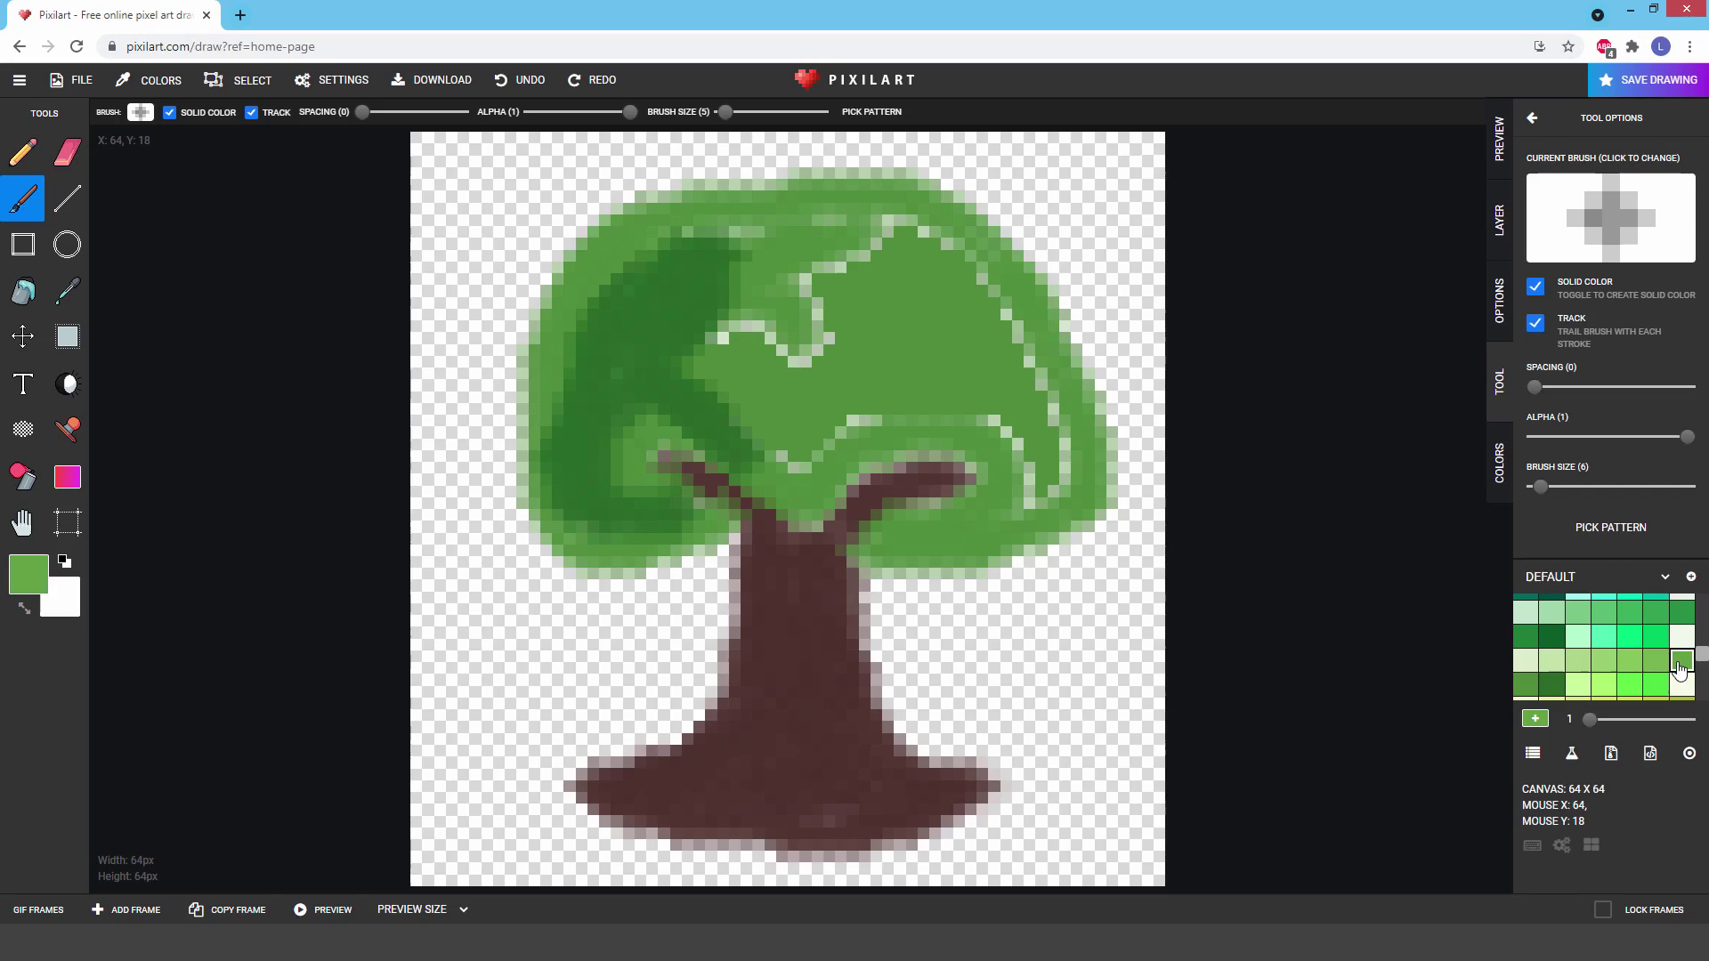
drag(977, 279, 1041, 397)
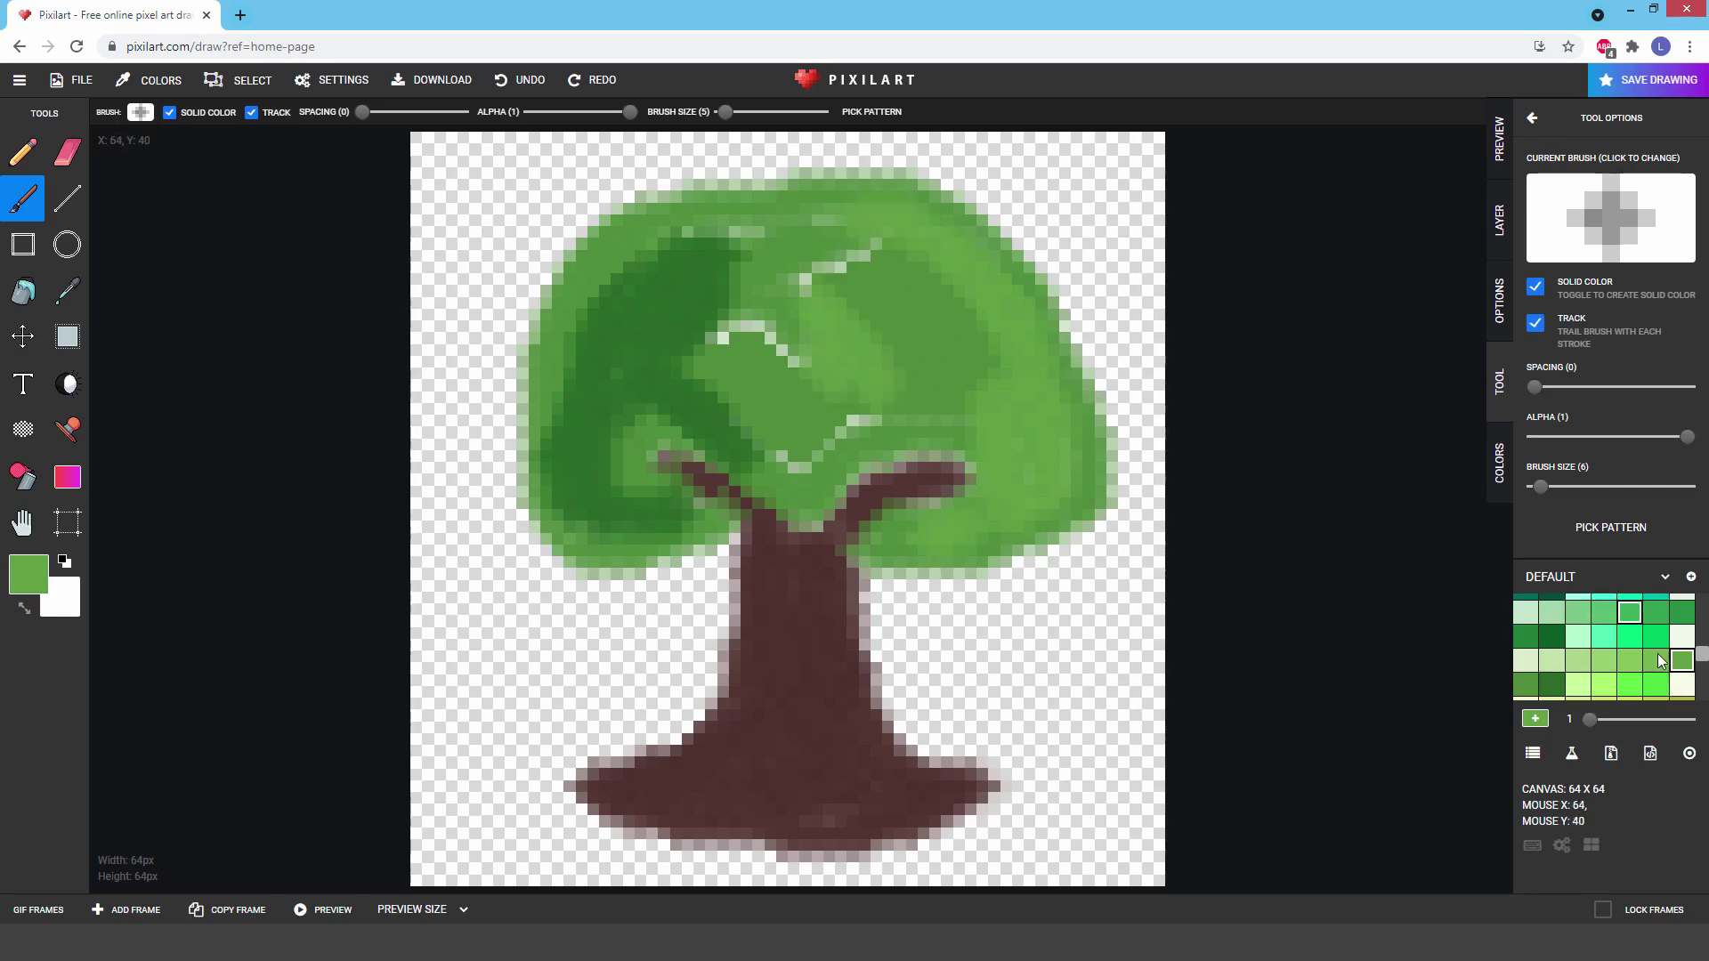
Step: Cover pale canopy pixels in mid green, then add dark green patches to the upper and upper-left foliage
click(1524, 685)
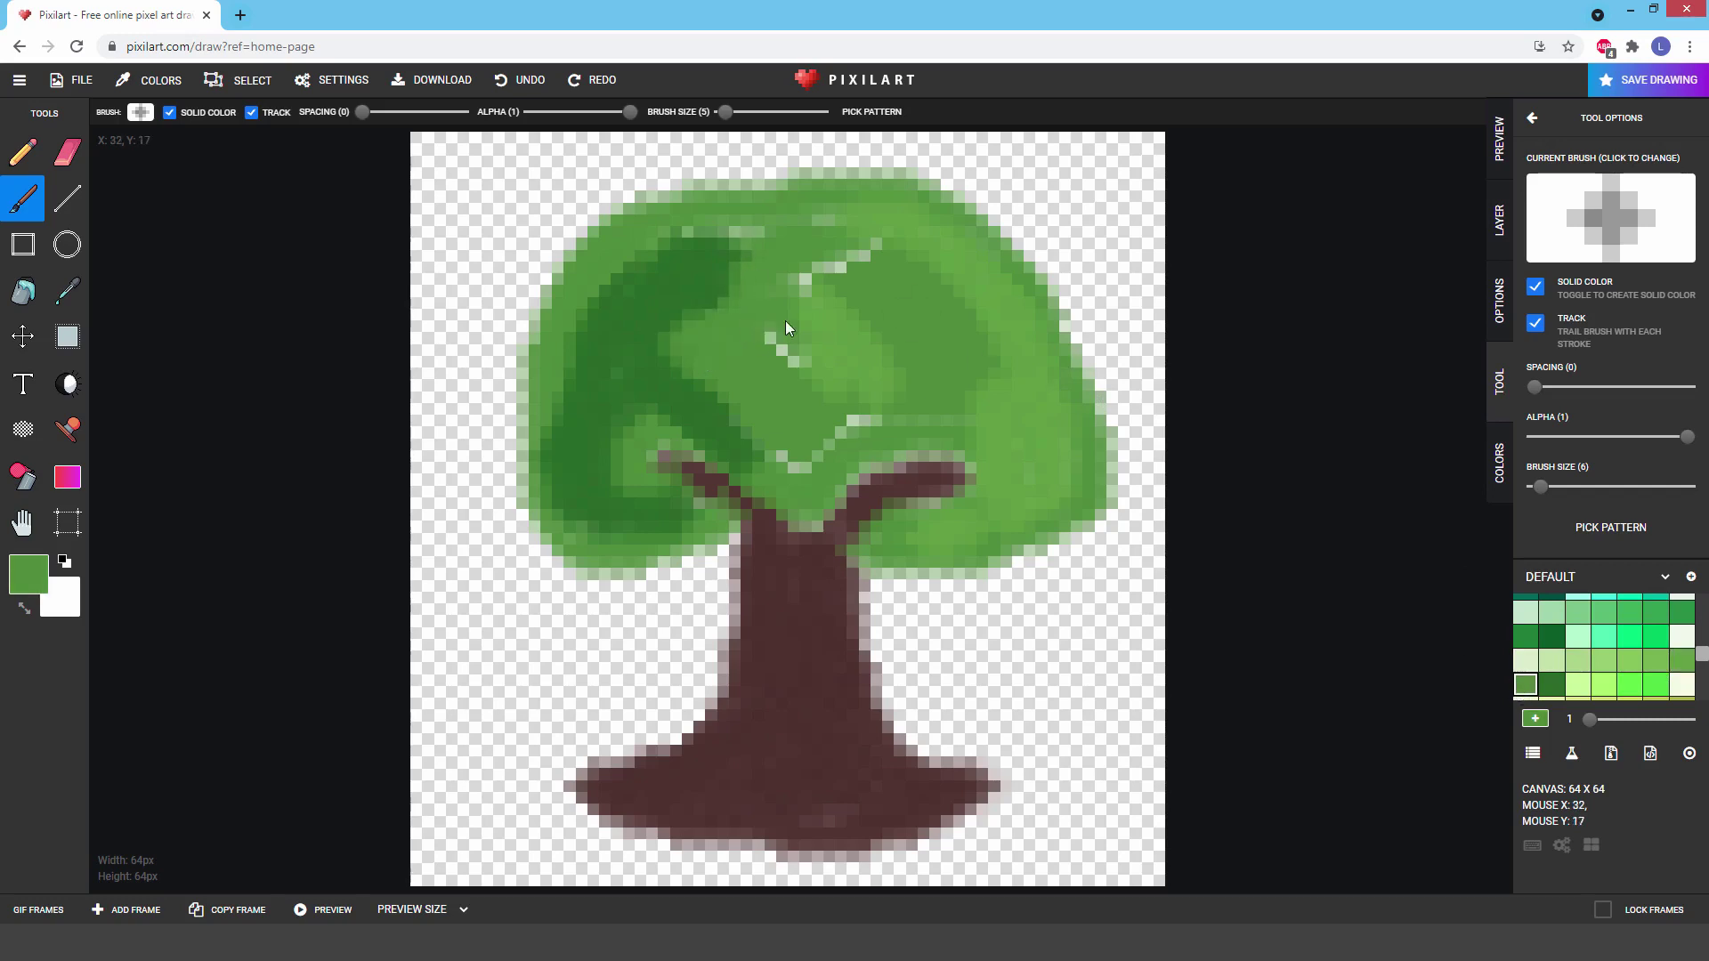
drag(872, 248, 836, 275)
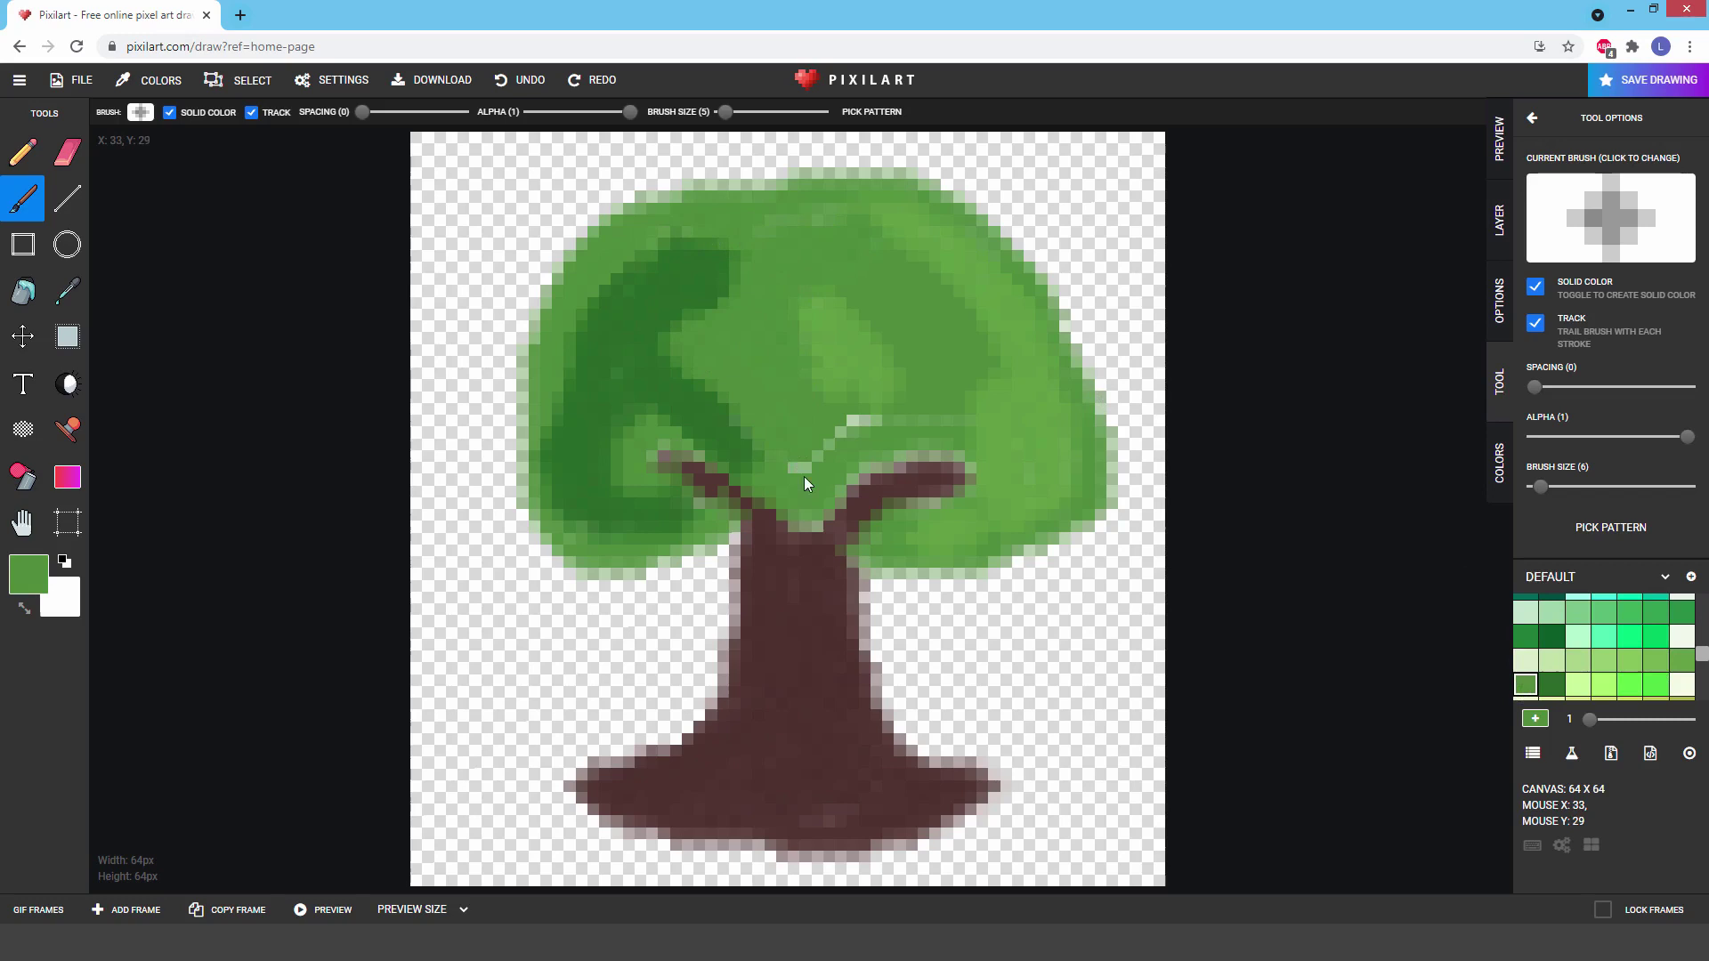
drag(804, 478, 875, 435)
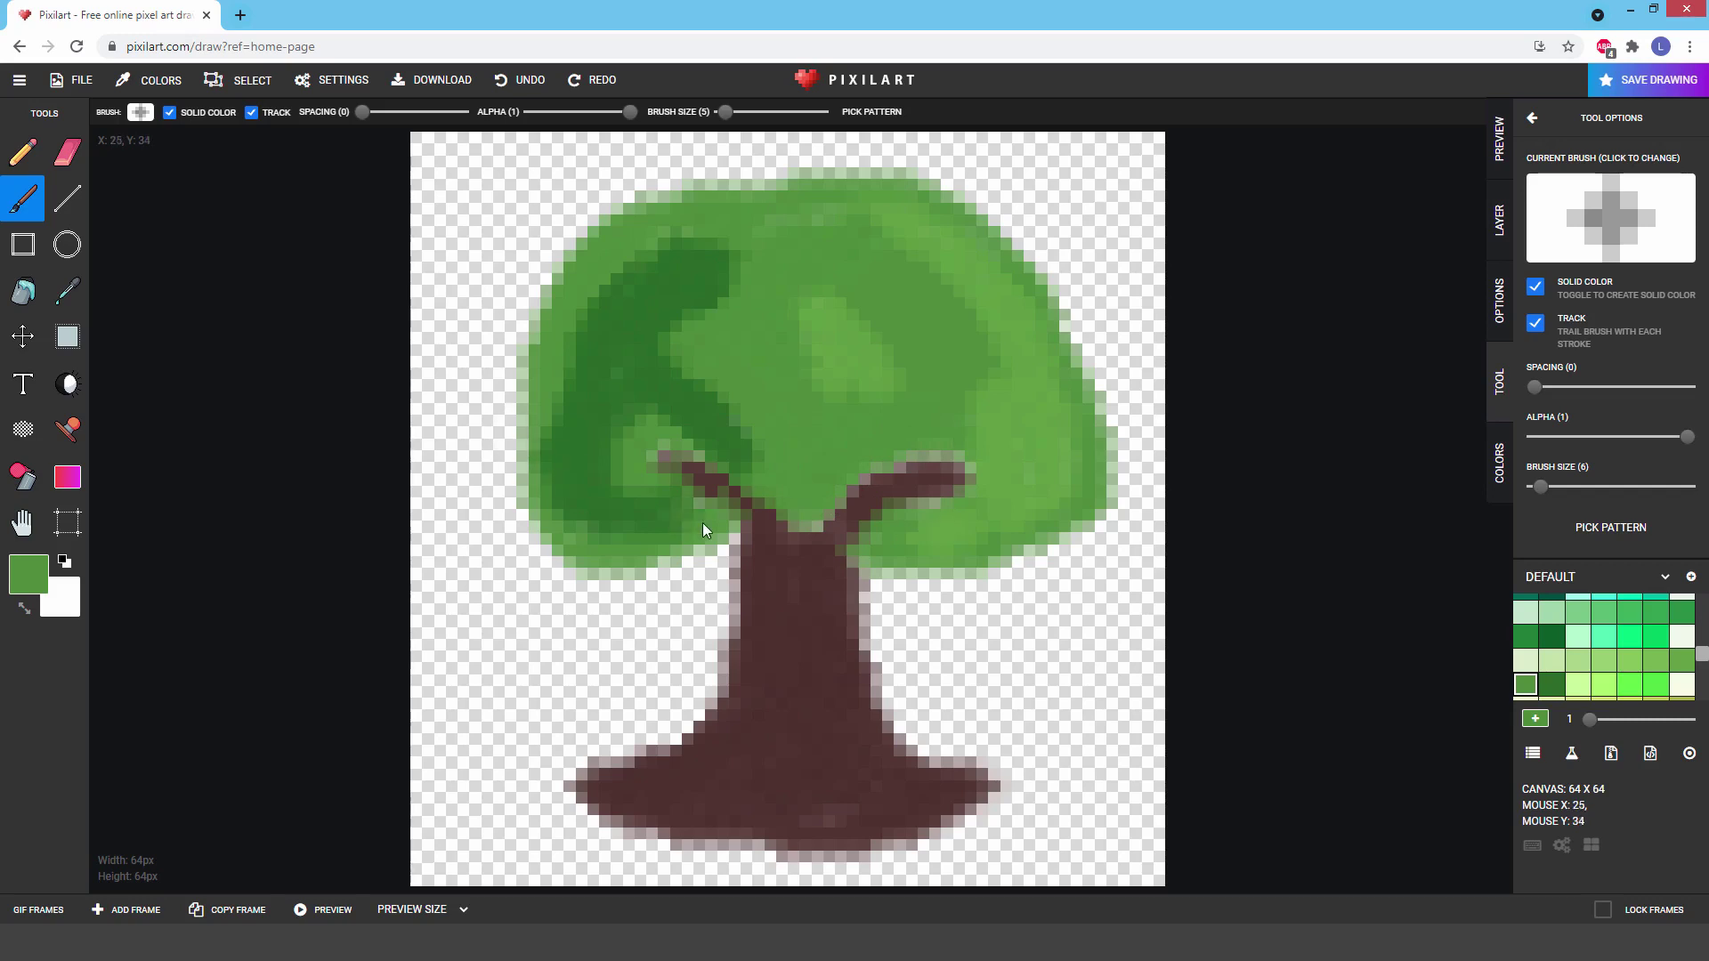
click(1551, 685)
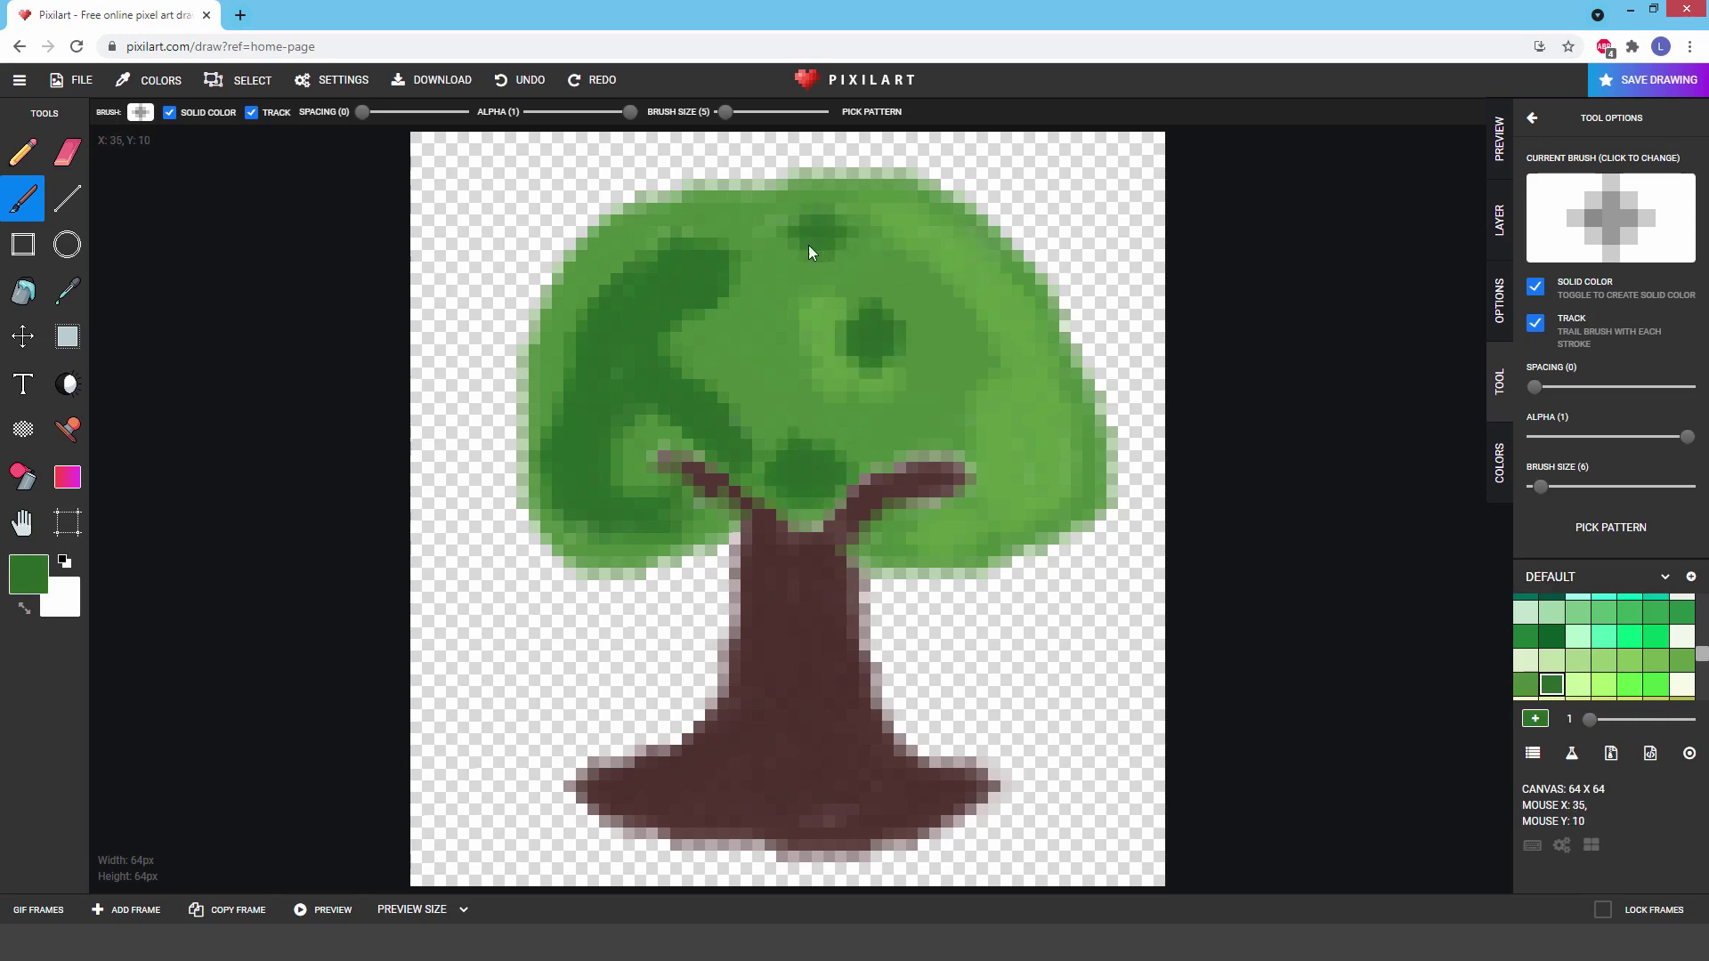
drag(808, 246, 776, 233)
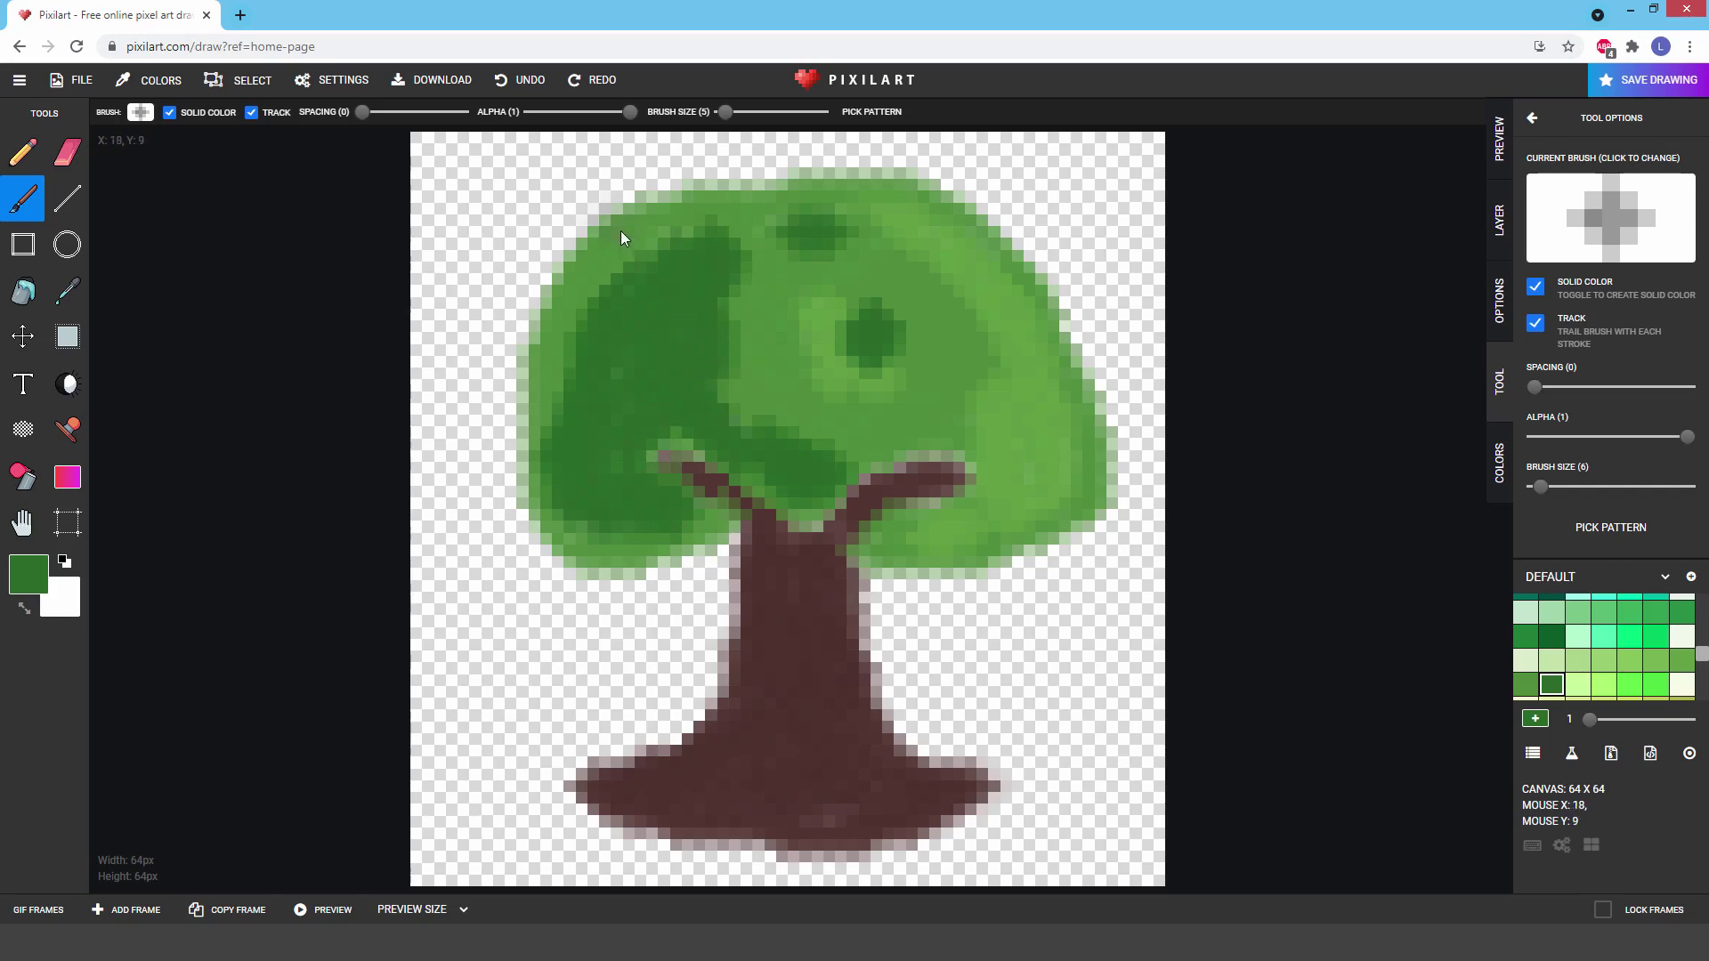
drag(634, 255, 589, 292)
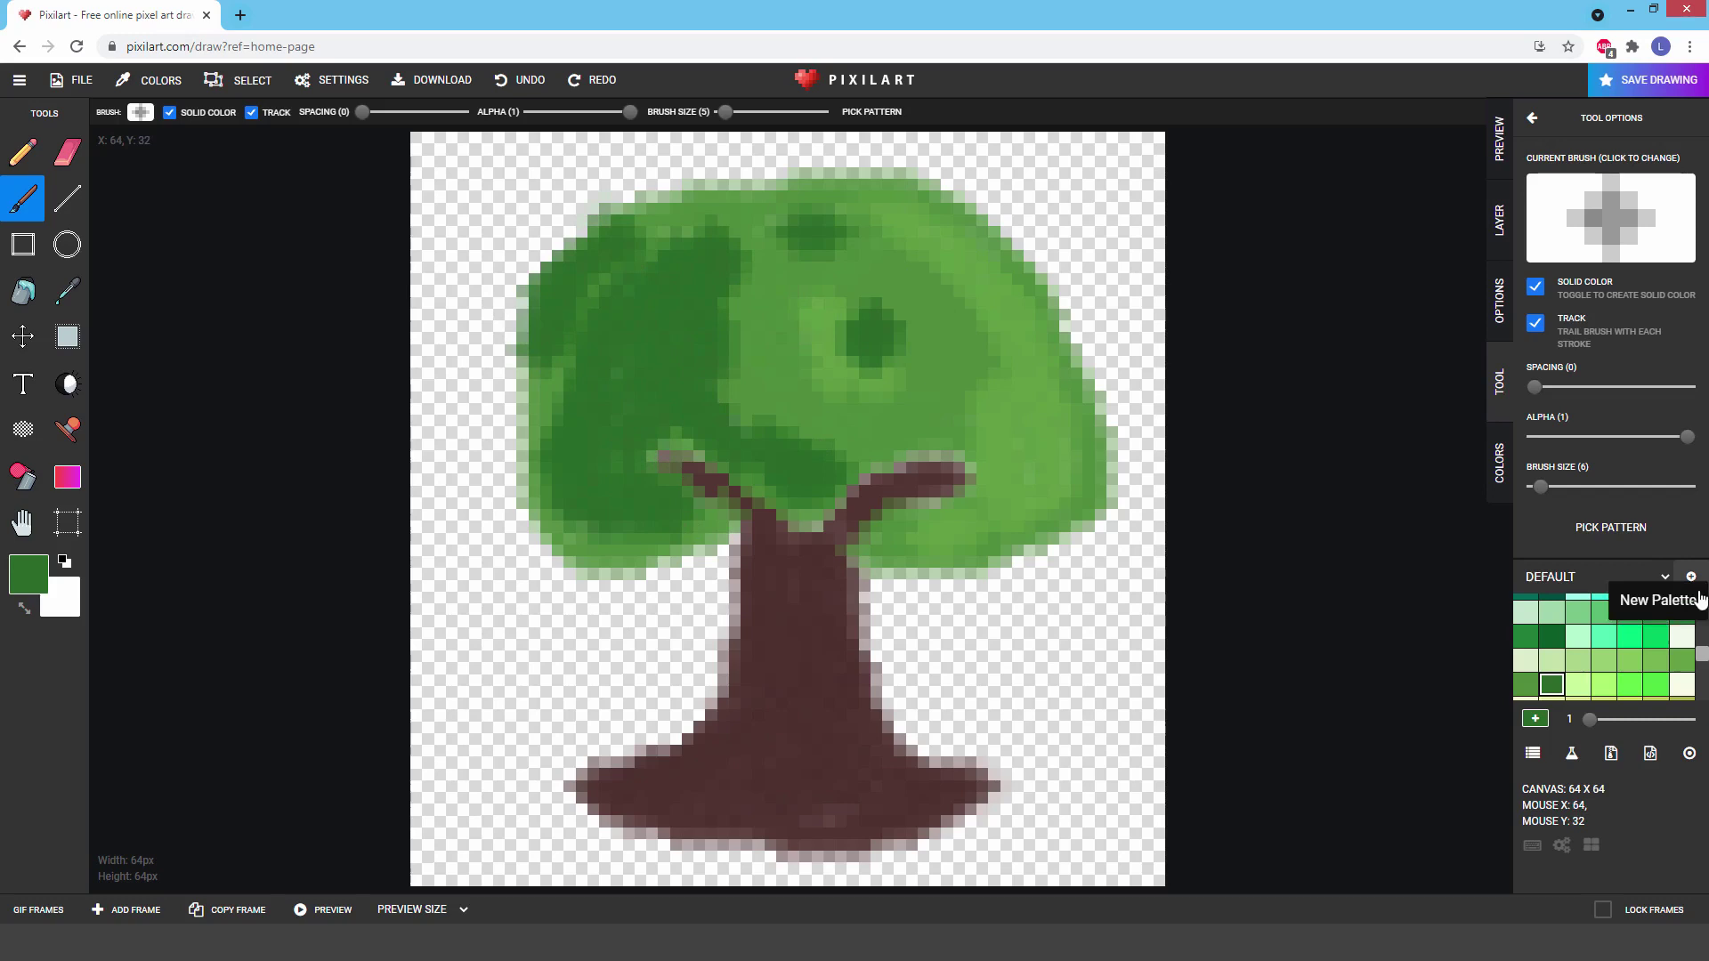
Step: Paint light green highlights on the canopy's upper-right foliage
click(1658, 660)
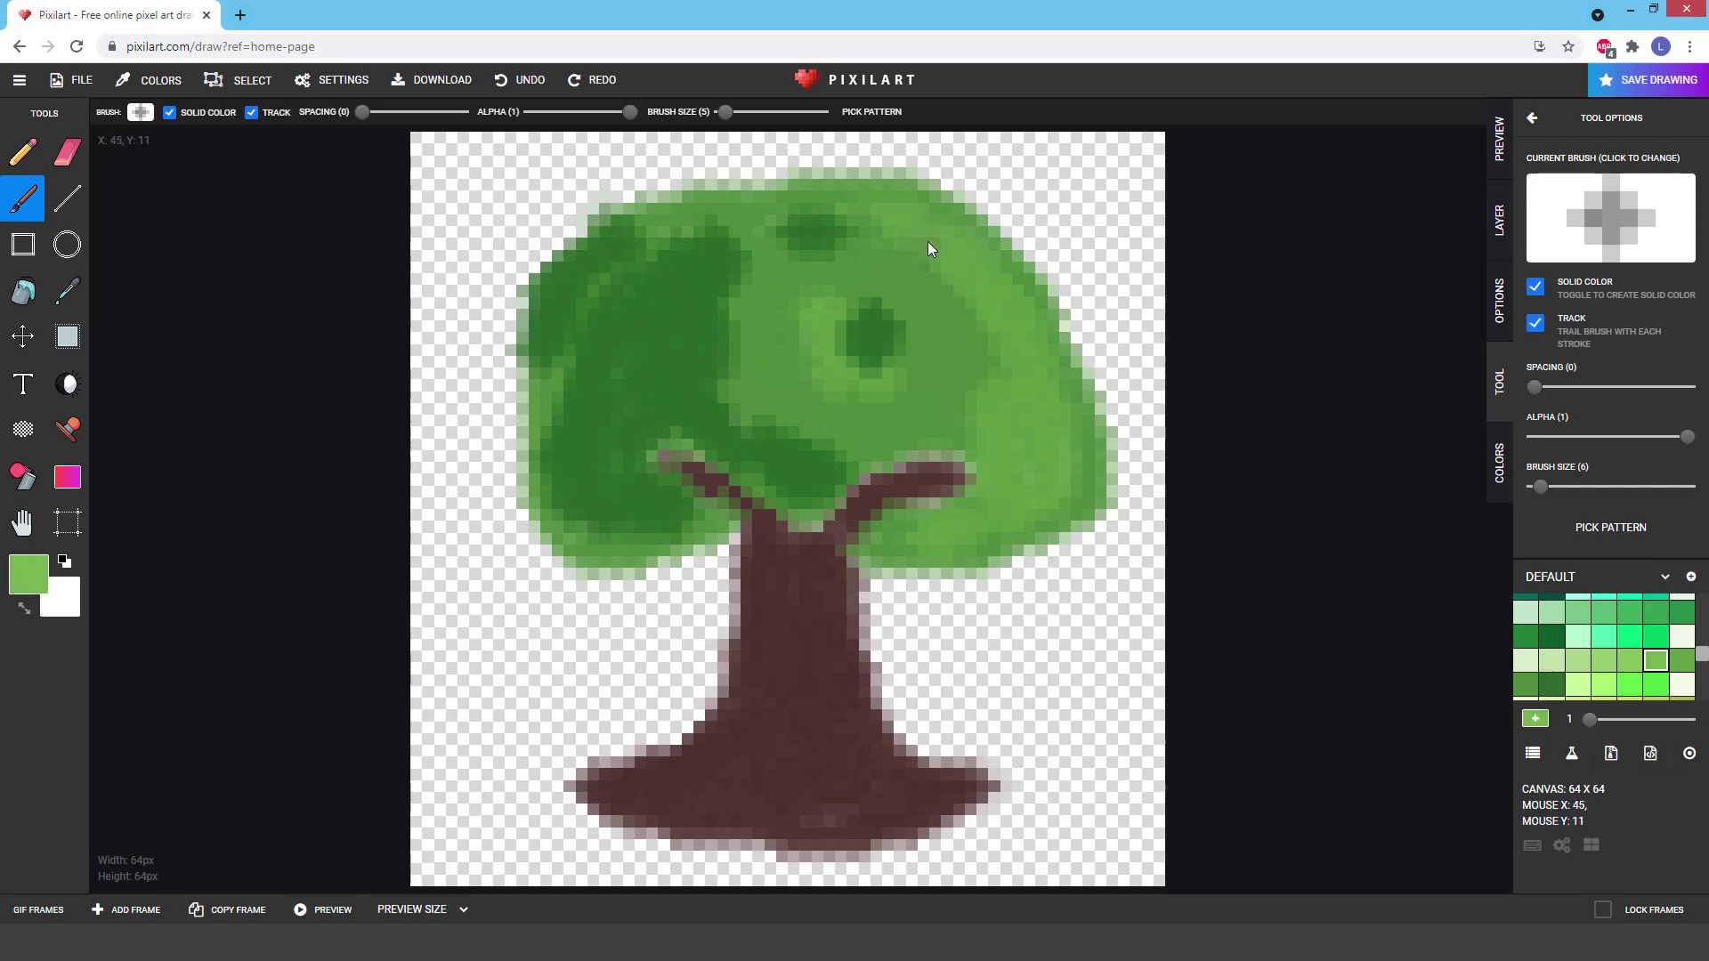
drag(961, 229, 999, 261)
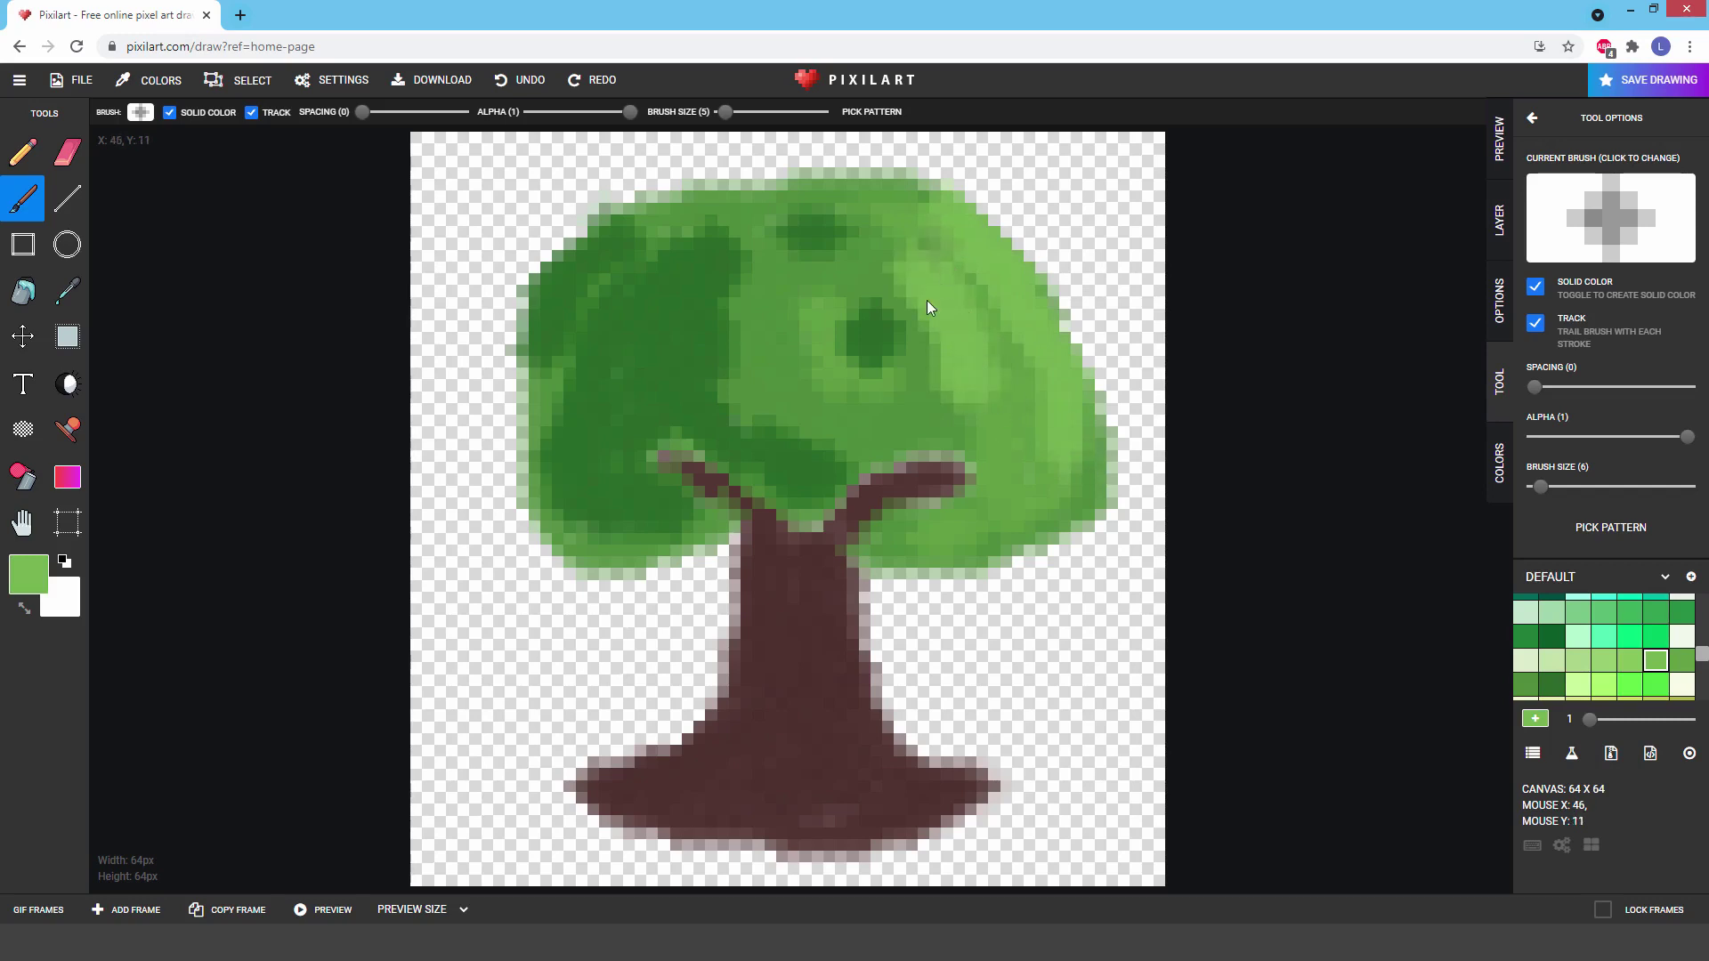
drag(926, 302, 979, 452)
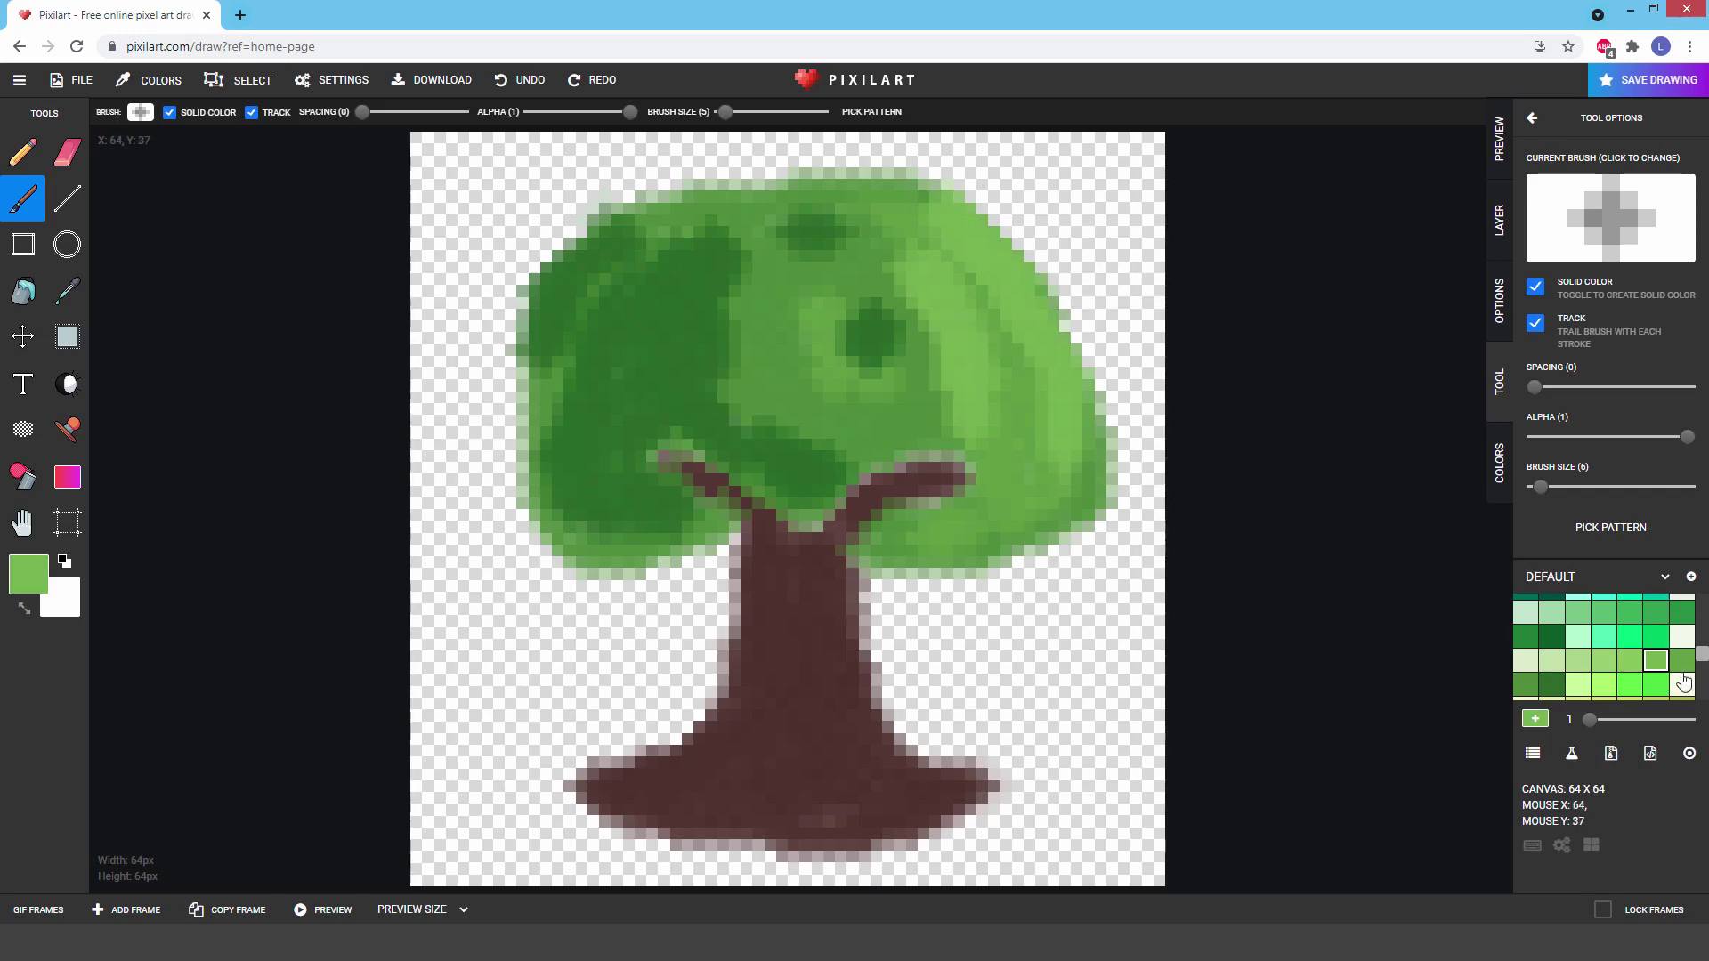
Step: Paint medium green along the upper-right edge and extend both canopy lobes' lower edges
click(1524, 685)
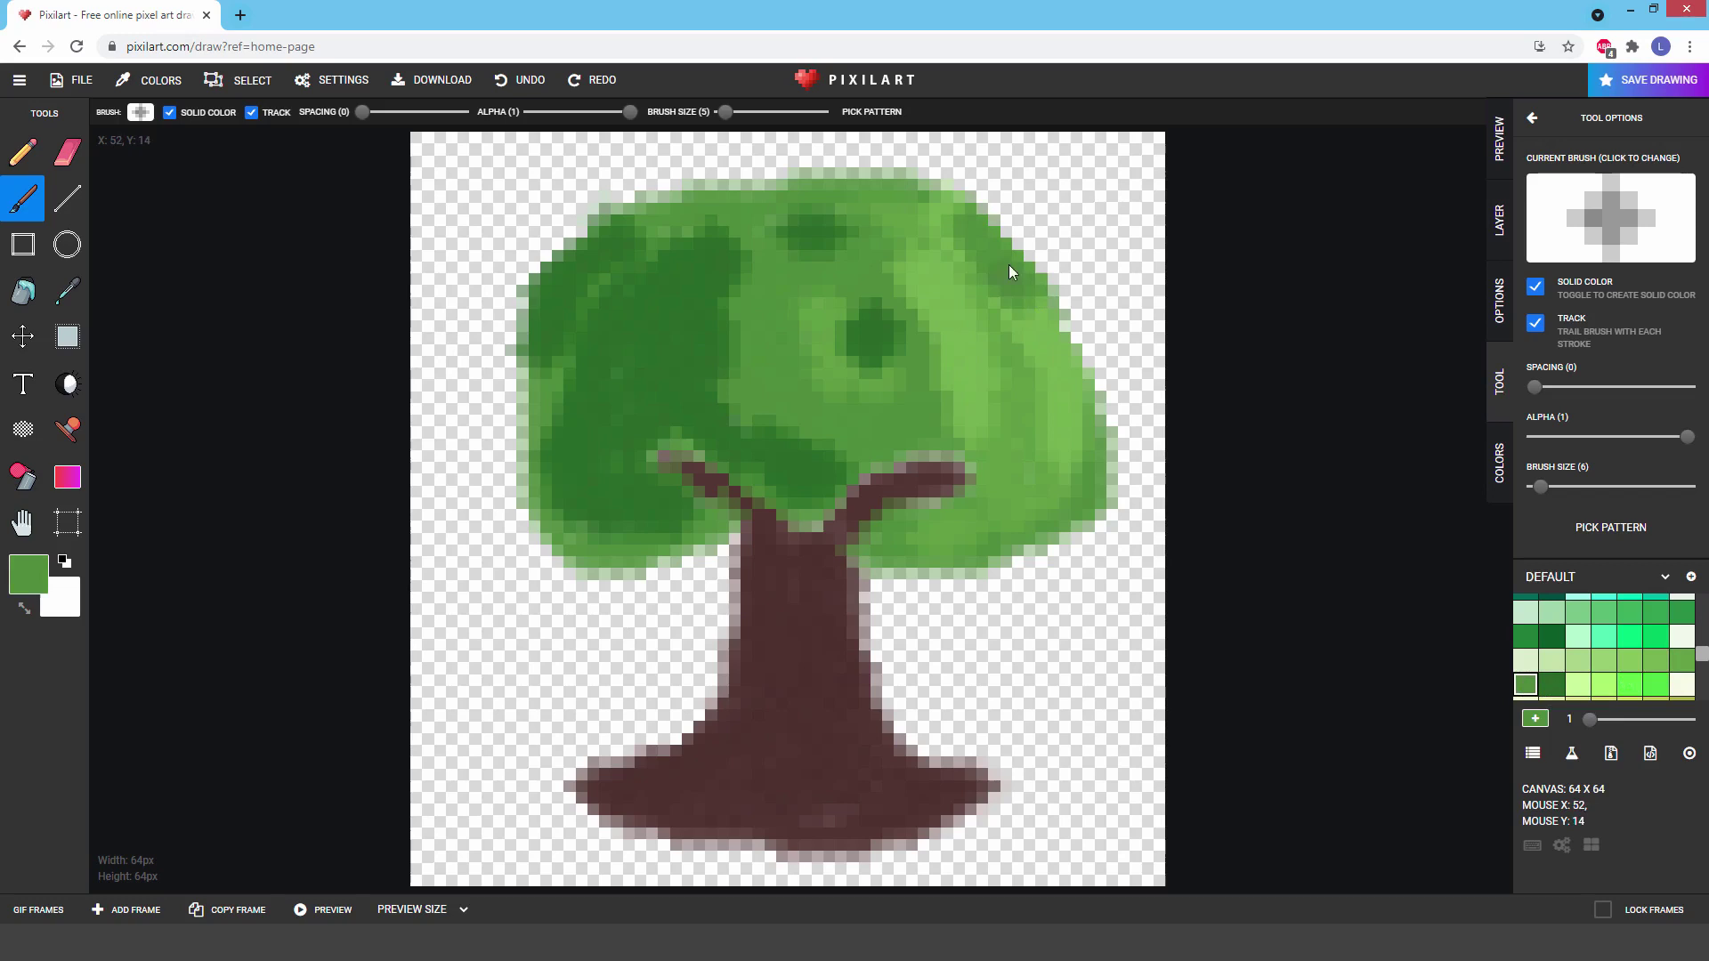
mouse_move(1008, 265)
mouse_down()
mouse_move(1094, 425)
mouse_move(1020, 292)
mouse_move(1064, 392)
mouse_move(1078, 517)
mouse_move(1058, 557)
mouse_move(931, 323)
mouse_move(929, 281)
mouse_move(988, 391)
mouse_move(981, 427)
mouse_move(937, 244)
mouse_move(973, 374)
mouse_move(967, 433)
mouse_move(931, 295)
mouse_move(915, 435)
mouse_up()
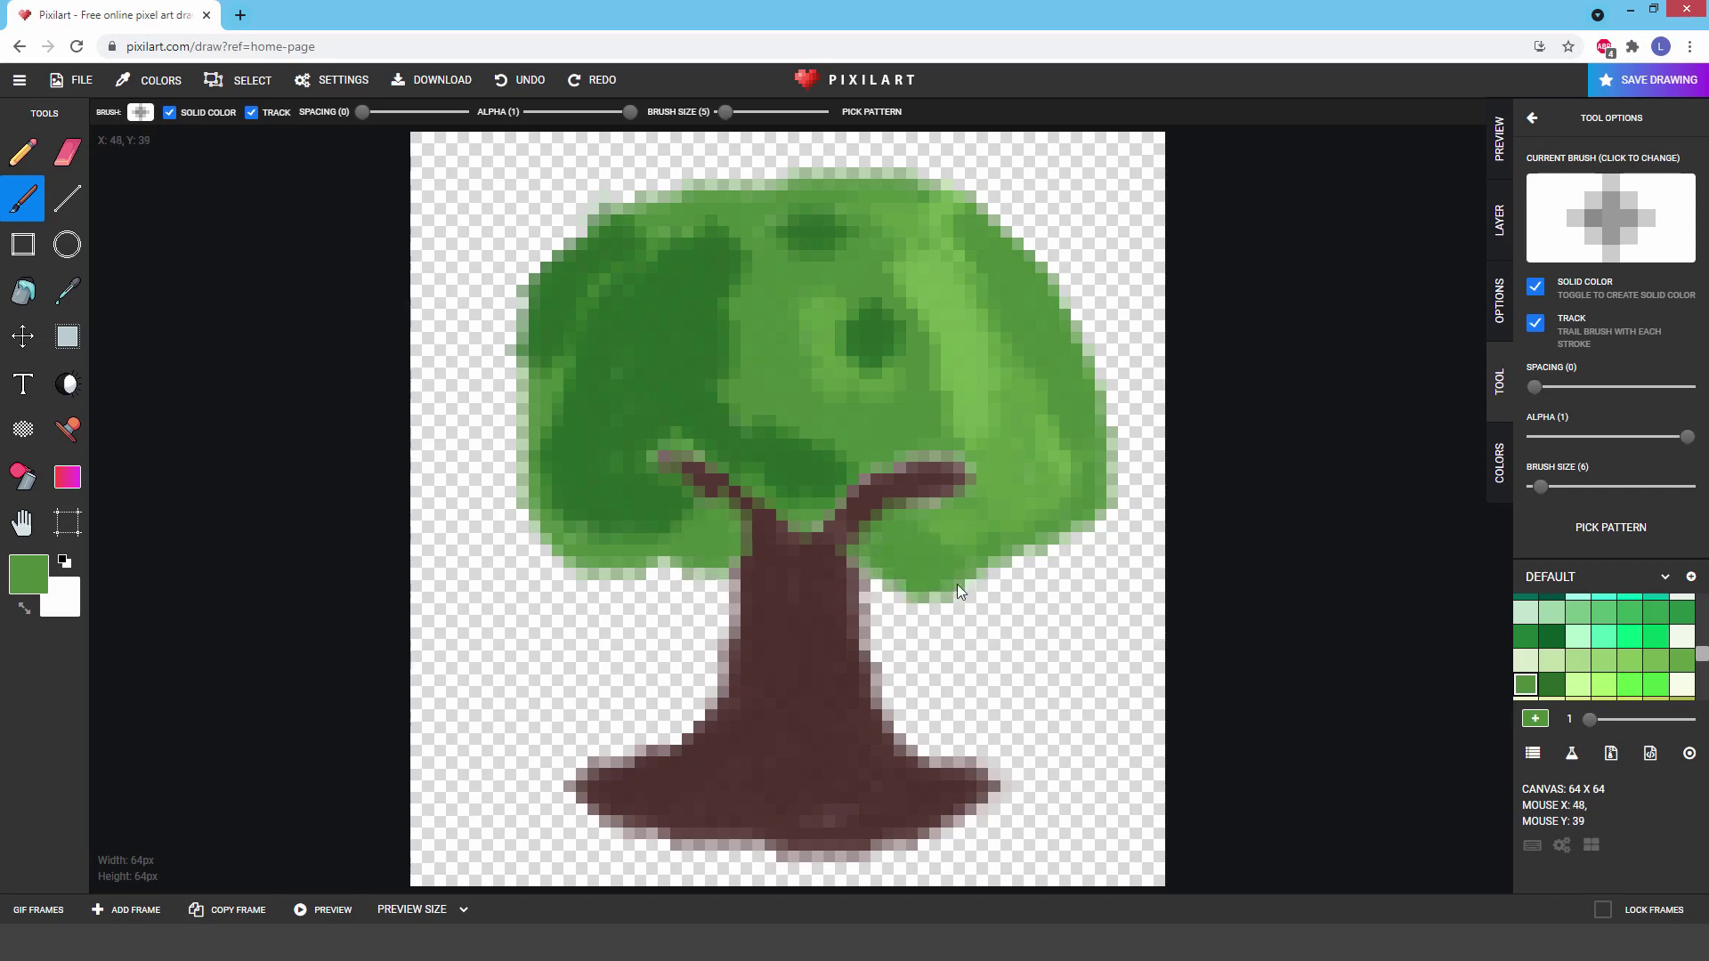
drag(899, 584, 895, 593)
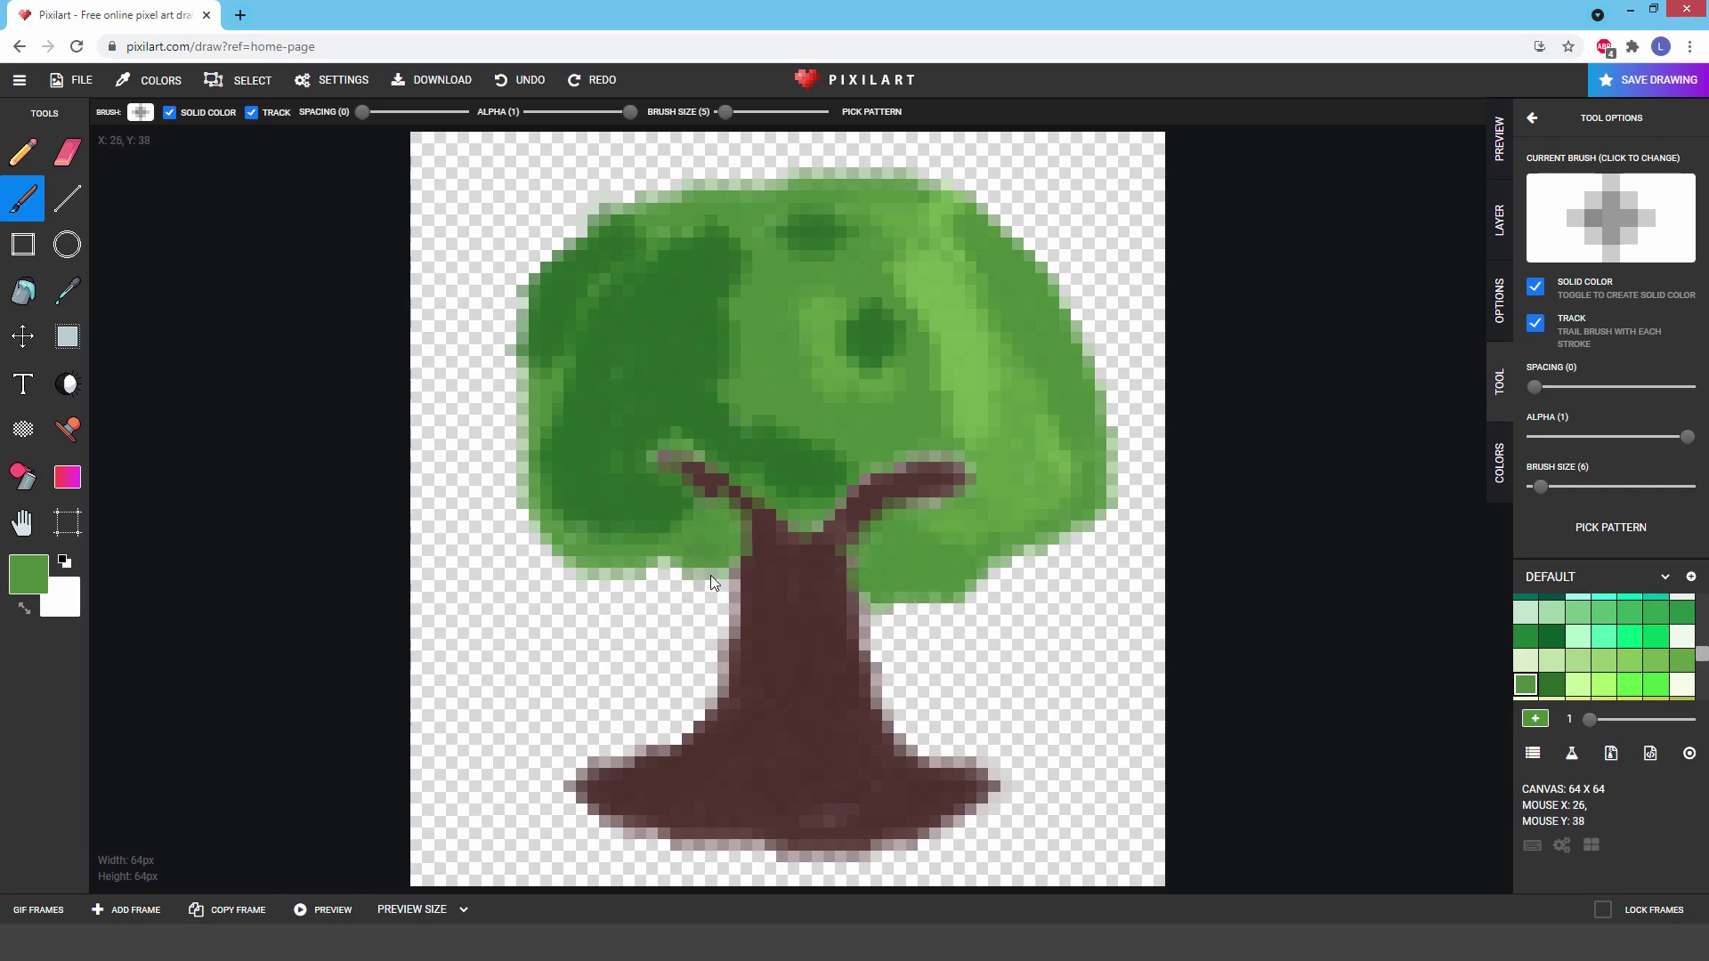
mouse_move(696, 581)
mouse_down()
mouse_move(651, 575)
mouse_move(701, 592)
mouse_up()
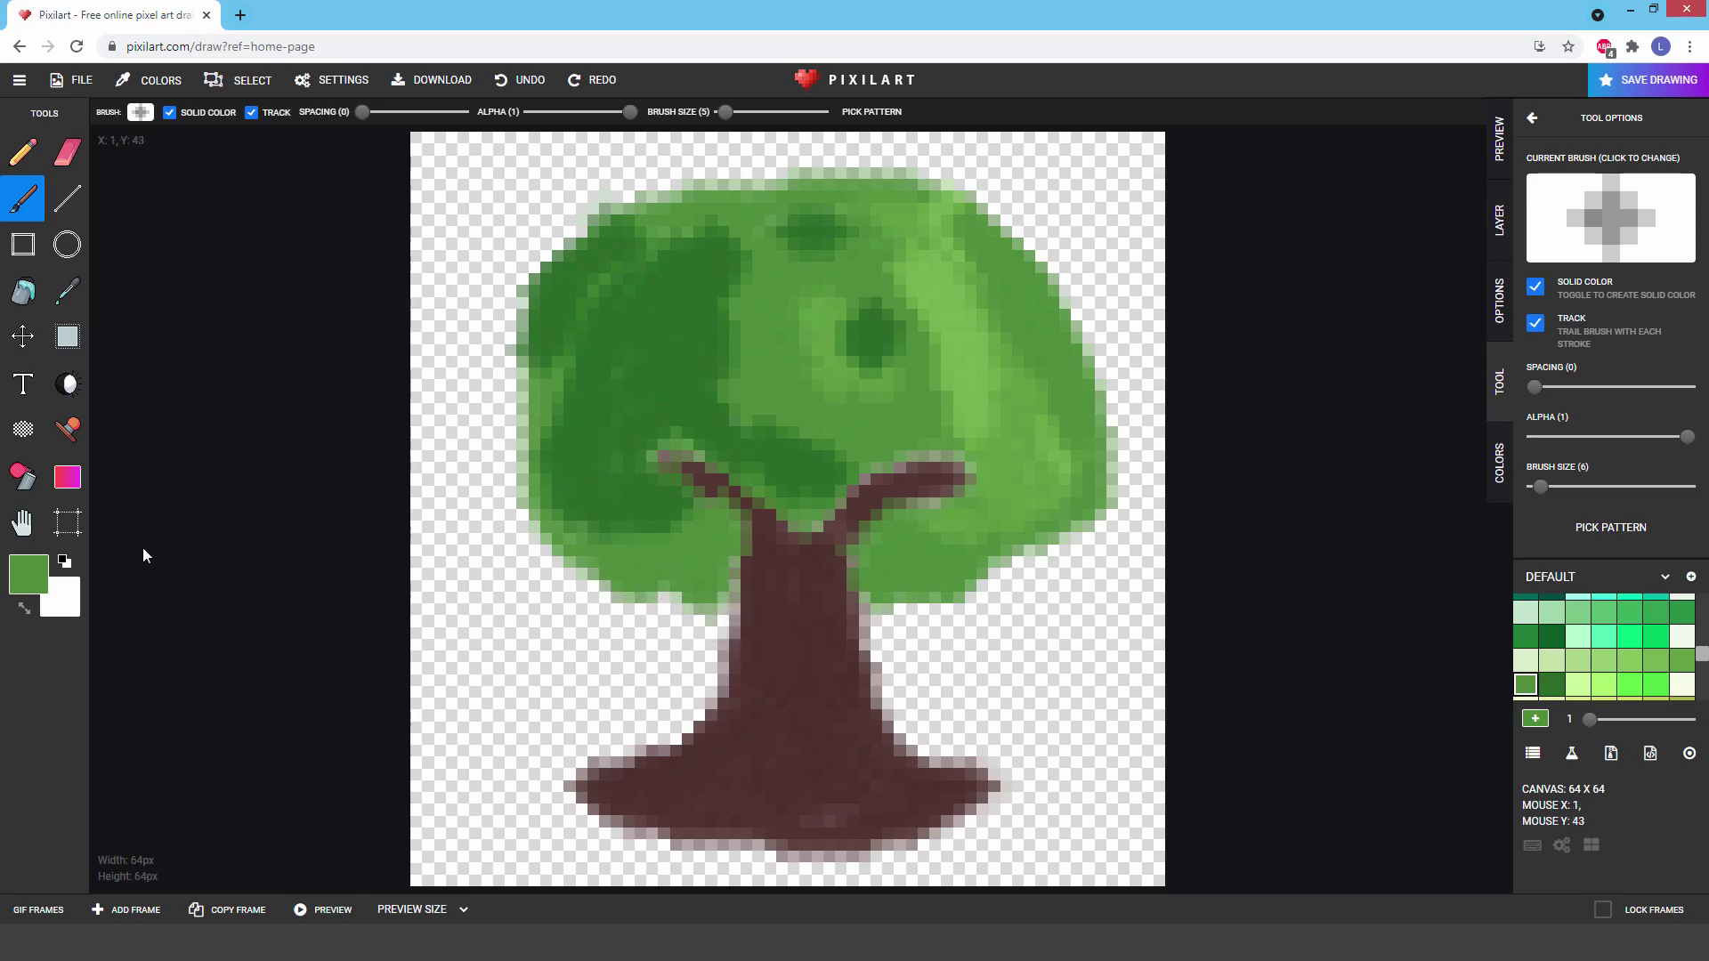
Step: Streak lighter brown highlights down the trunk toward its flared base
scroll(1523, 614, down, 6)
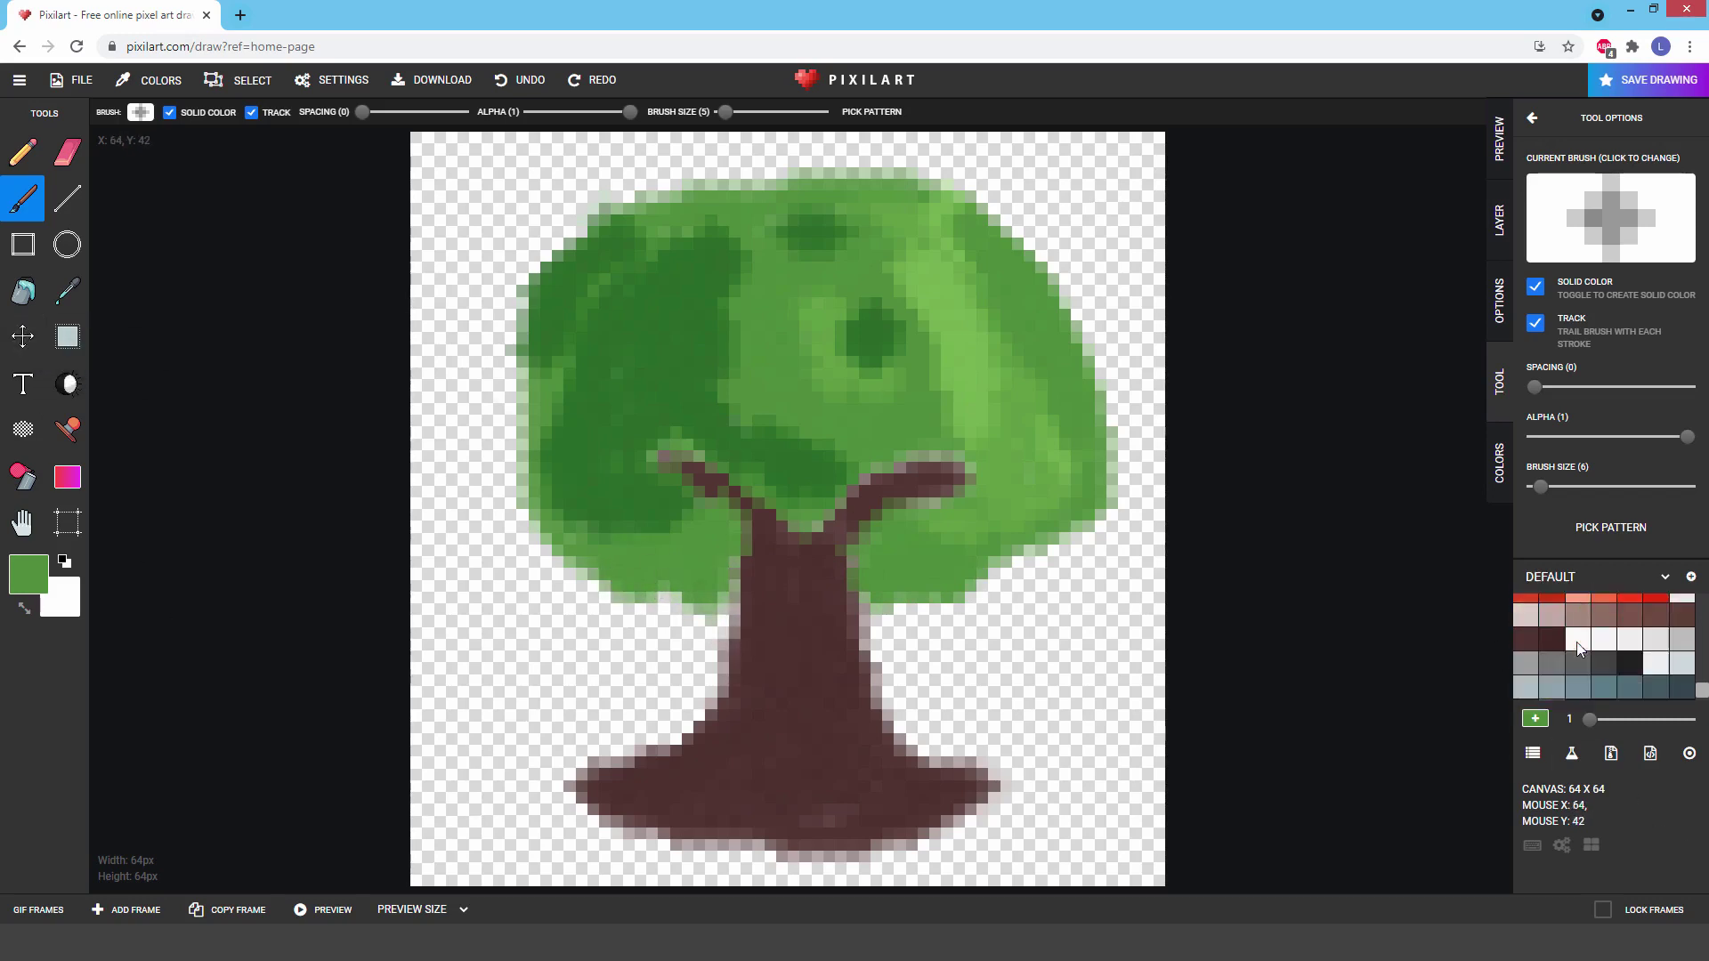
scroll(1584, 675, up, 3)
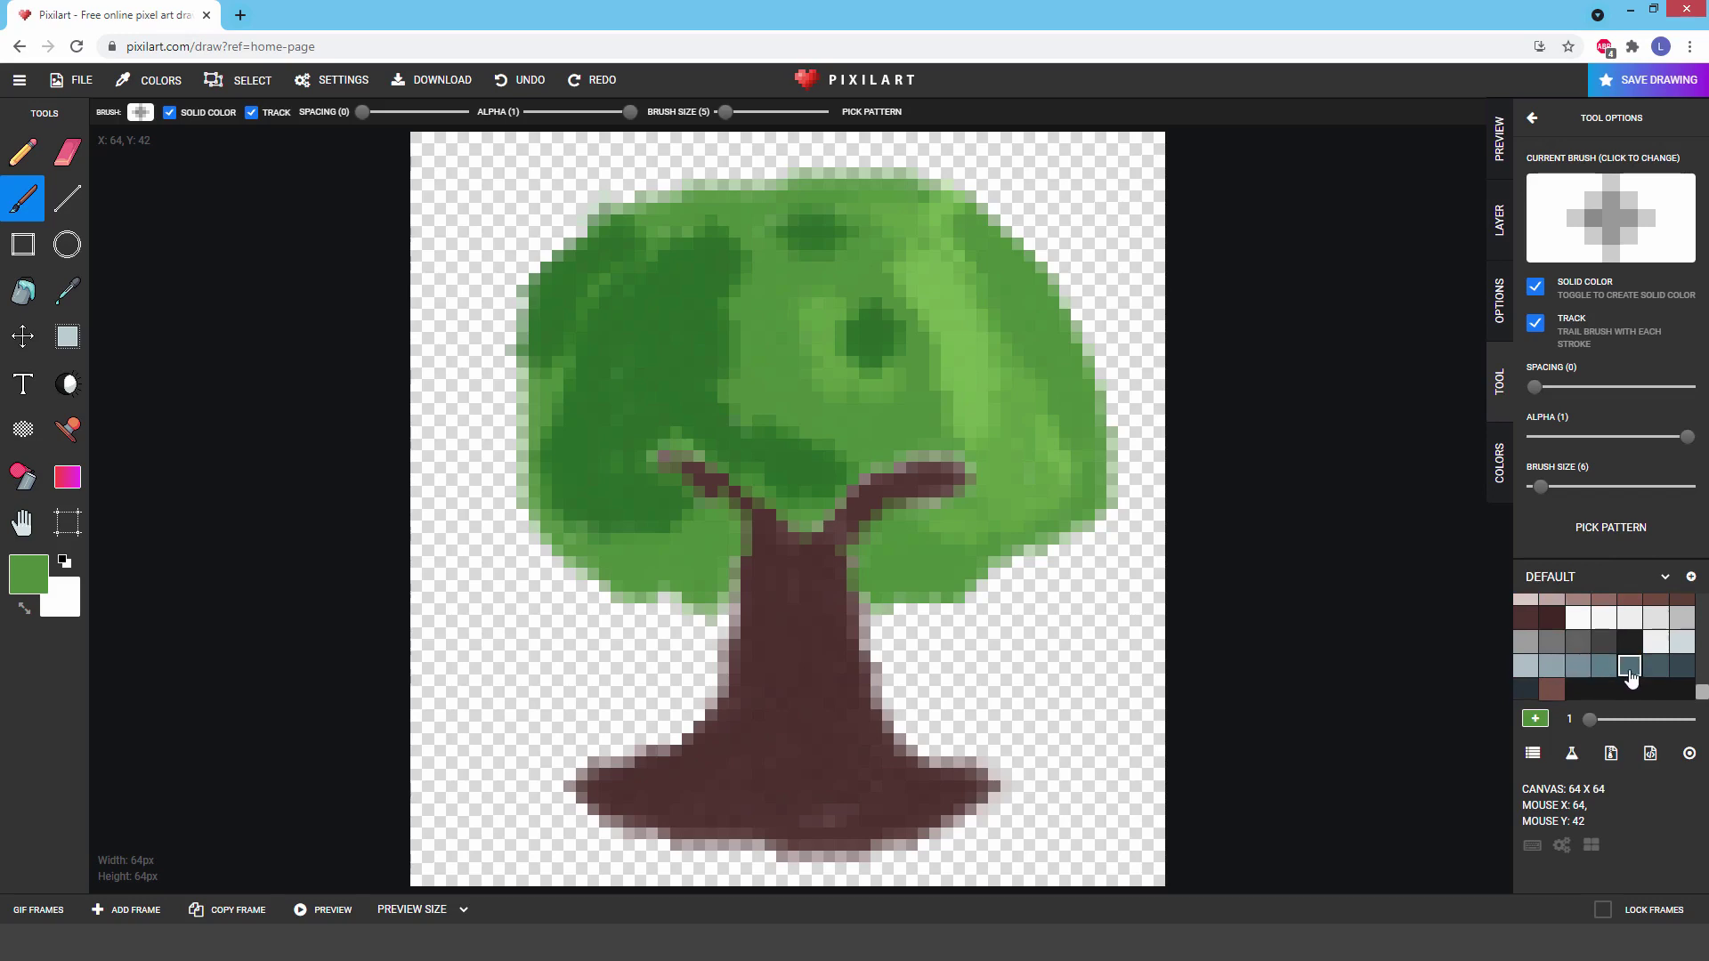
click(1683, 684)
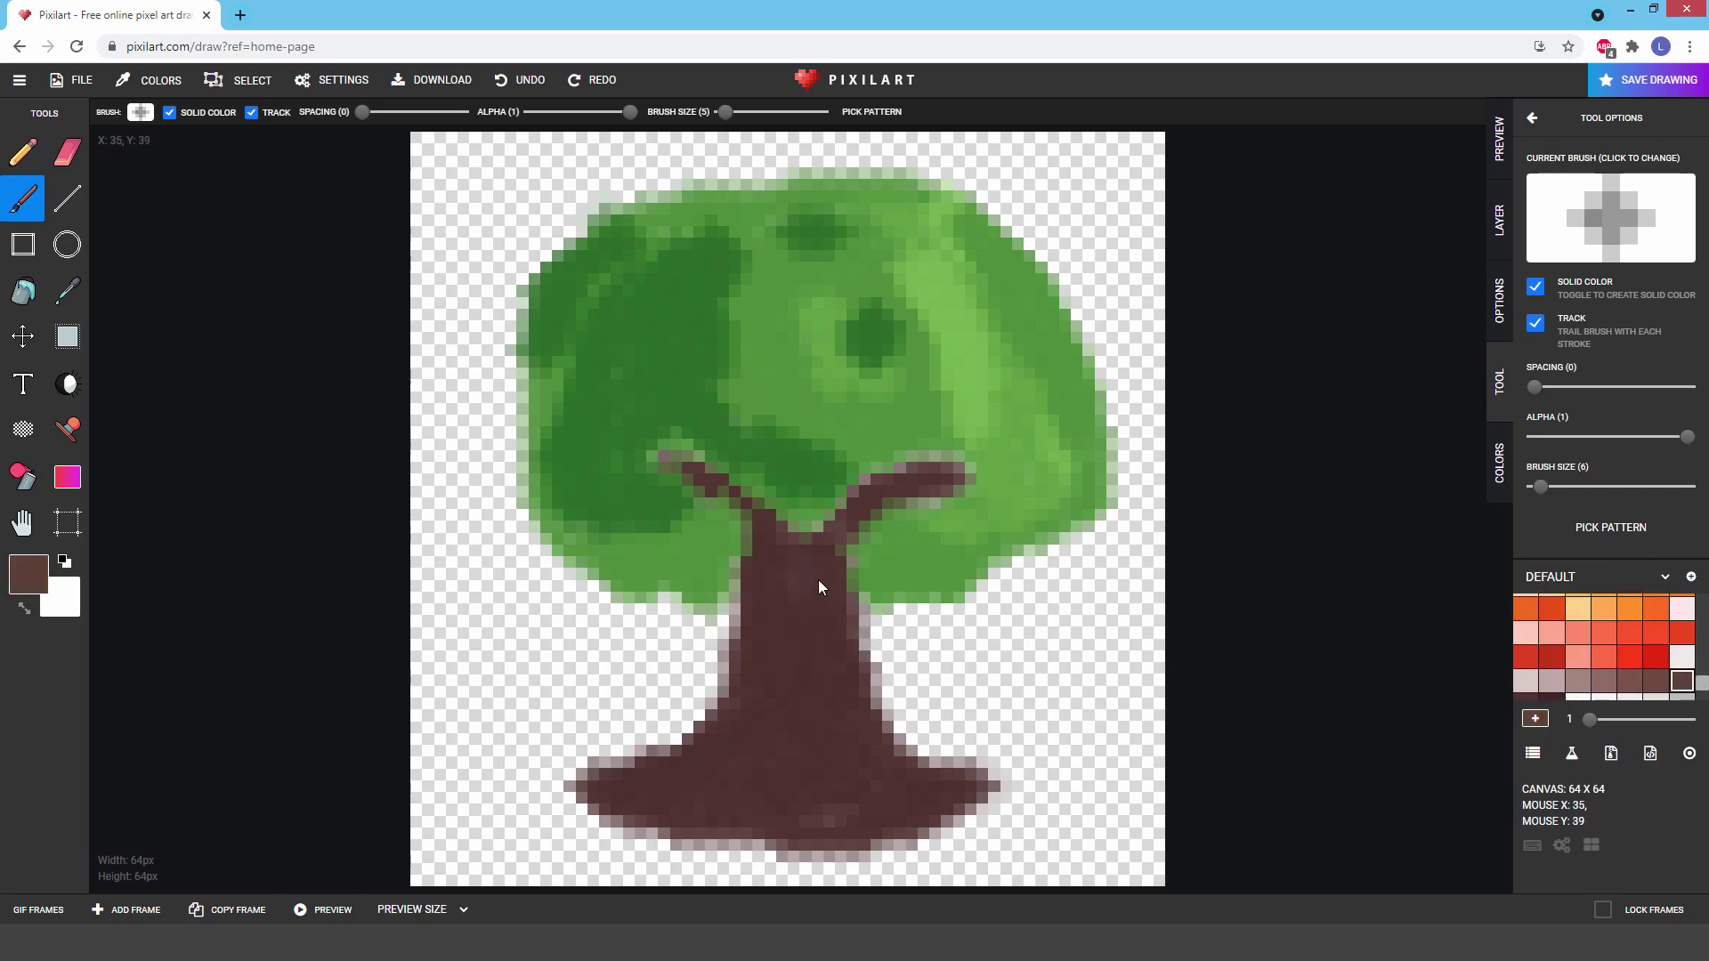
mouse_move(833, 664)
mouse_down()
mouse_move(861, 776)
mouse_move(840, 706)
mouse_move(870, 764)
mouse_up()
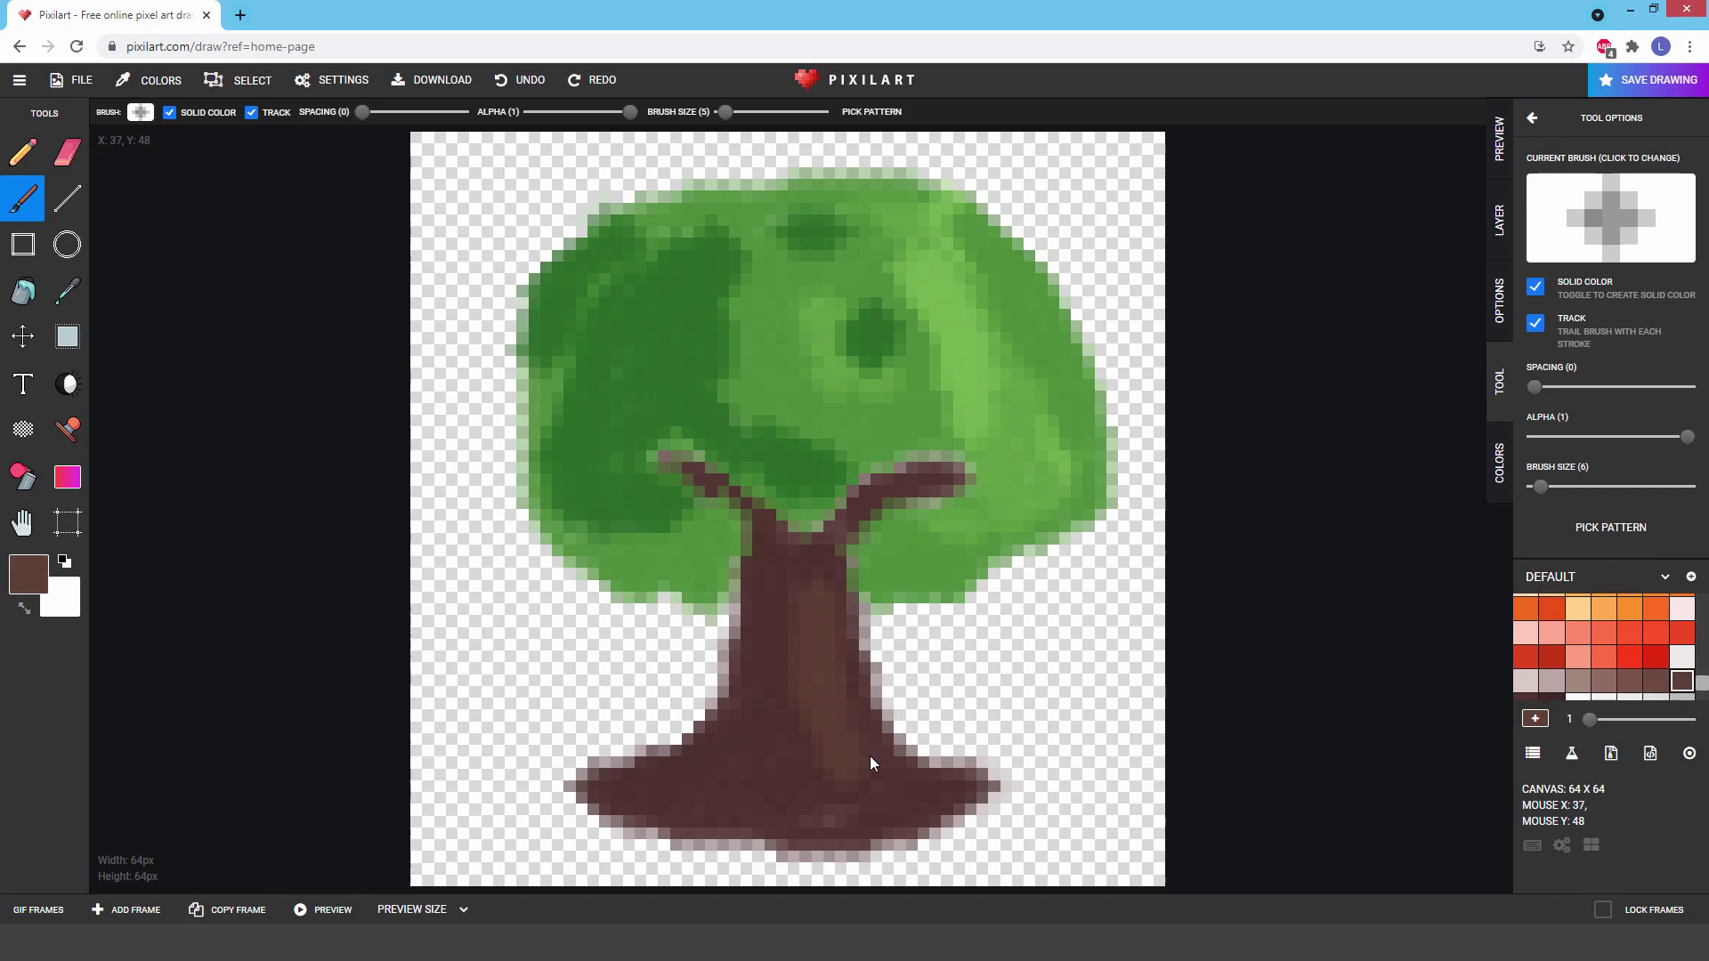
click(1659, 685)
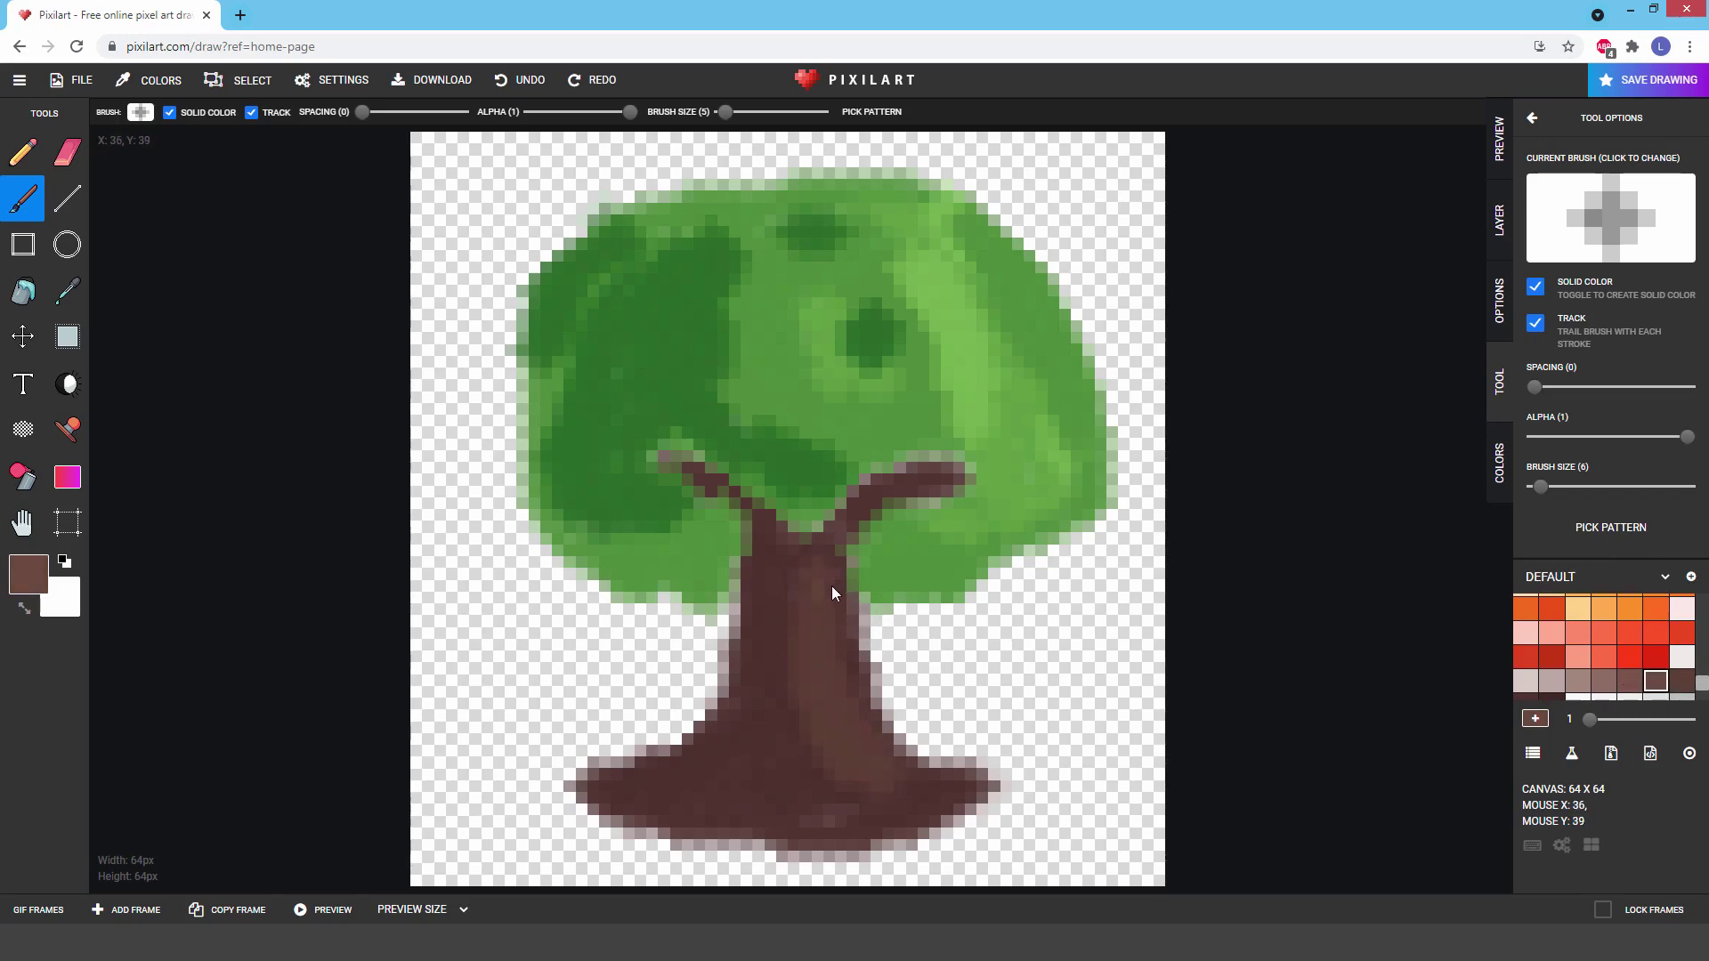
drag(831, 585, 860, 728)
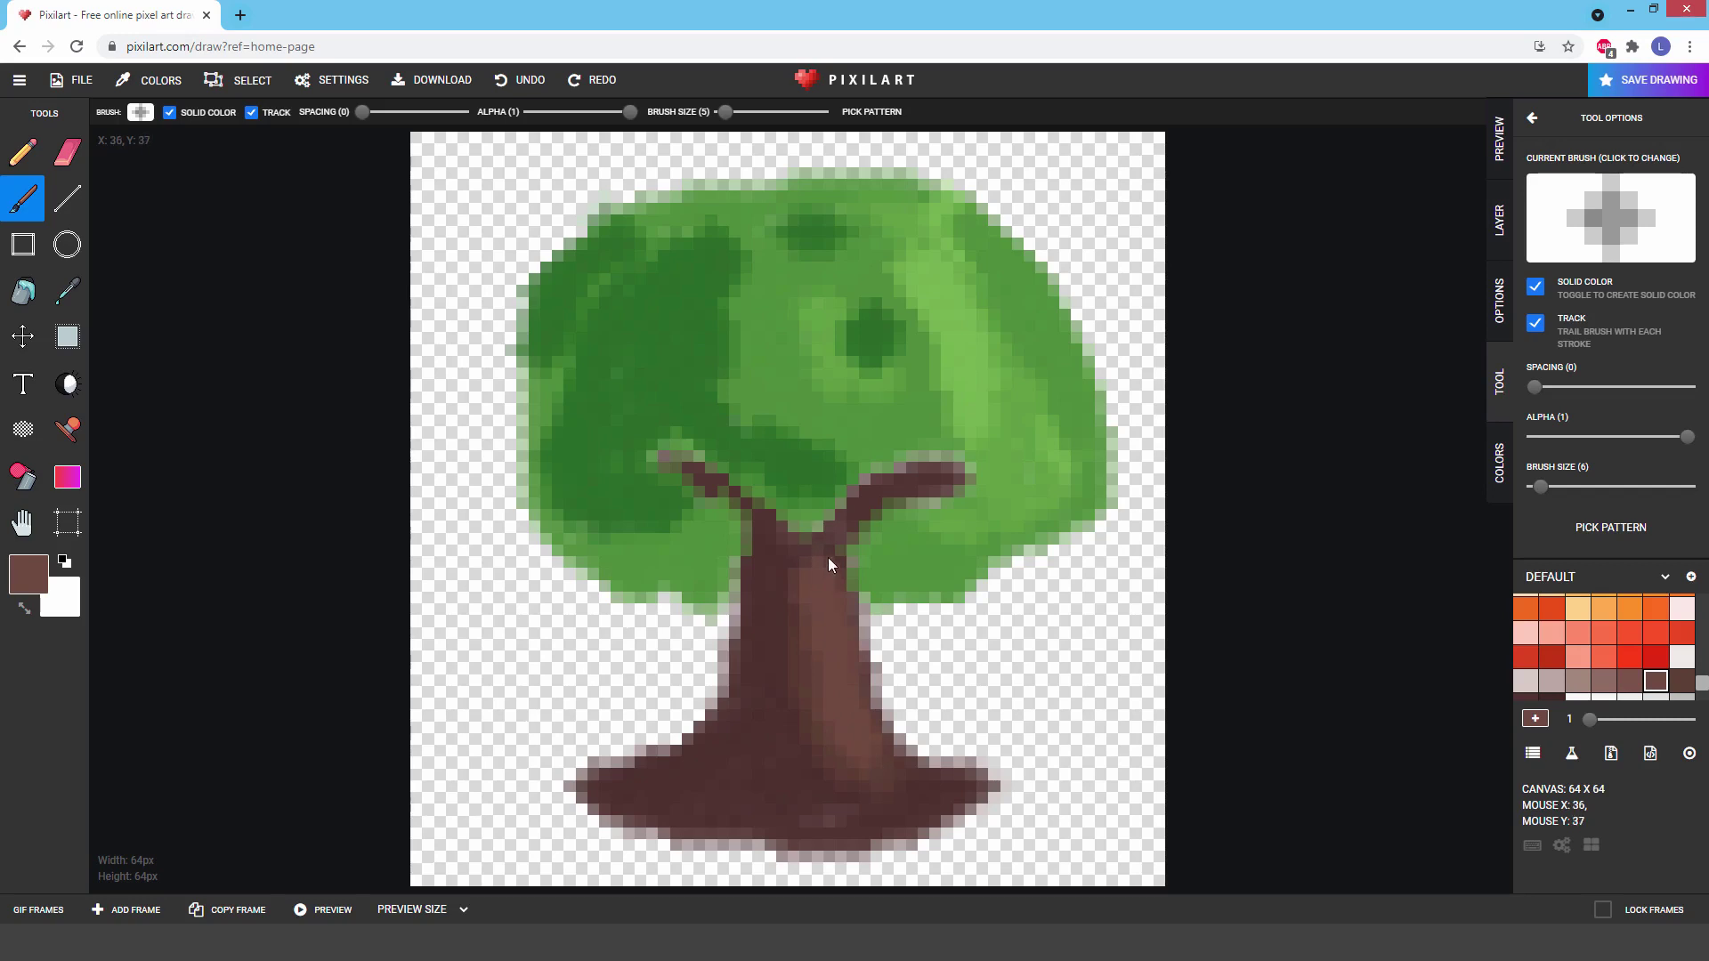
drag(828, 557, 886, 784)
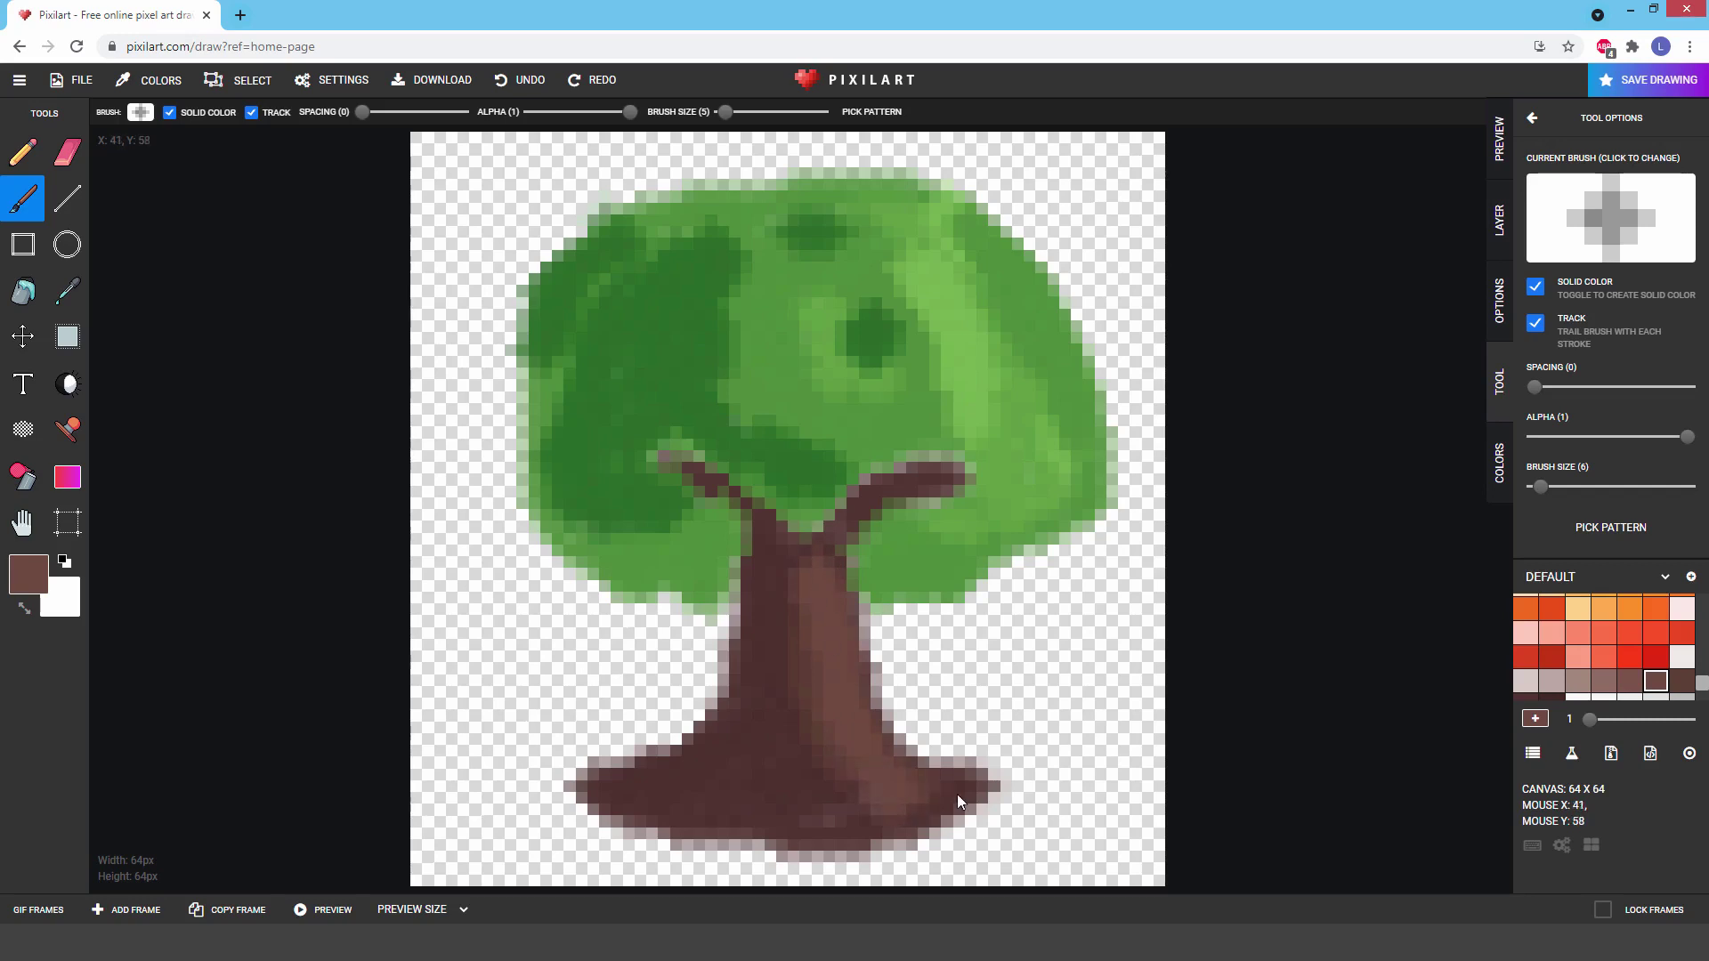
Step: Repaint the branch near the fork in darker brown
click(1681, 681)
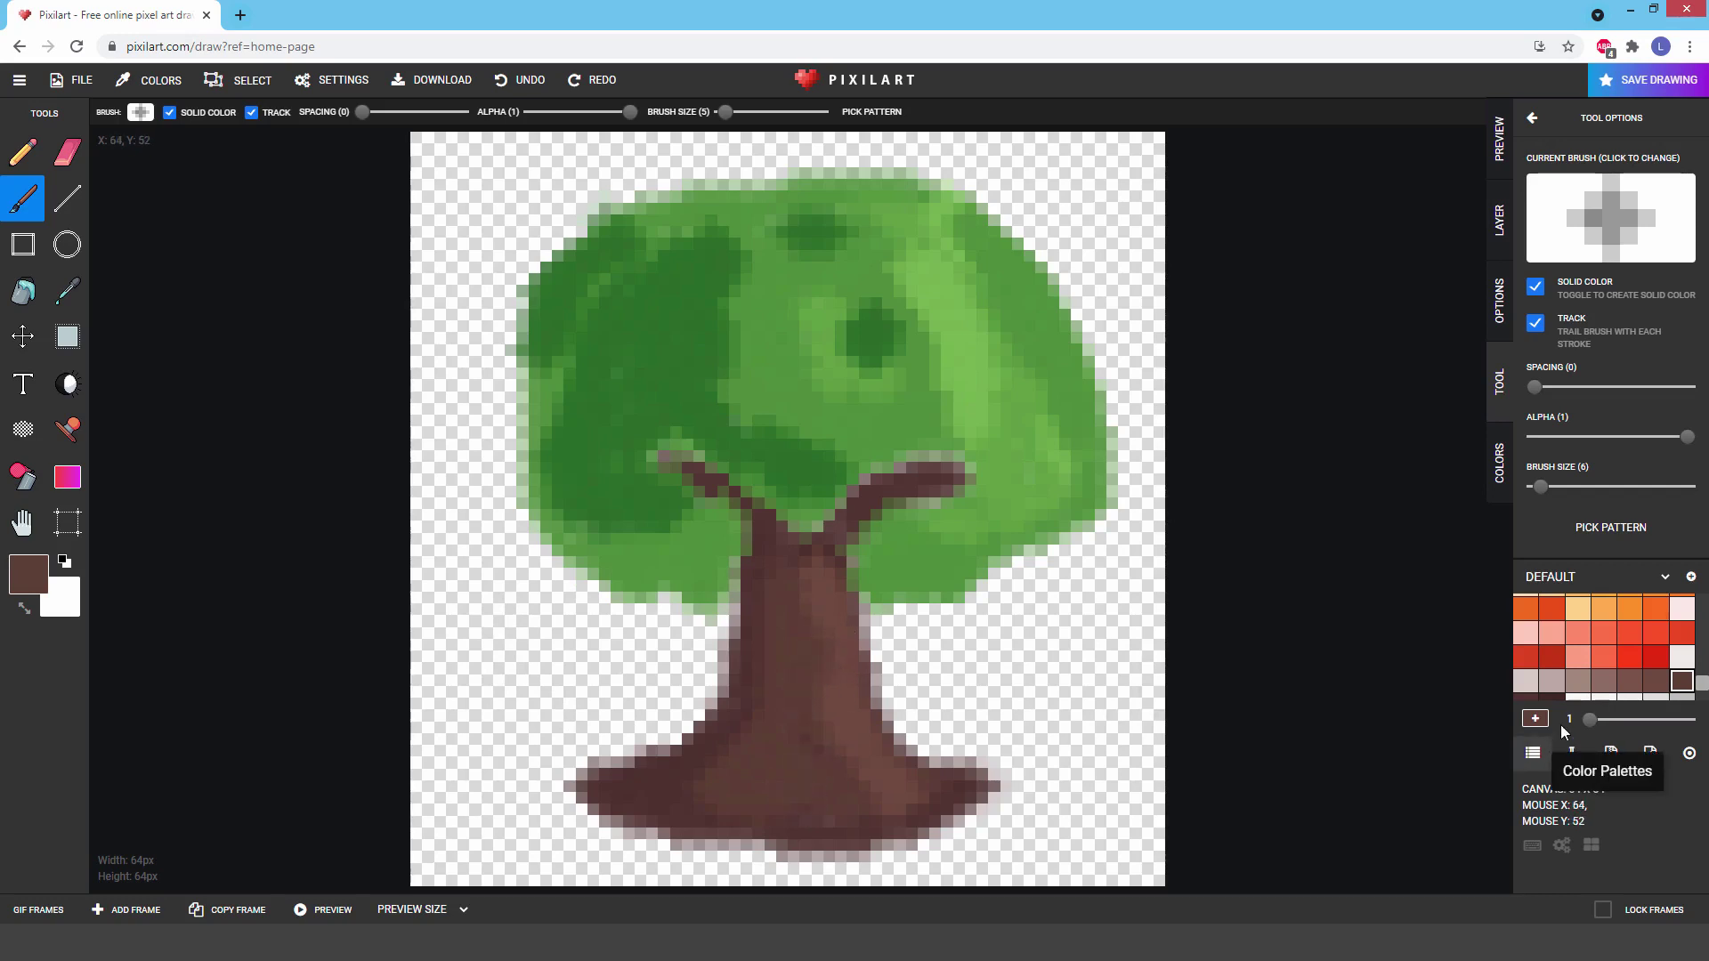
click(1528, 701)
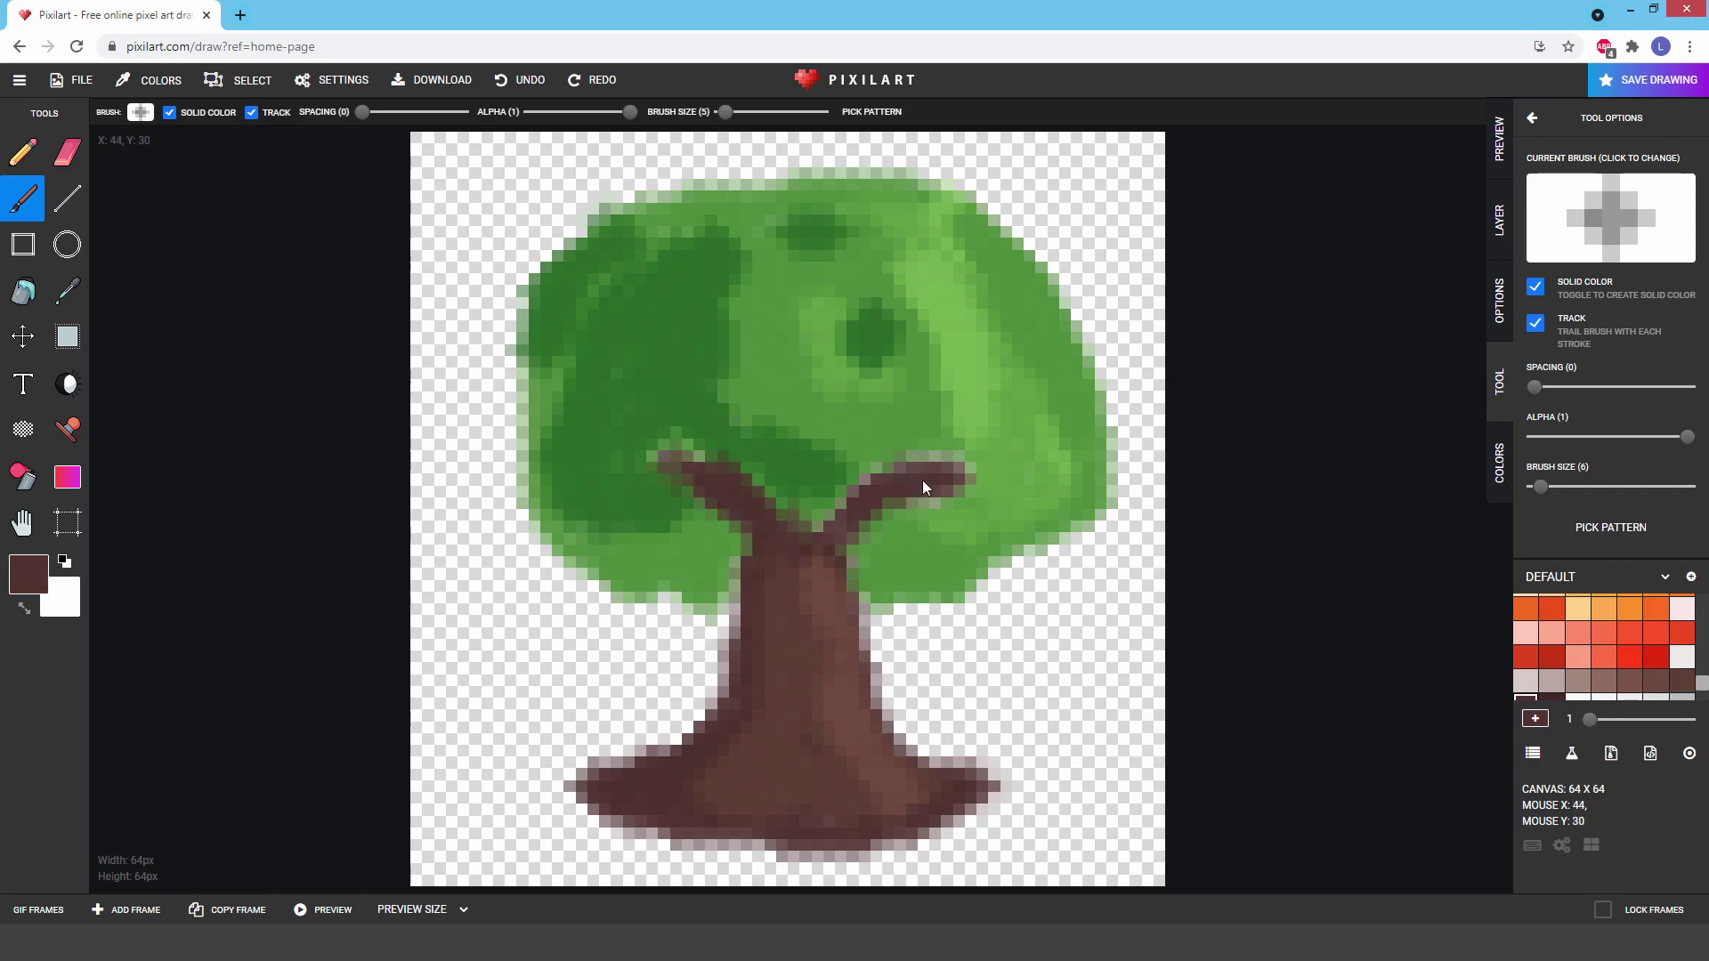
drag(923, 481, 859, 511)
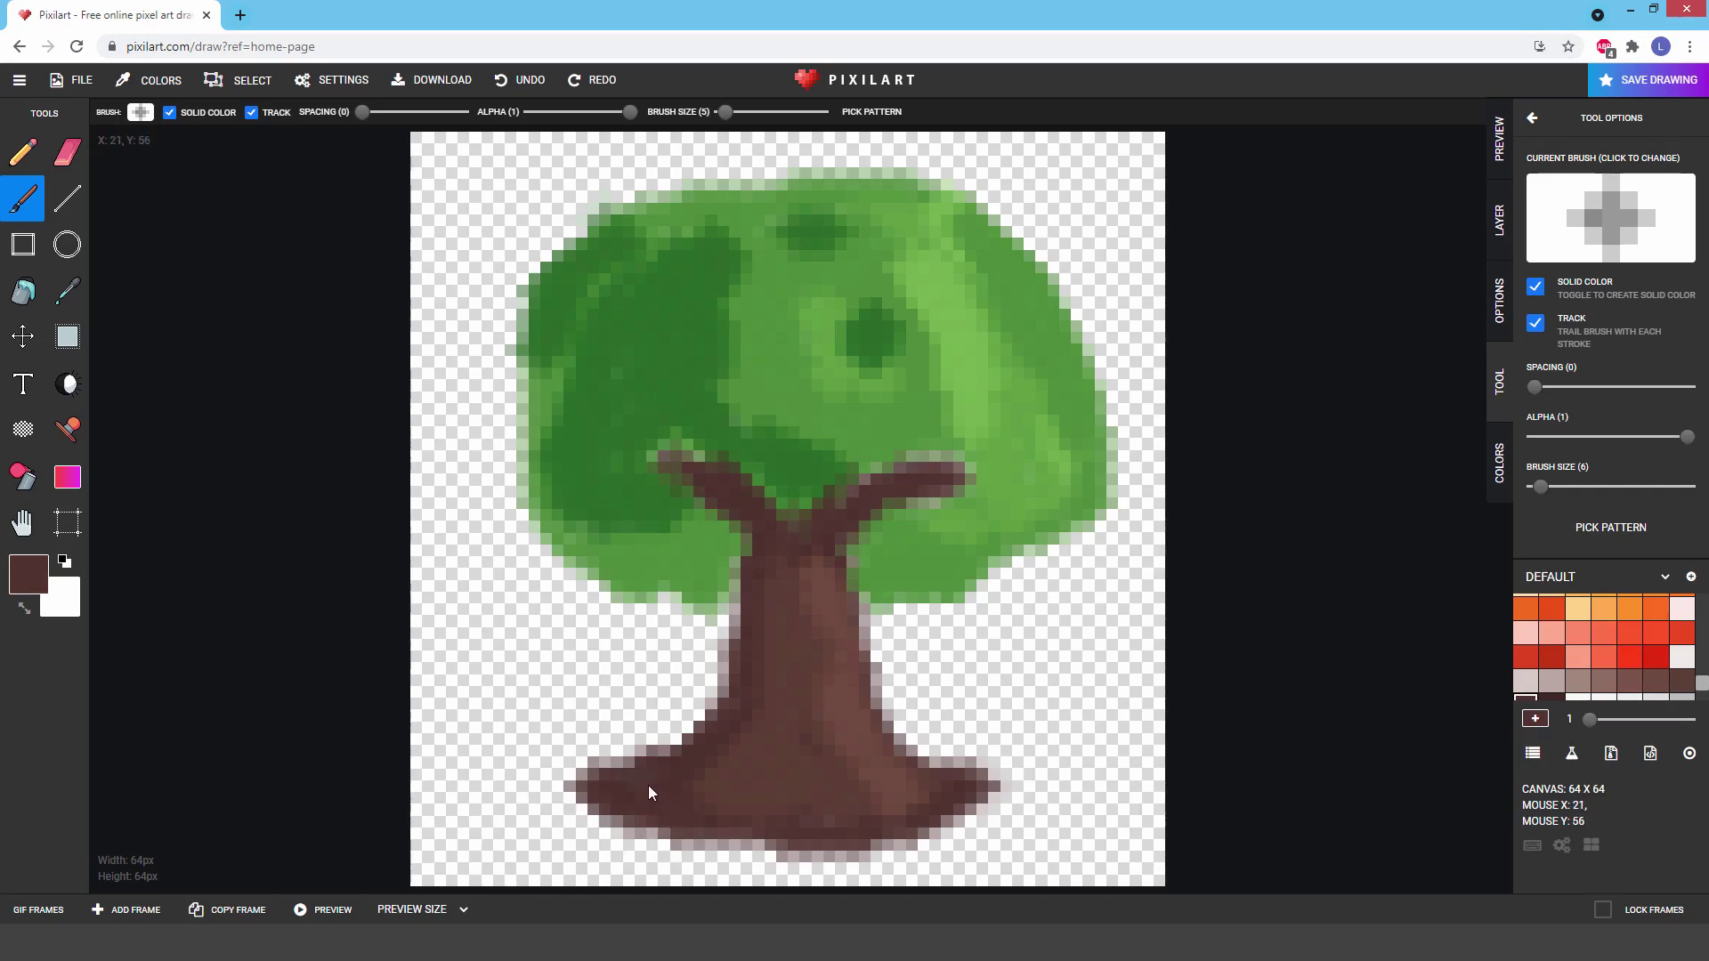
click(1685, 686)
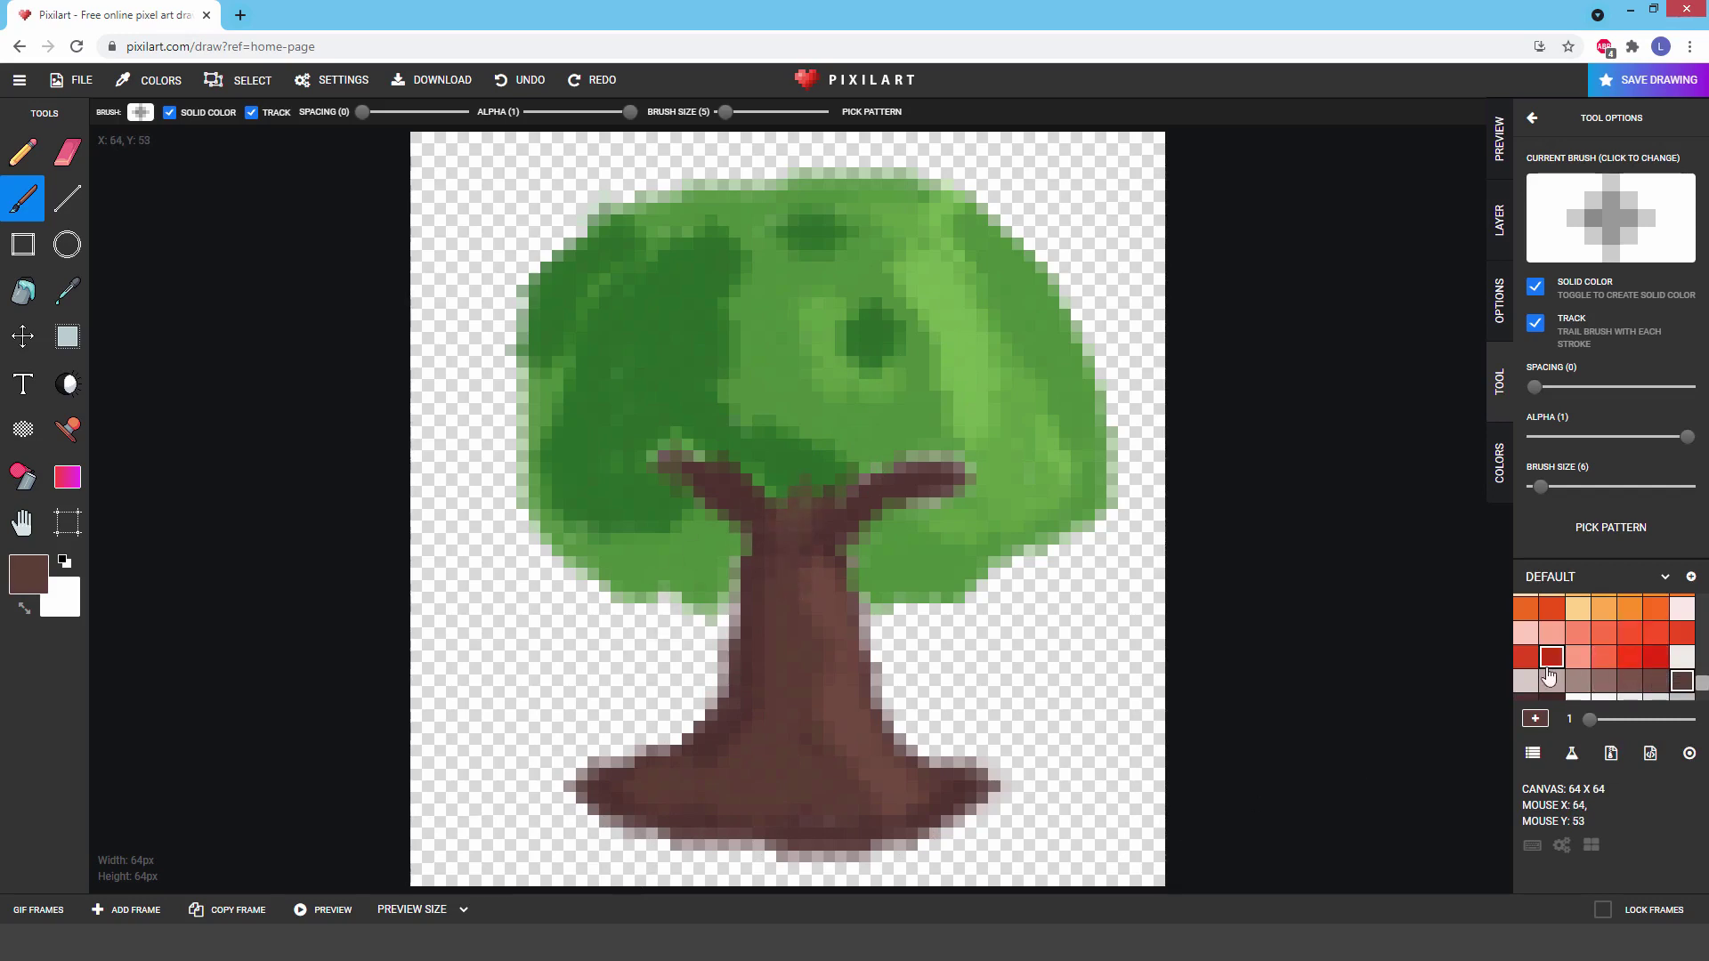
Step: Add red-orange fruit dabs across the green canopy
click(1630, 660)
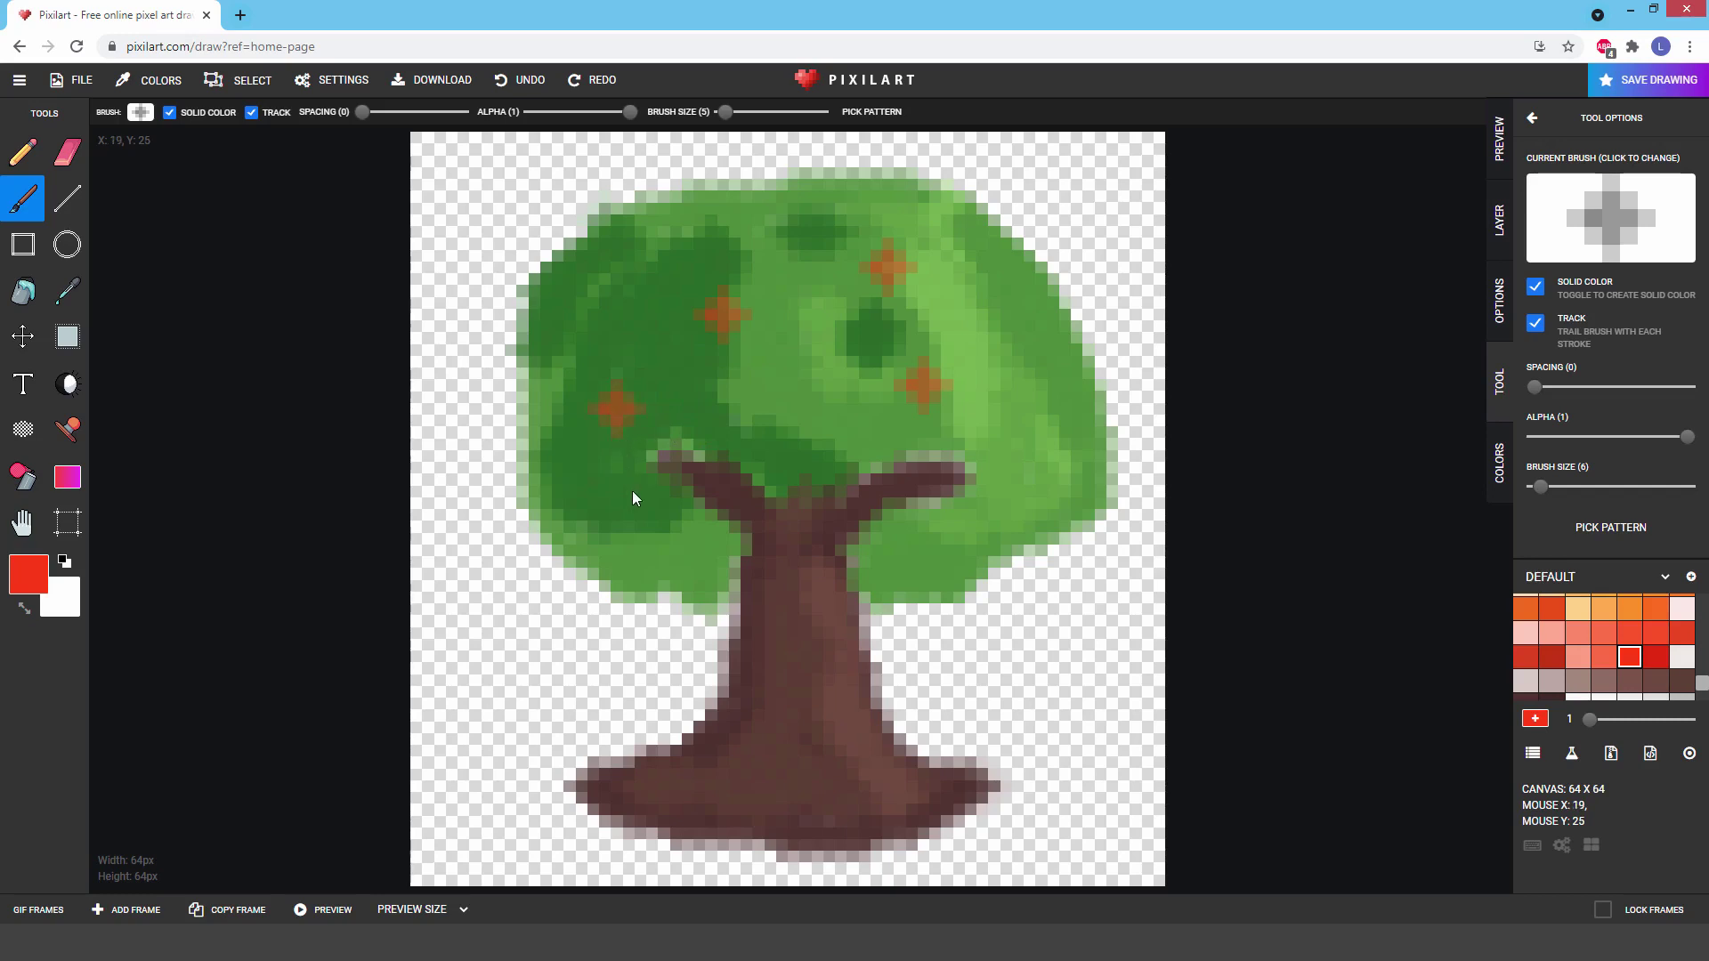
click(970, 526)
Step: Download the tree drawing as a PNG from the File menu
click(71, 80)
click(147, 360)
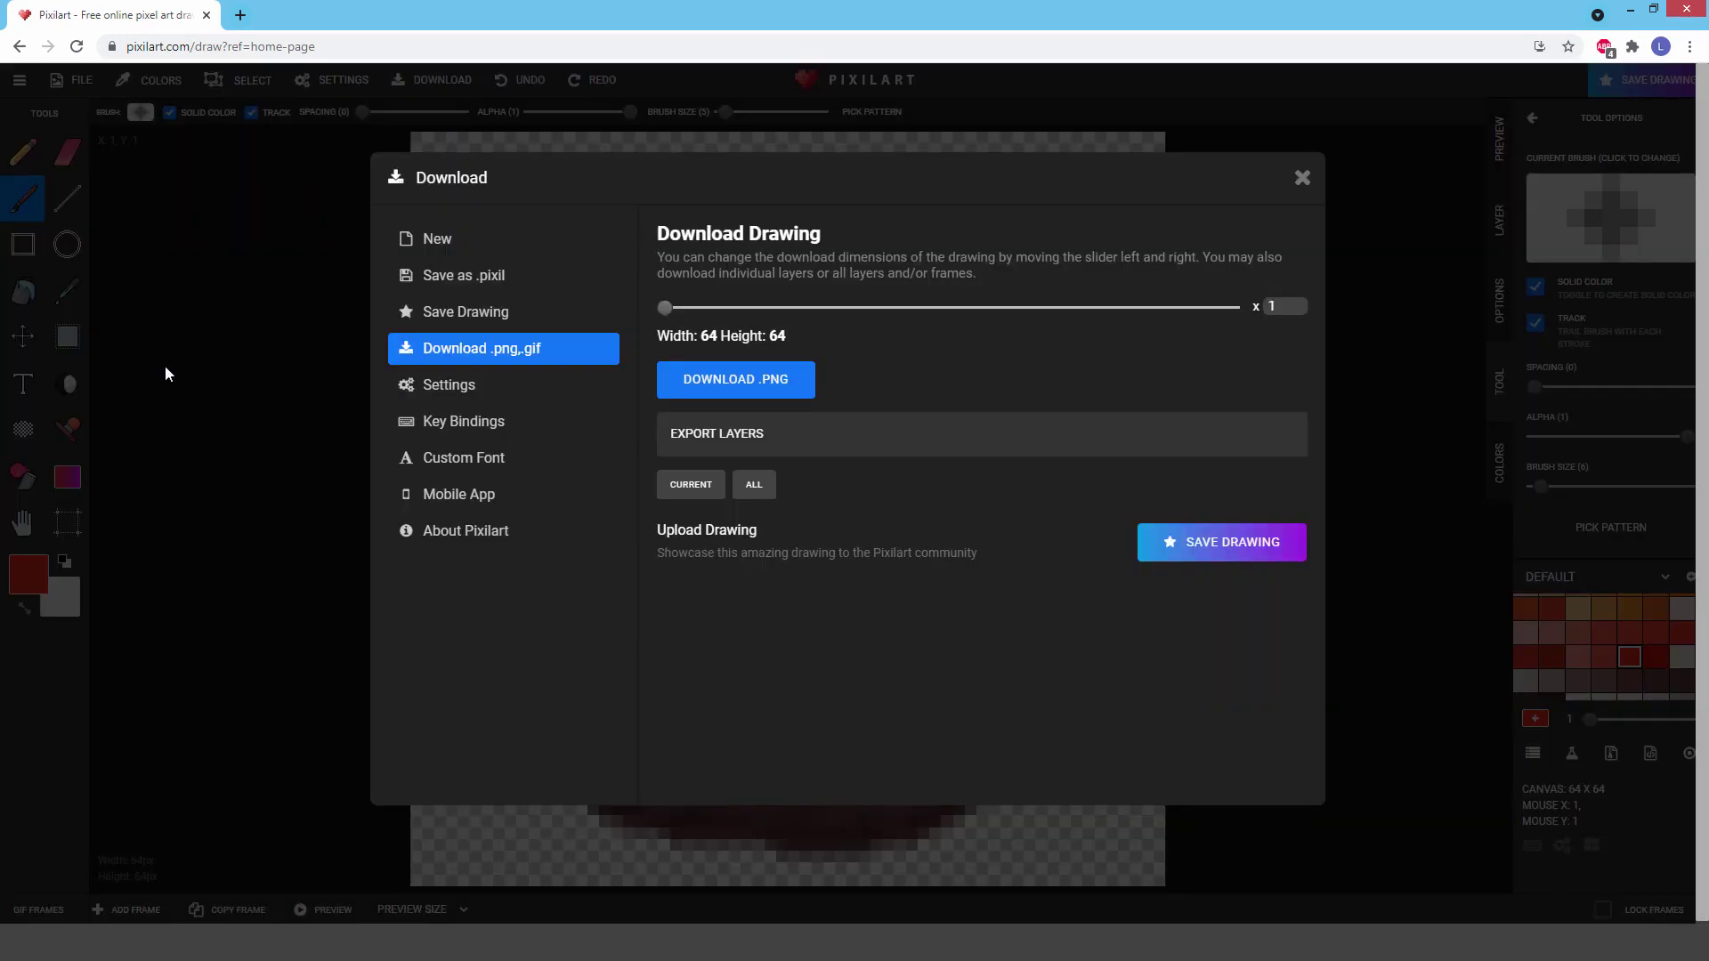
click(755, 378)
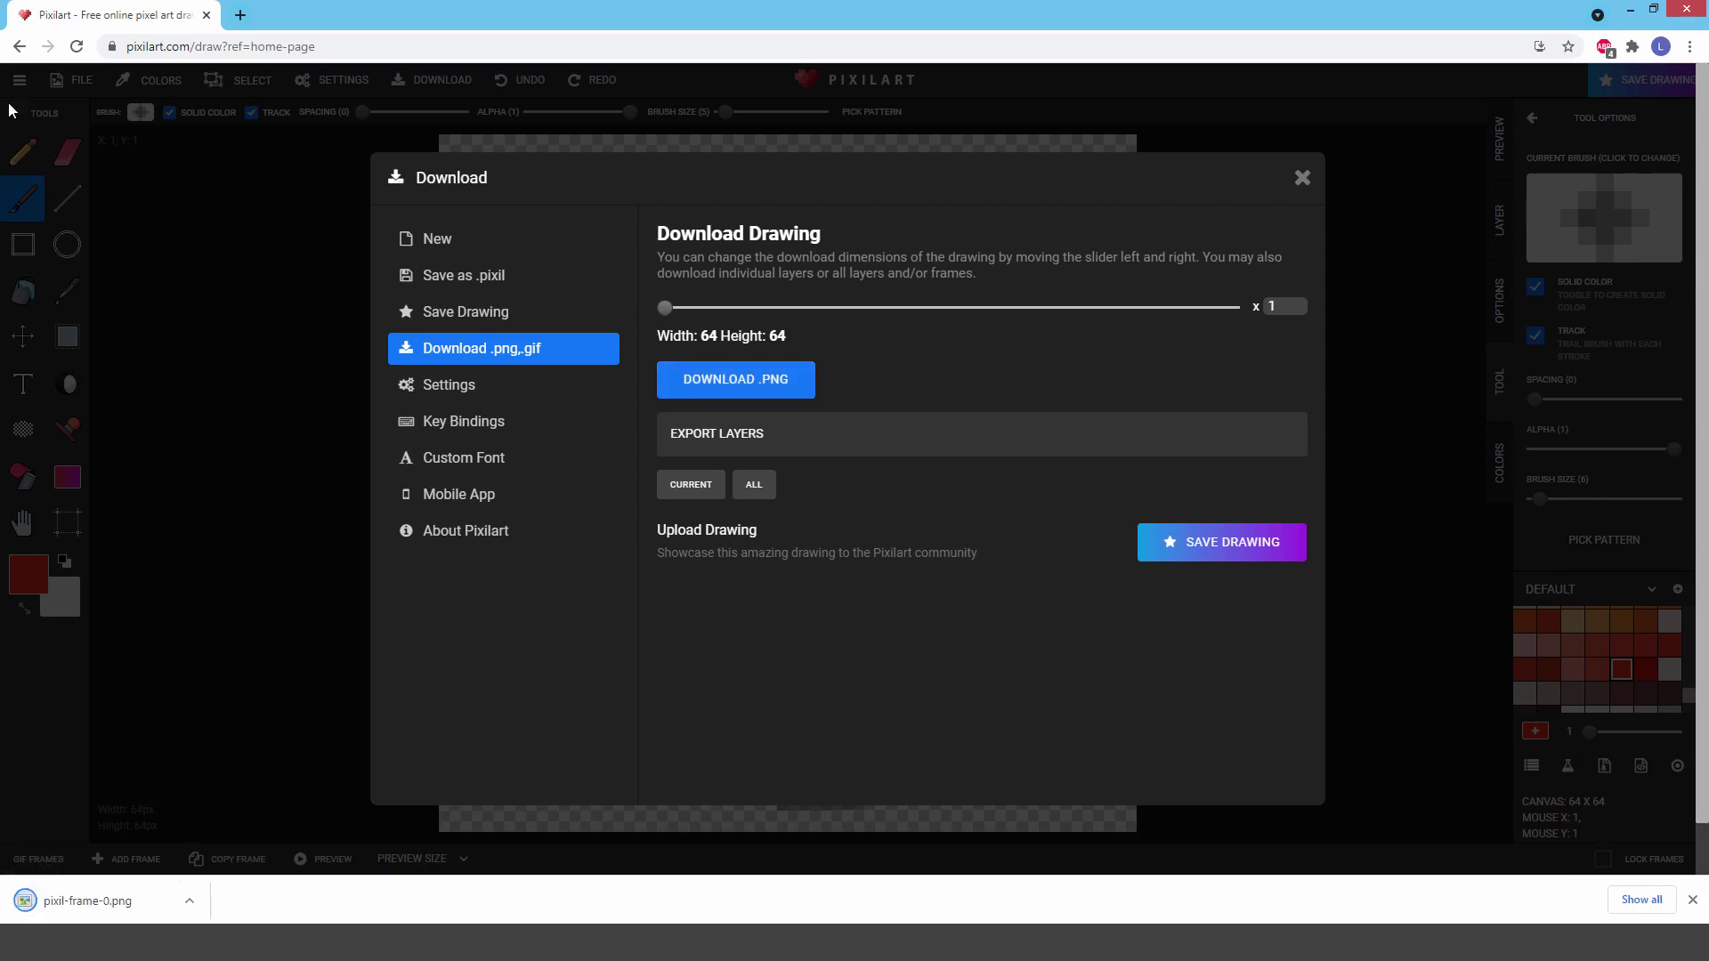
Step: Save the project as 'PIXEL ART.pixil' and close the download window
click(478, 277)
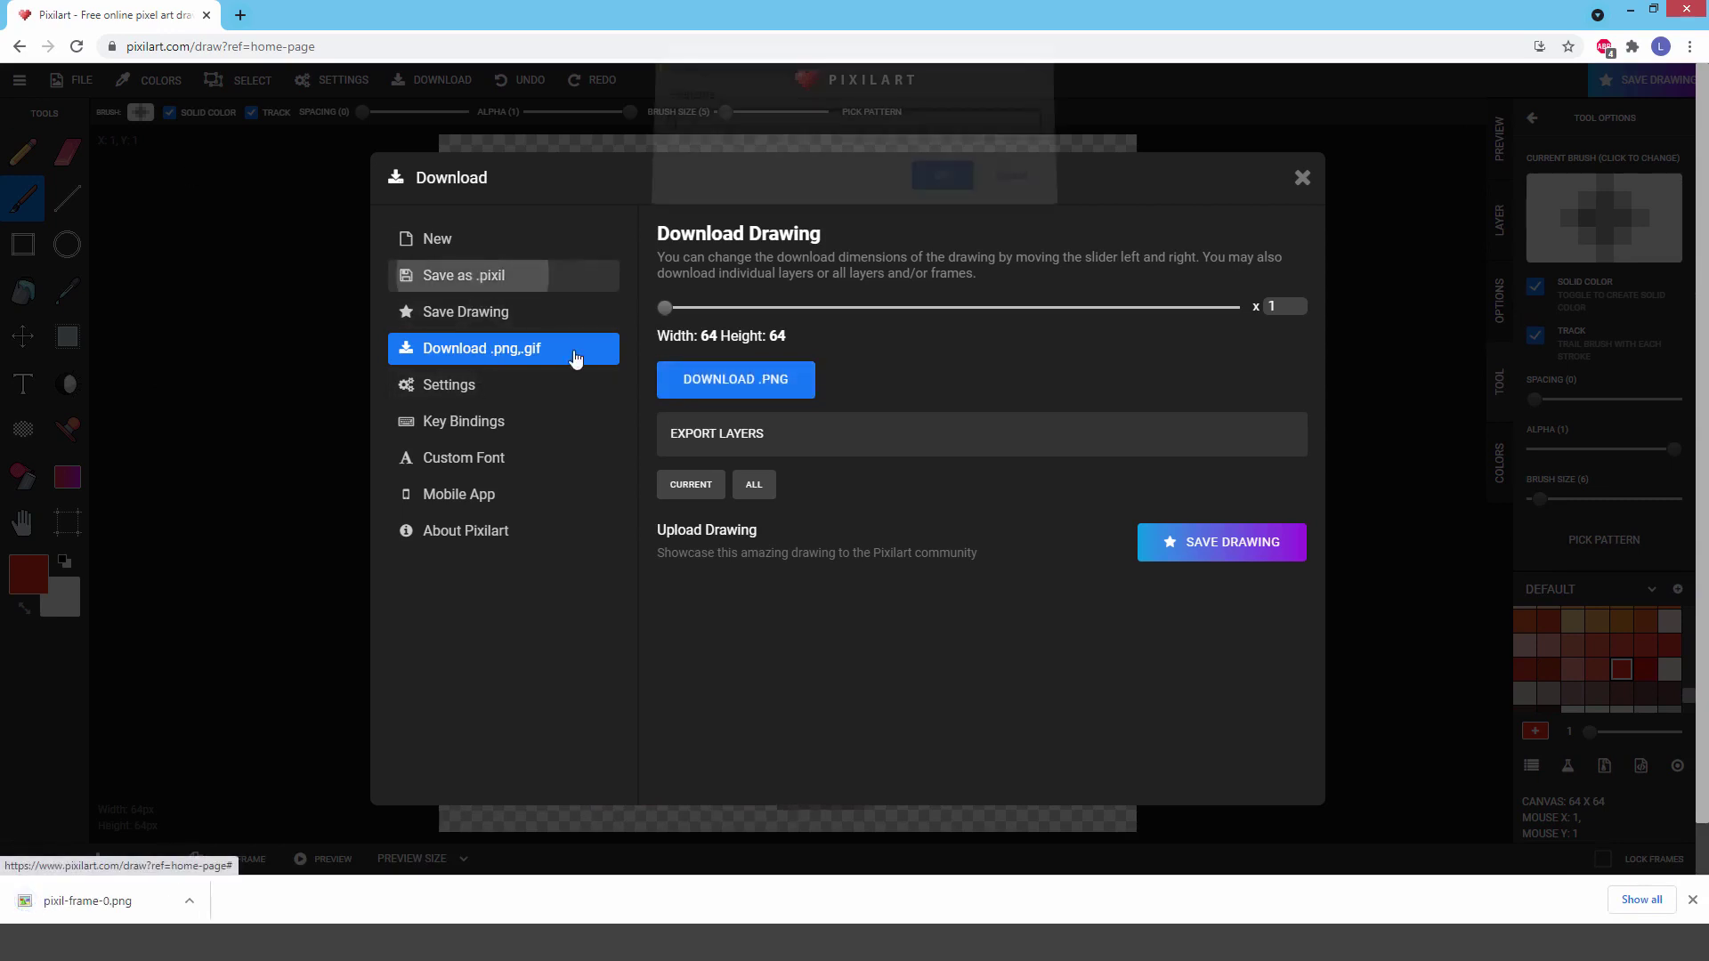
text(PIXEL ART)
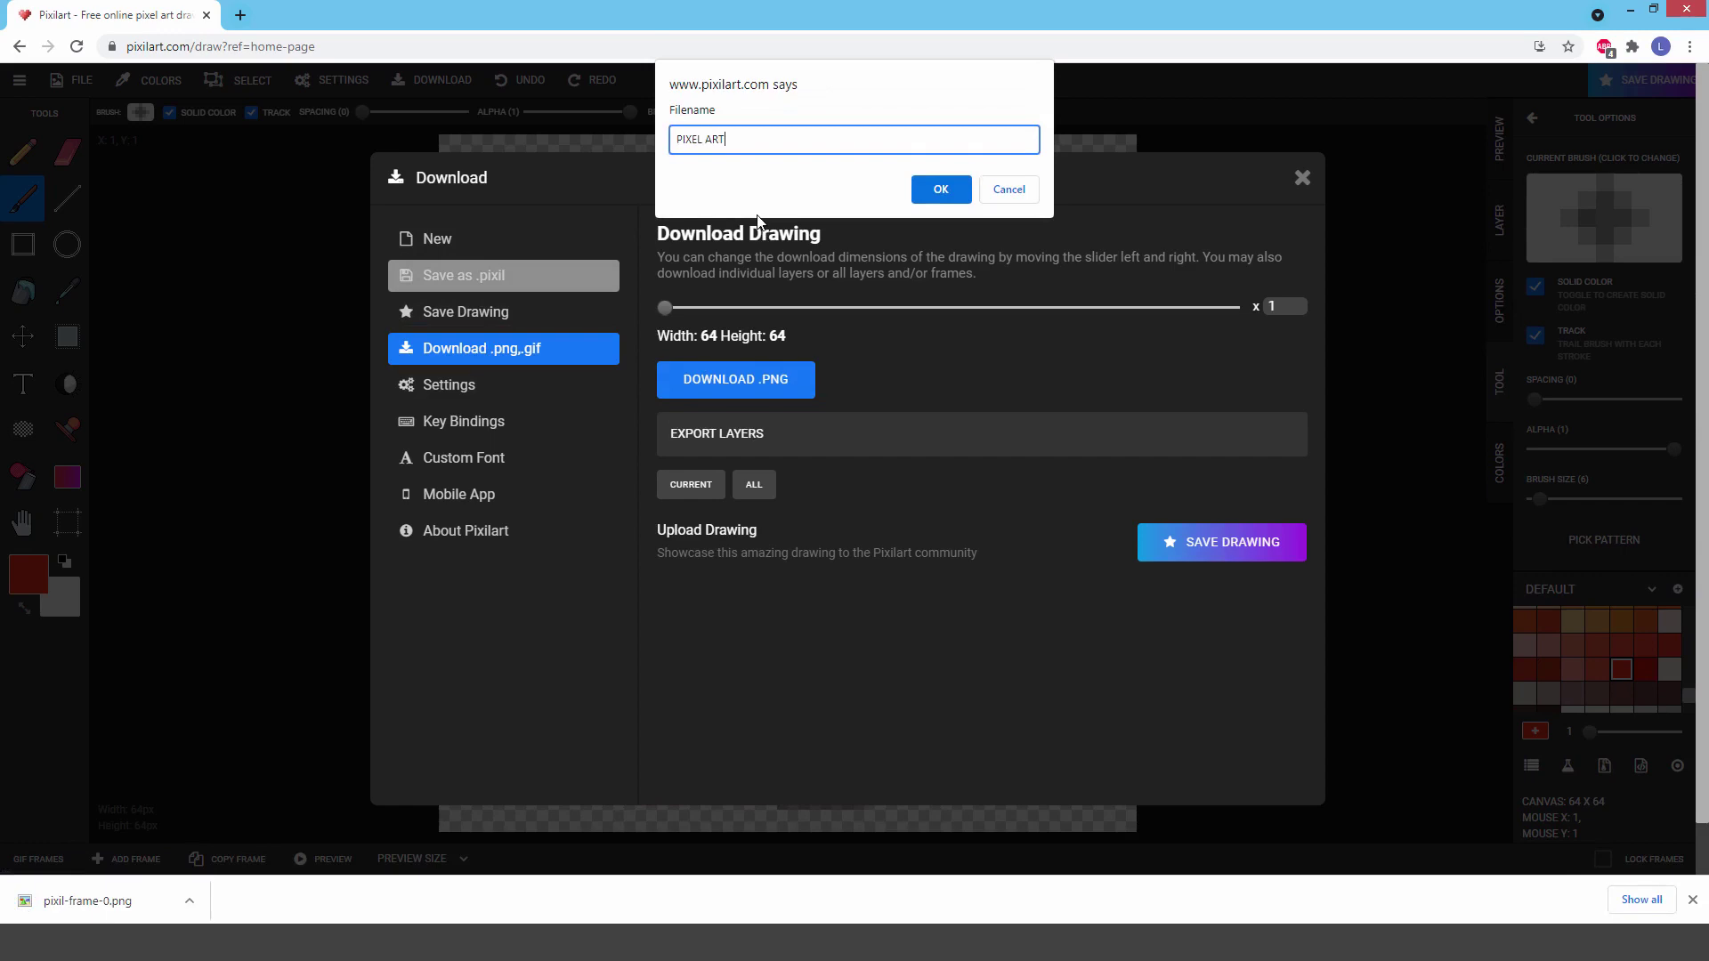
key(Return)
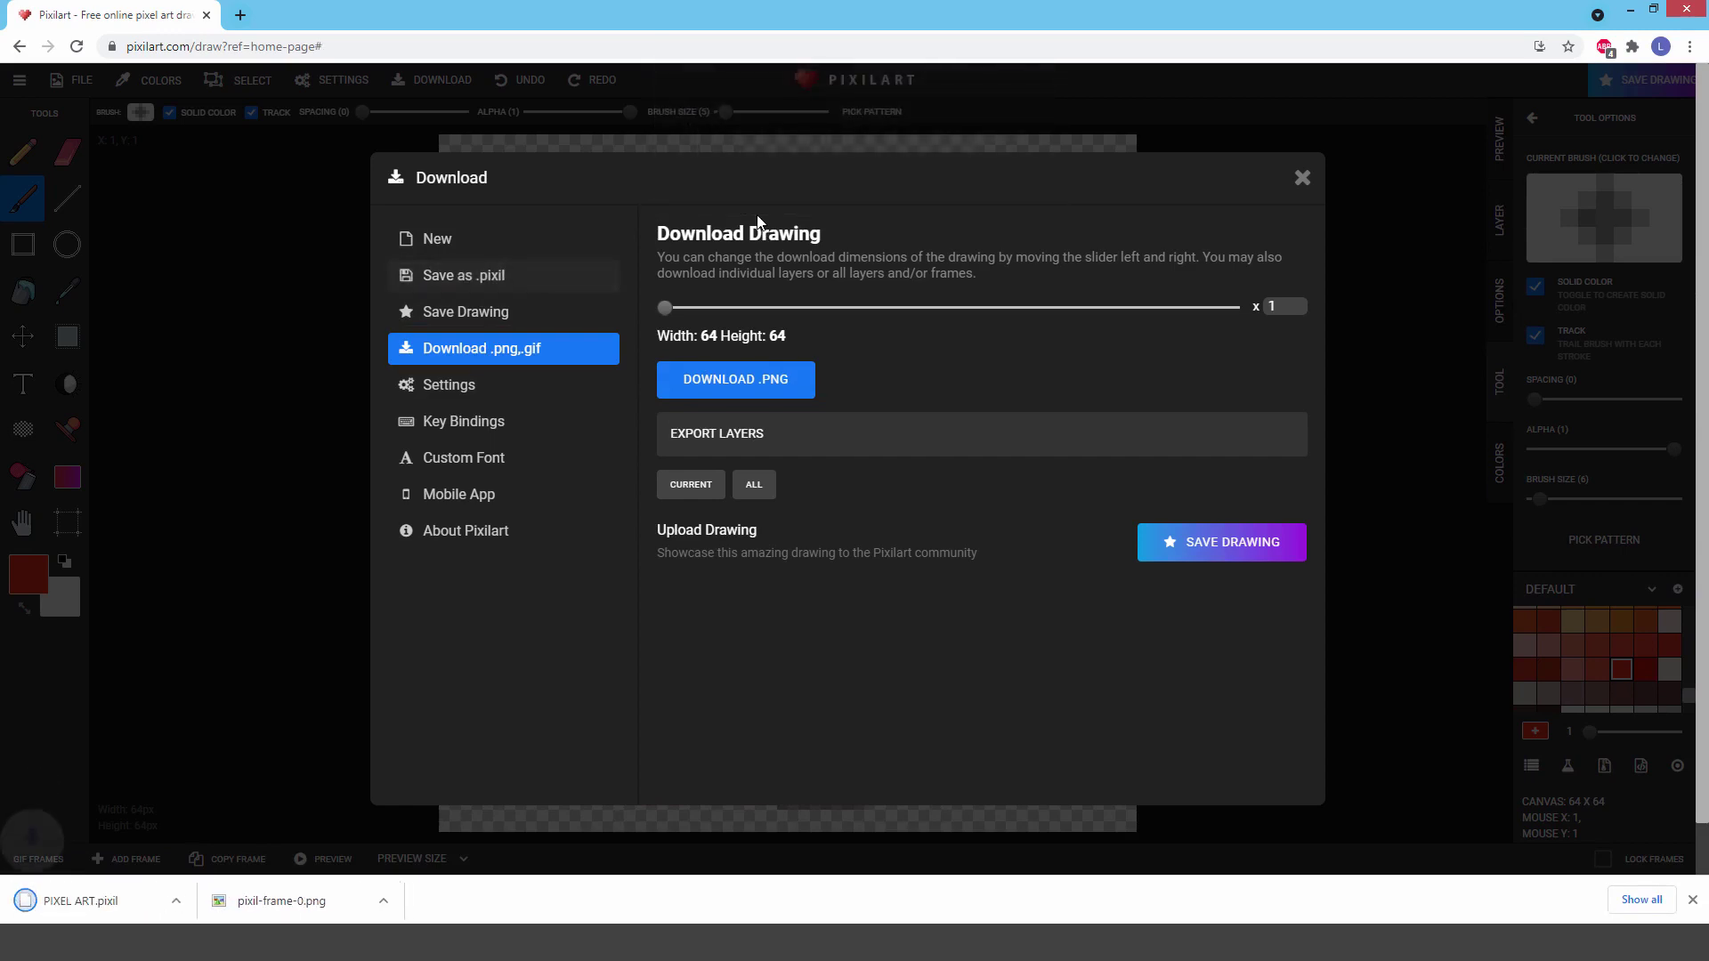
click(1302, 180)
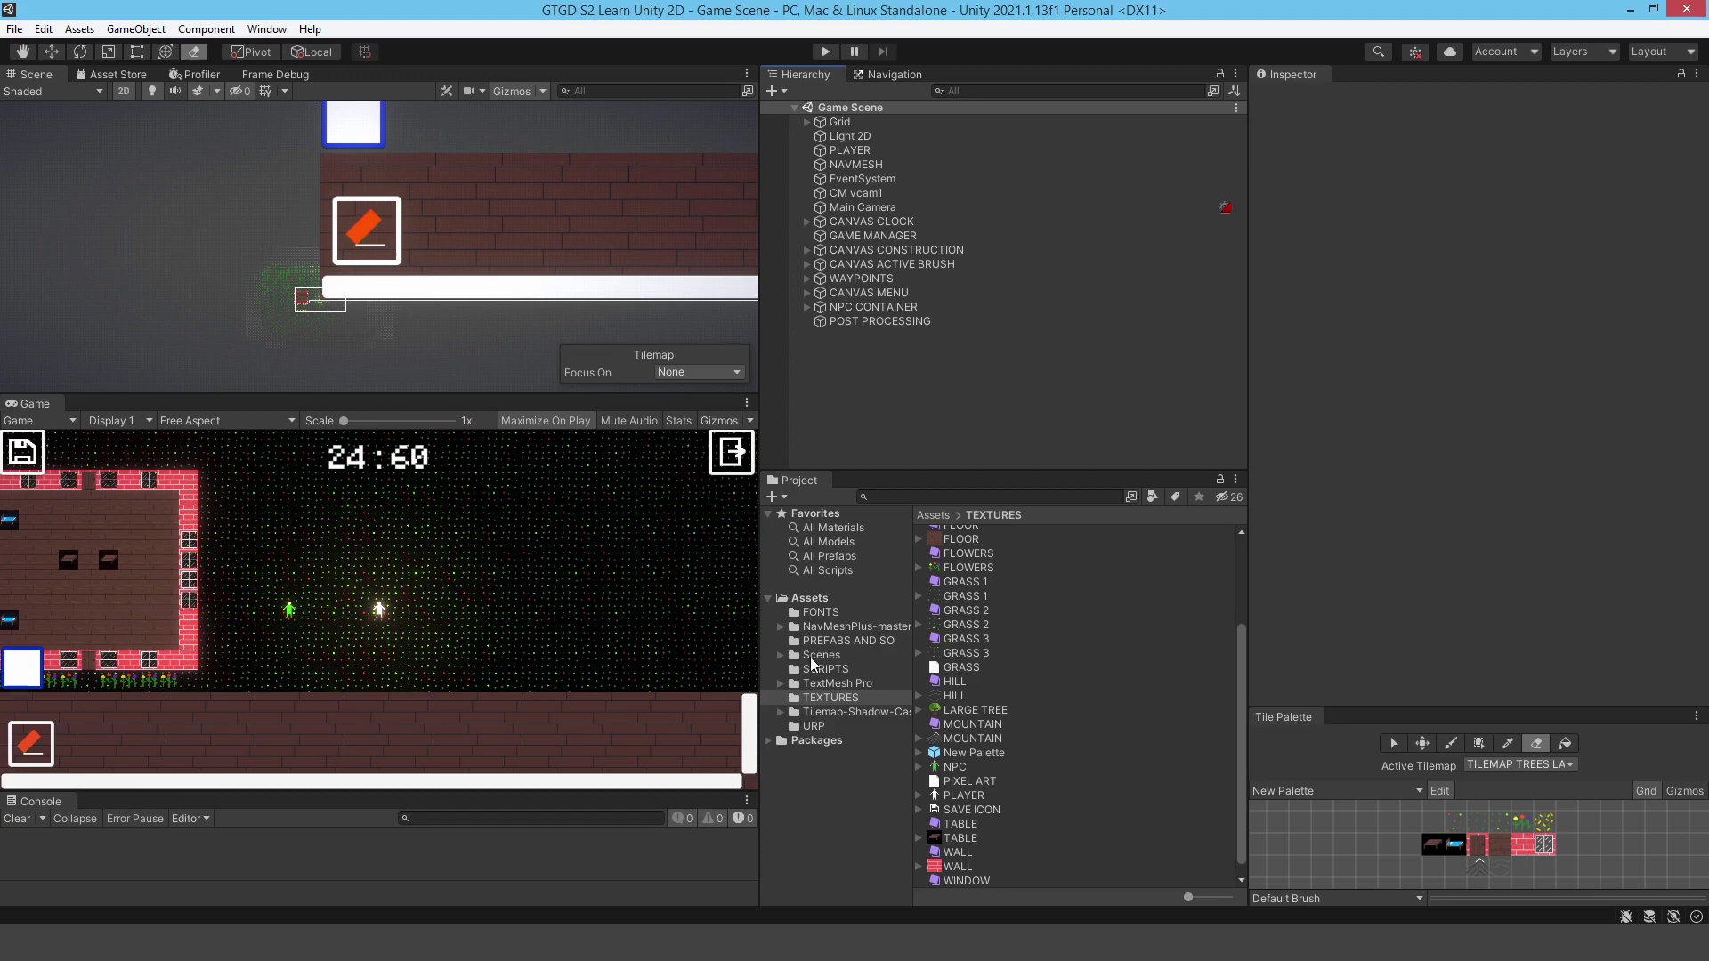
Step: Give the LARGE TREE texture 32 pixels per unit and a Full Rect mesh, then drag it into the Tile Palette
click(976, 712)
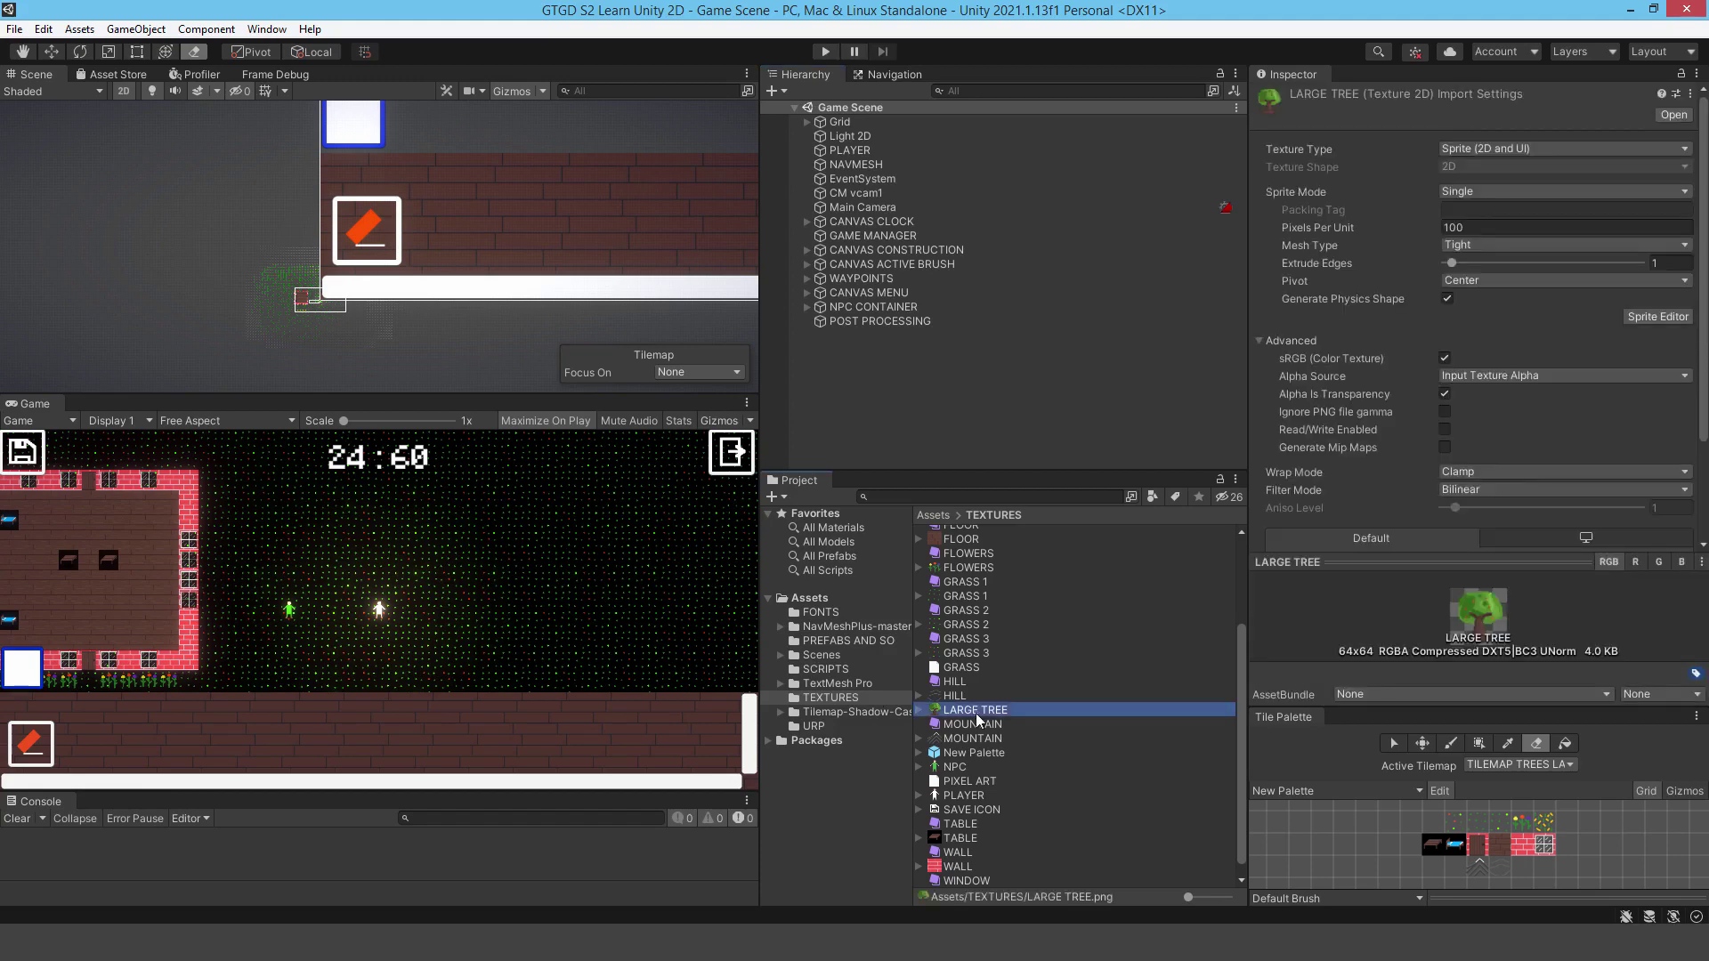
click(1510, 226)
text(32)
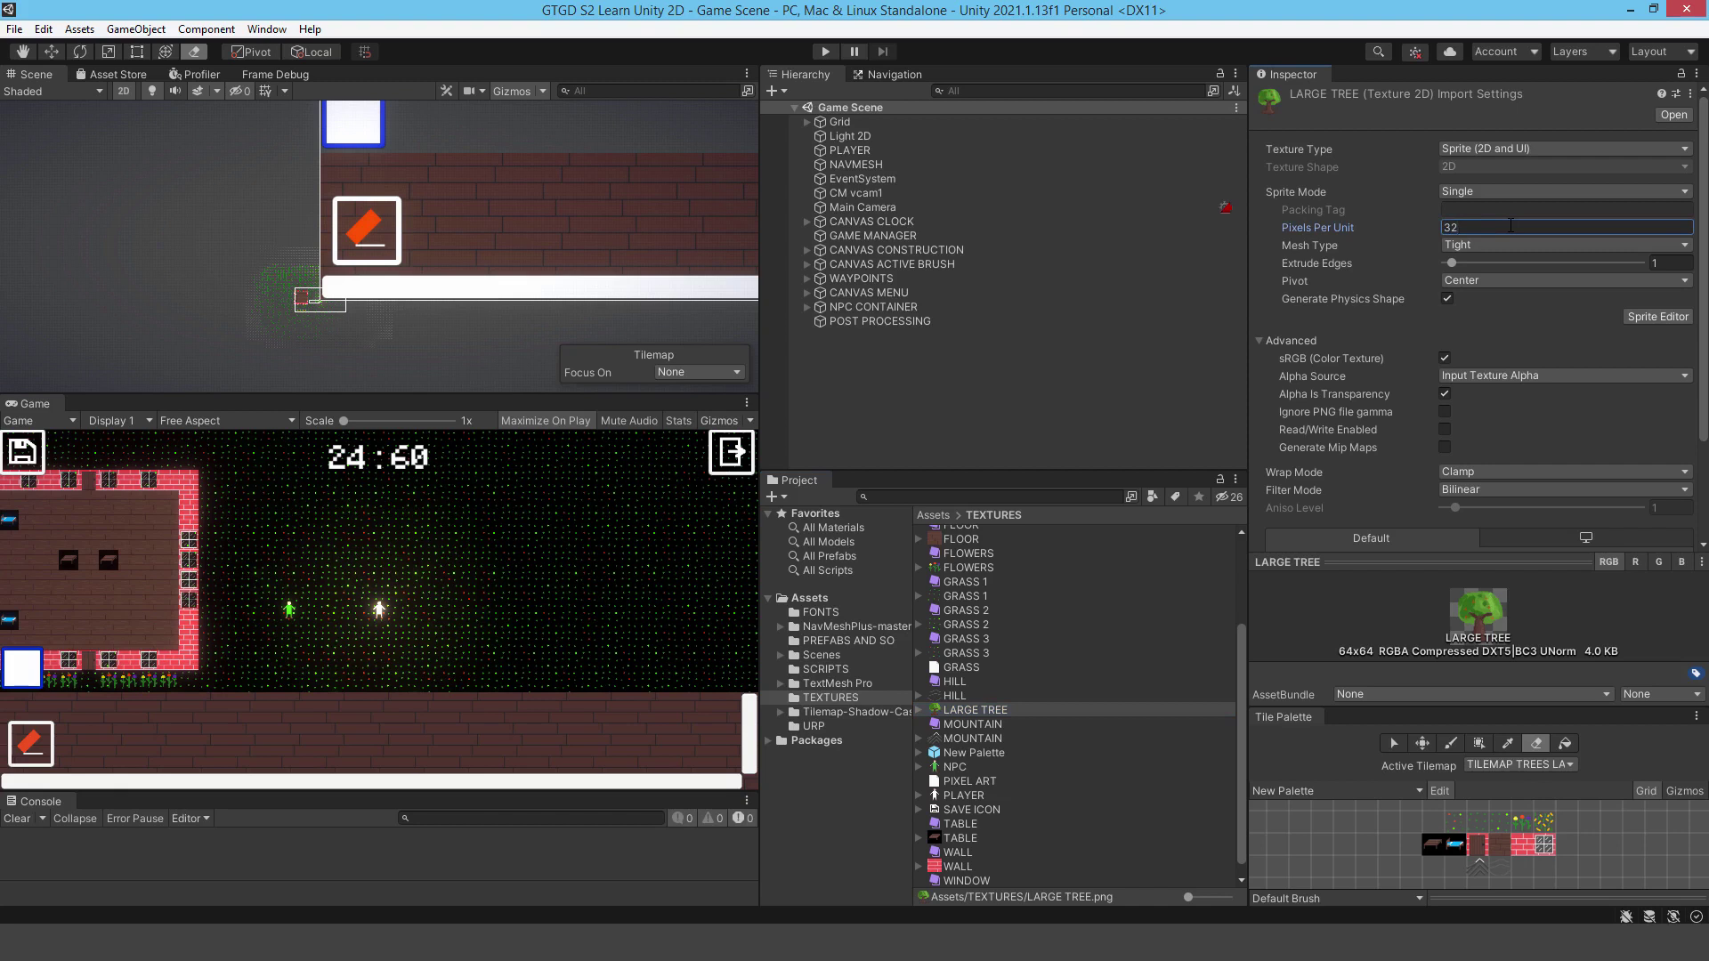
click(1492, 246)
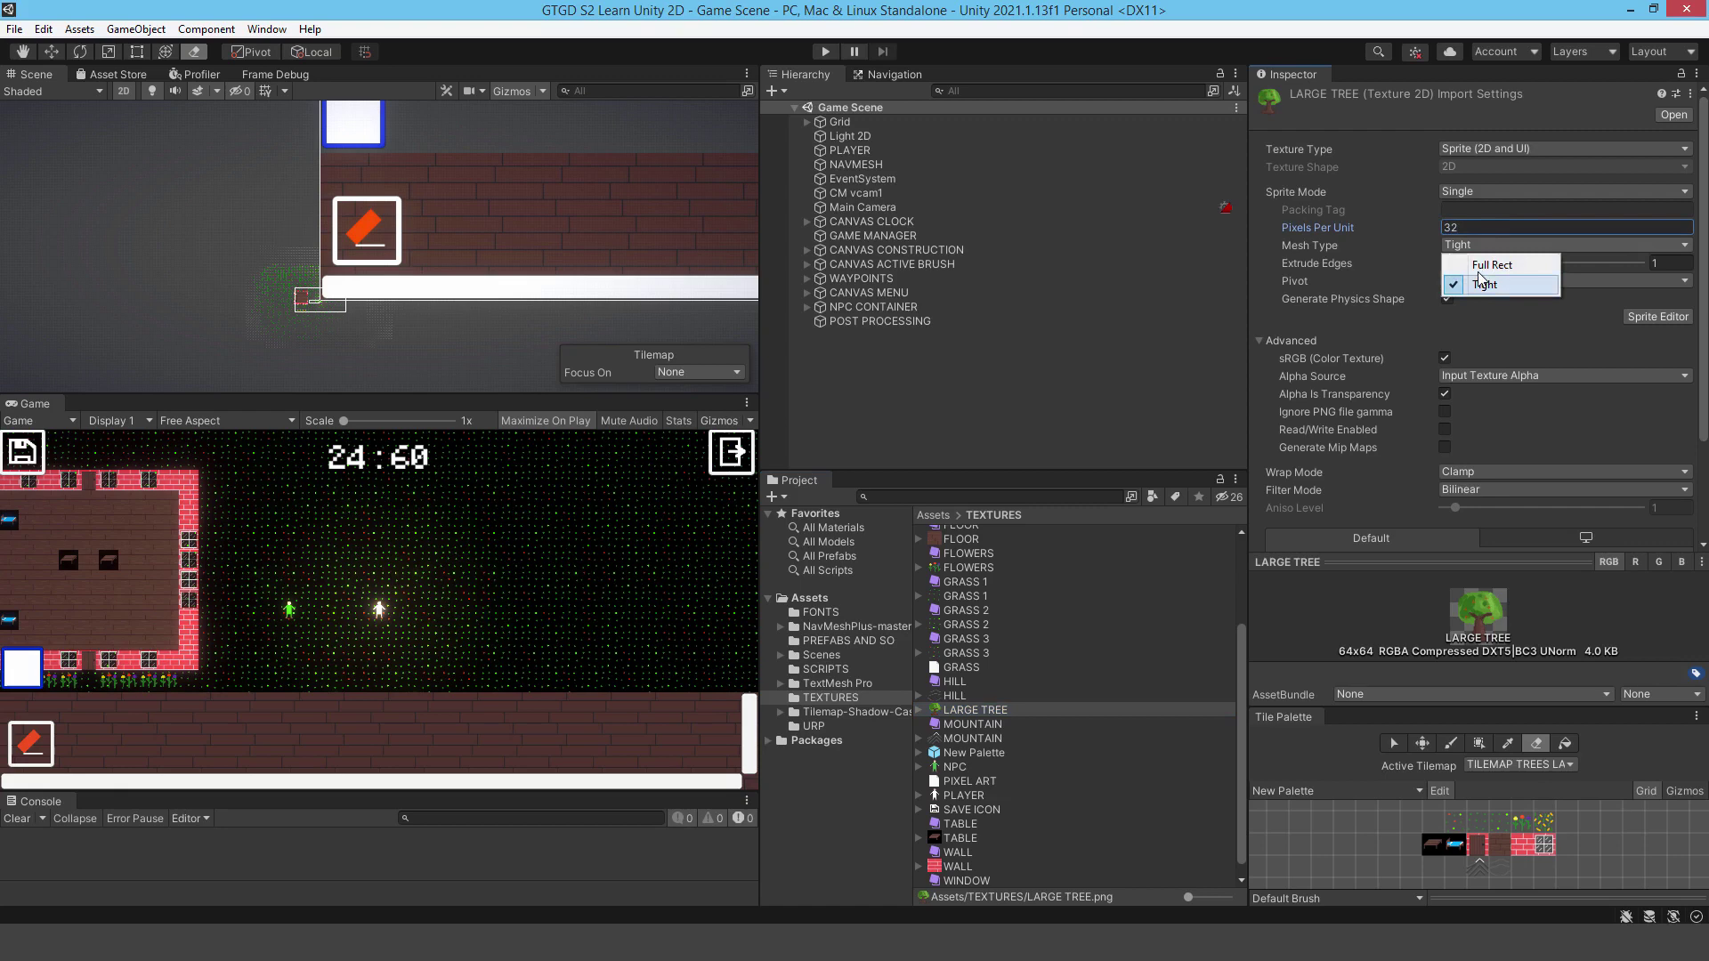
click(1485, 264)
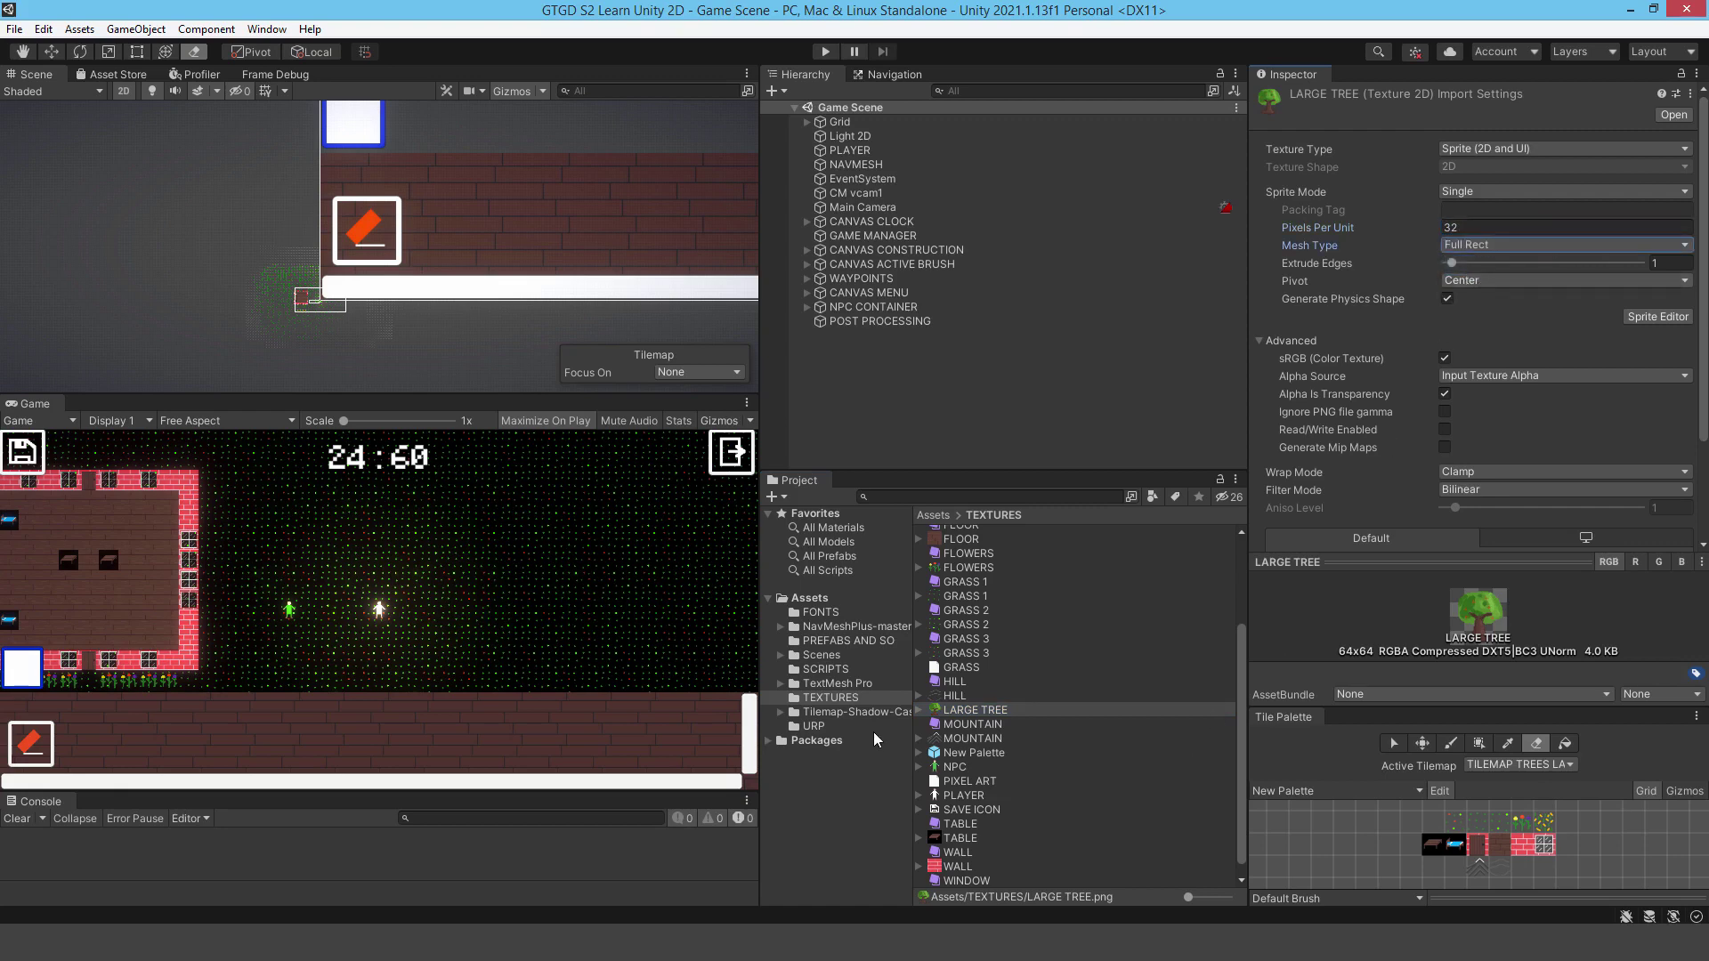
drag(948, 717, 1346, 852)
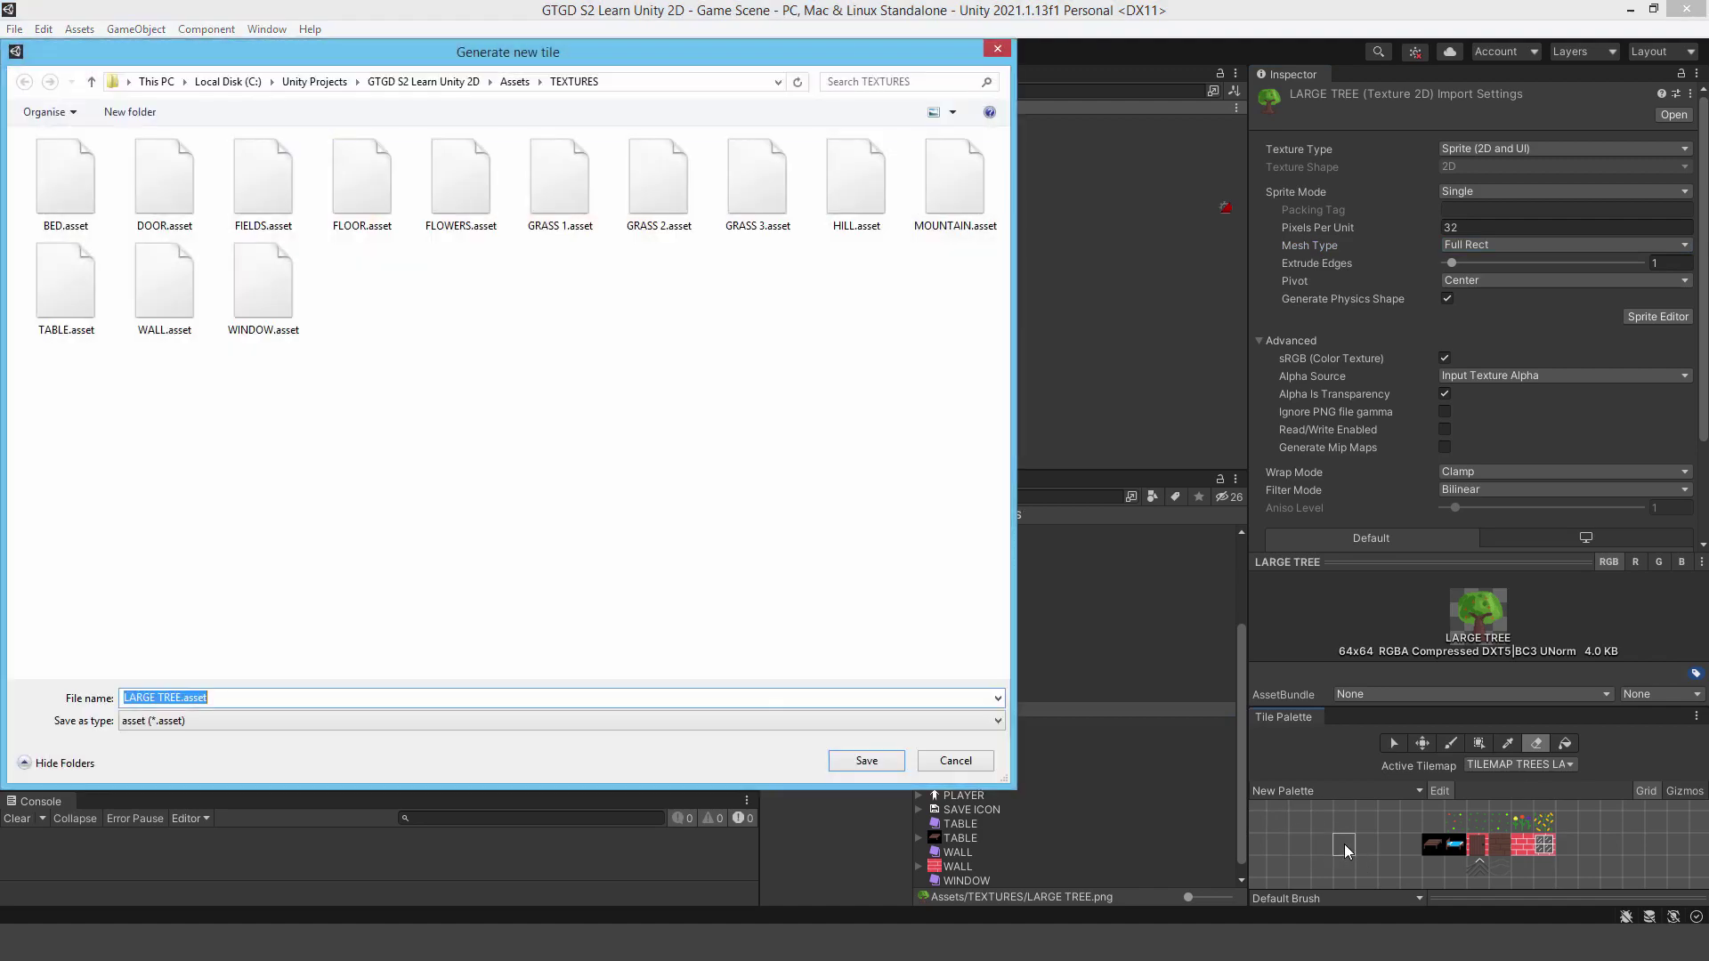
Step: Save the LARGE TREE.asset tile into the palette and apply the sprite's import settings
click(864, 759)
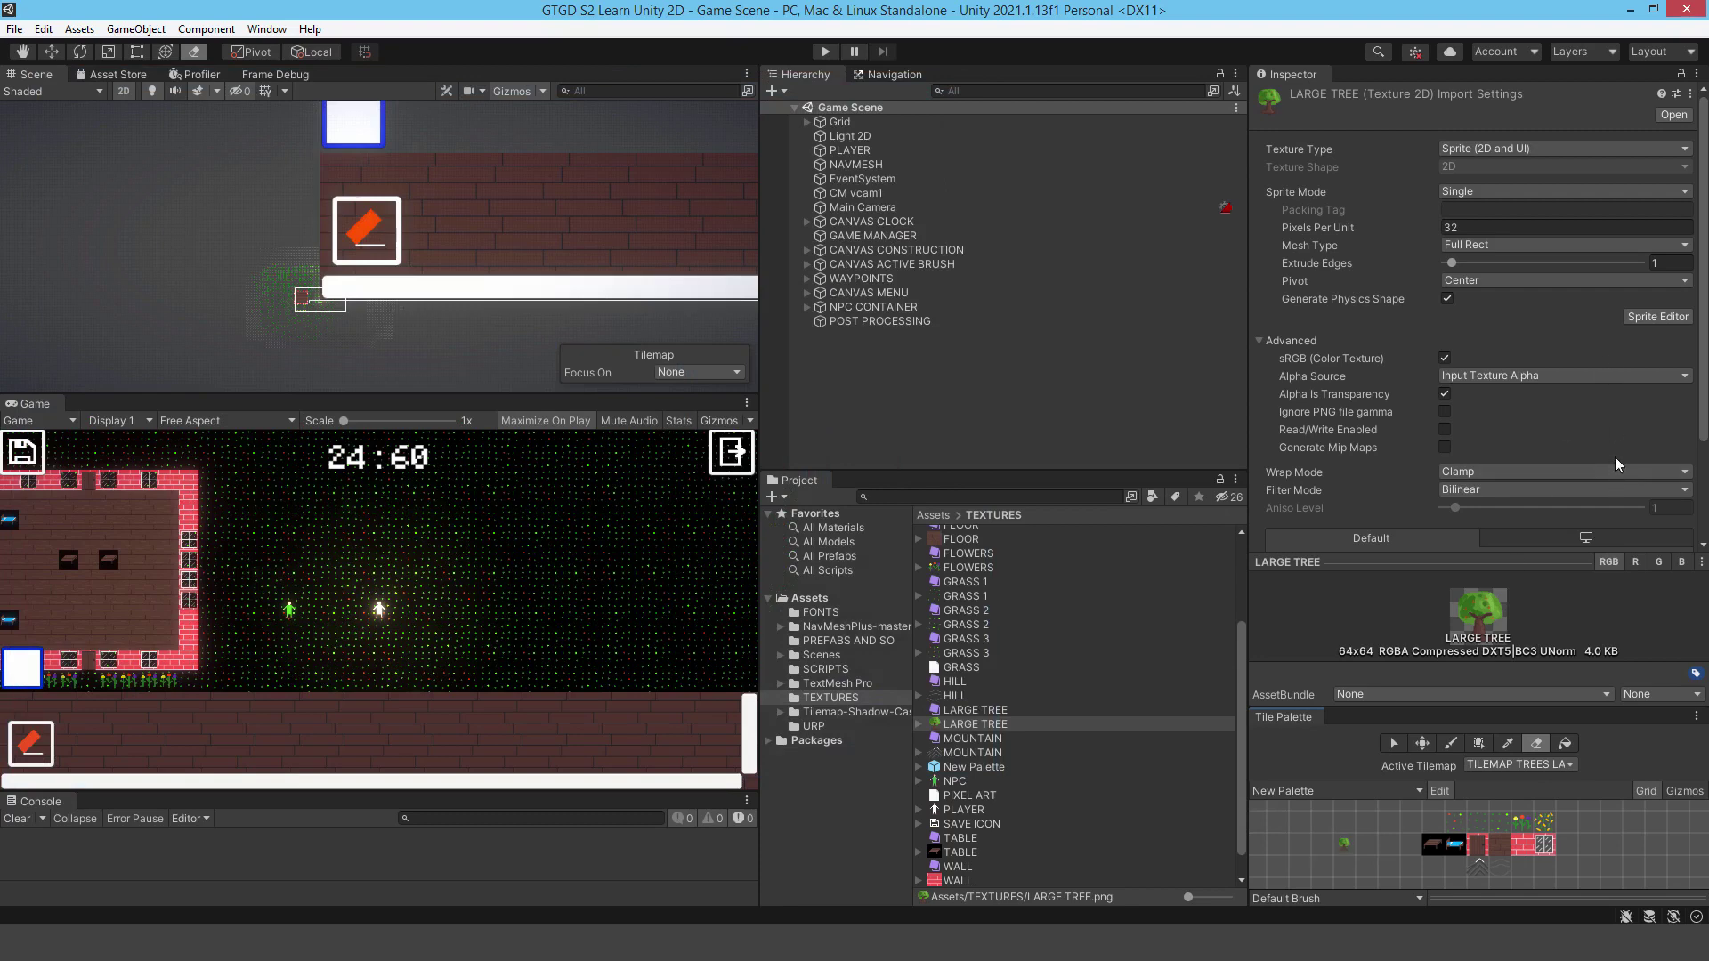
scroll(1614, 457, down, 3)
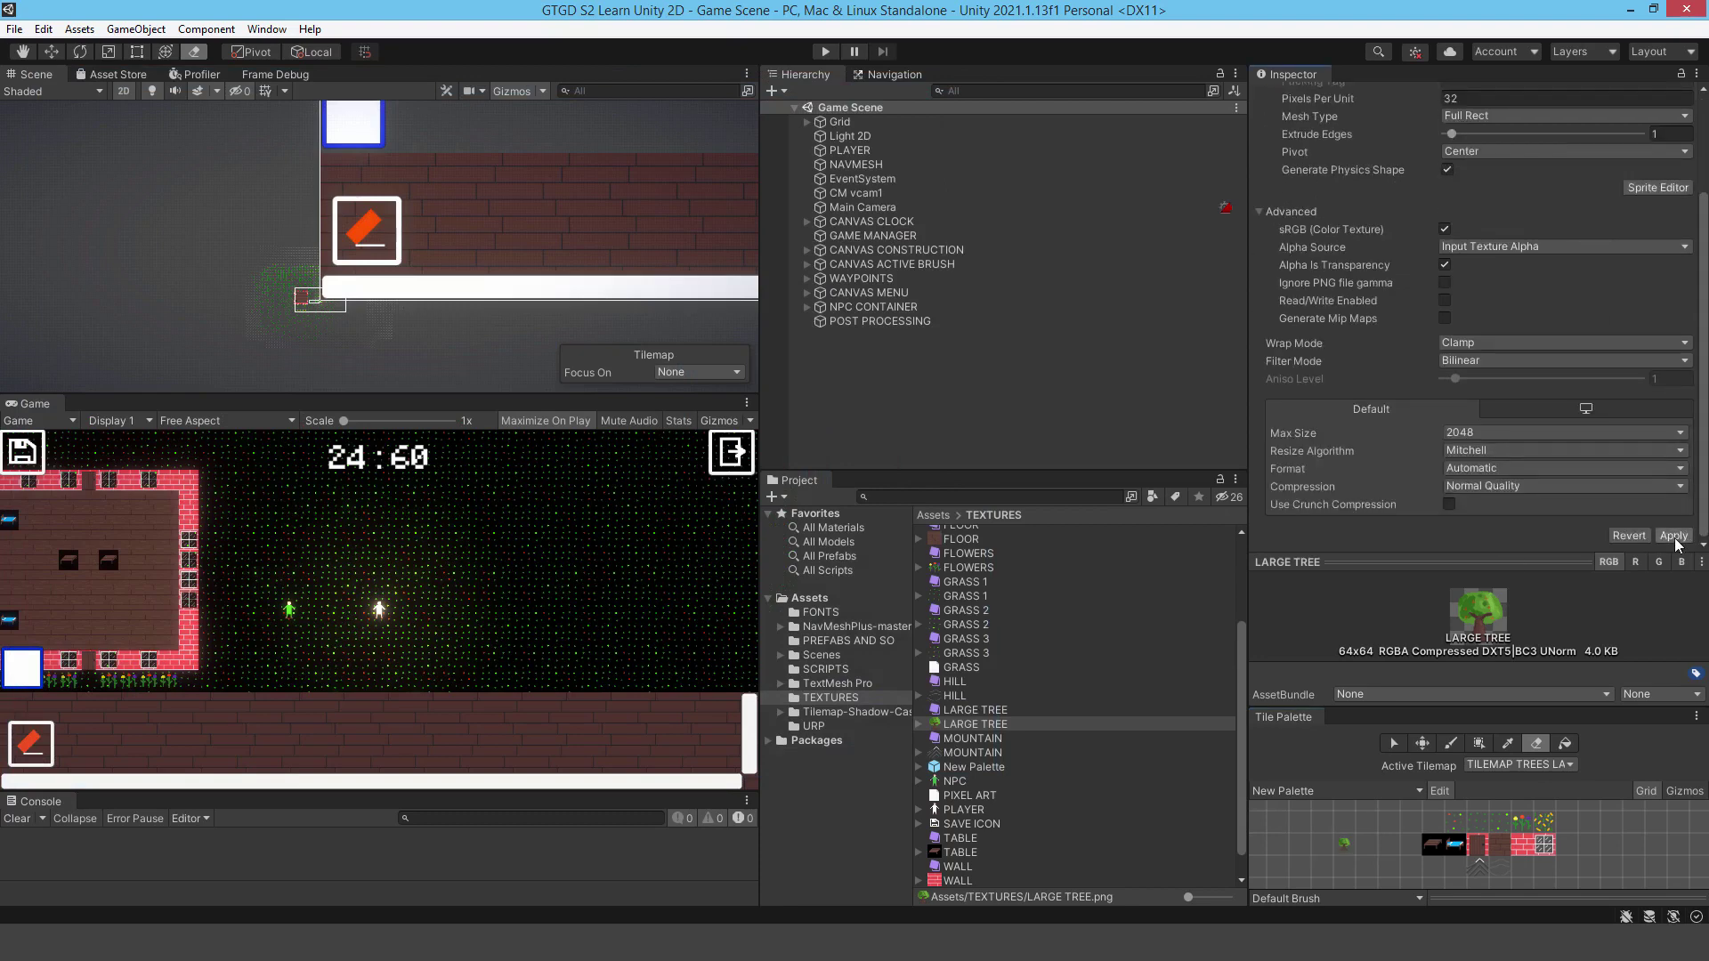
click(1674, 538)
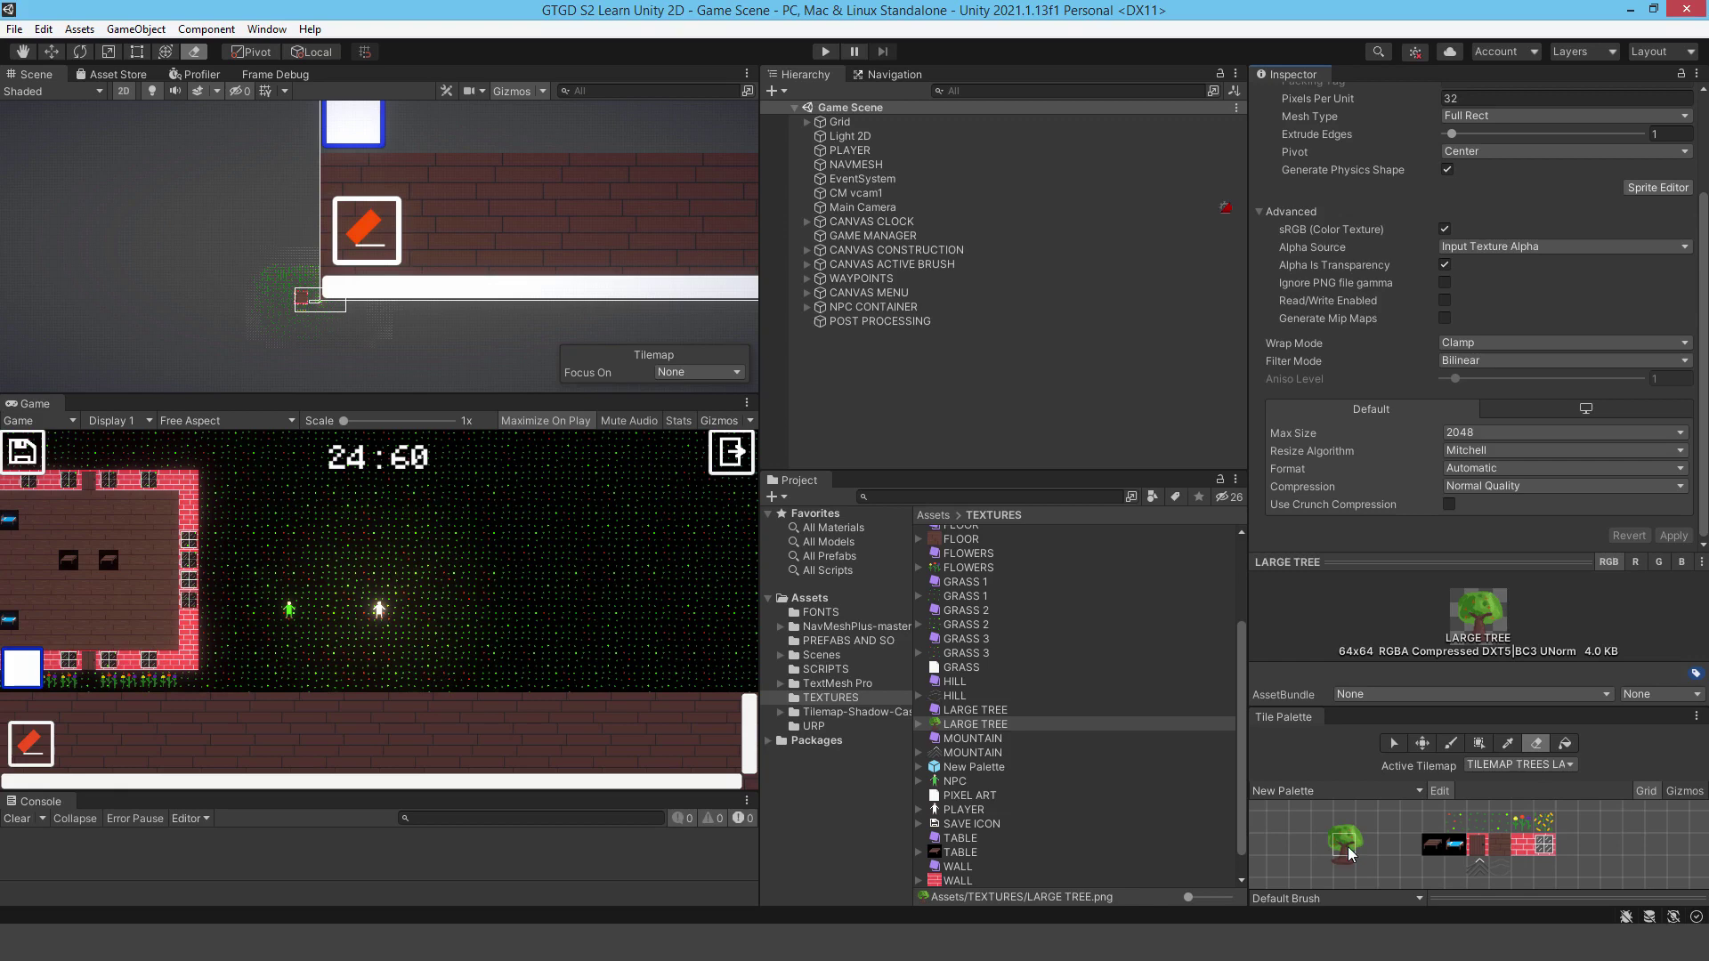
Step: Give LARGE TREE a Custom pivot with Y 0.32, Trilinear filtering and max size 64, then apply
scroll(1684, 449, up, 3)
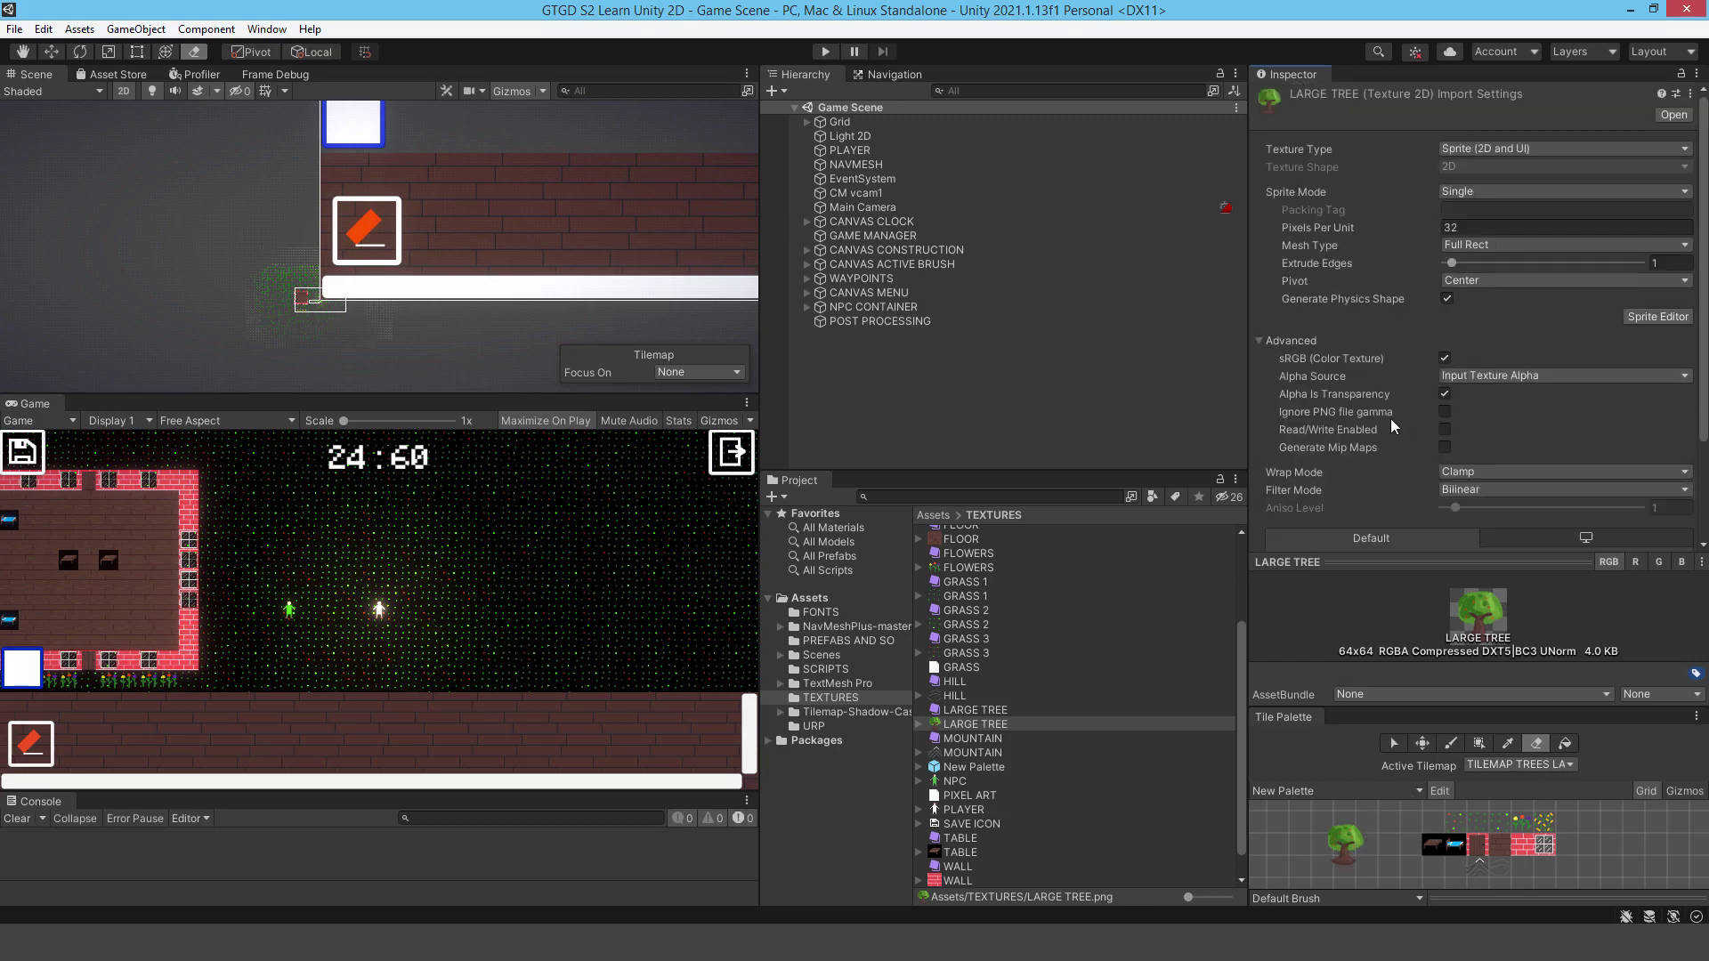
click(1473, 281)
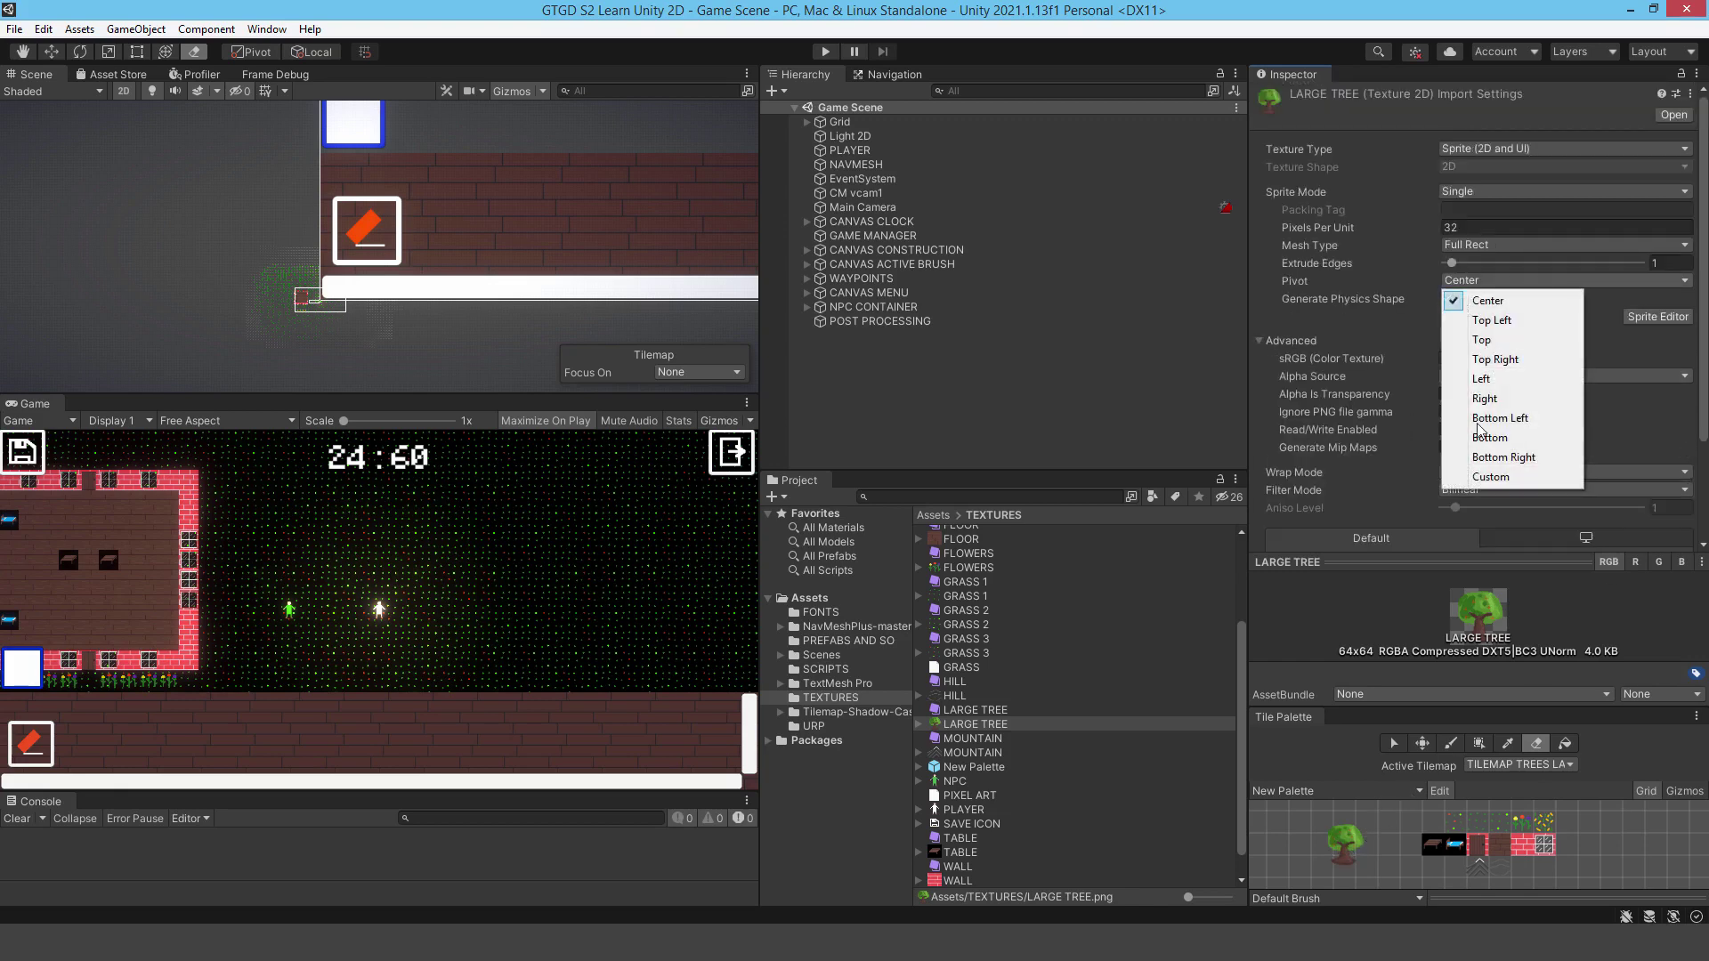
click(1490, 478)
click(1563, 298)
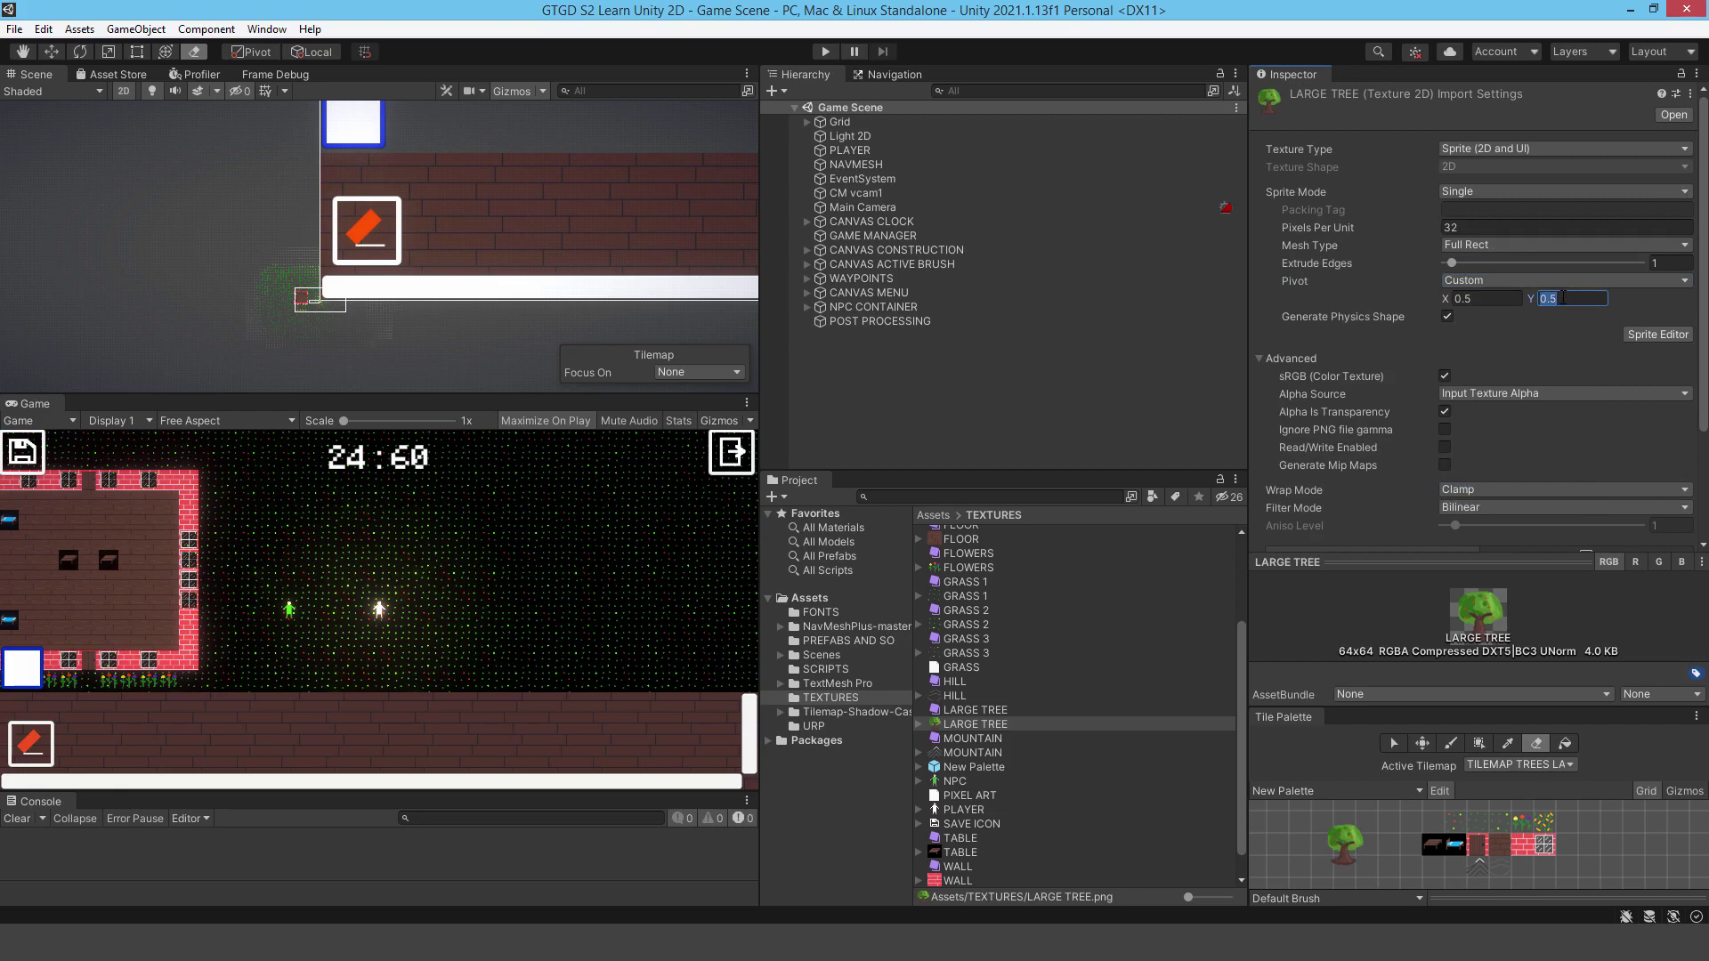
text(0.32)
key(Return)
scroll(1564, 296, down, 4)
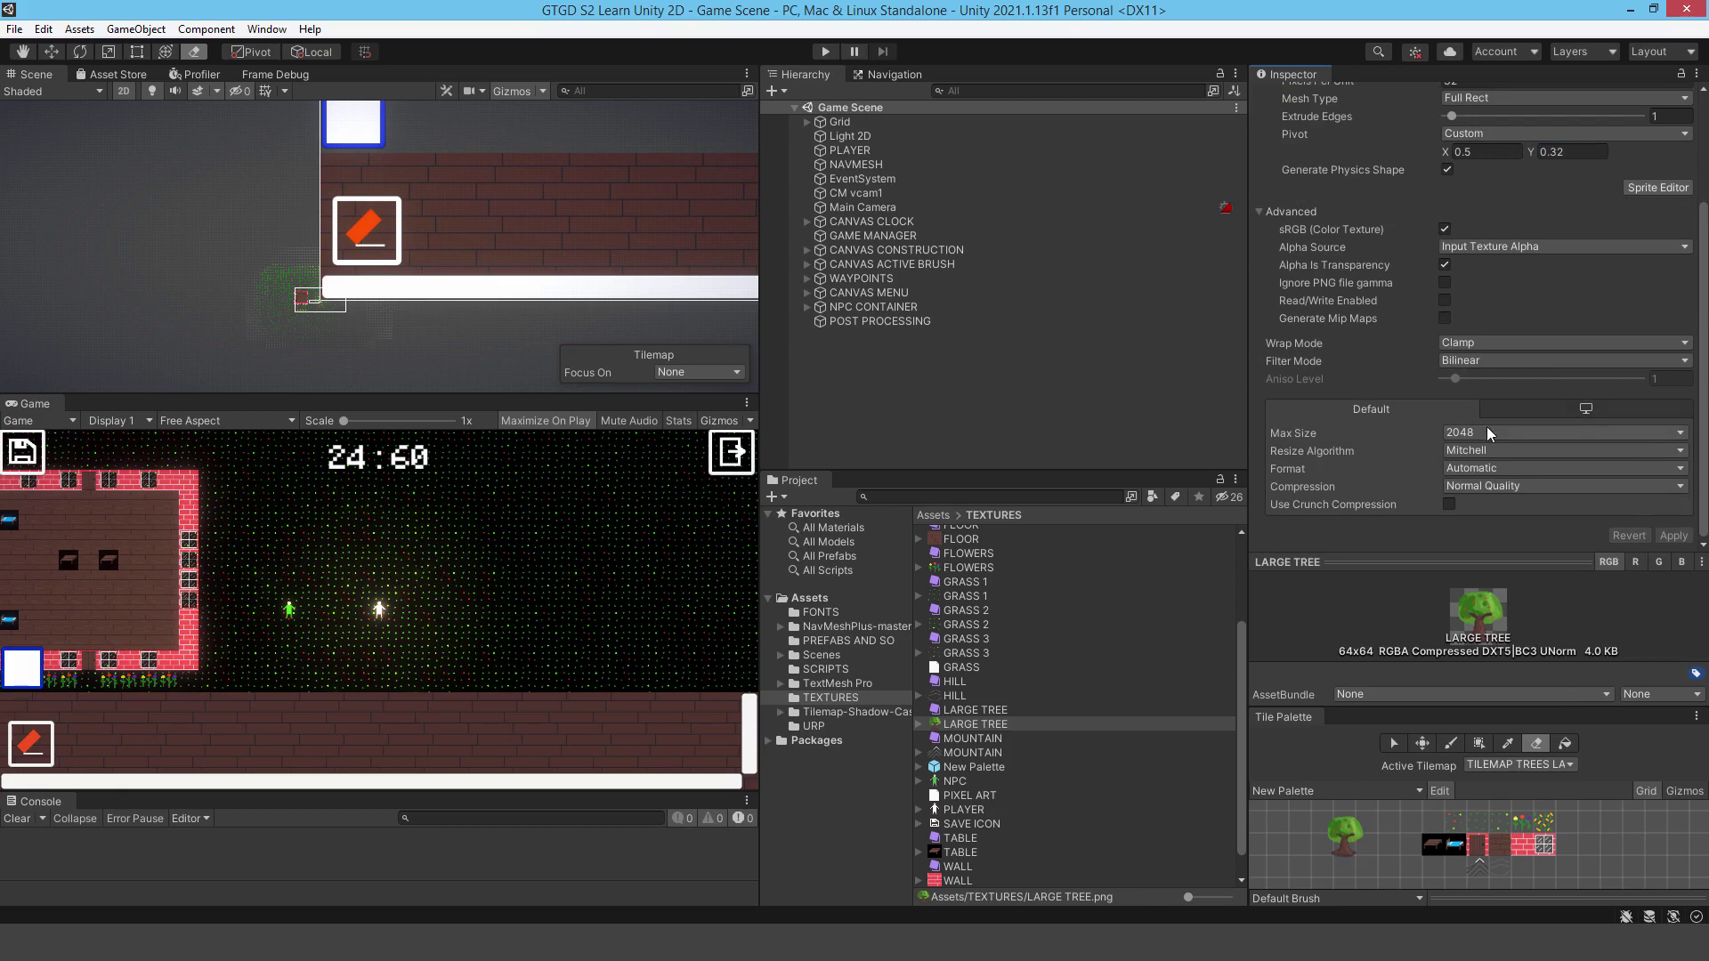
click(1469, 360)
click(1477, 415)
click(1469, 433)
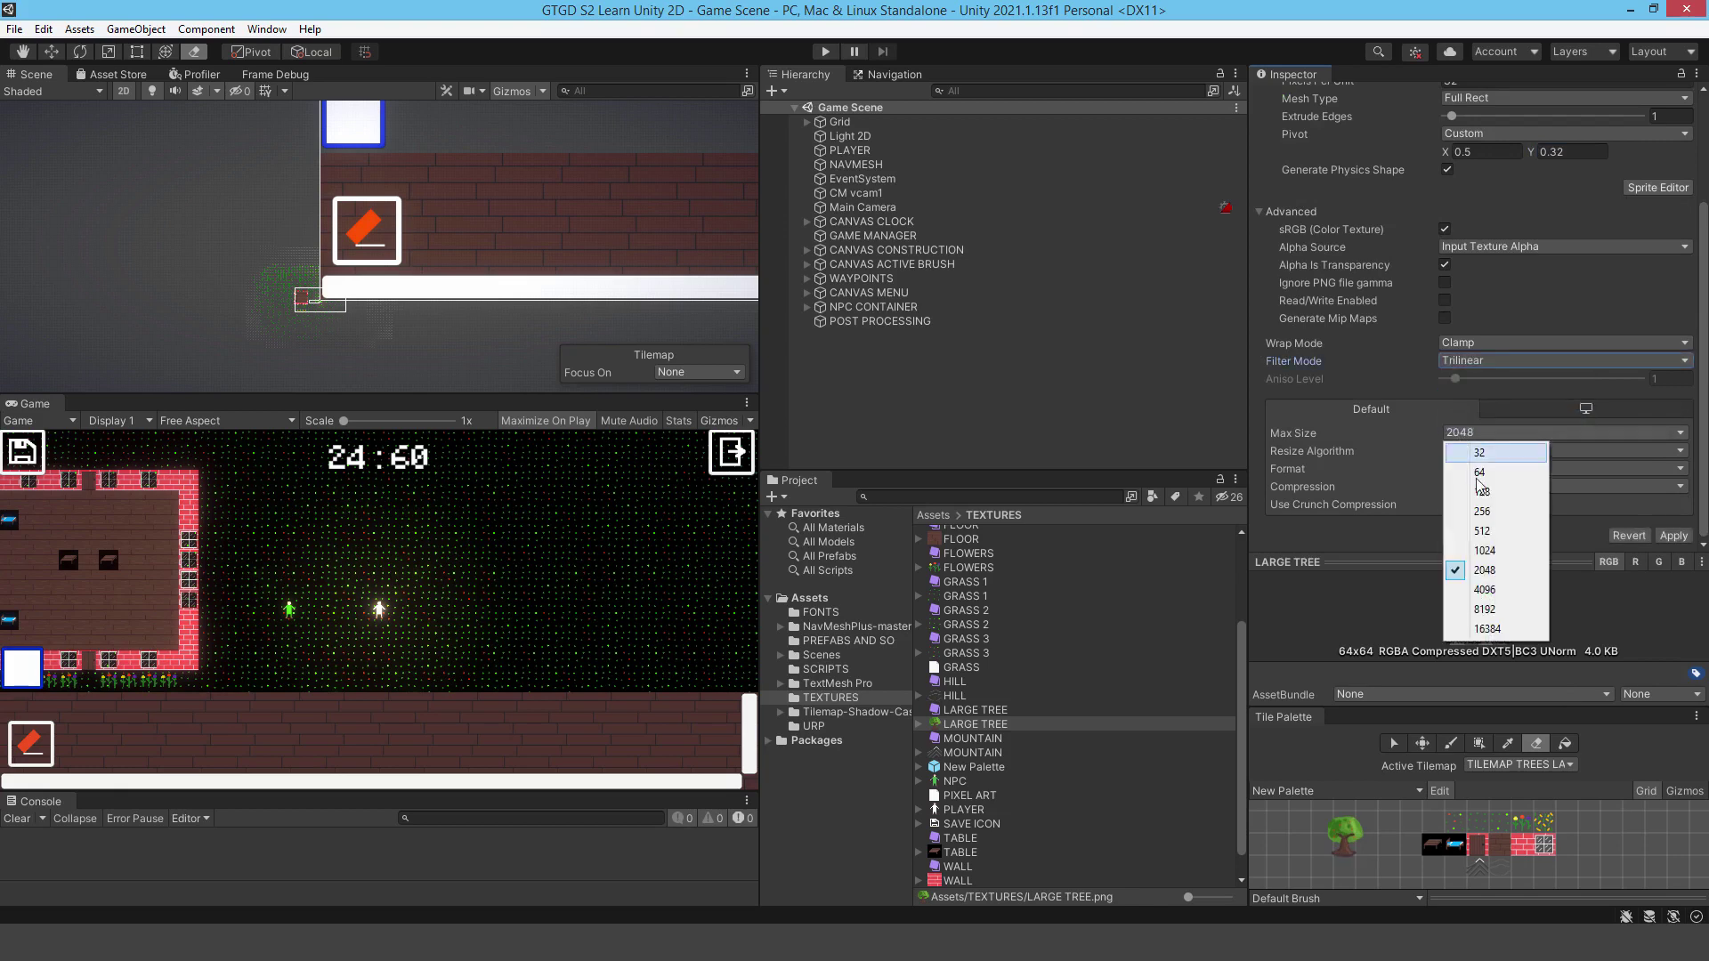
click(1479, 472)
click(1672, 536)
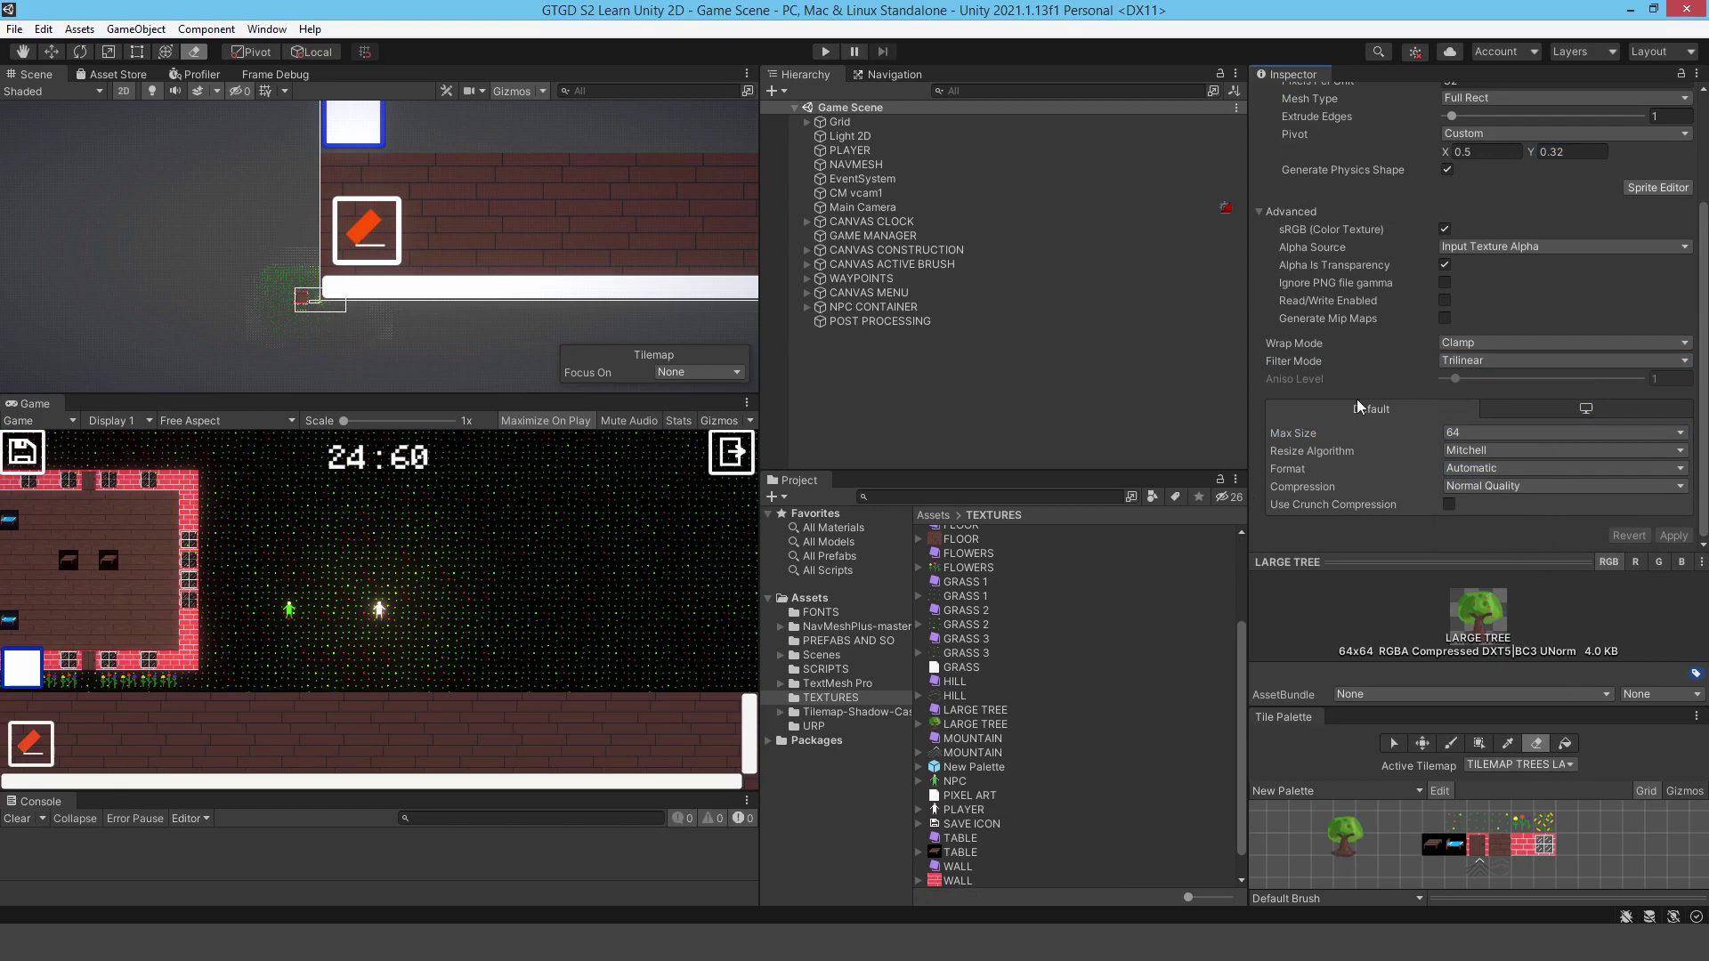
Step: Inspect the LARGE TREE tile, pan to the flower area, and set the palette to painting
scroll(1466, 358, up, 3)
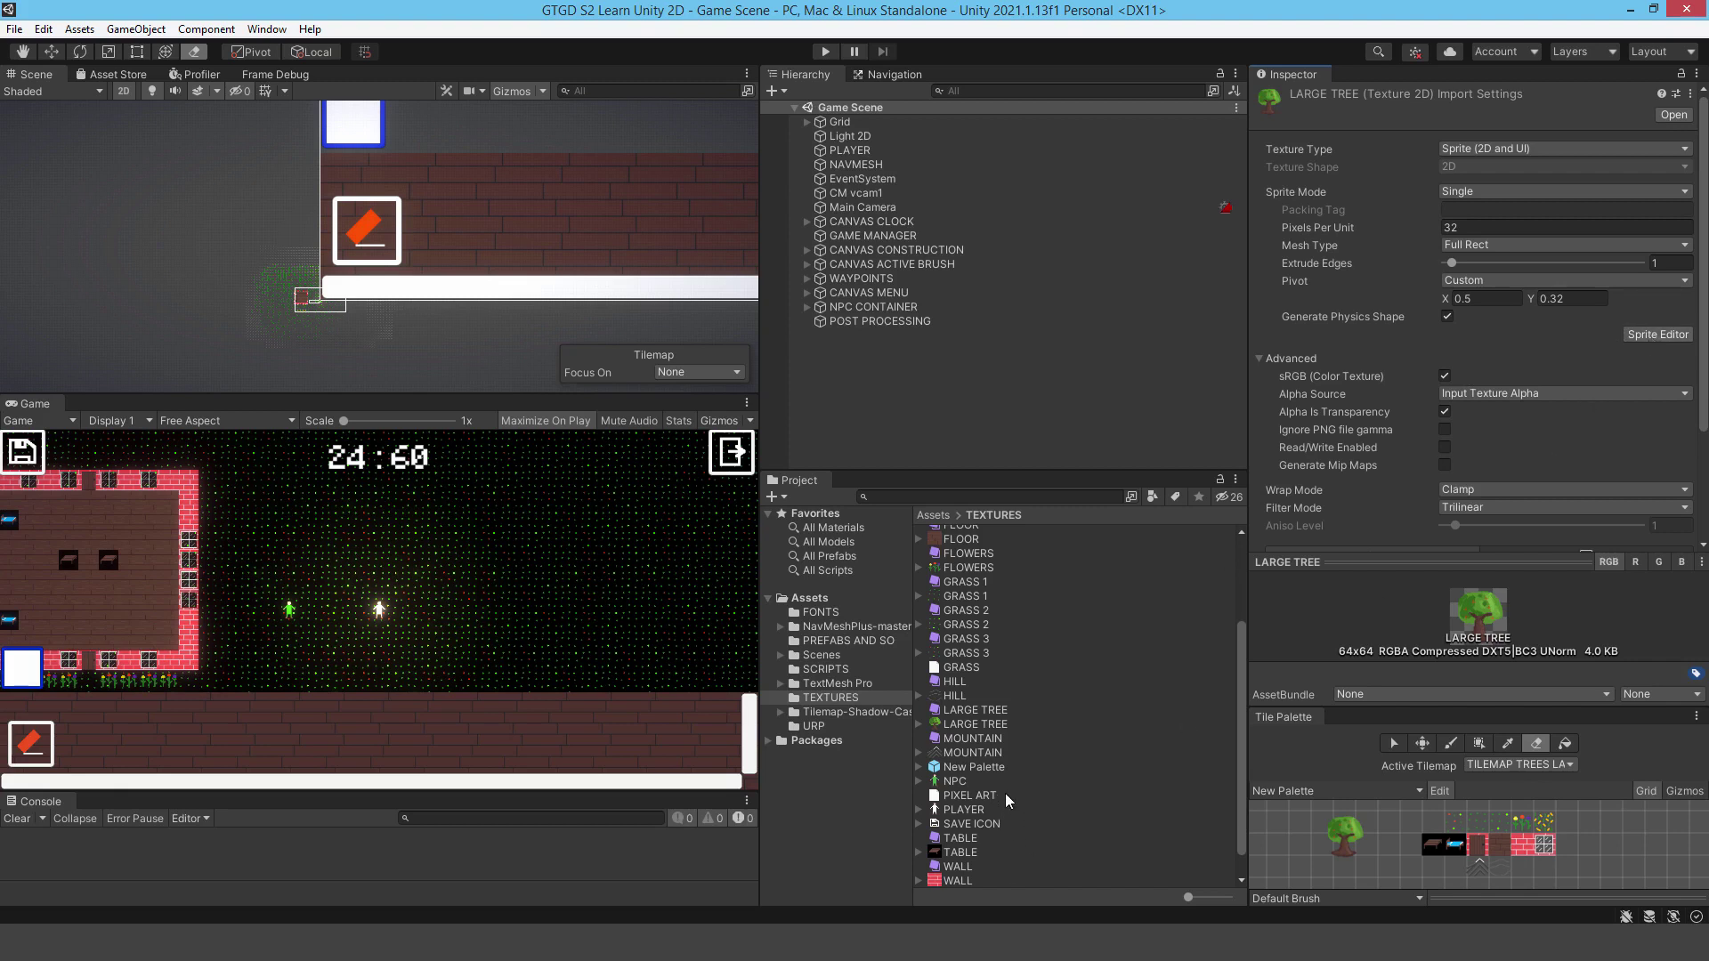
click(977, 710)
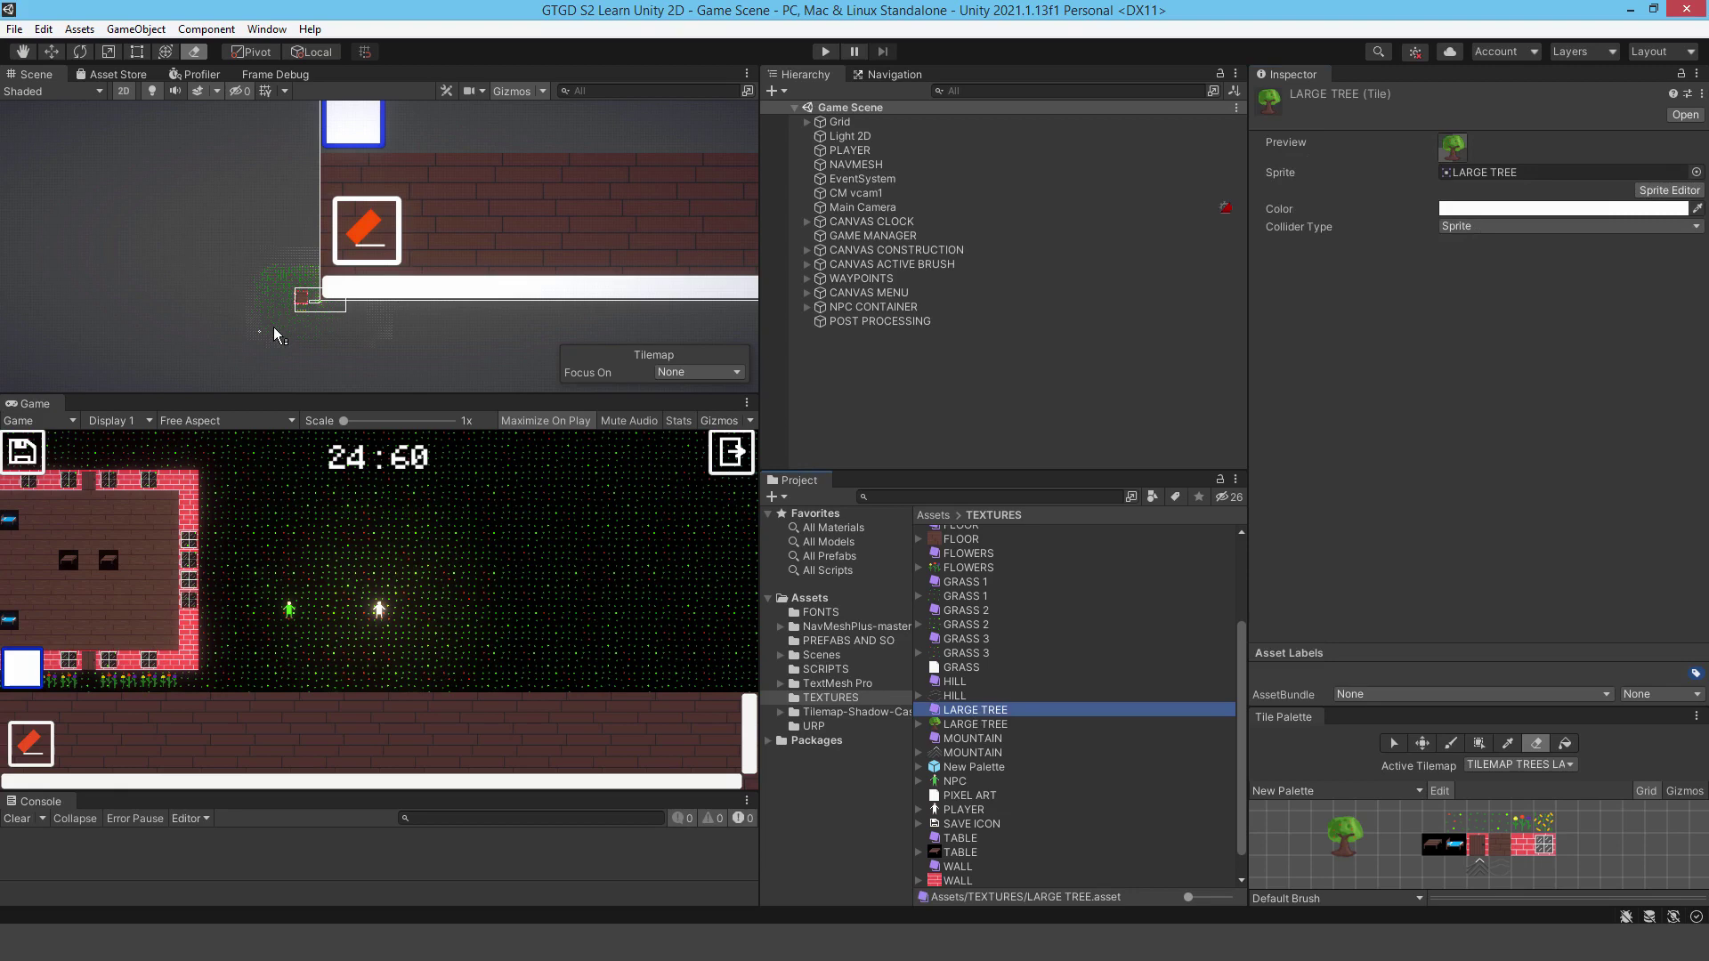
scroll(274, 333, up, 3)
middle_drag(397, 305, 601, 254)
scroll(601, 254, down, 2)
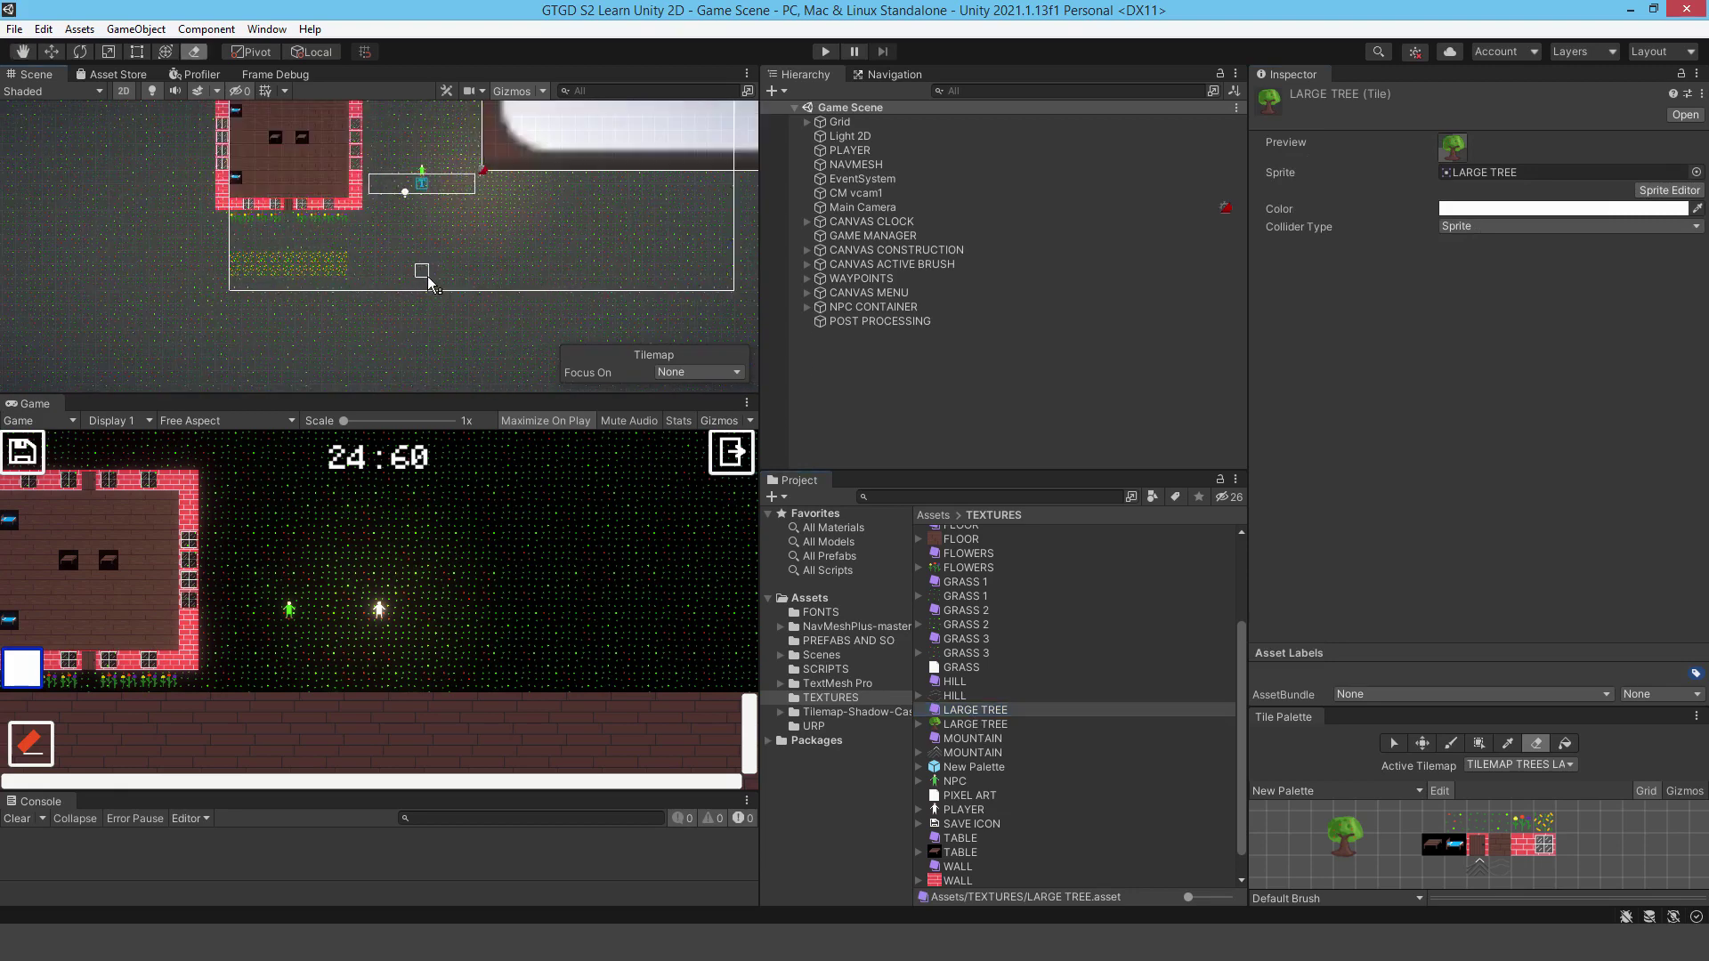
click(1442, 790)
click(1450, 744)
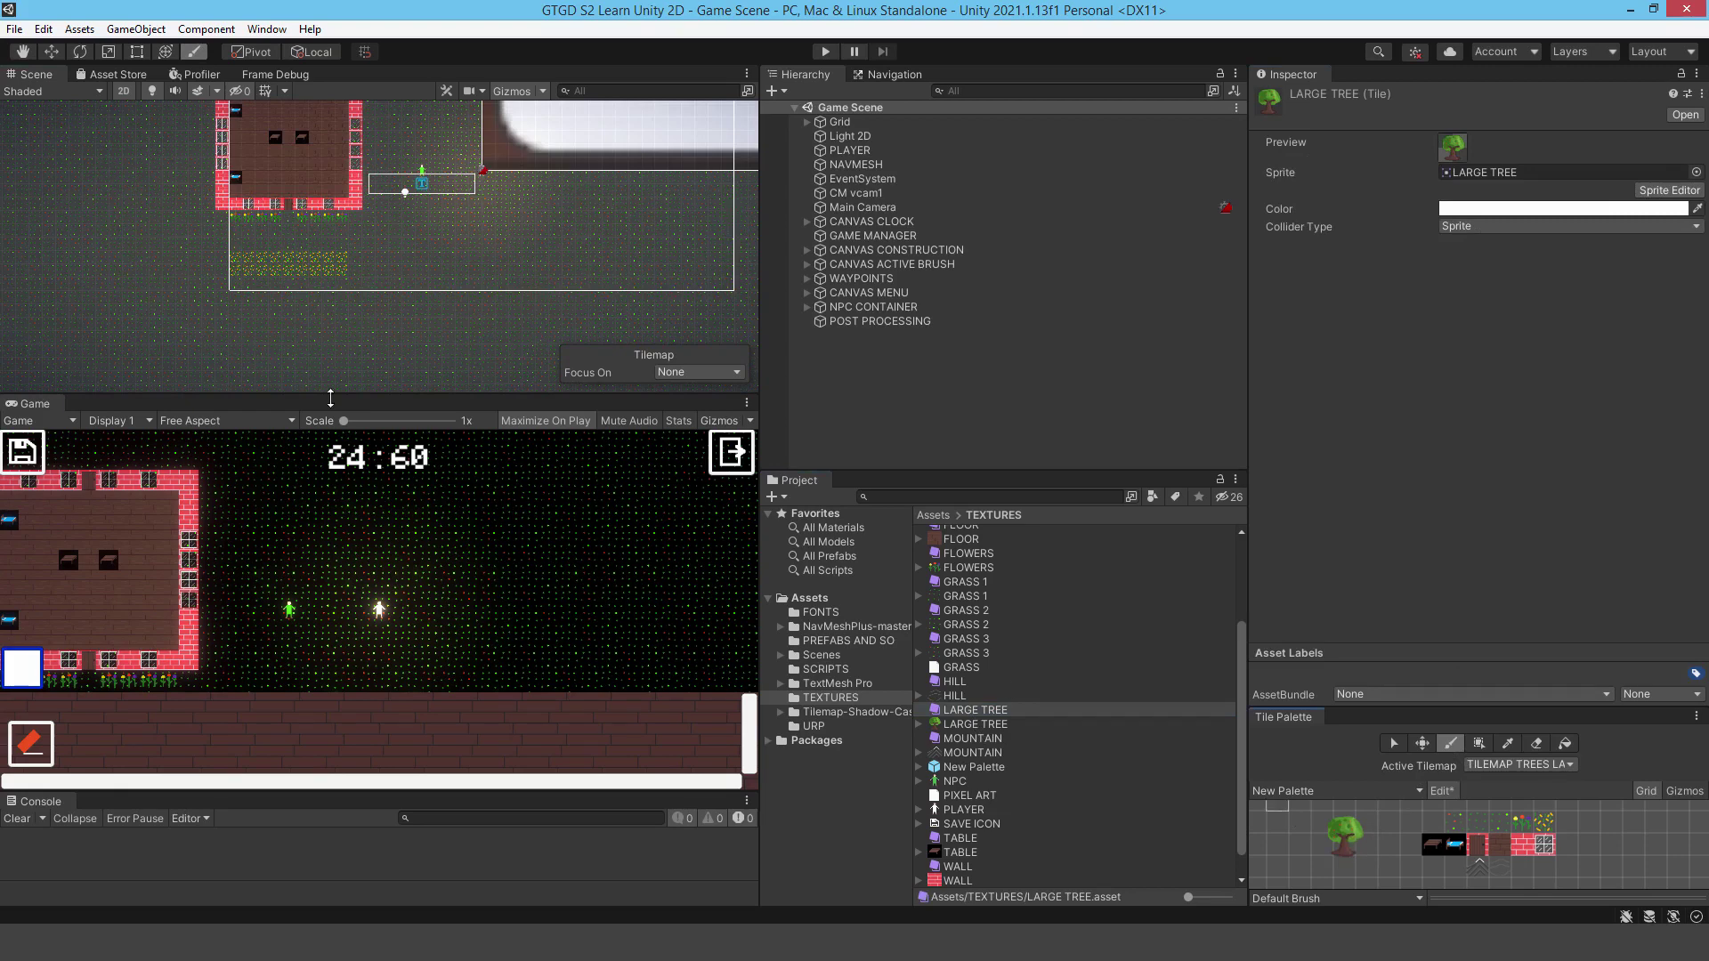
click(809, 121)
Step: Target TILEMAP TREES LAYER 3, hide the navmesh overlay, and pick the tree tile as brush
click(904, 178)
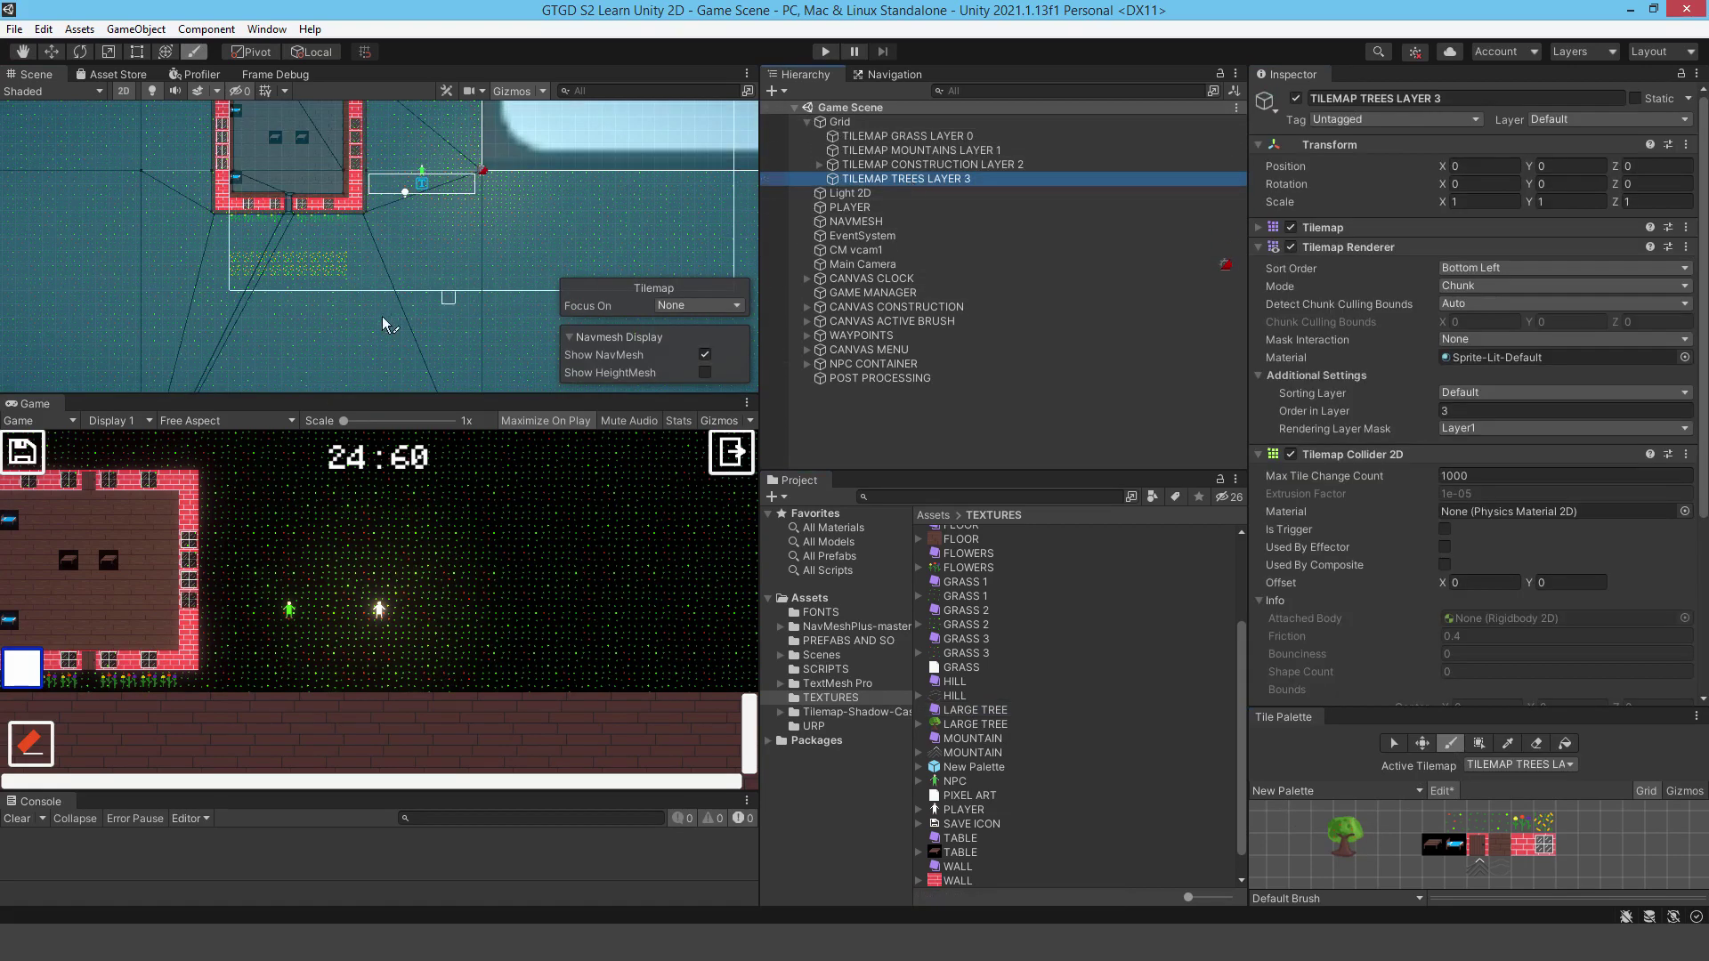
click(705, 354)
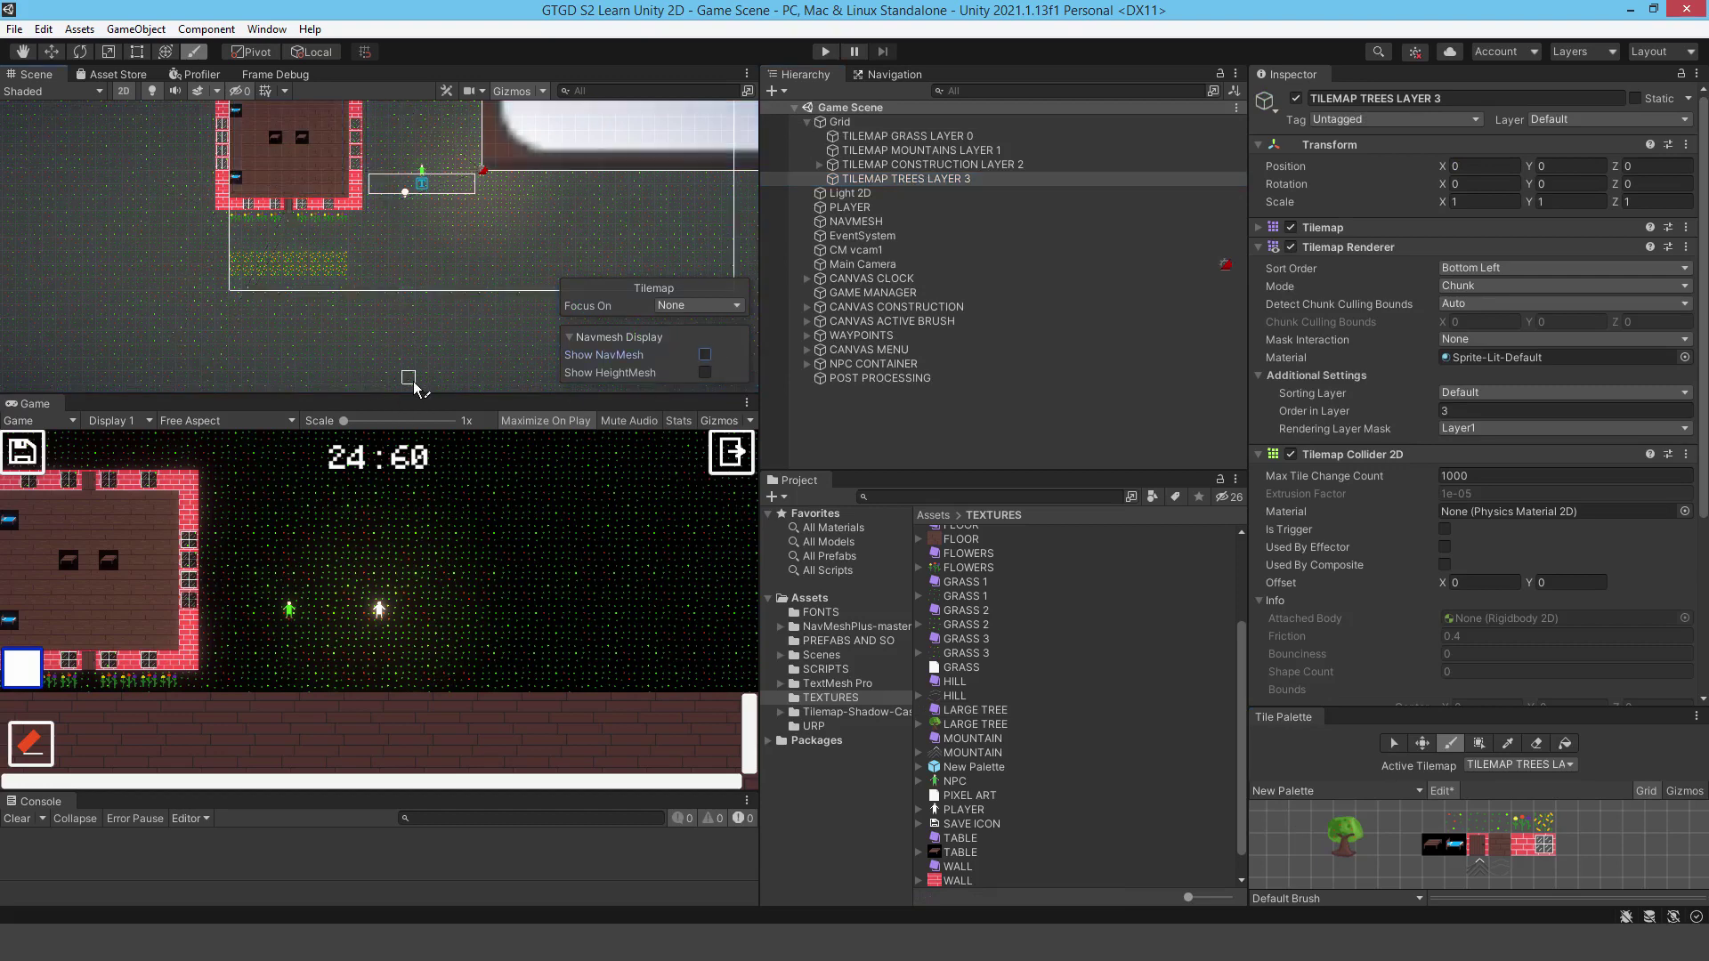
click(1344, 843)
scroll(408, 366, up, 3)
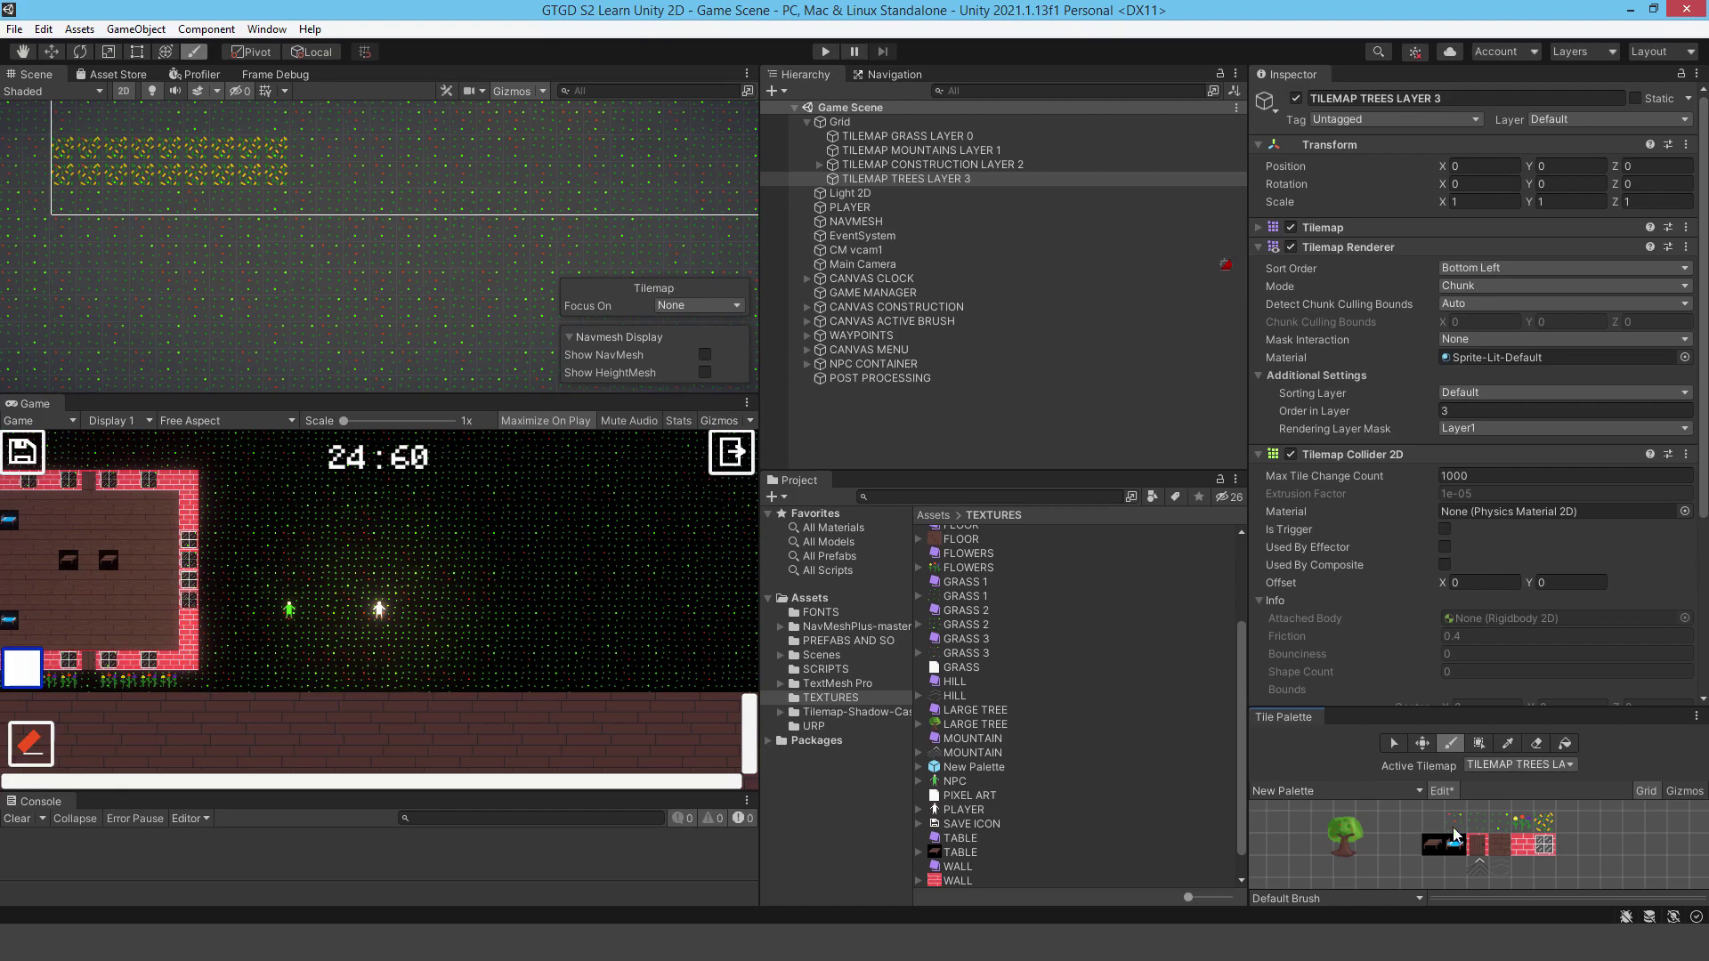
click(1507, 744)
click(1353, 847)
Step: Paint a test tree, then erase the two misplaced trees
scroll(366, 299, down, 1)
scroll(366, 300, down, 2)
scroll(443, 307, up, 1)
scroll(450, 345, down, 1)
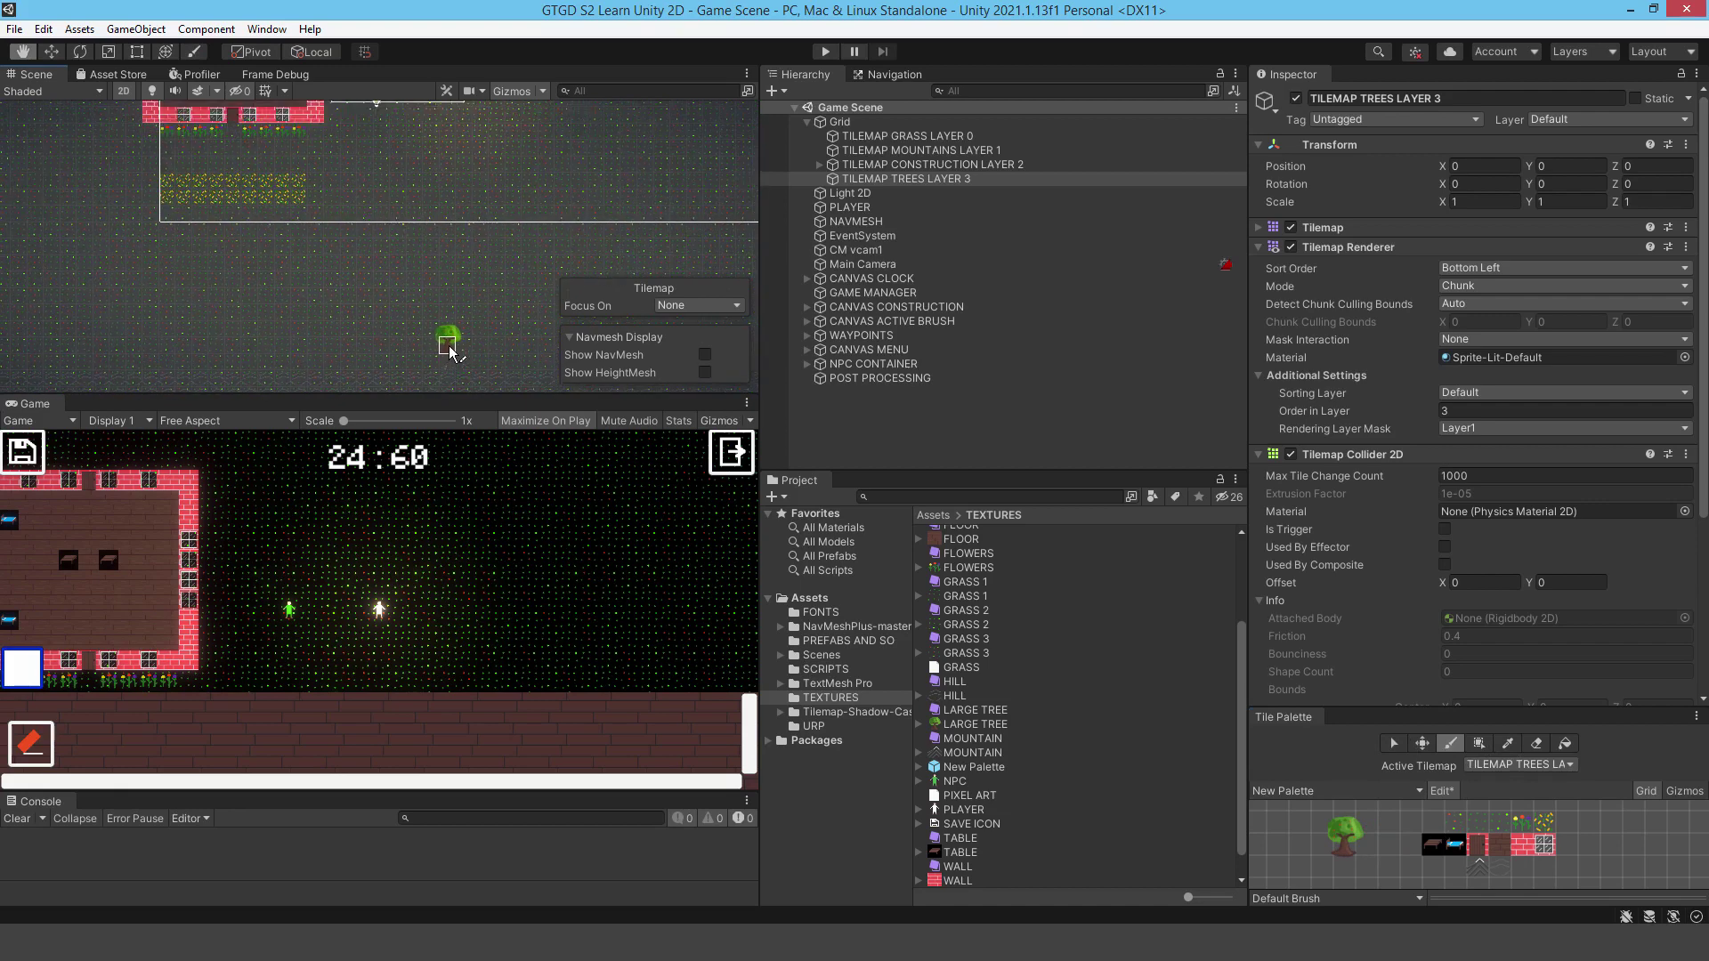
click(364, 372)
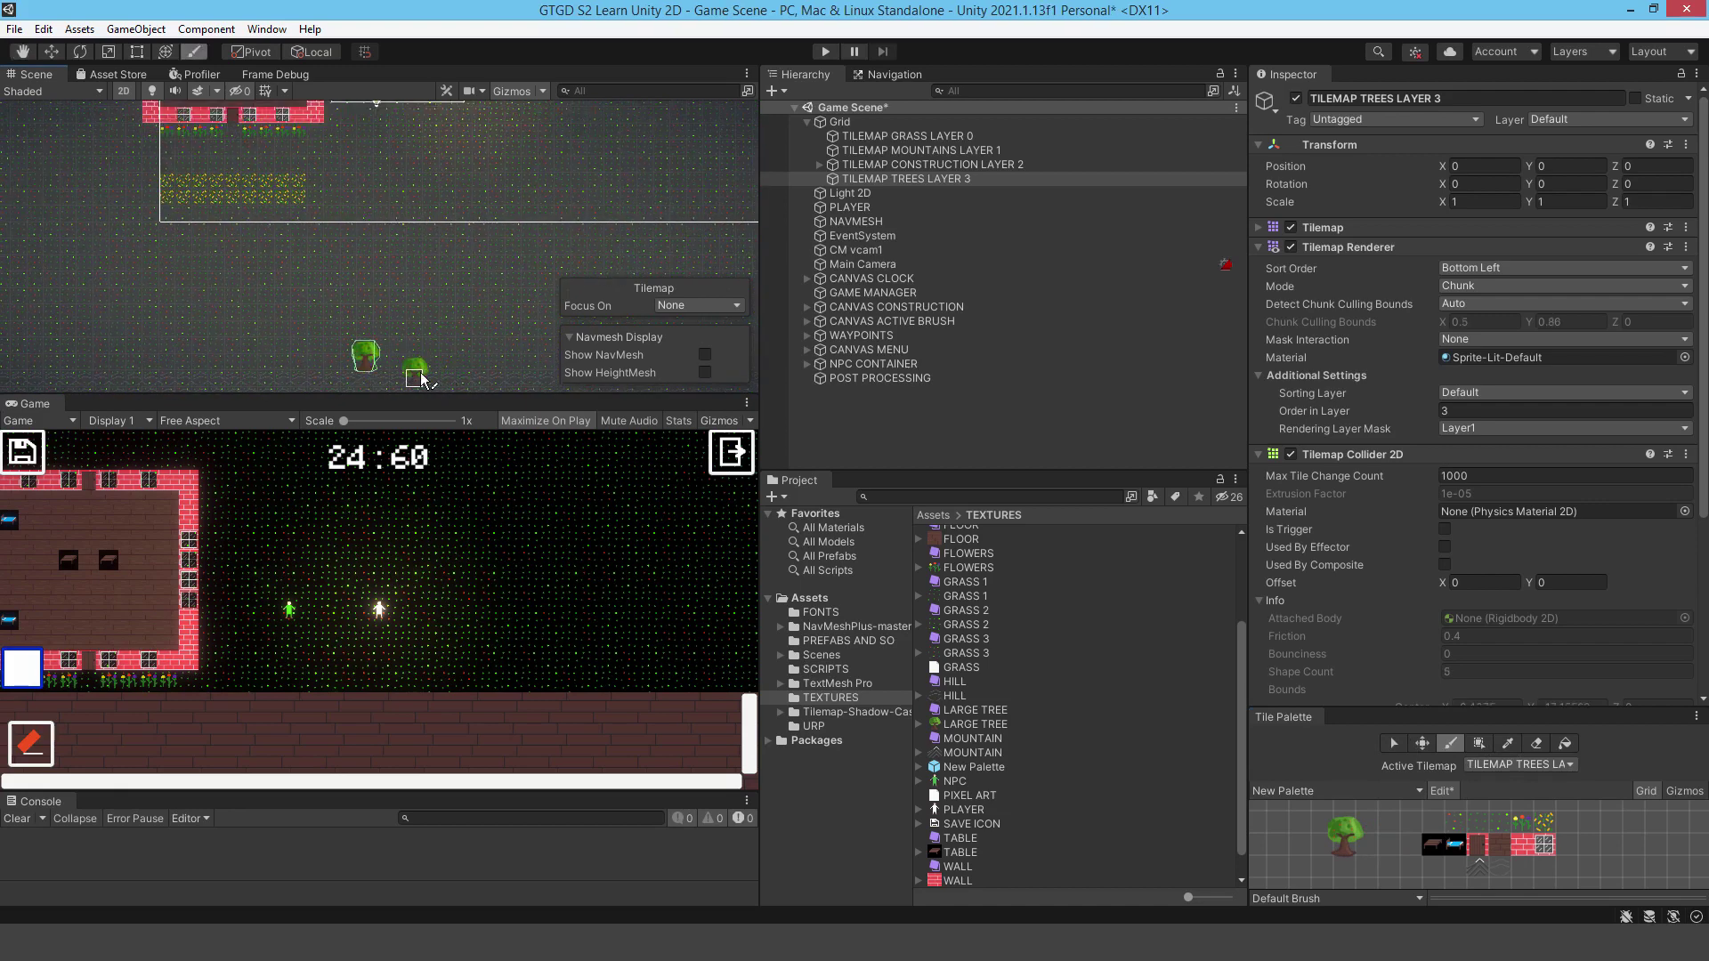
scroll(418, 388, up, 5)
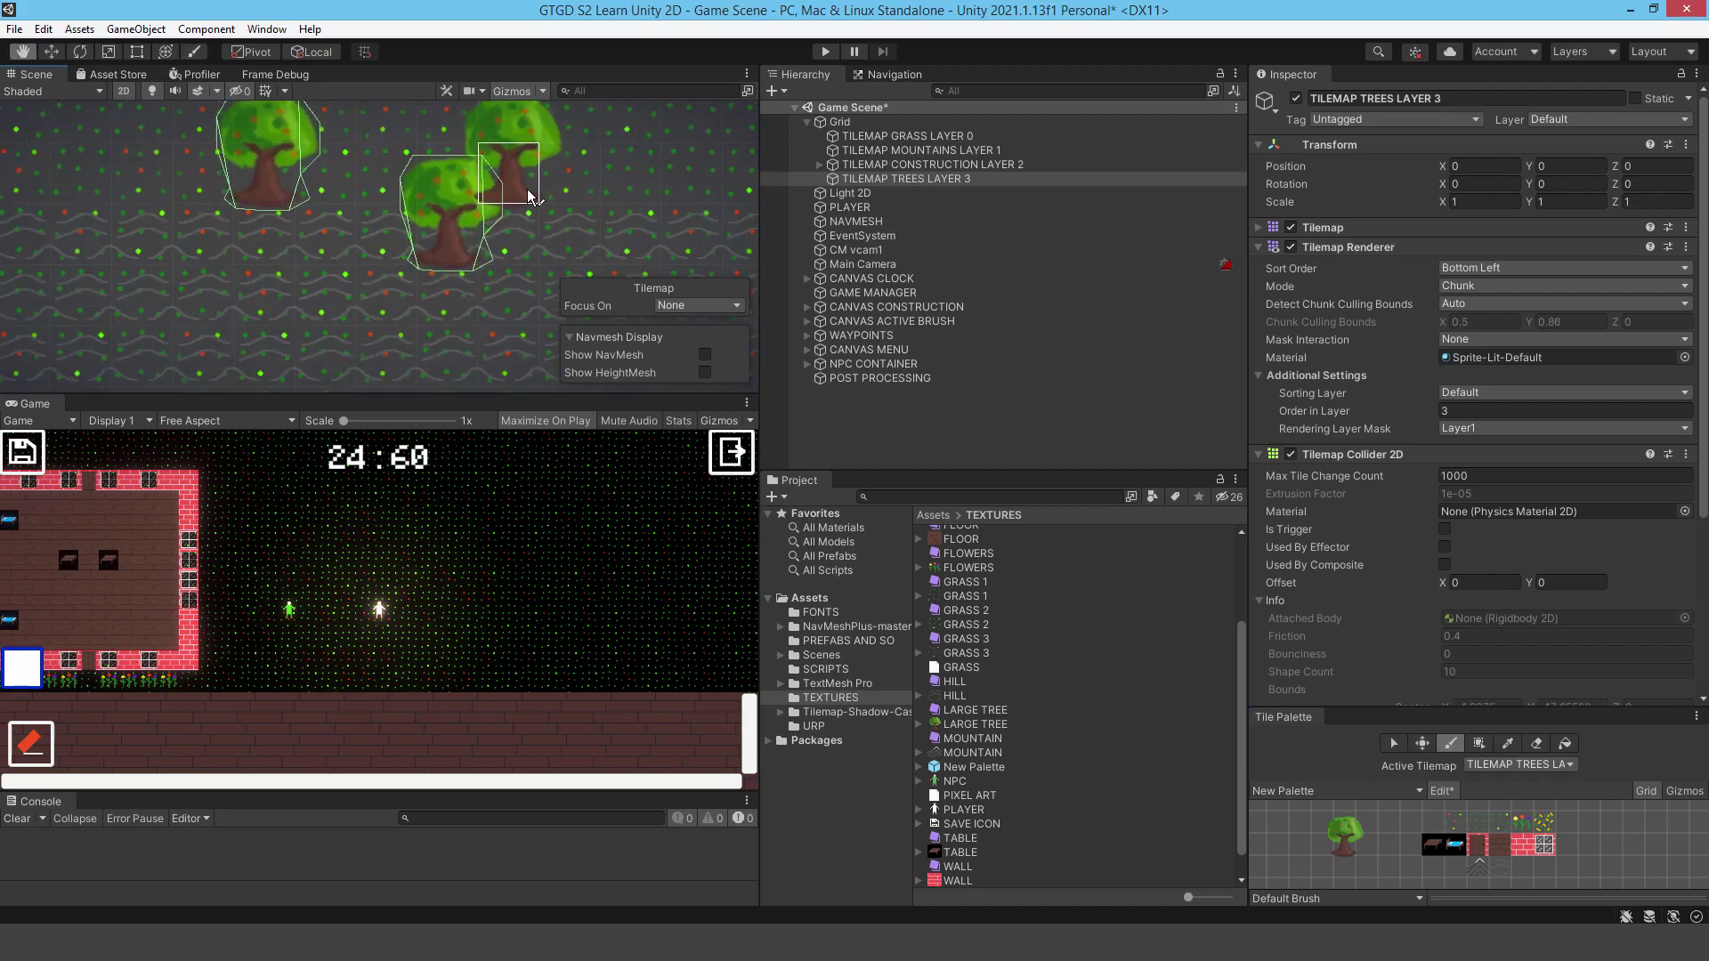
shift+click(463, 252)
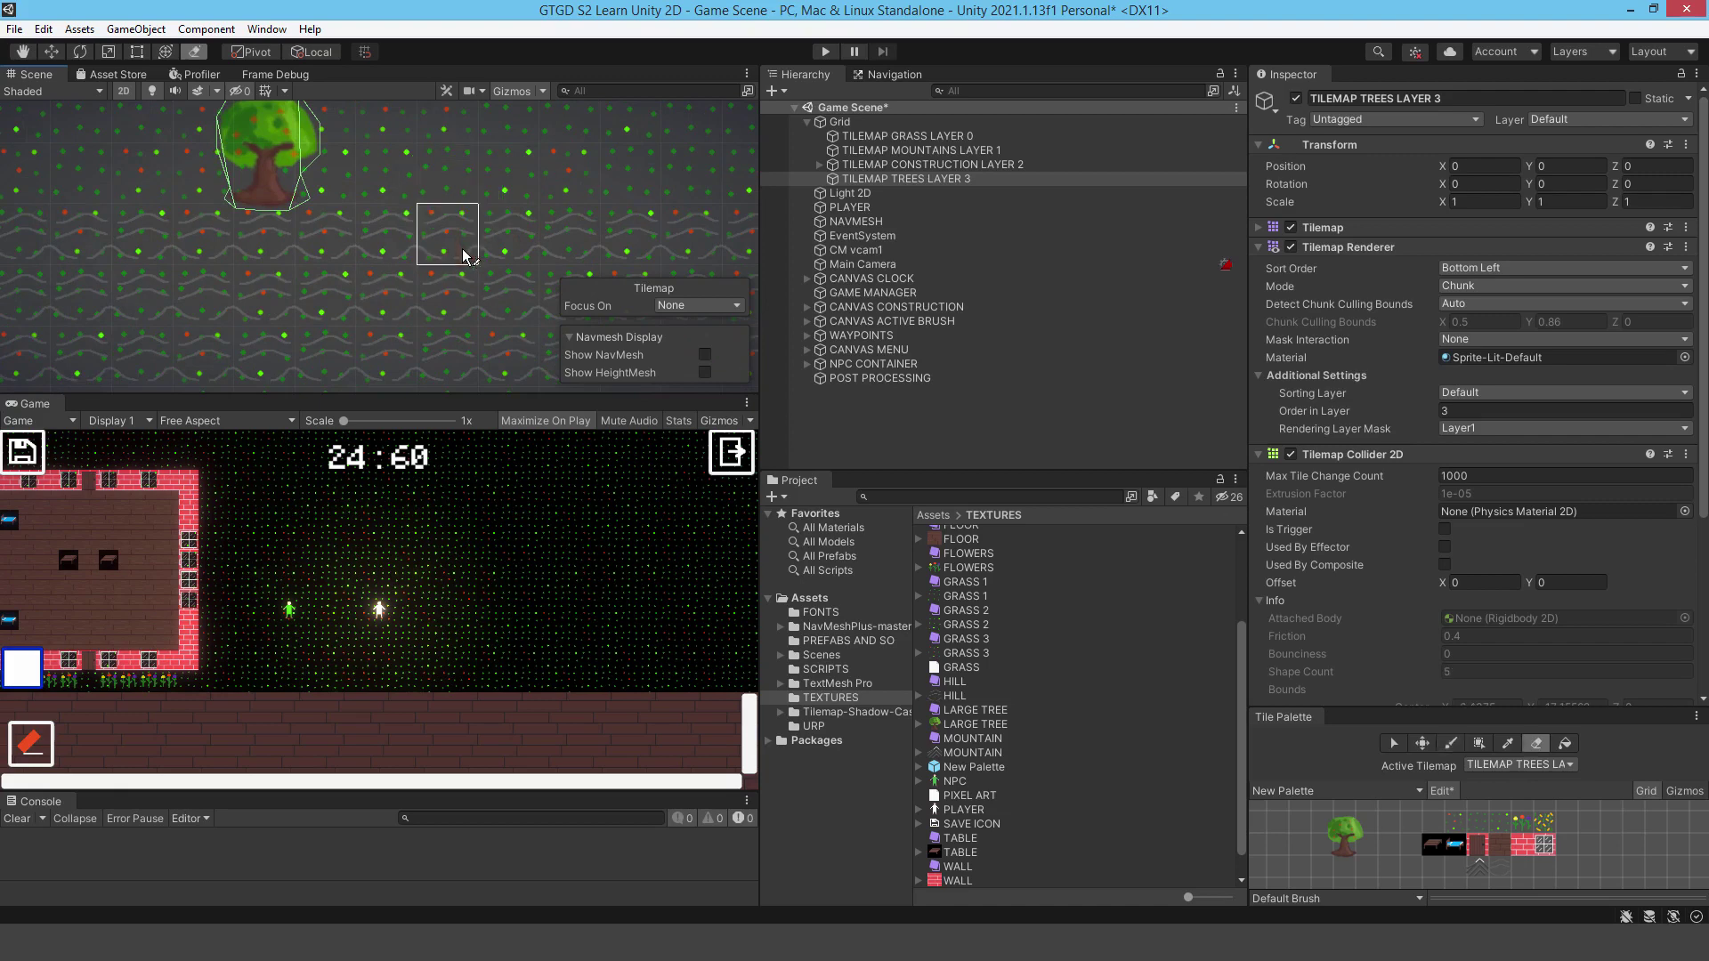
shift+click(267, 183)
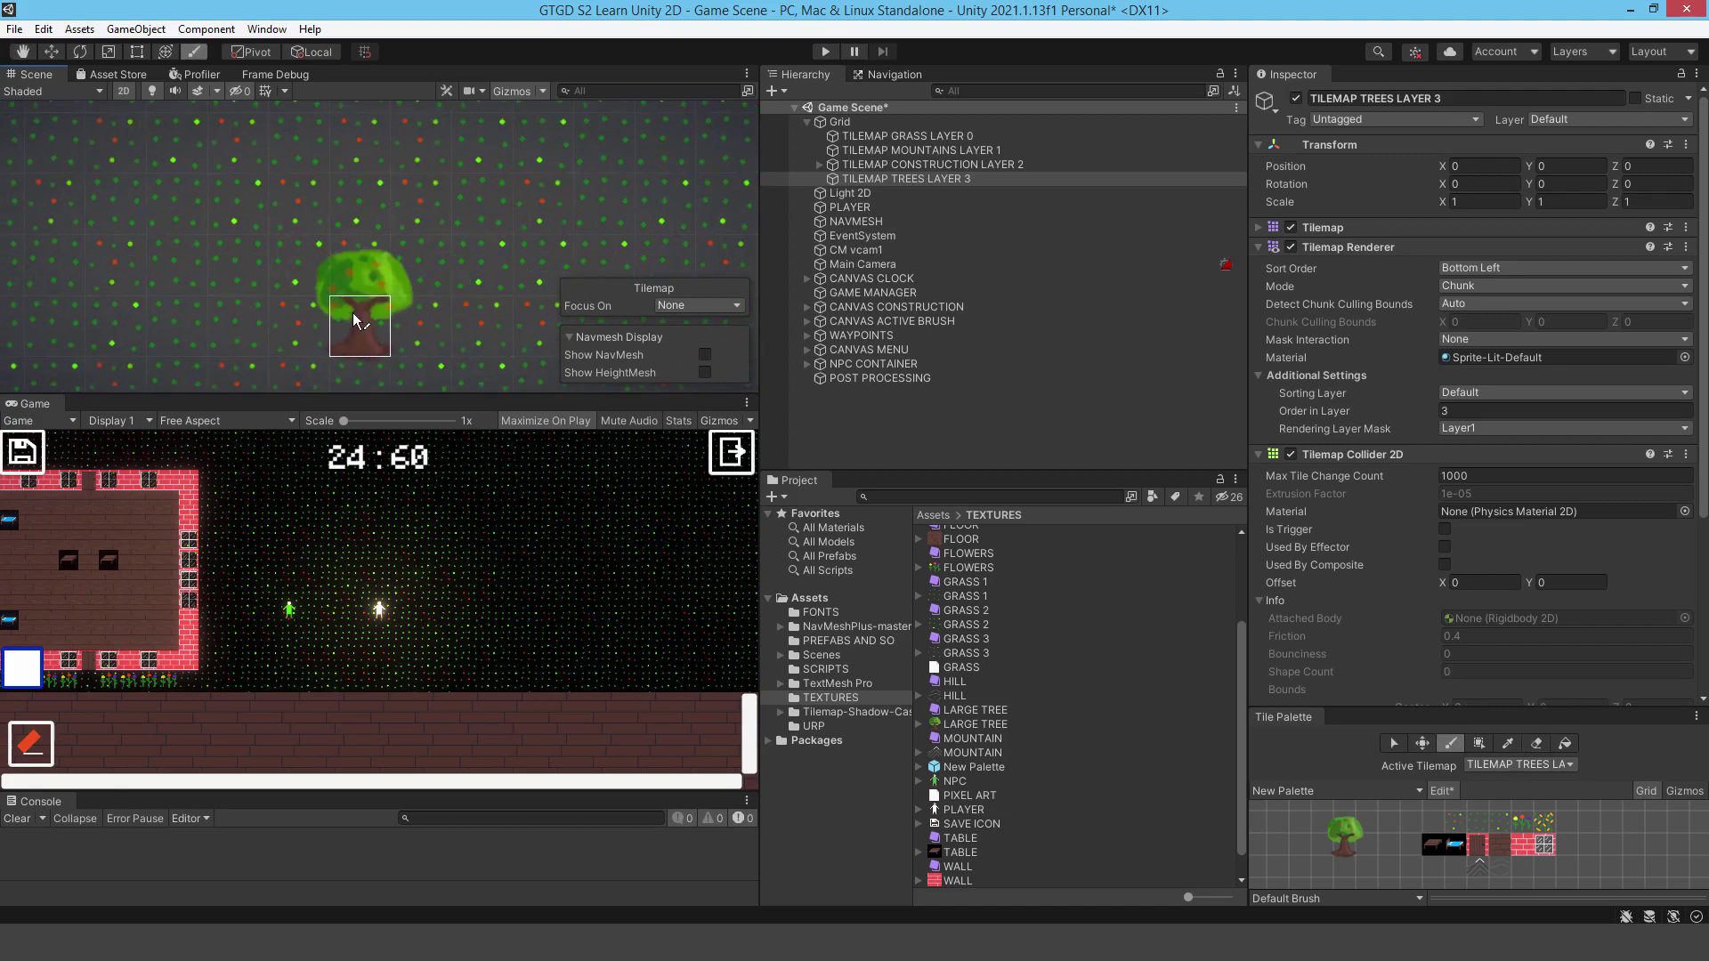
Step: Paint about a dozen large trees across the scene to build the forest
click(379, 343)
click(203, 230)
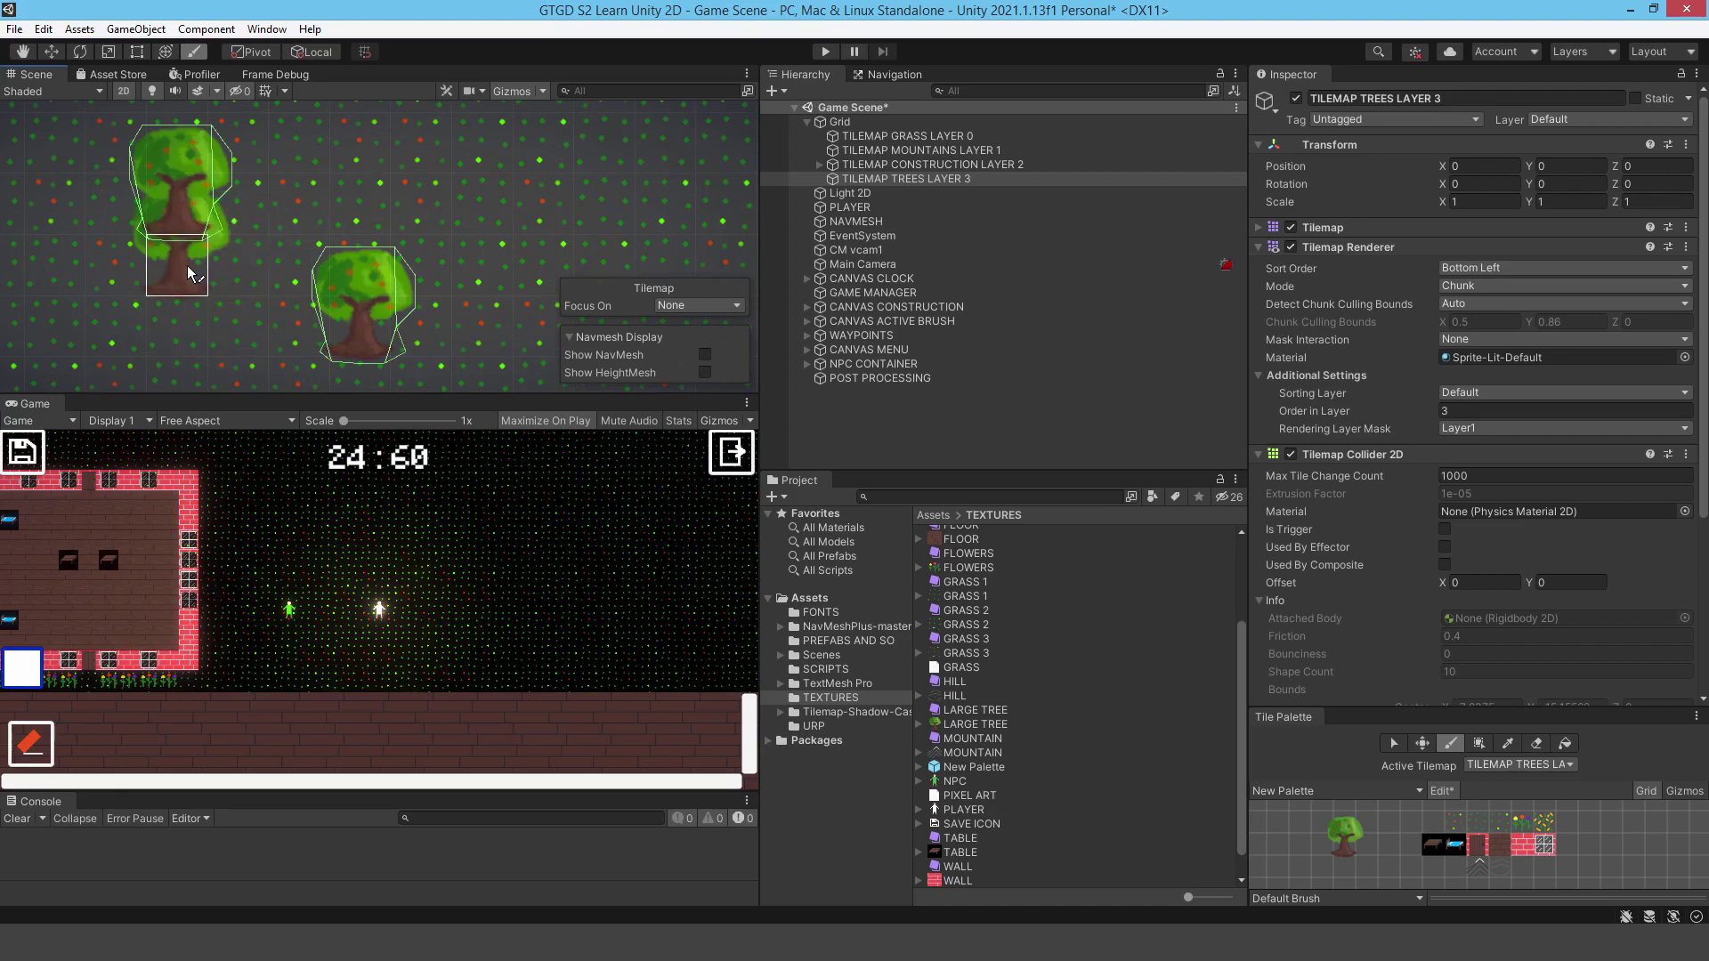
click(187, 265)
click(438, 294)
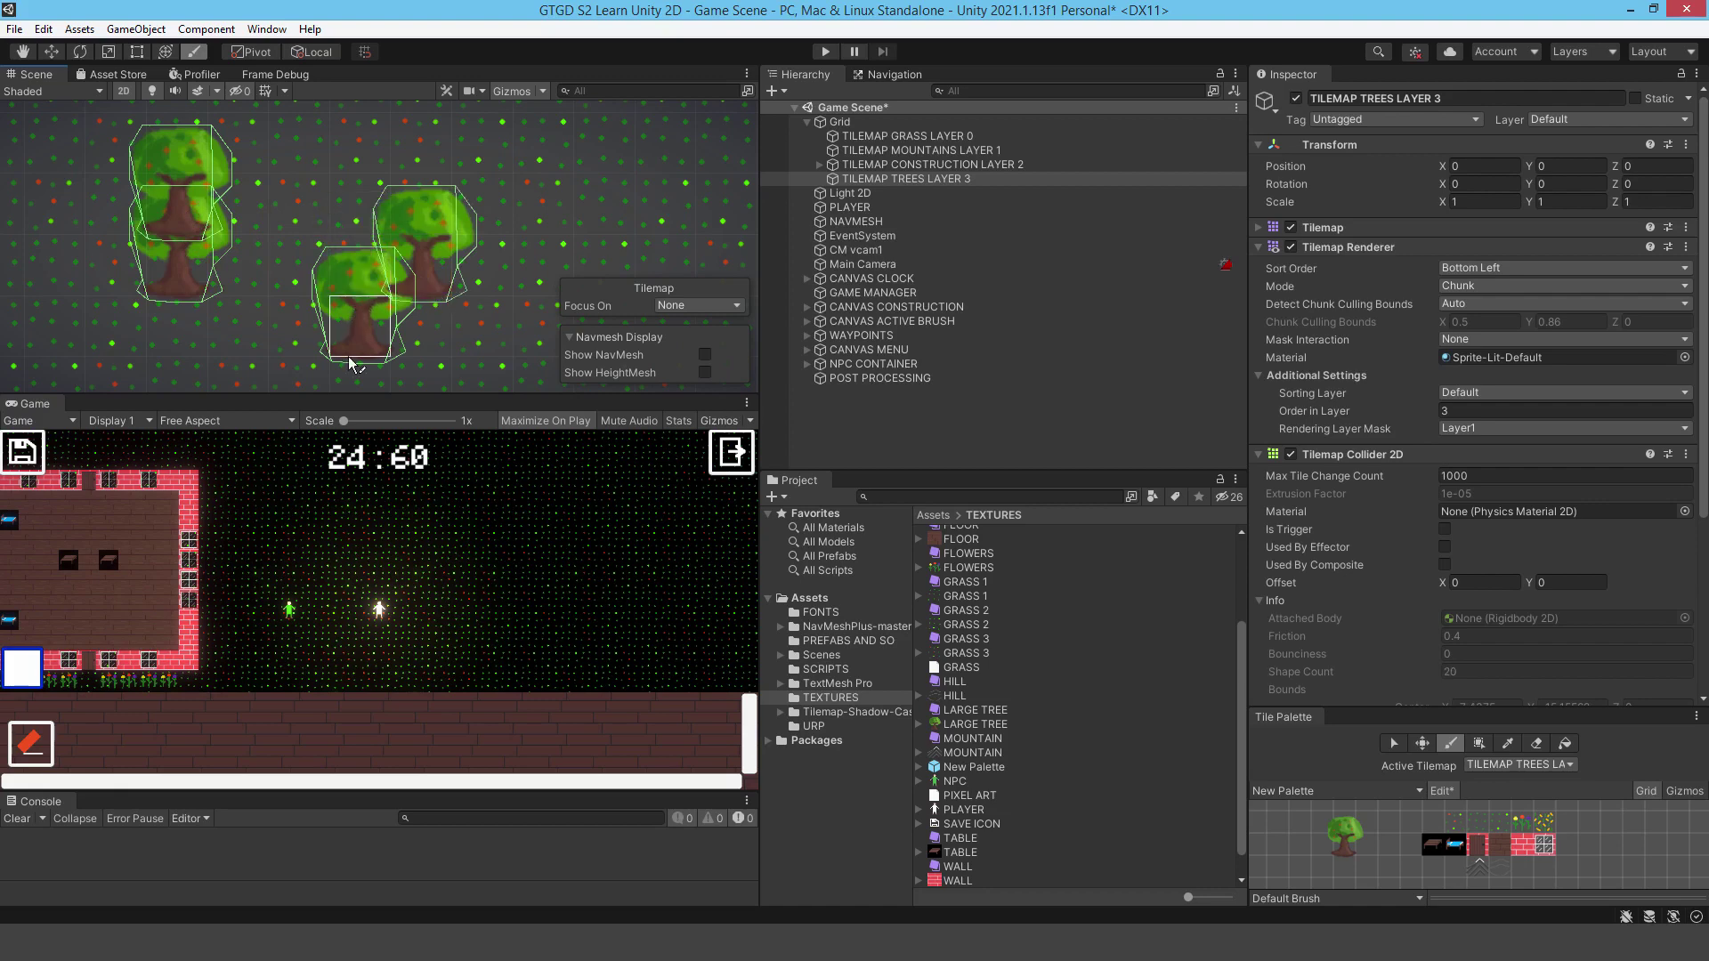
scroll(429, 333, down, 2)
scroll(405, 265, down, 3)
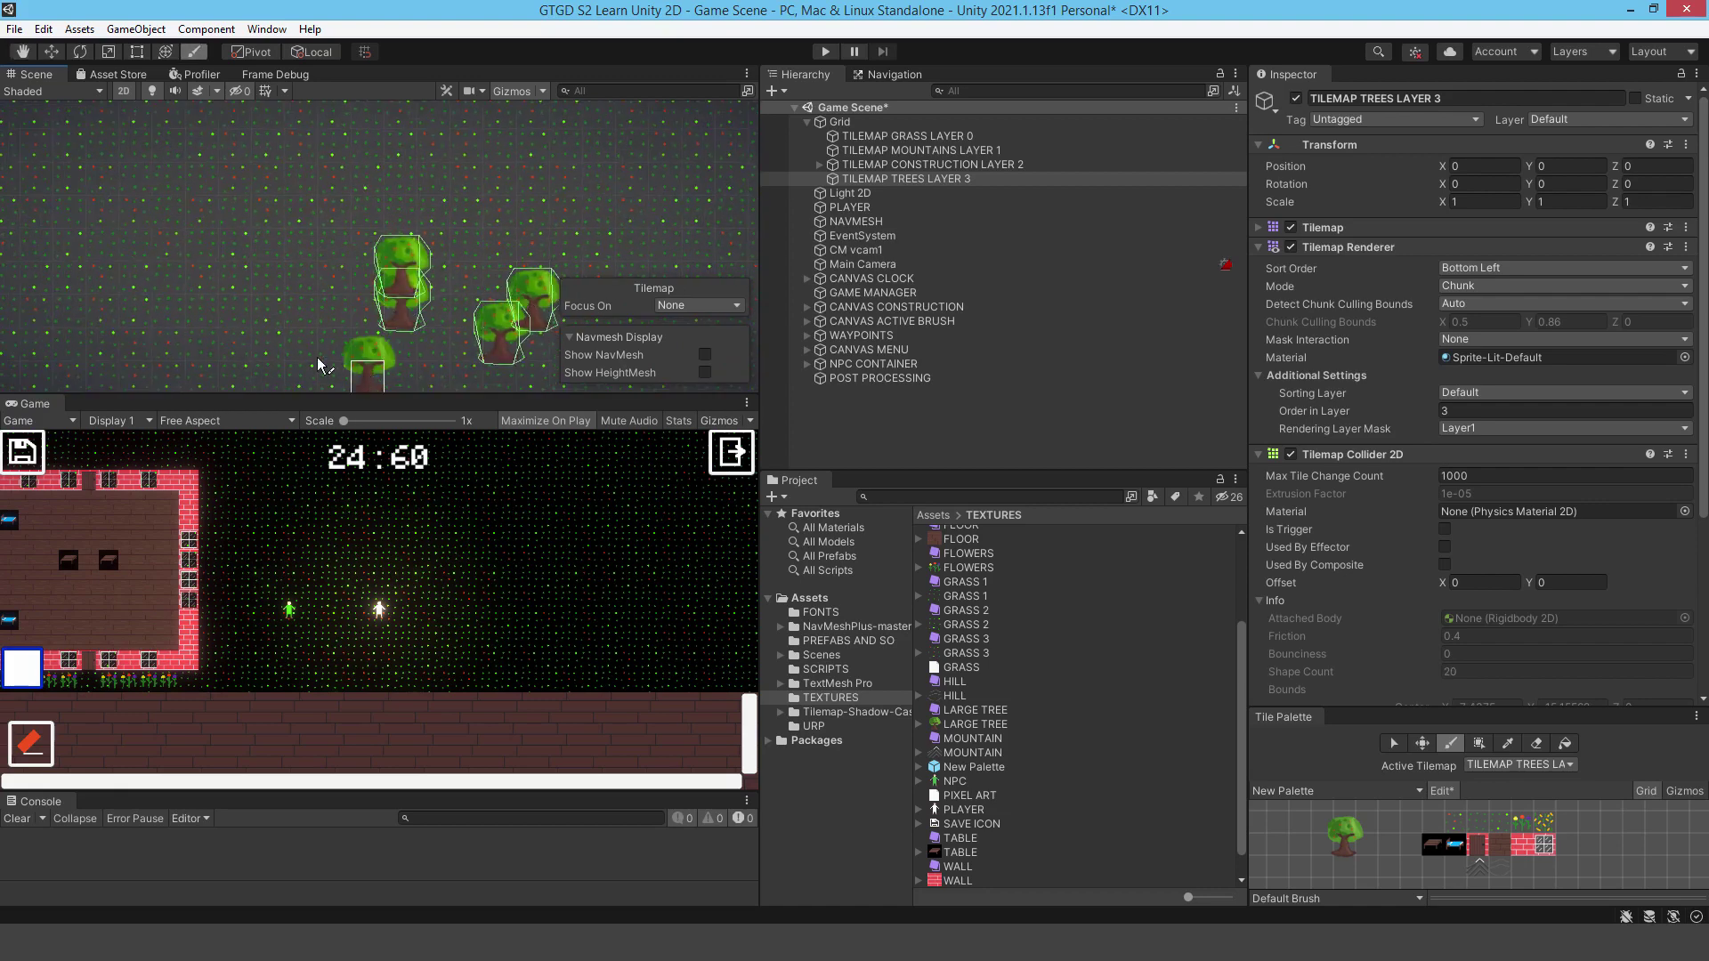
click(303, 312)
click(638, 233)
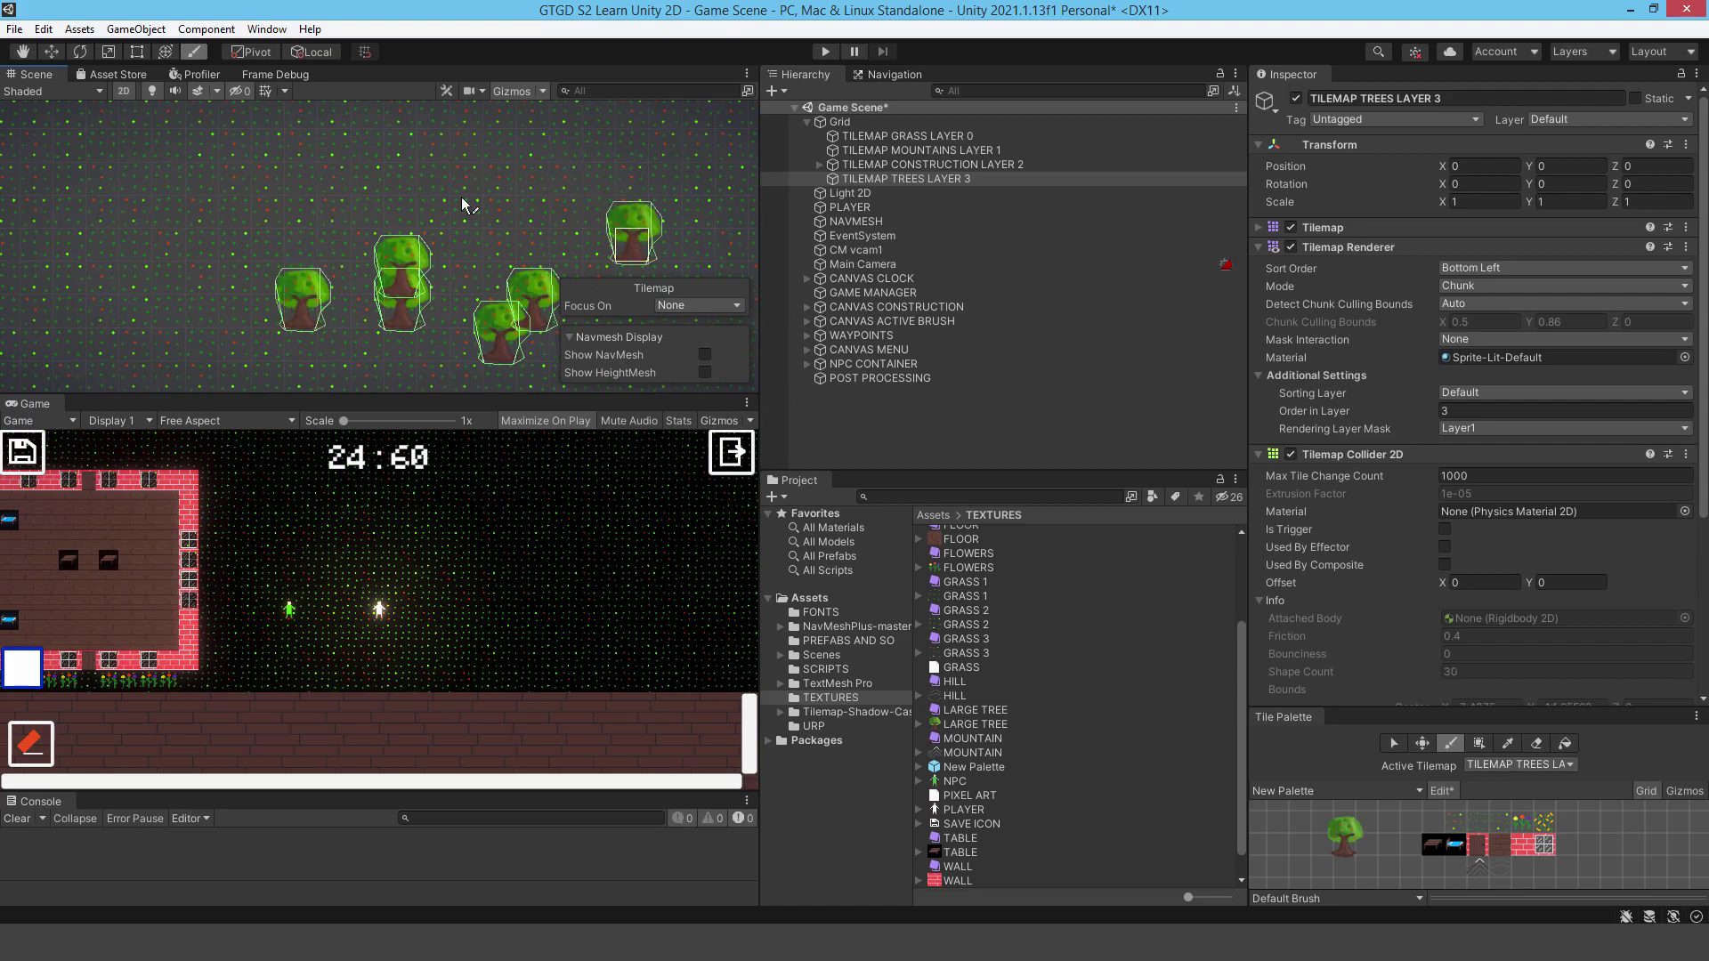
click(169, 227)
click(269, 227)
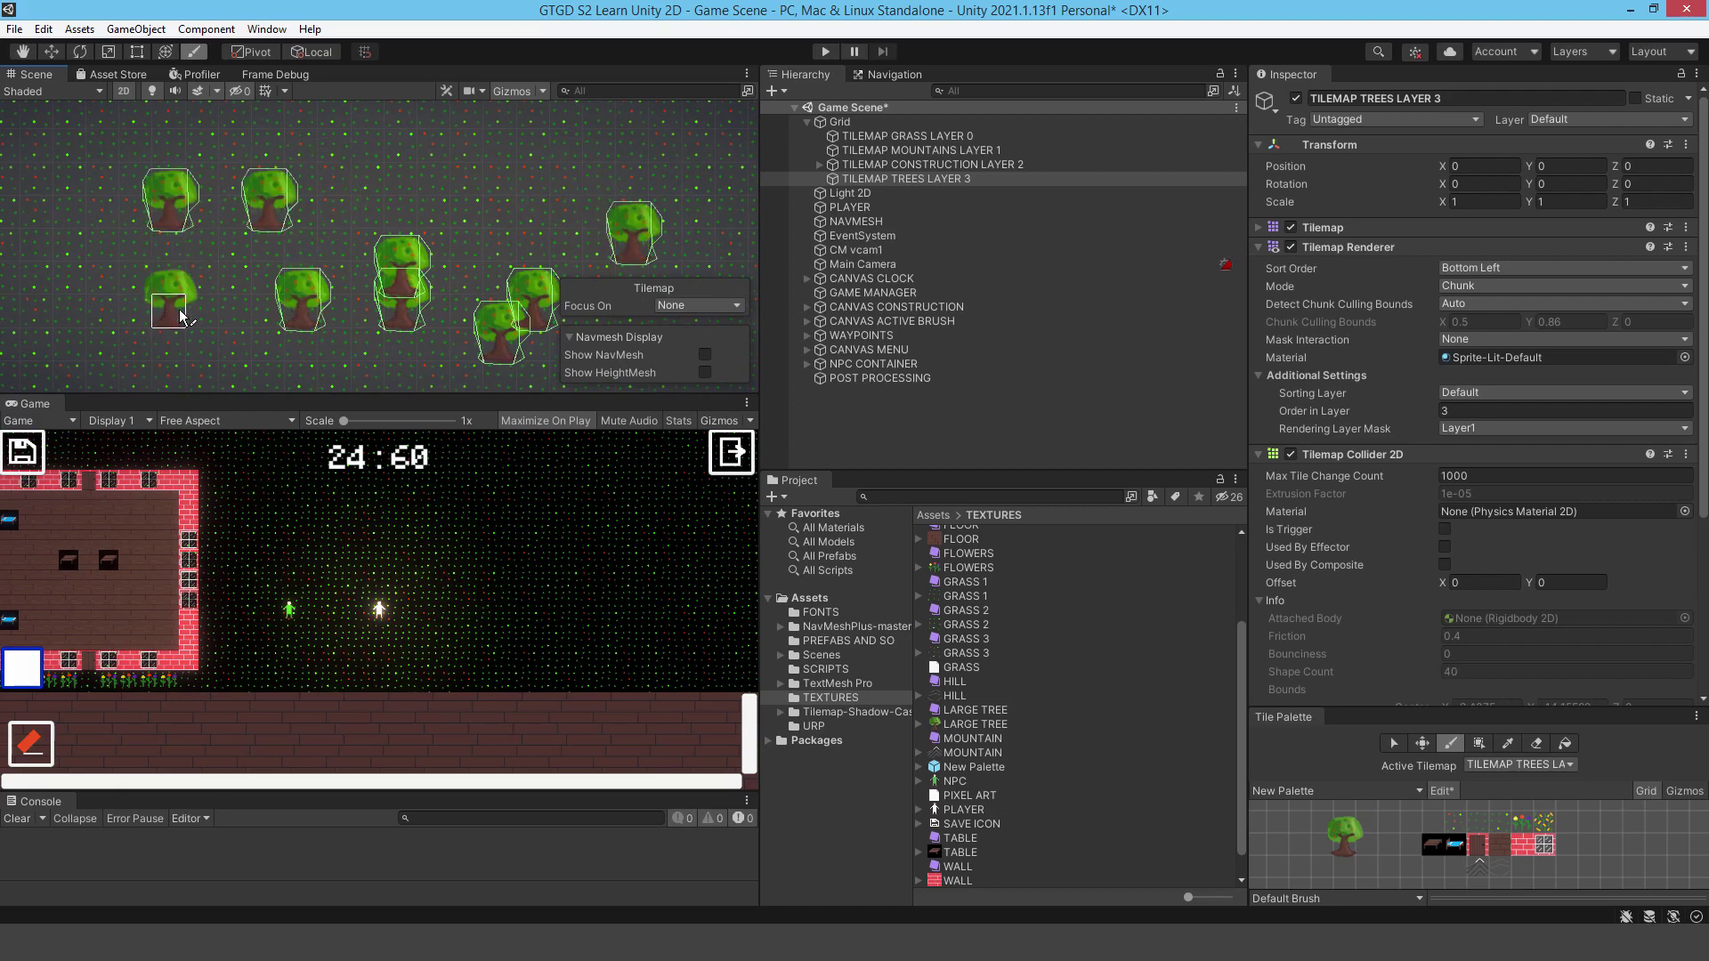
click(196, 328)
click(93, 265)
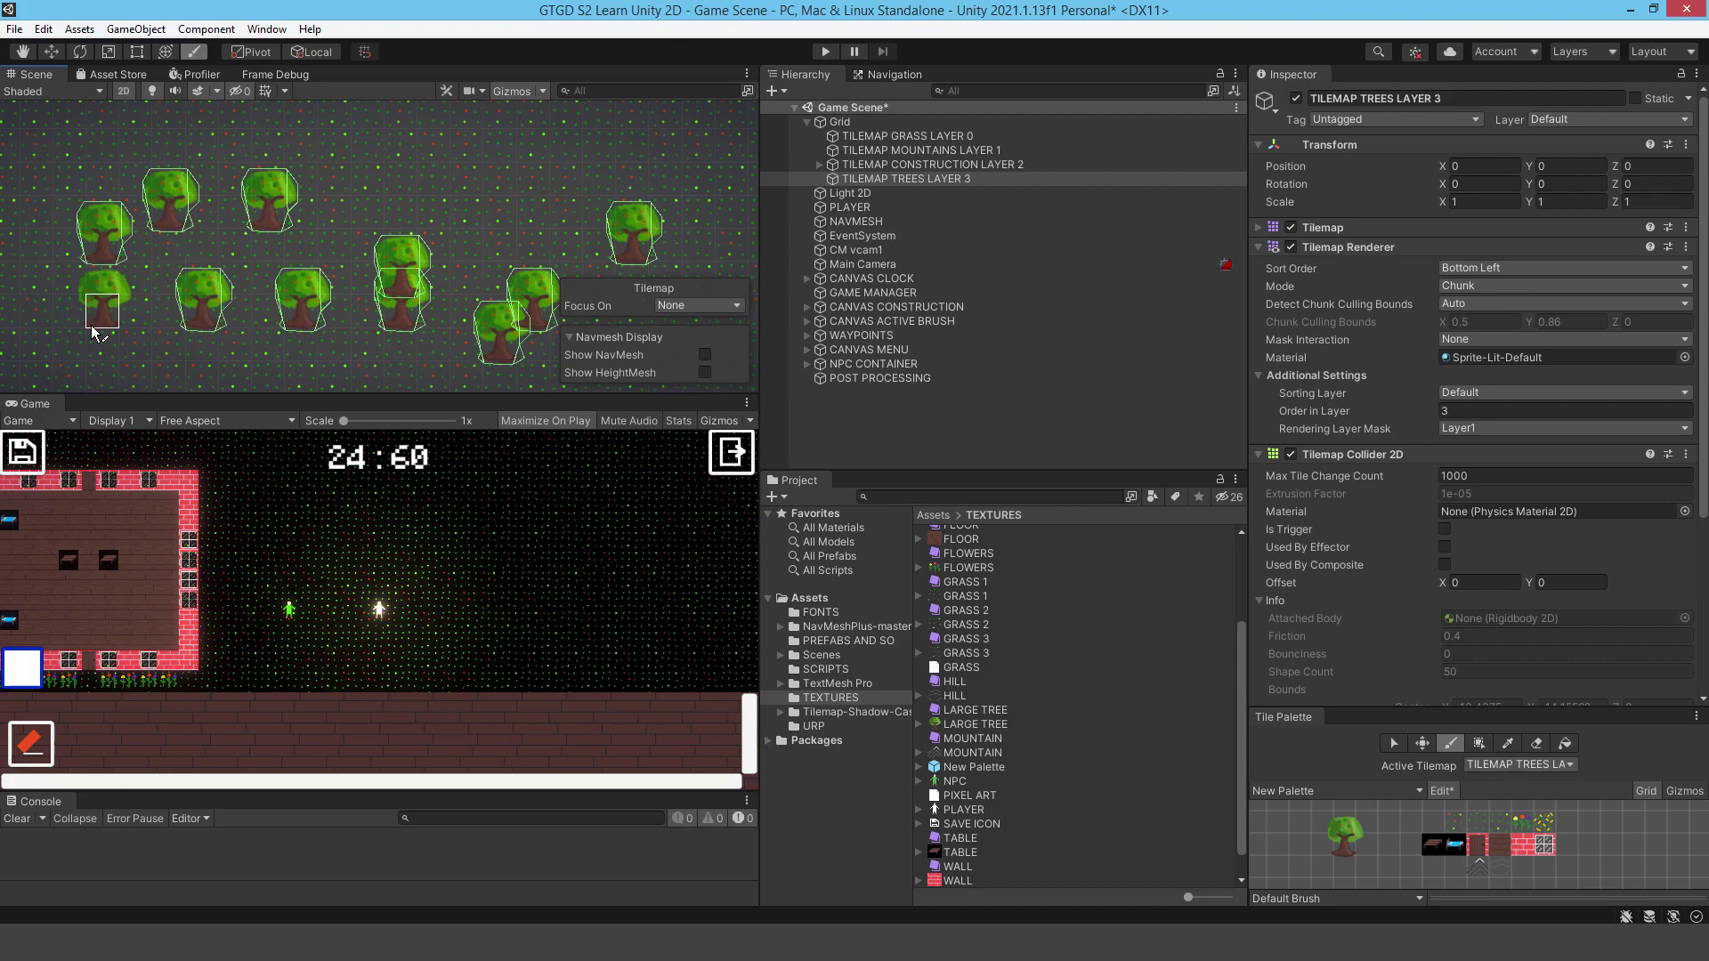
click(61, 361)
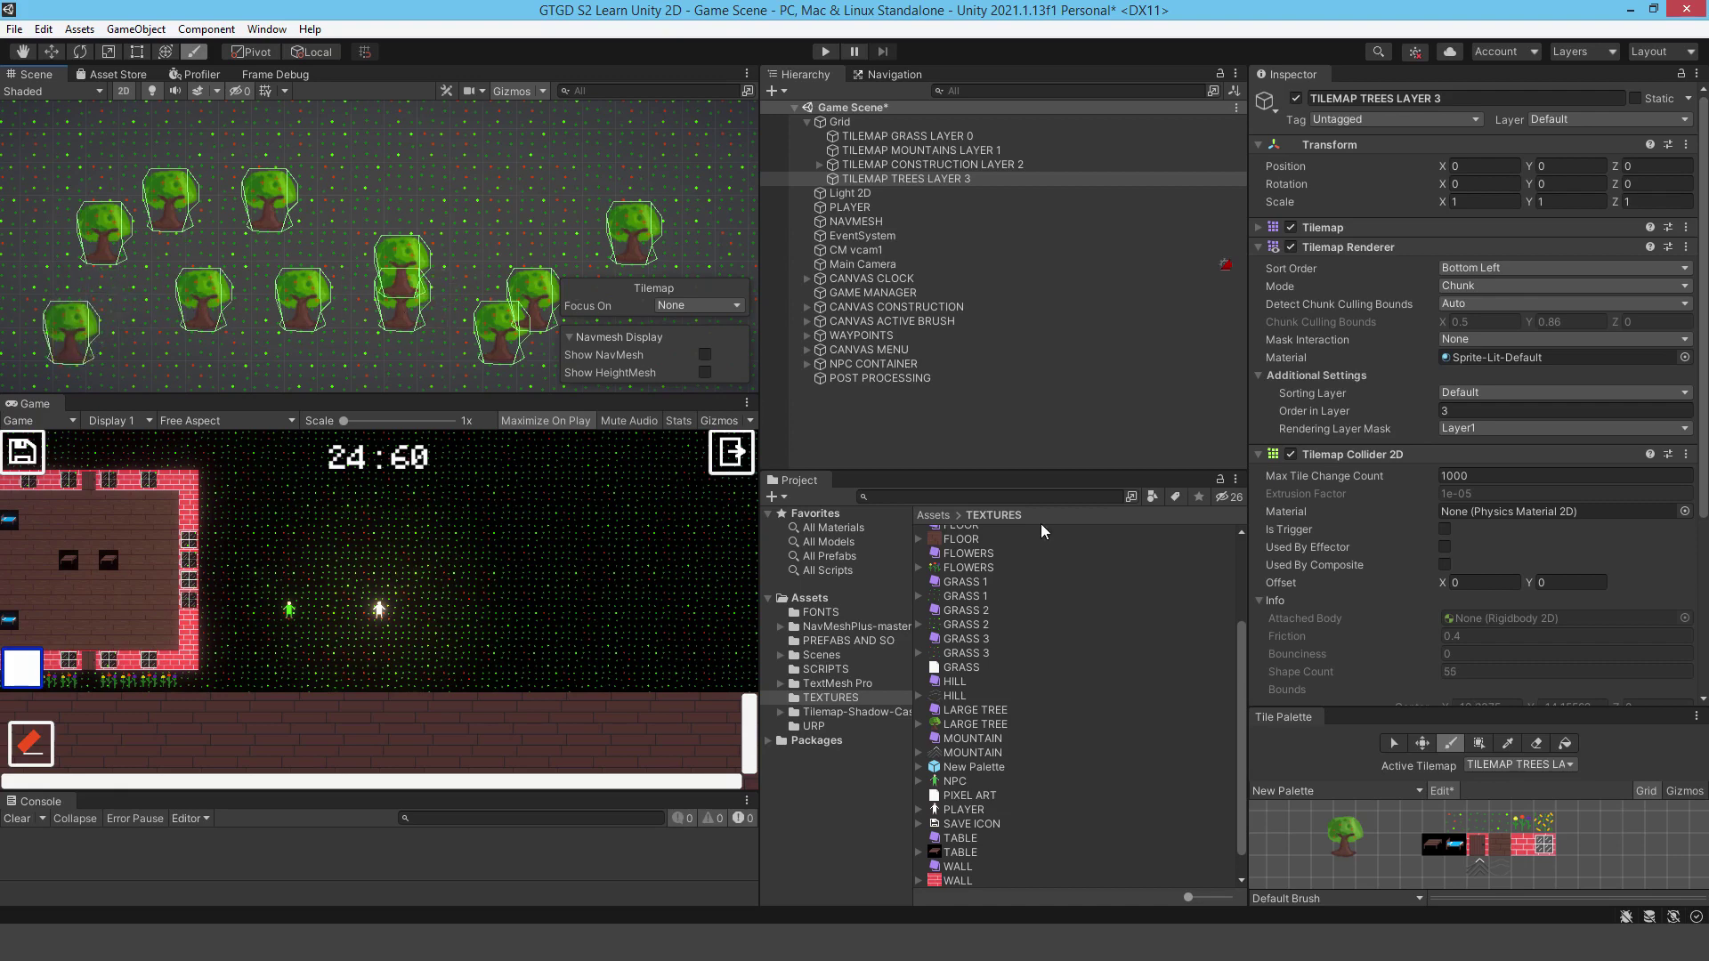
Step: Bake the NAVMESH, show it over the scene, and switch the palette back to Select
click(857, 221)
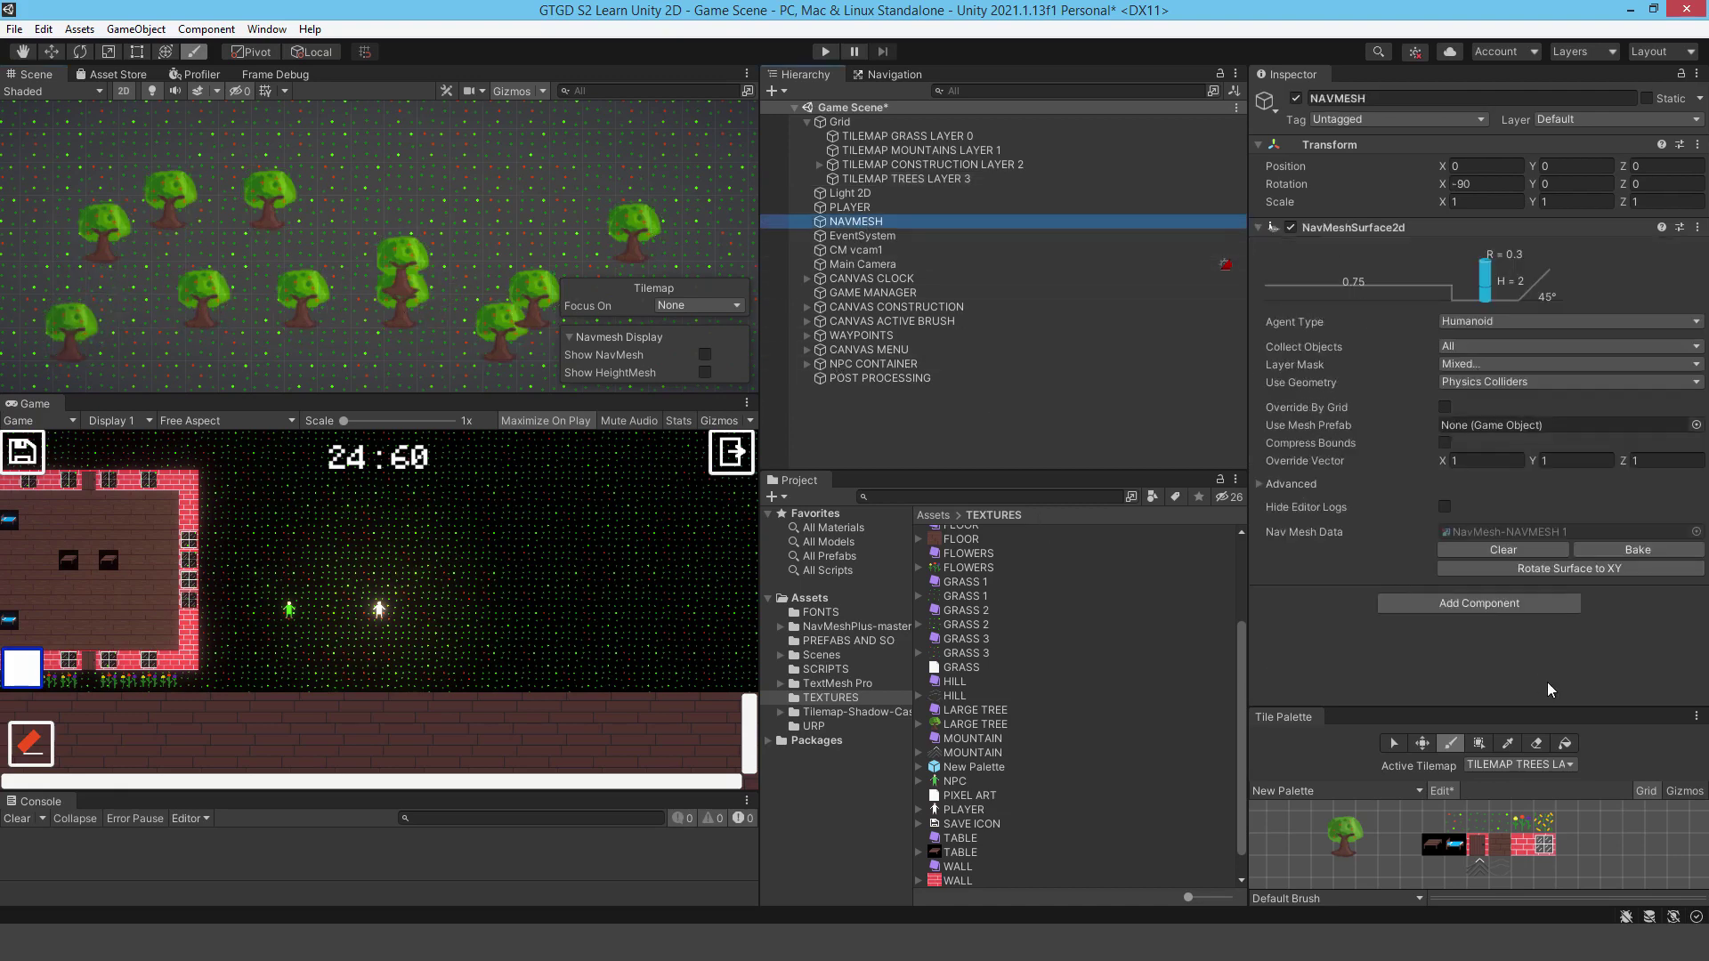
click(1620, 550)
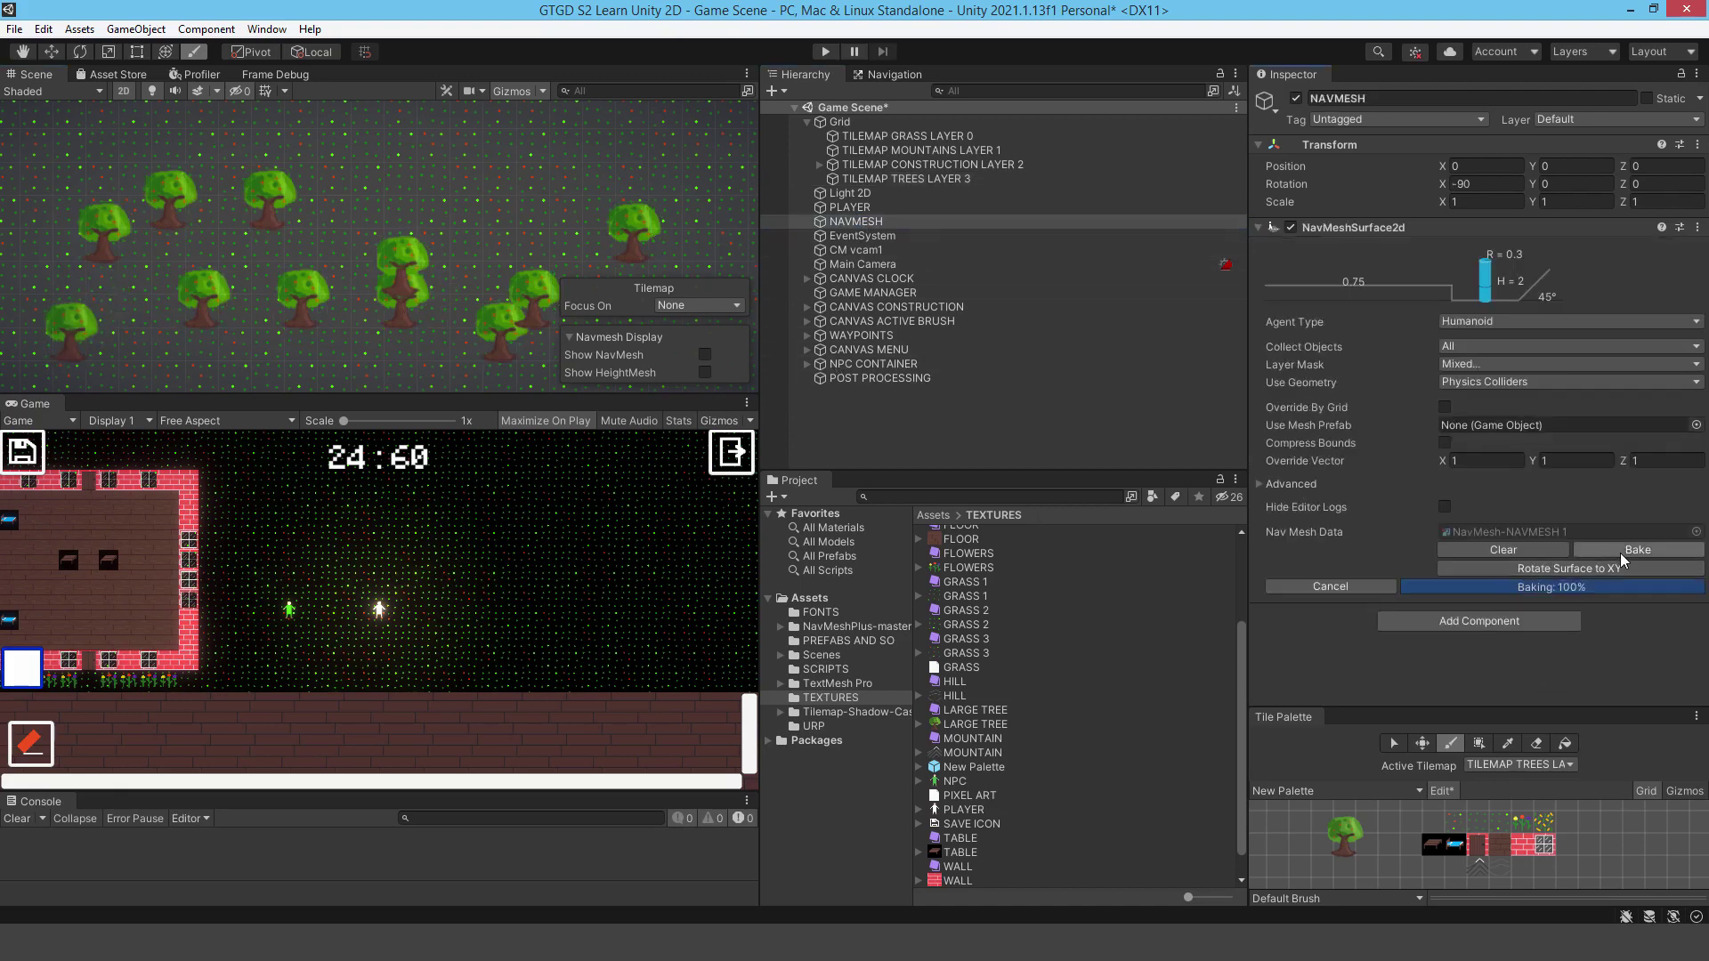
click(704, 355)
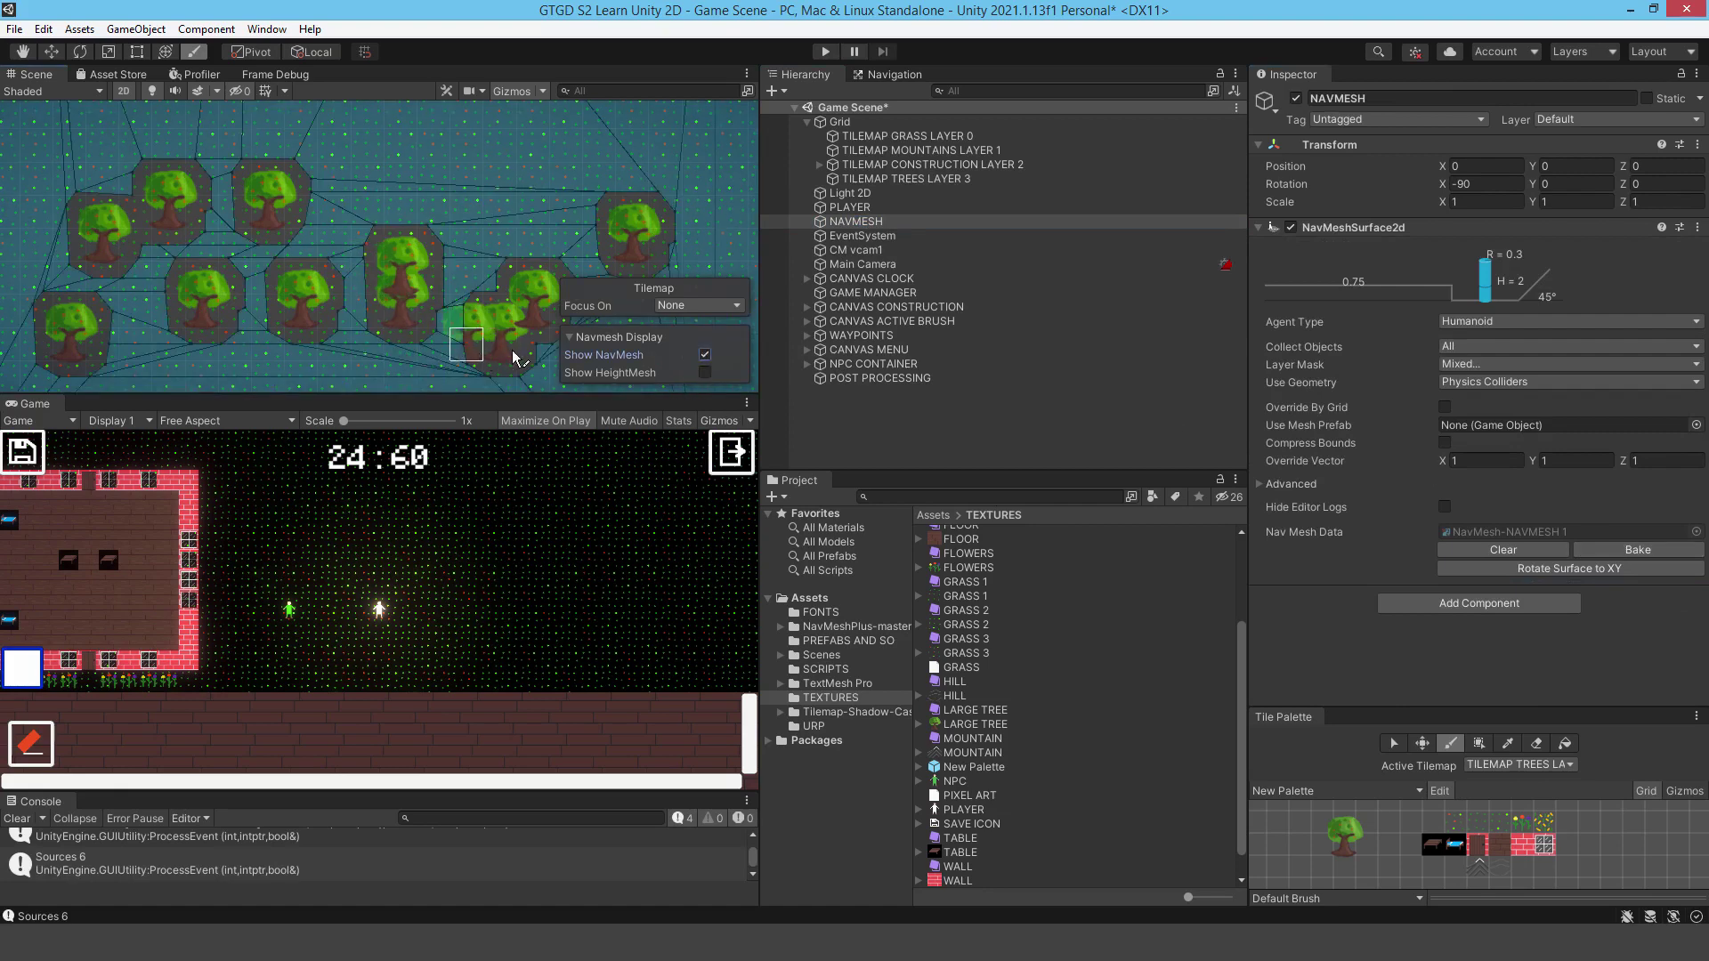
click(1393, 743)
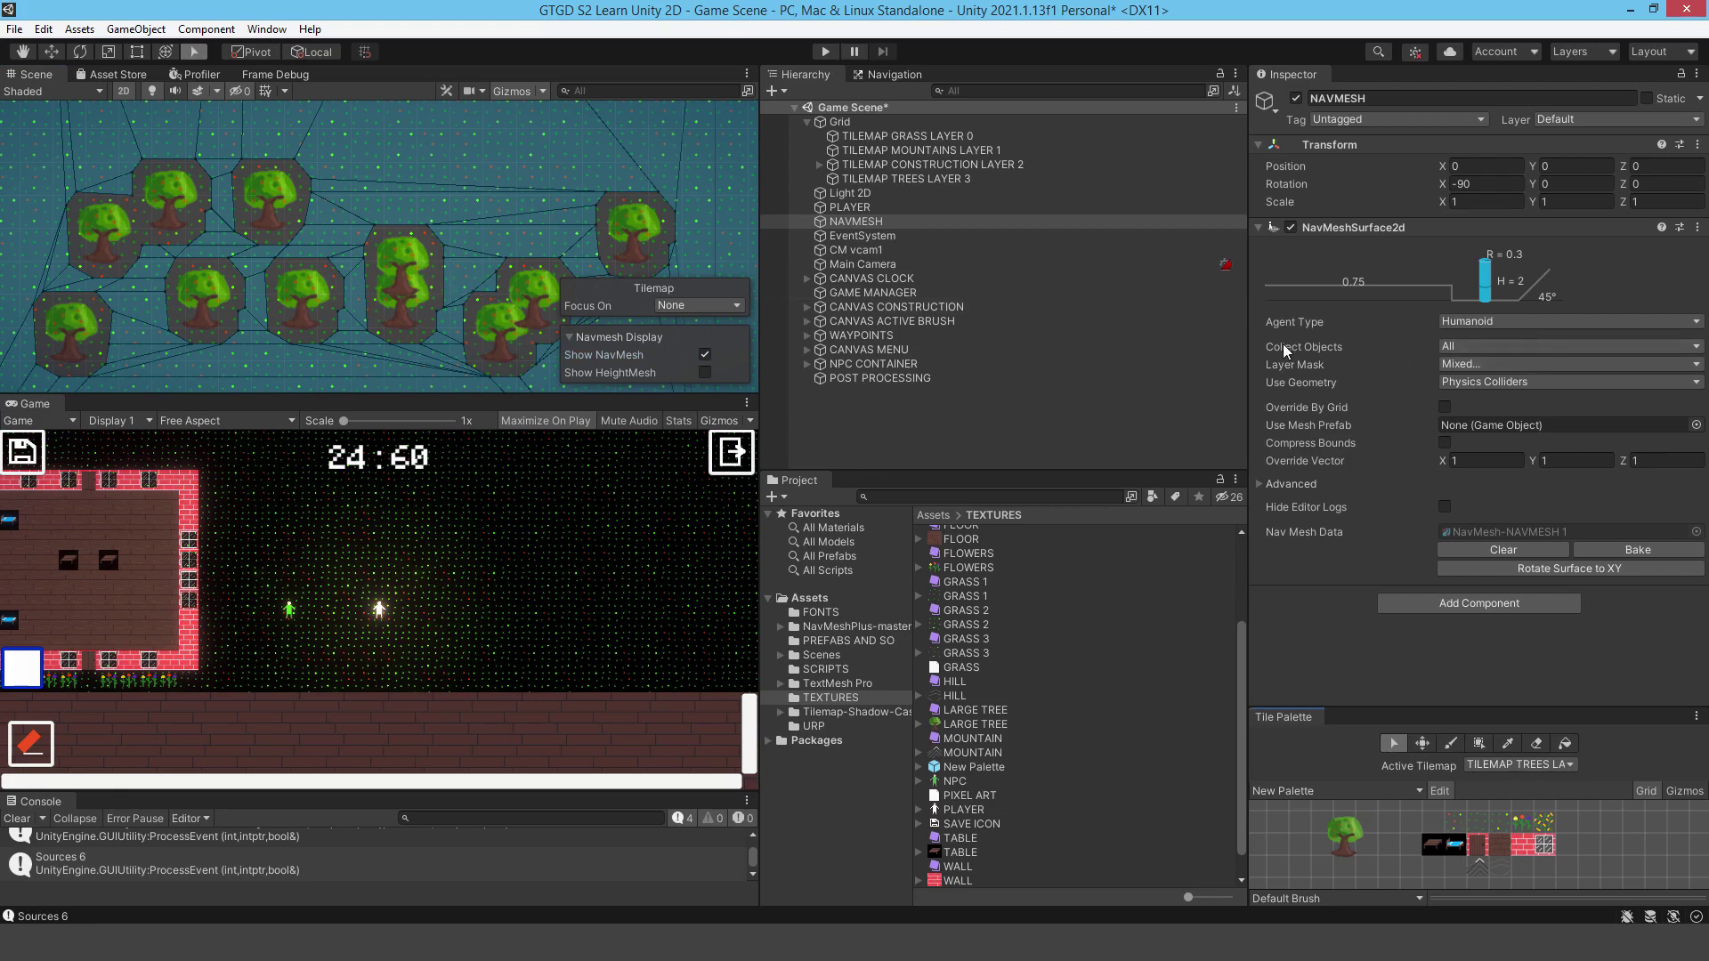
click(878, 179)
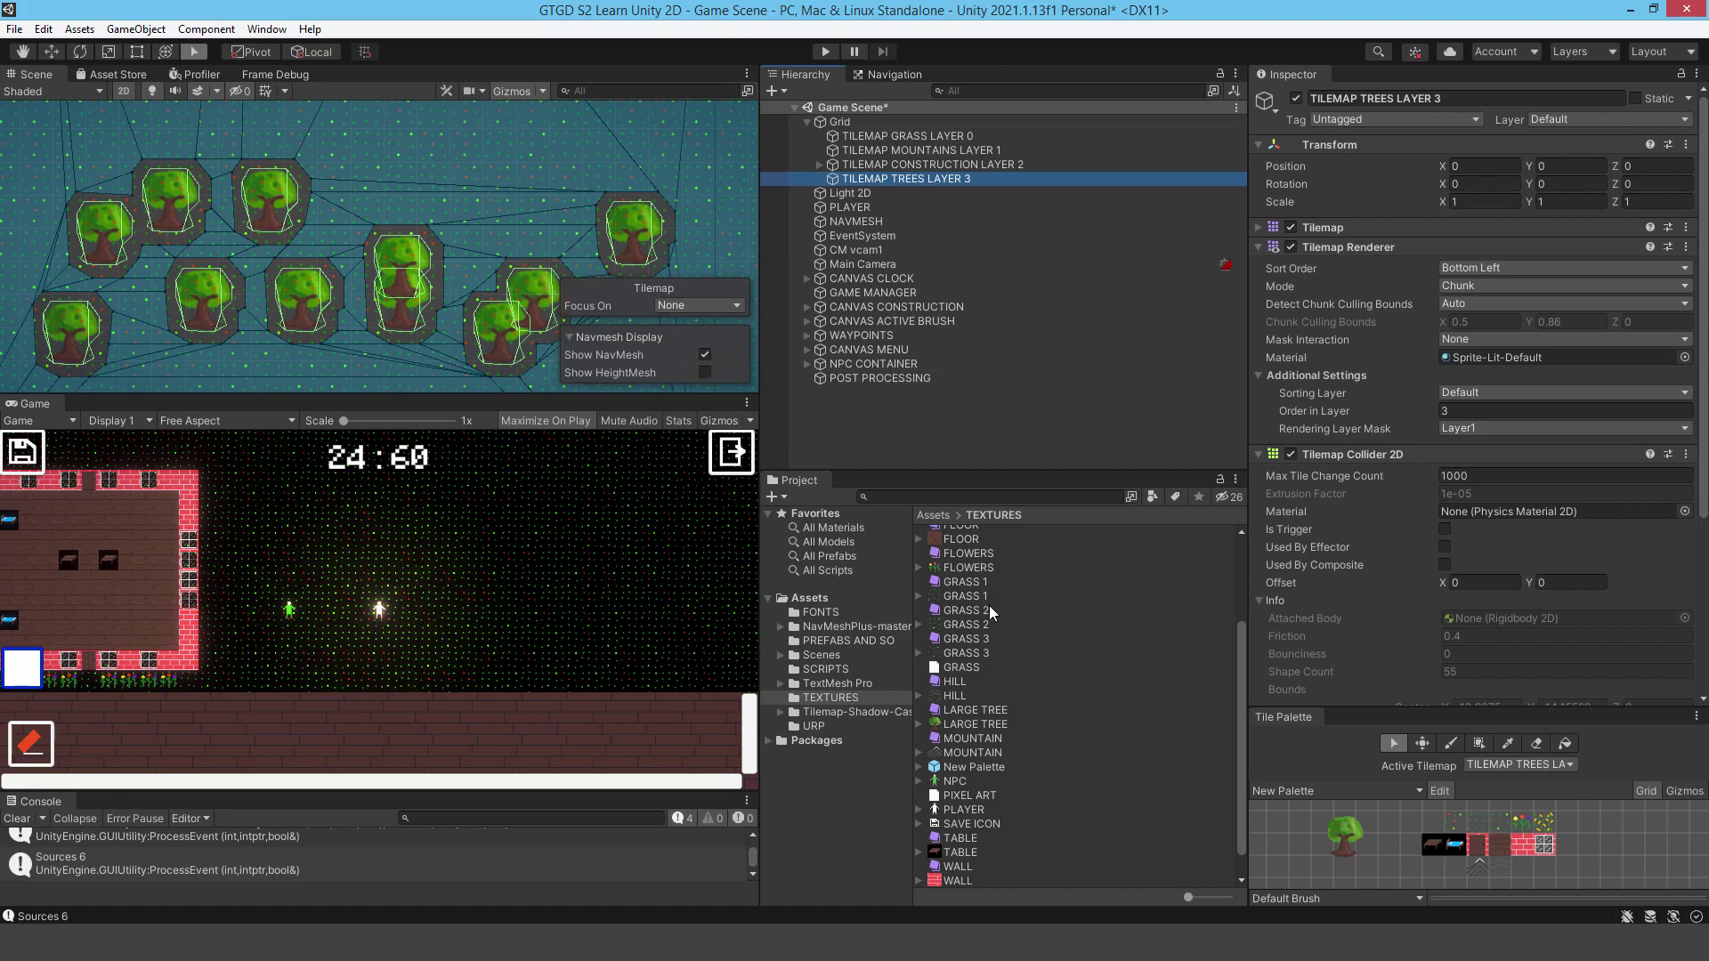
Step: Draw a Custom Physics Shape box over only LARGE TREE's trunk in the Sprite Editor
click(950, 712)
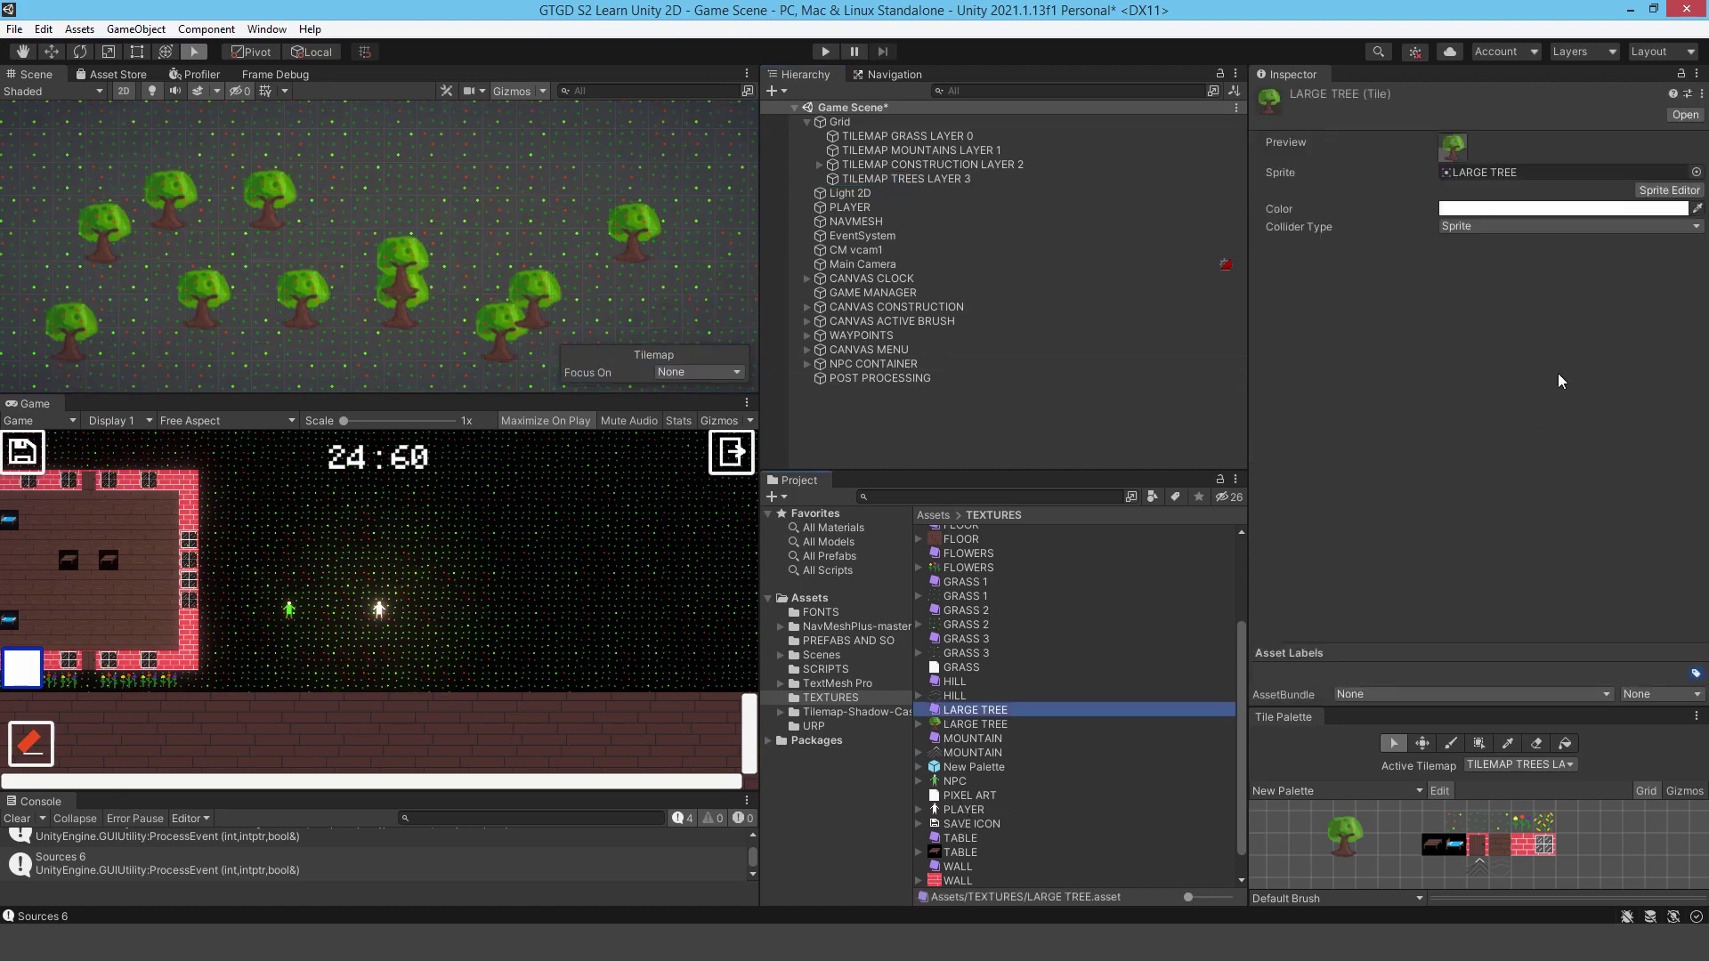
click(1680, 188)
click(550, 108)
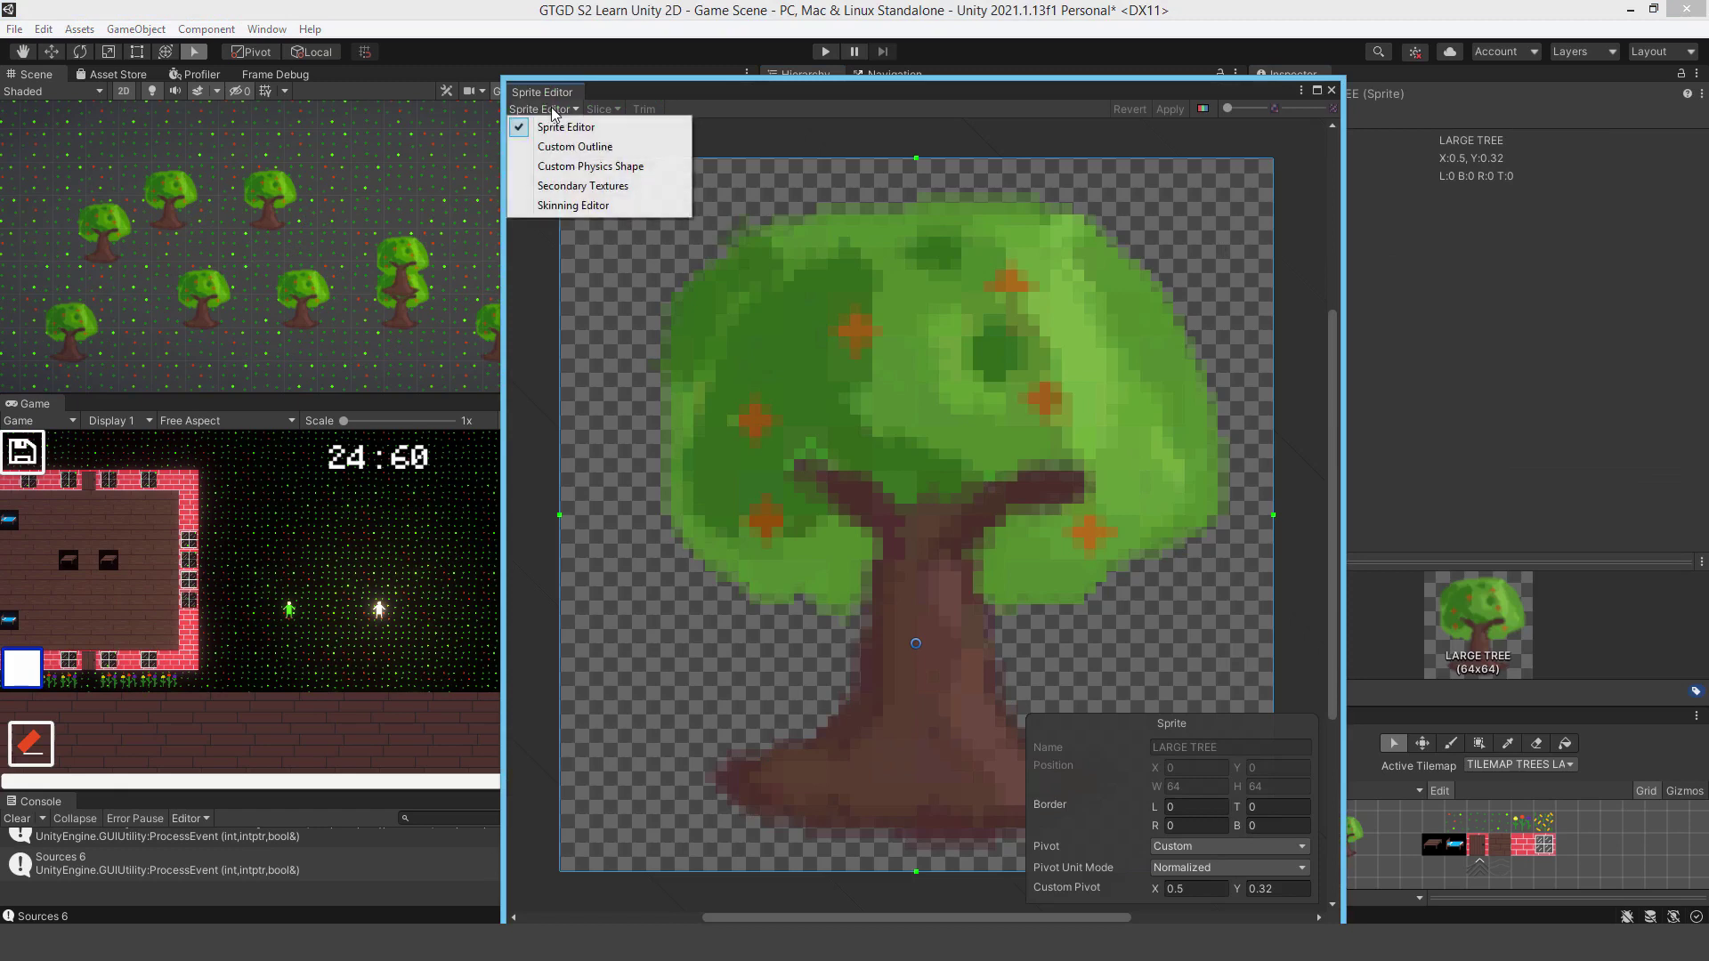
click(573, 171)
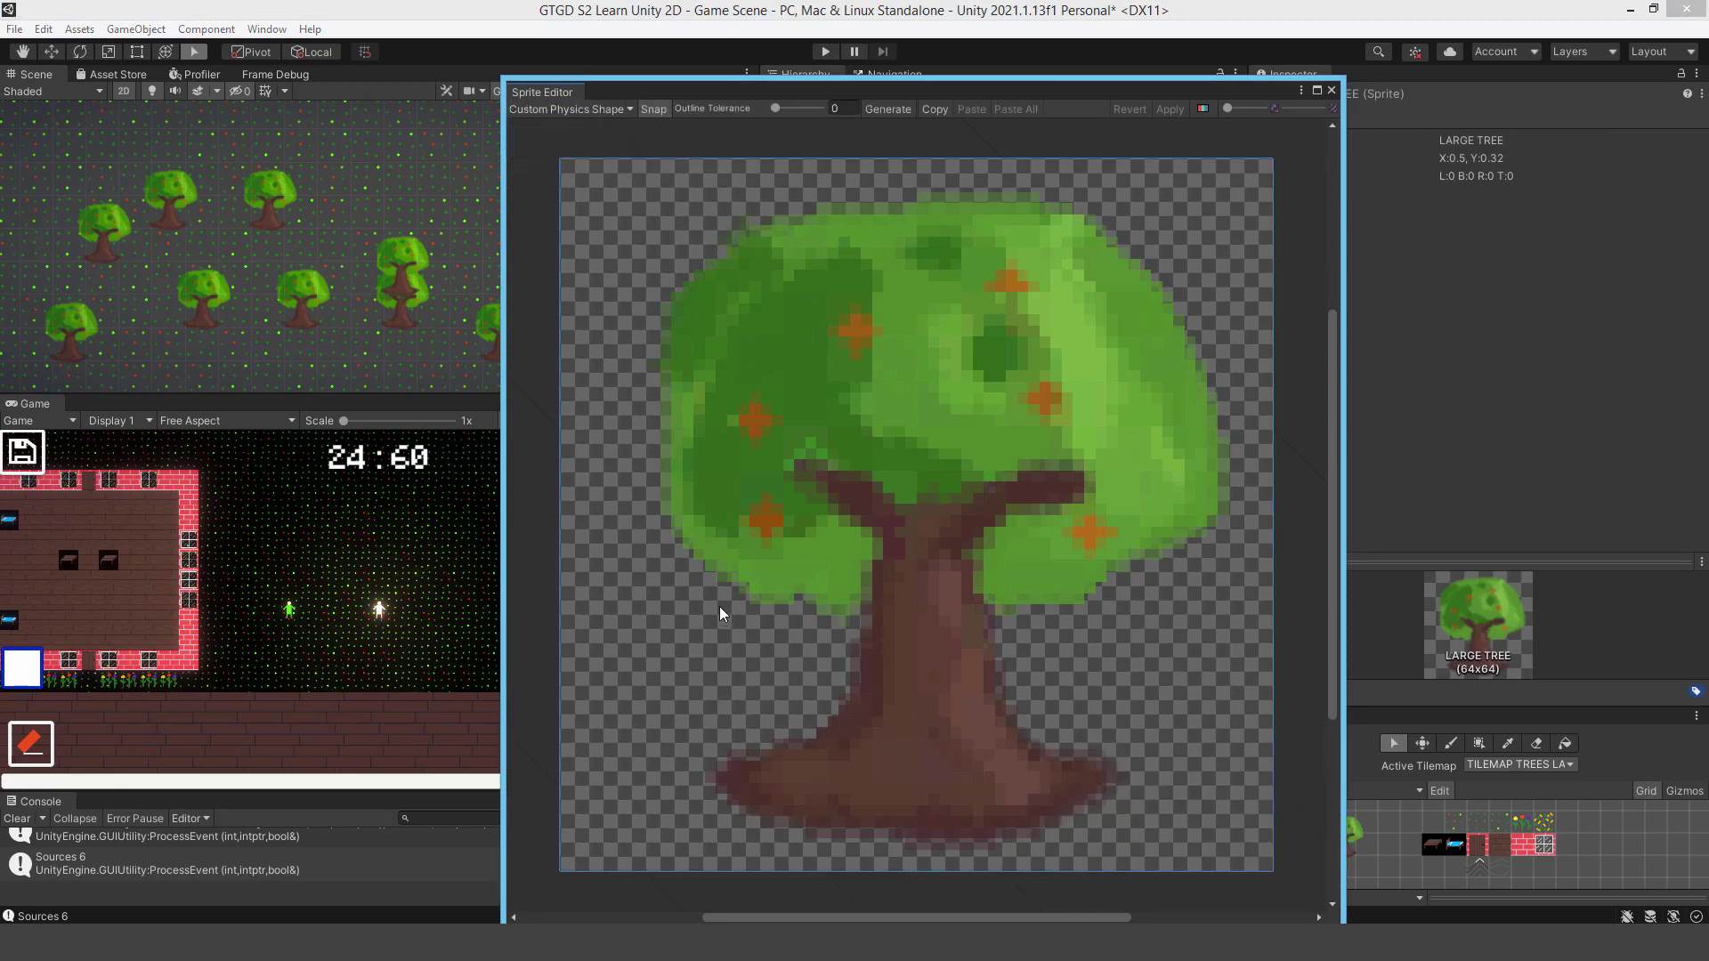
drag(718, 607, 1092, 820)
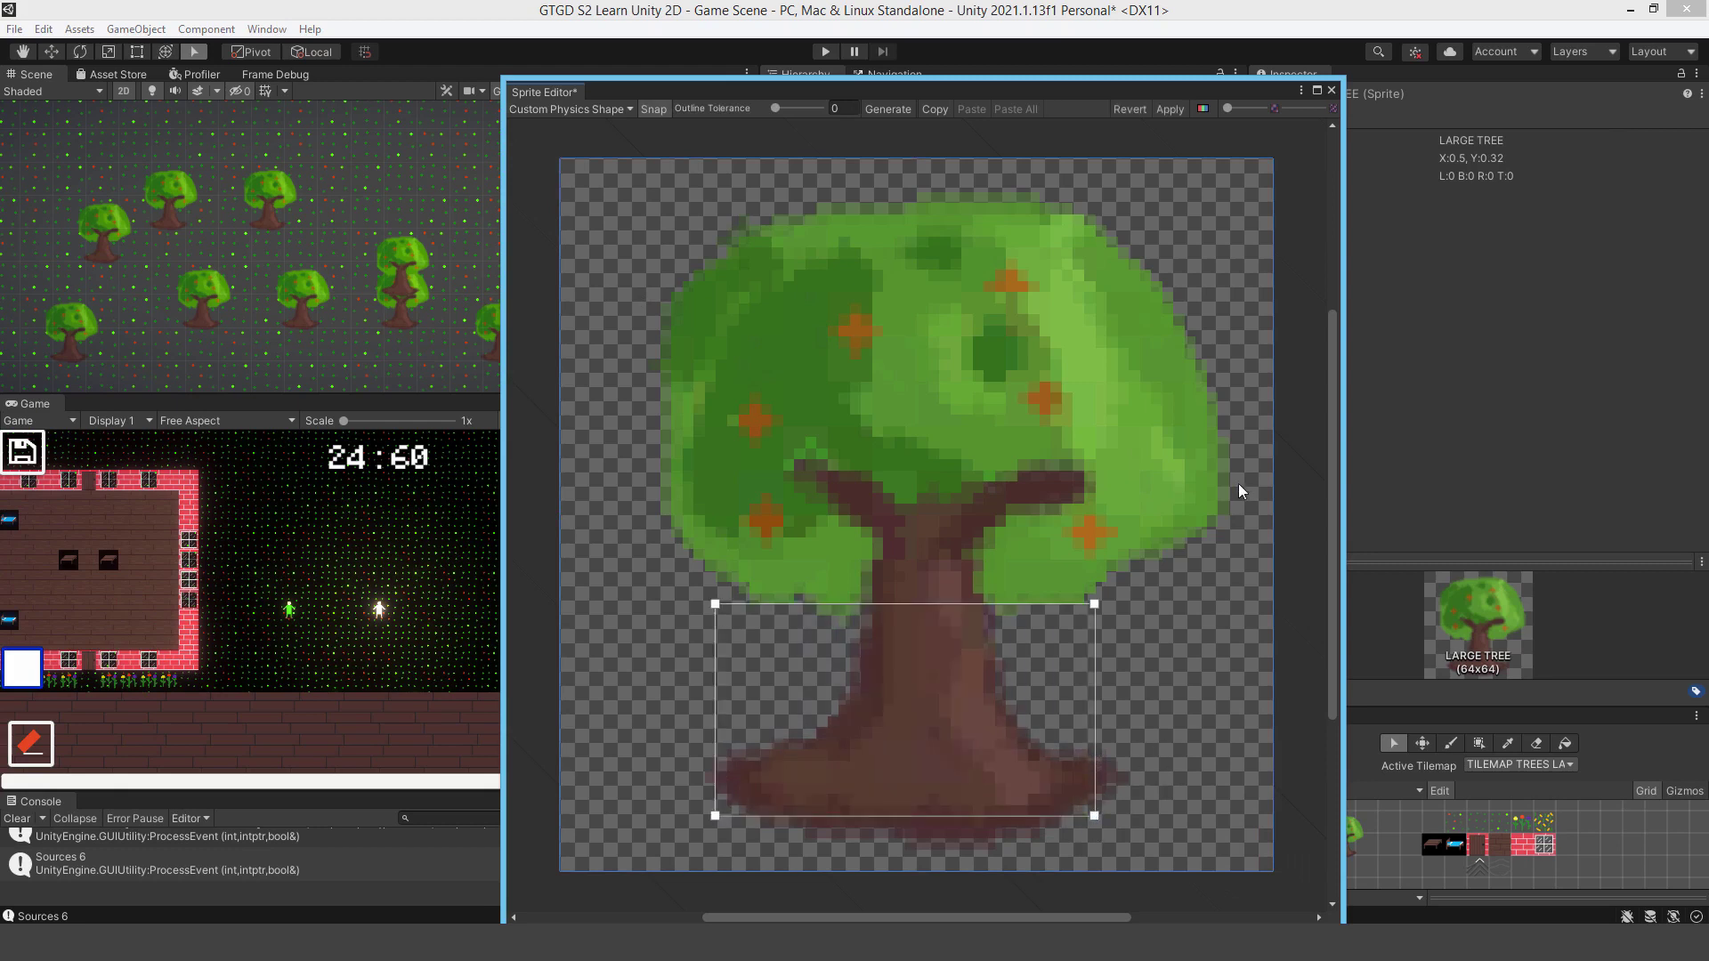
click(1157, 126)
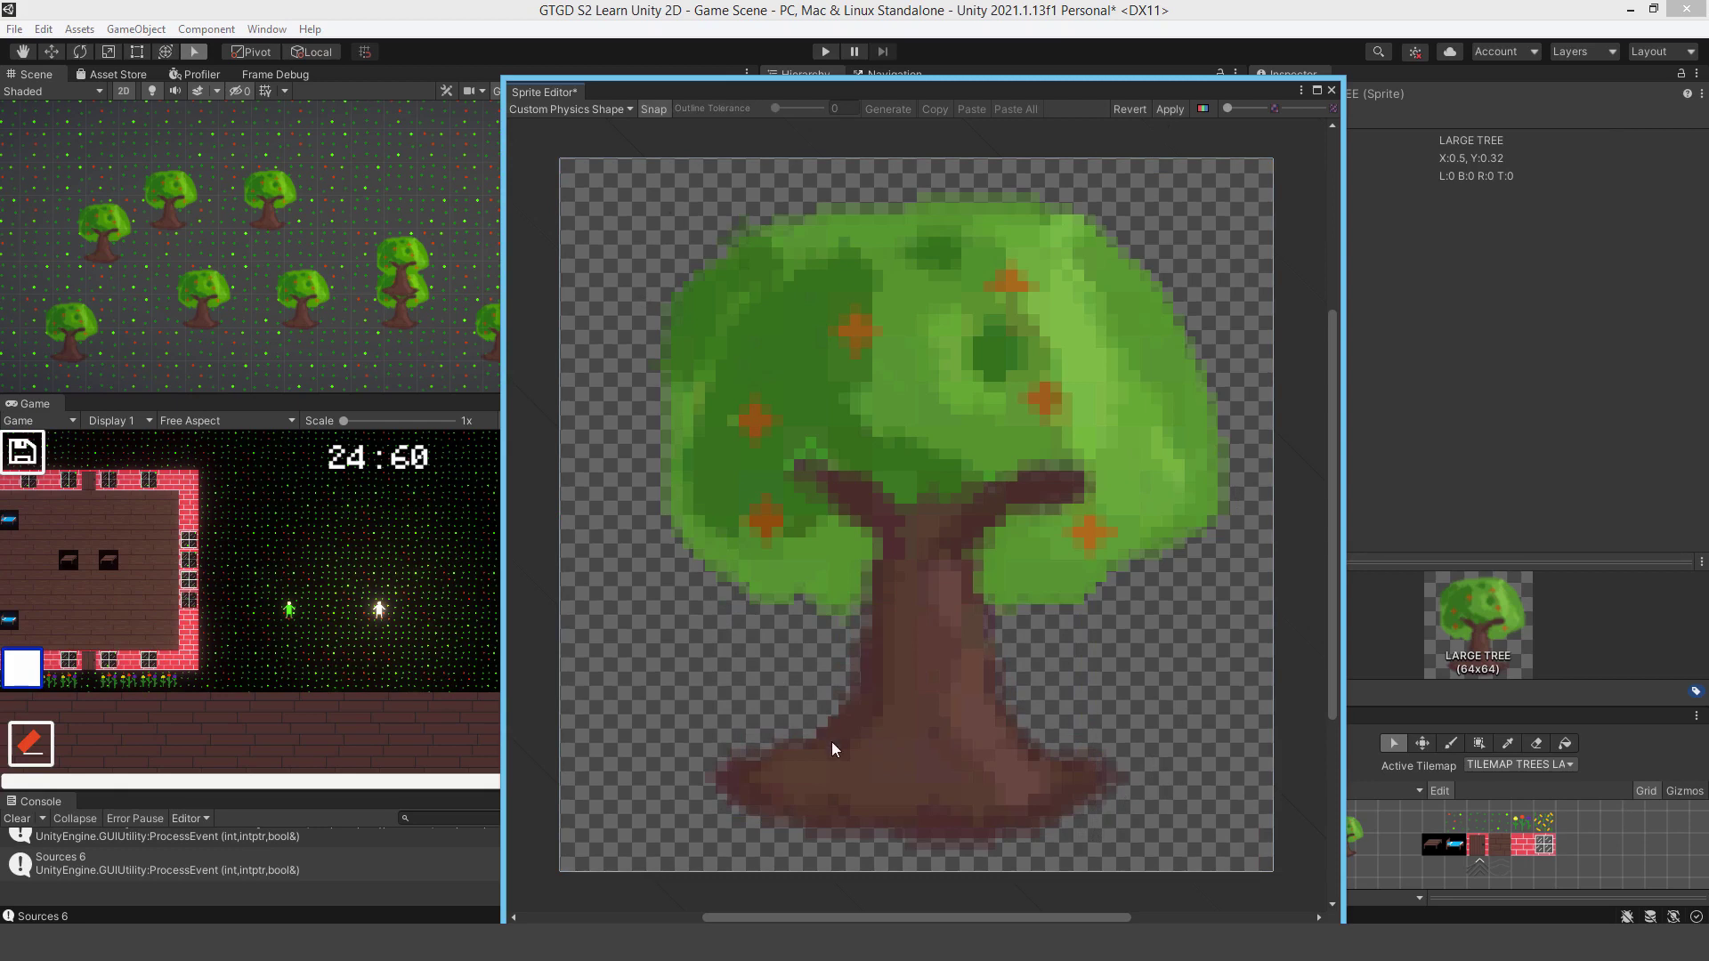
click(721, 631)
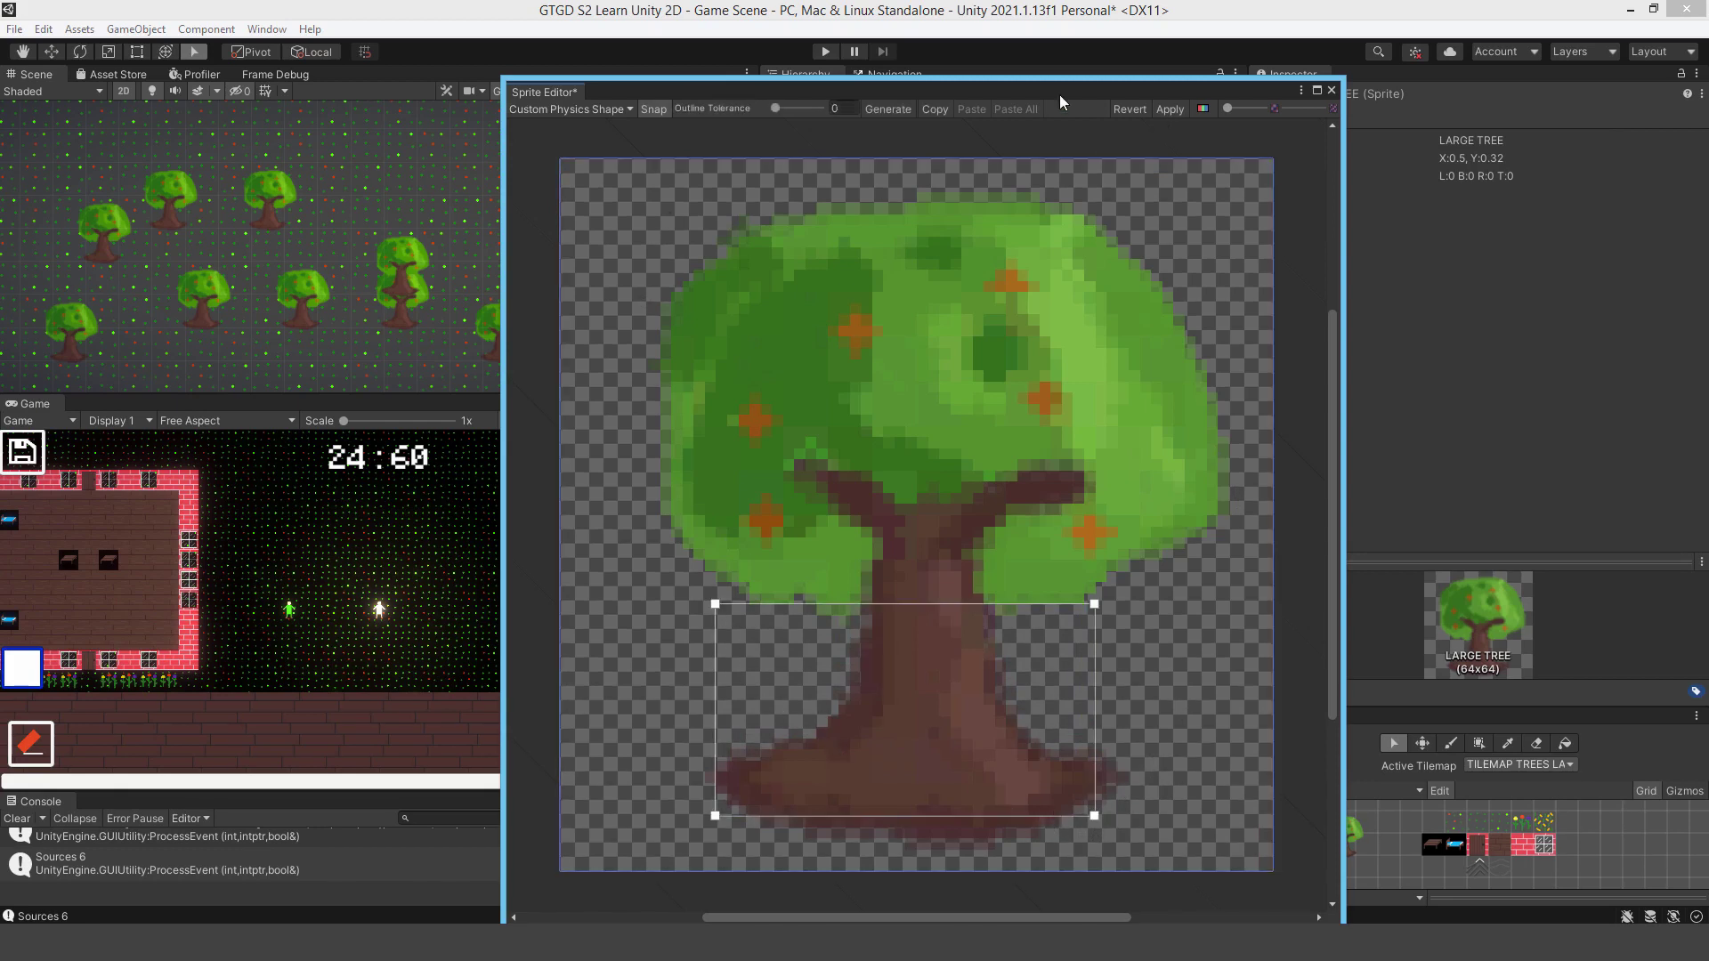
click(1330, 90)
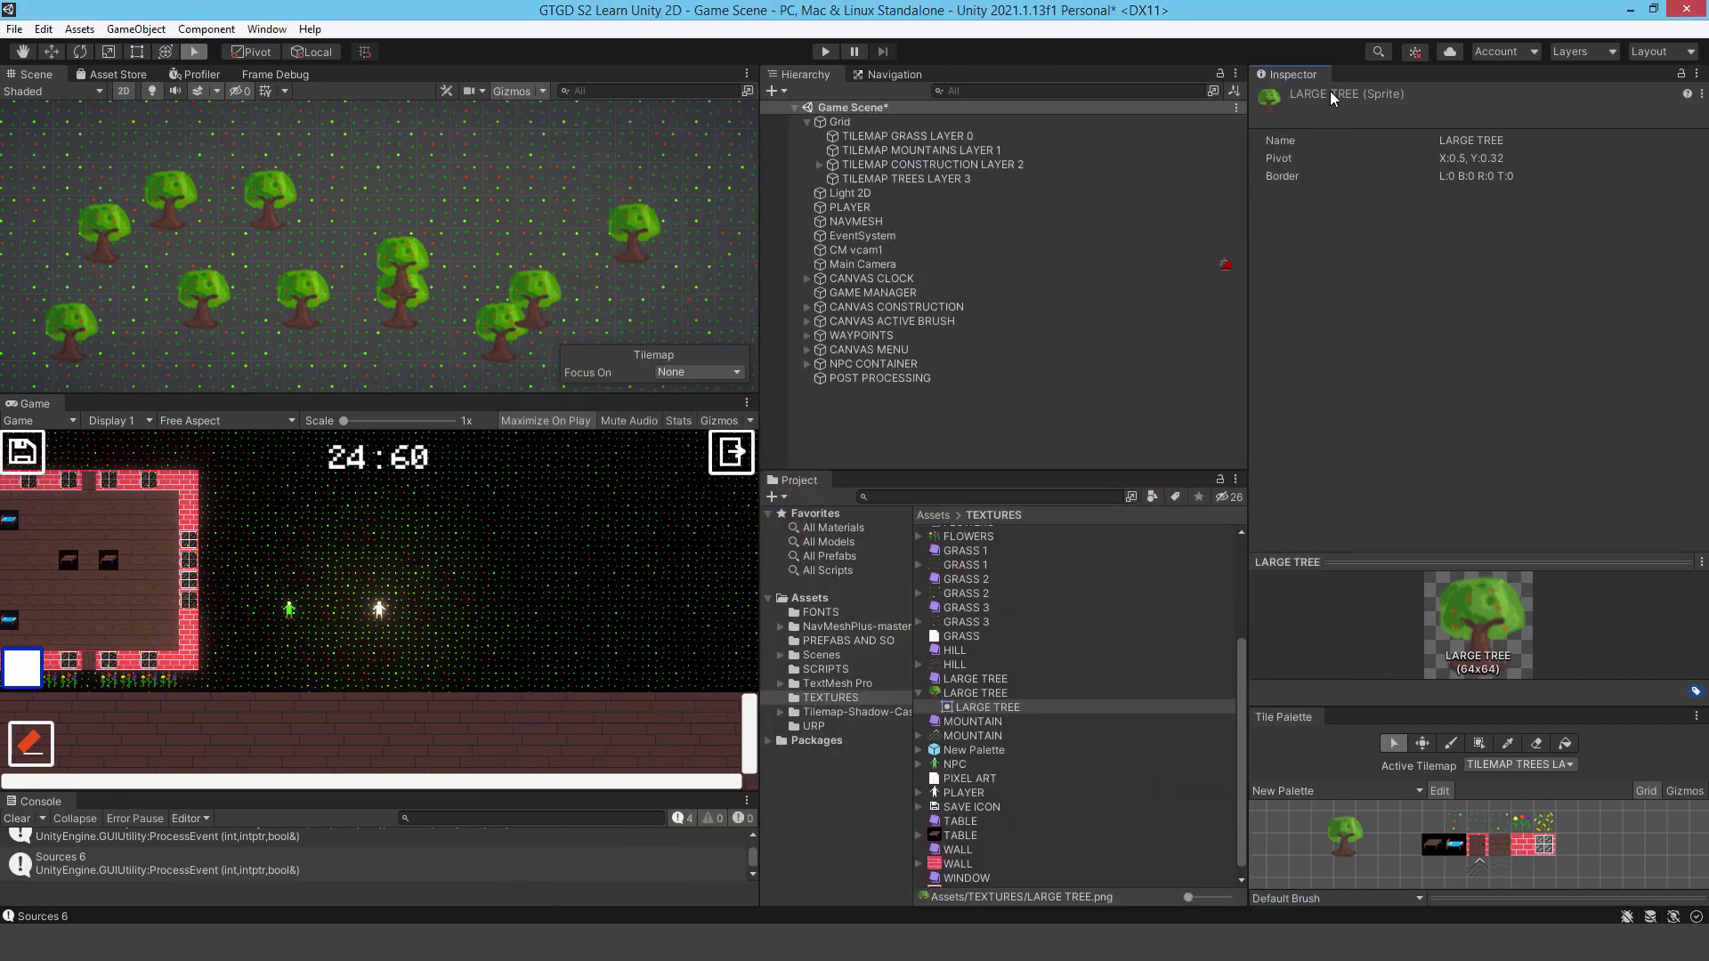
Step: Refresh TILEMAP TREES LAYER 3's Tilemap Collider 2D so Shape Count drops to 11
click(895, 179)
click(900, 436)
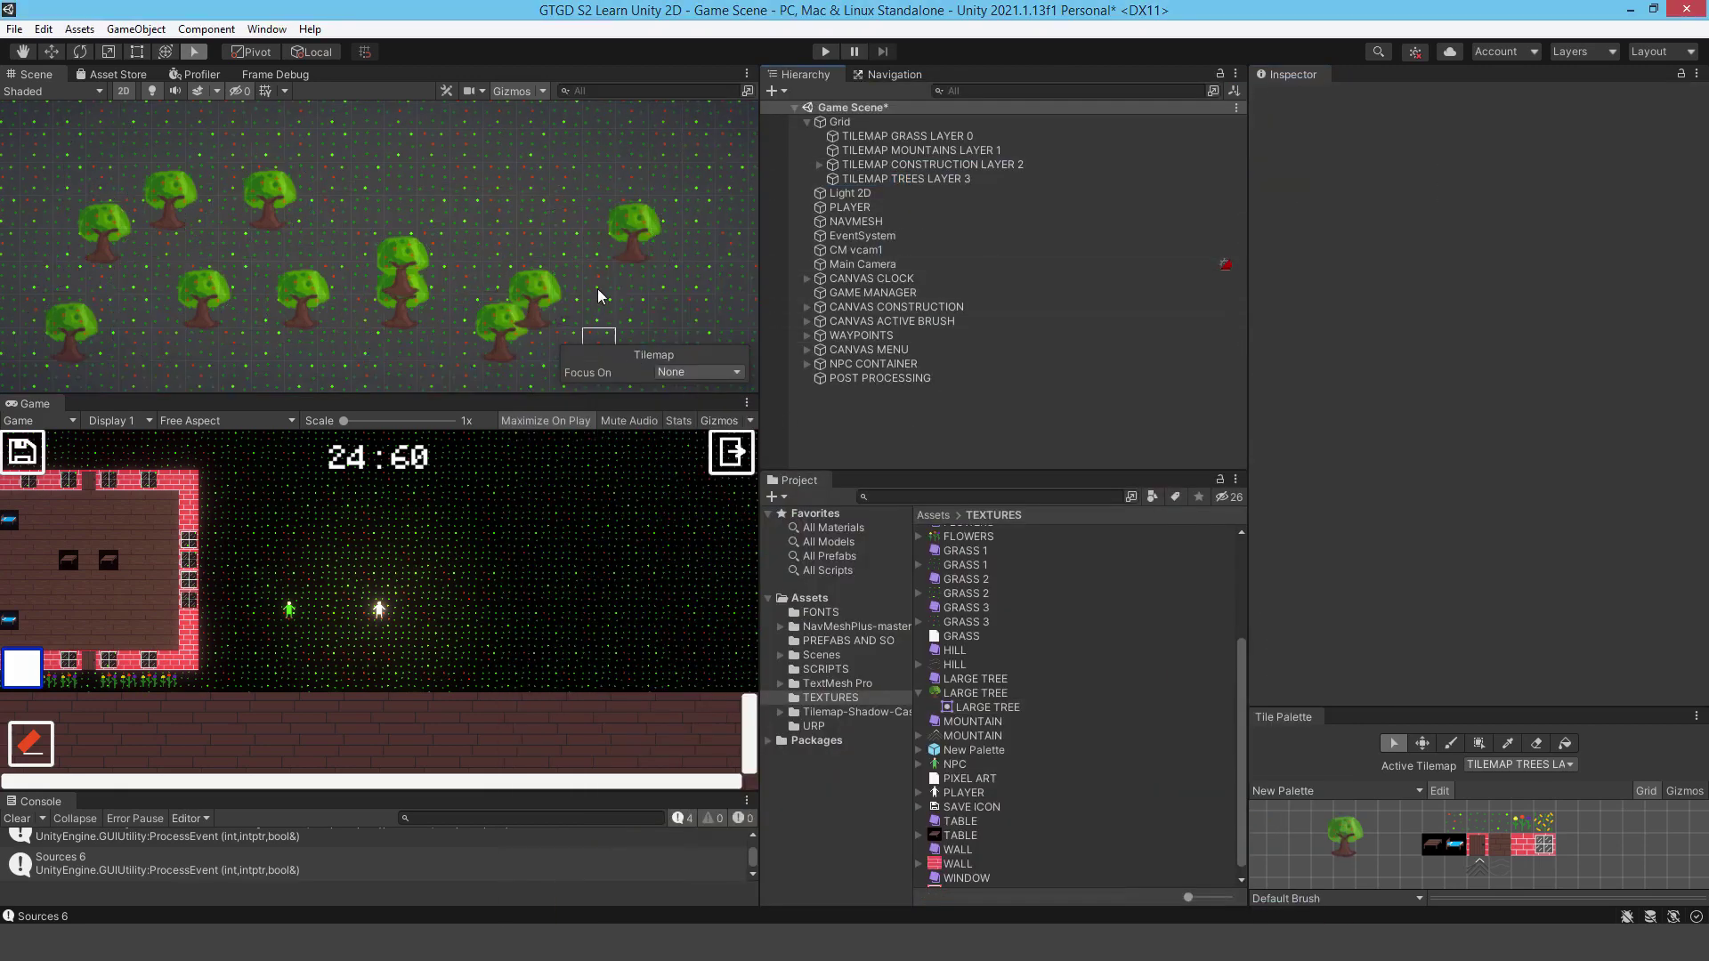
click(931, 178)
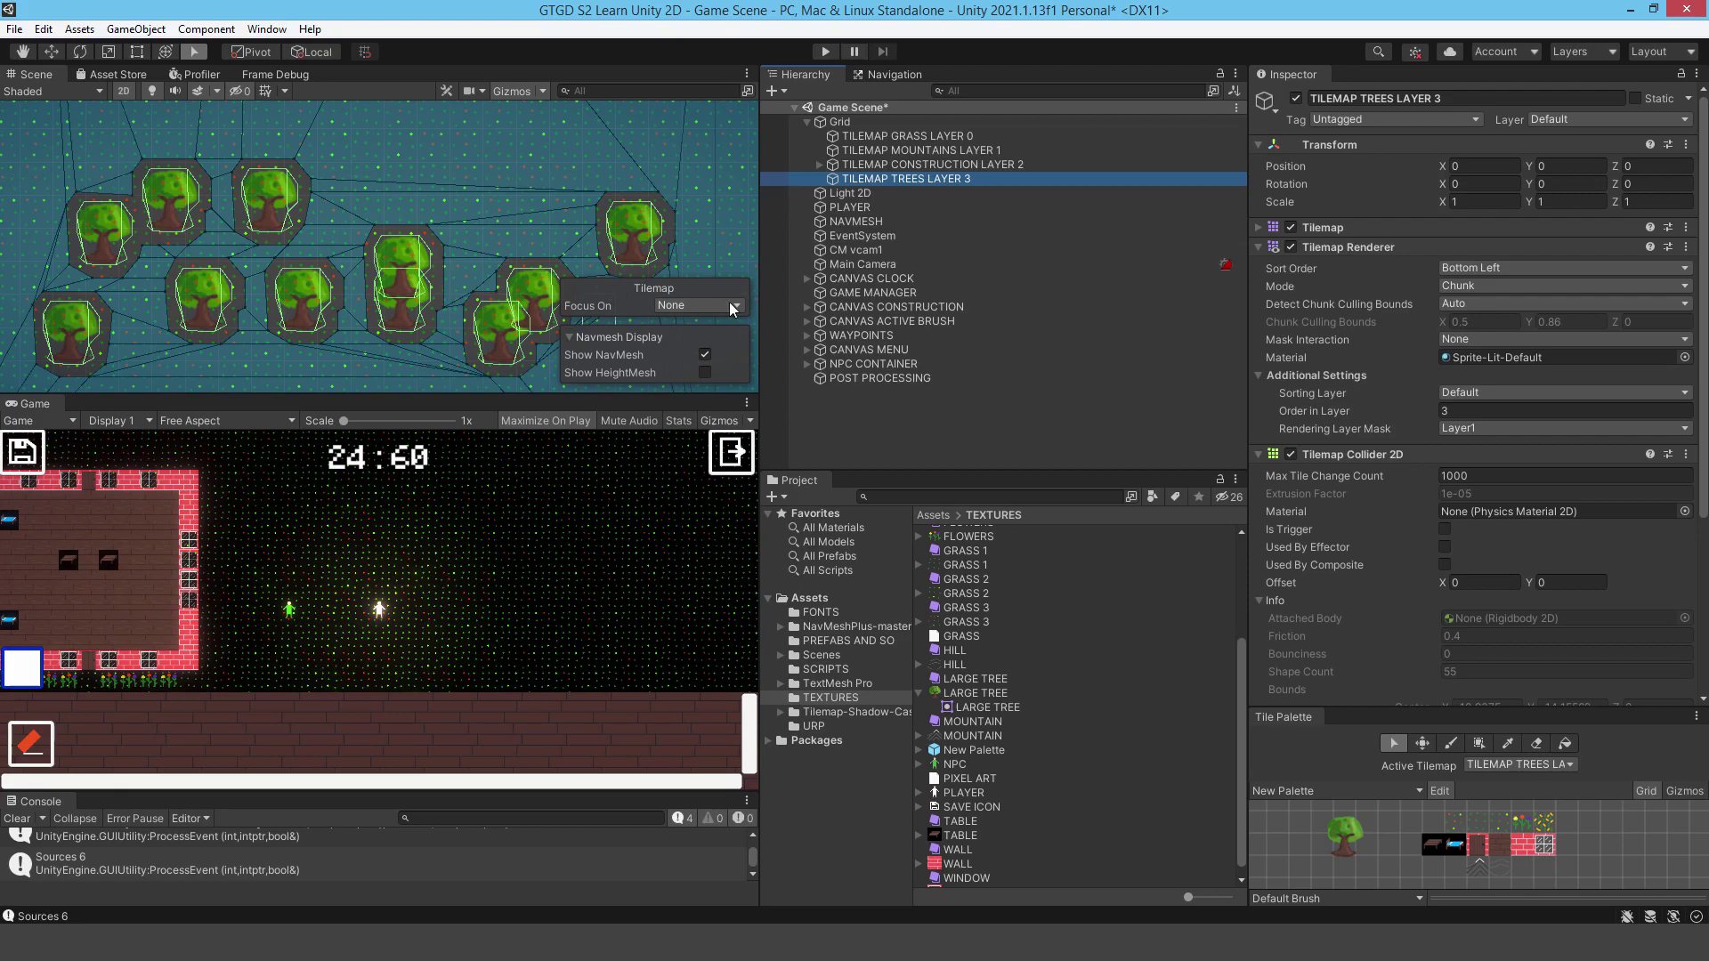
click(1290, 455)
click(1291, 455)
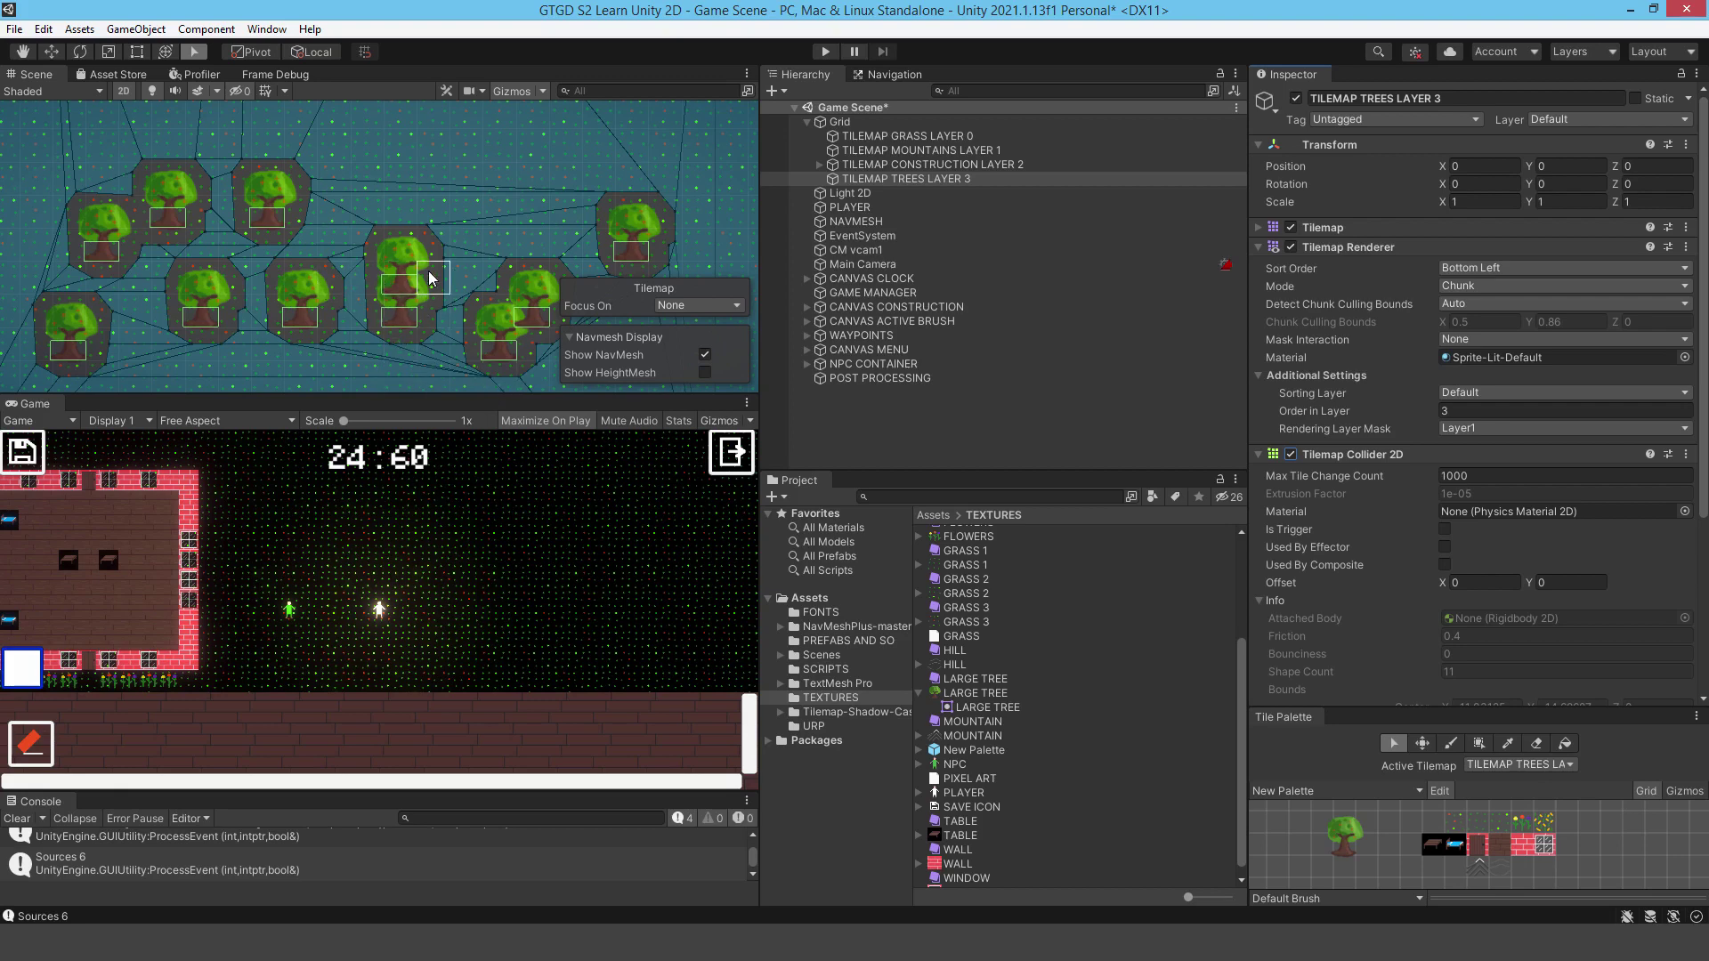
scroll(1568, 439, down, 4)
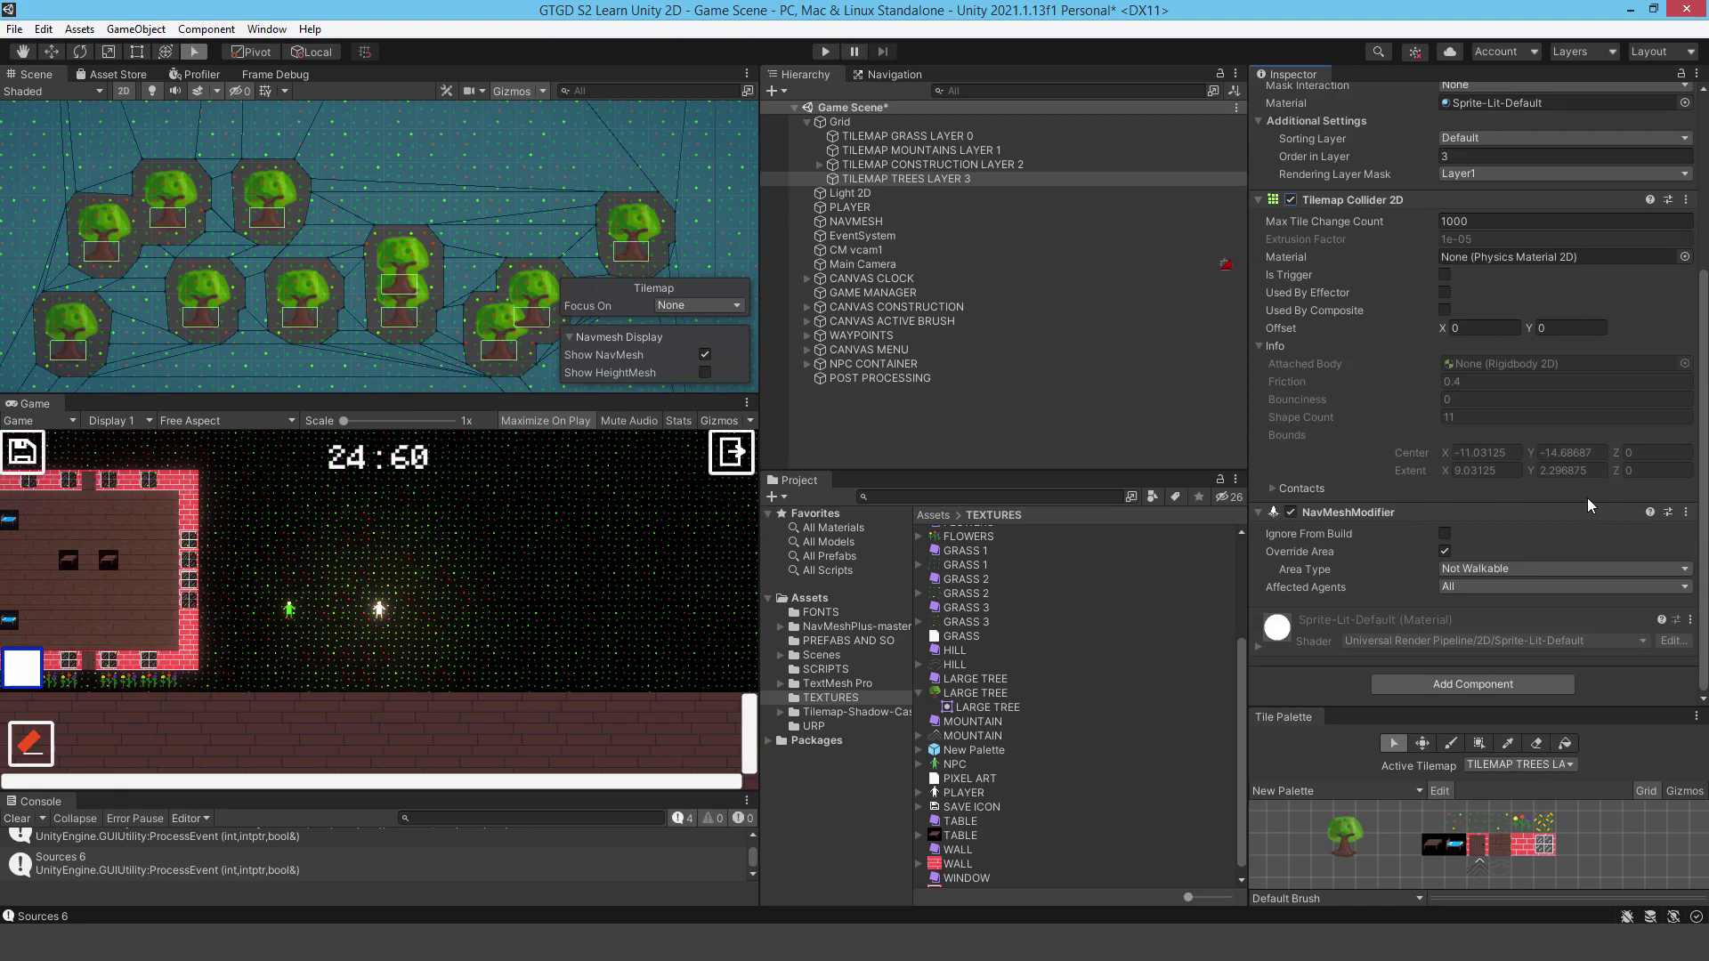
click(867, 224)
Step: Bake the NavMeshSurface2d again and pan across the trees to inspect the trunk-only cutouts
click(1594, 546)
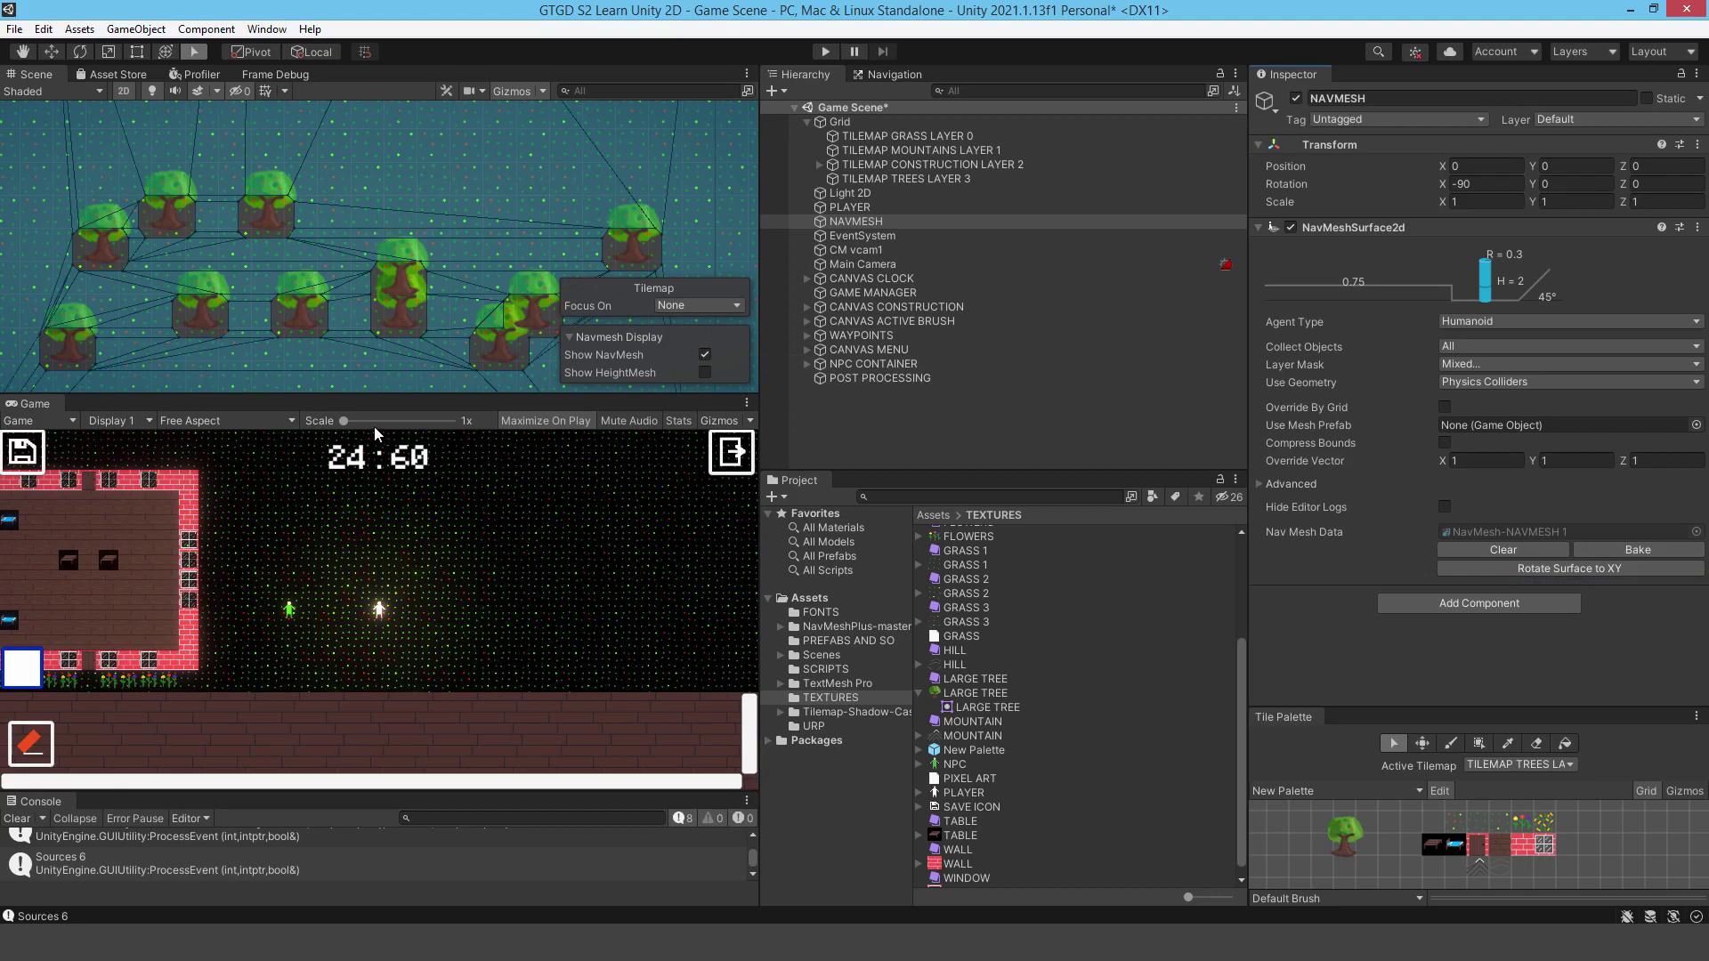
click(867, 436)
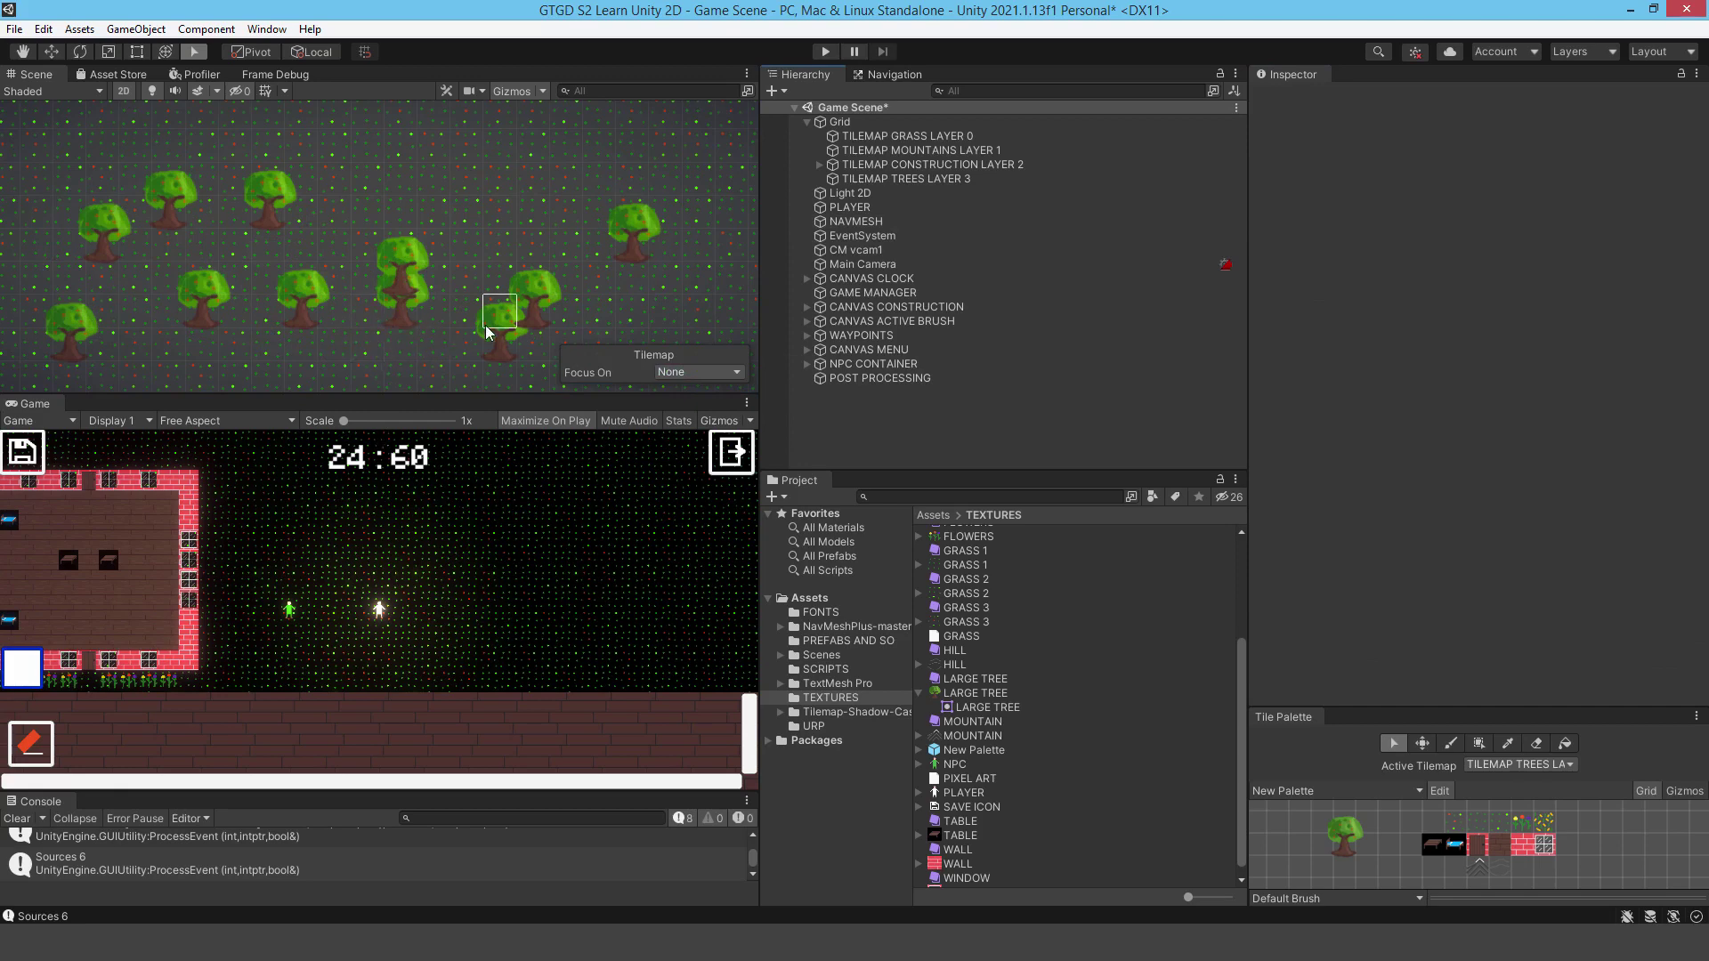
click(942, 175)
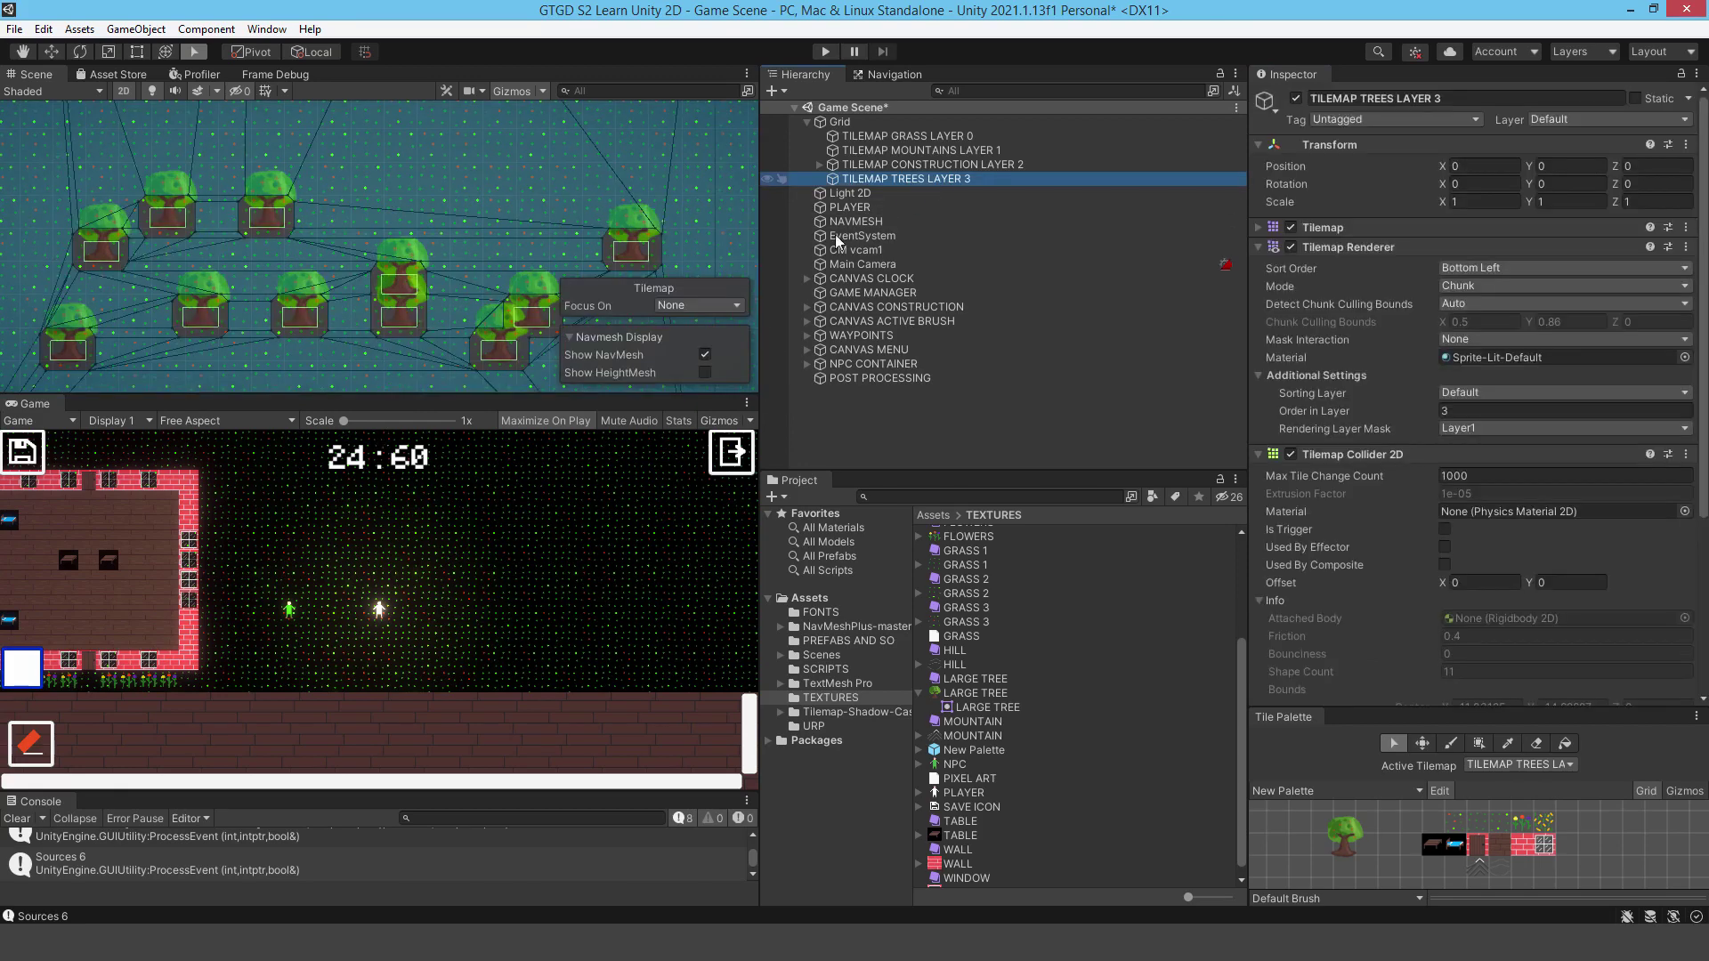
scroll(383, 327, up, 5)
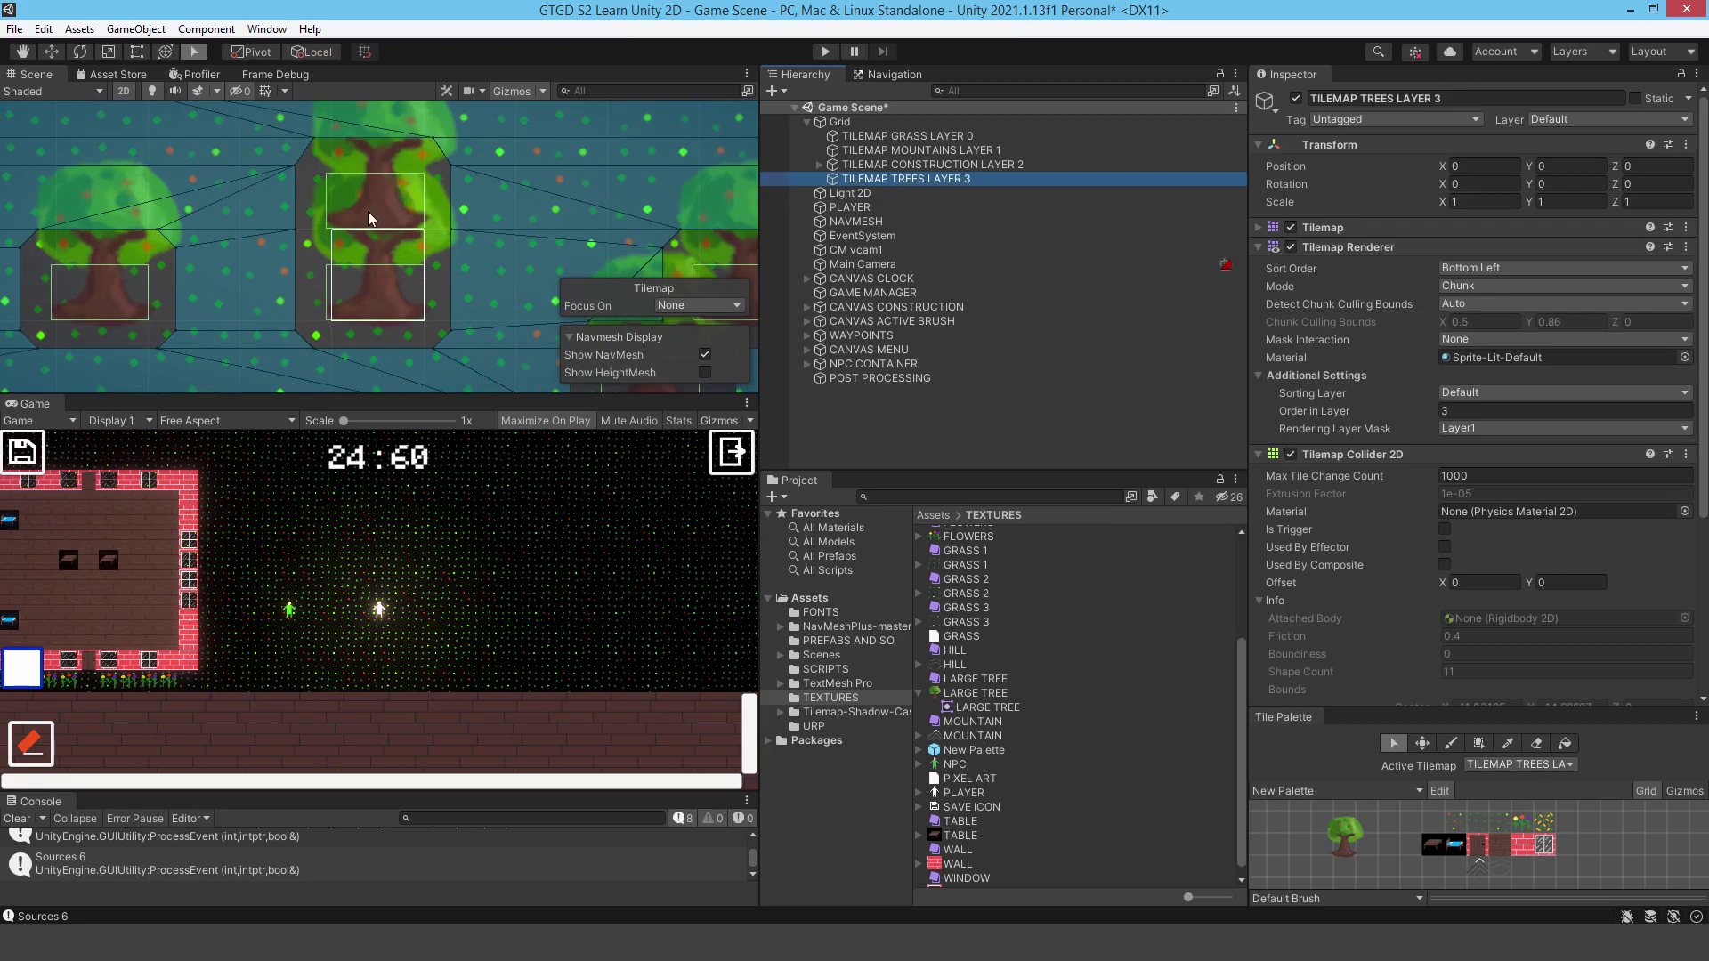
scroll(364, 252, down, 3)
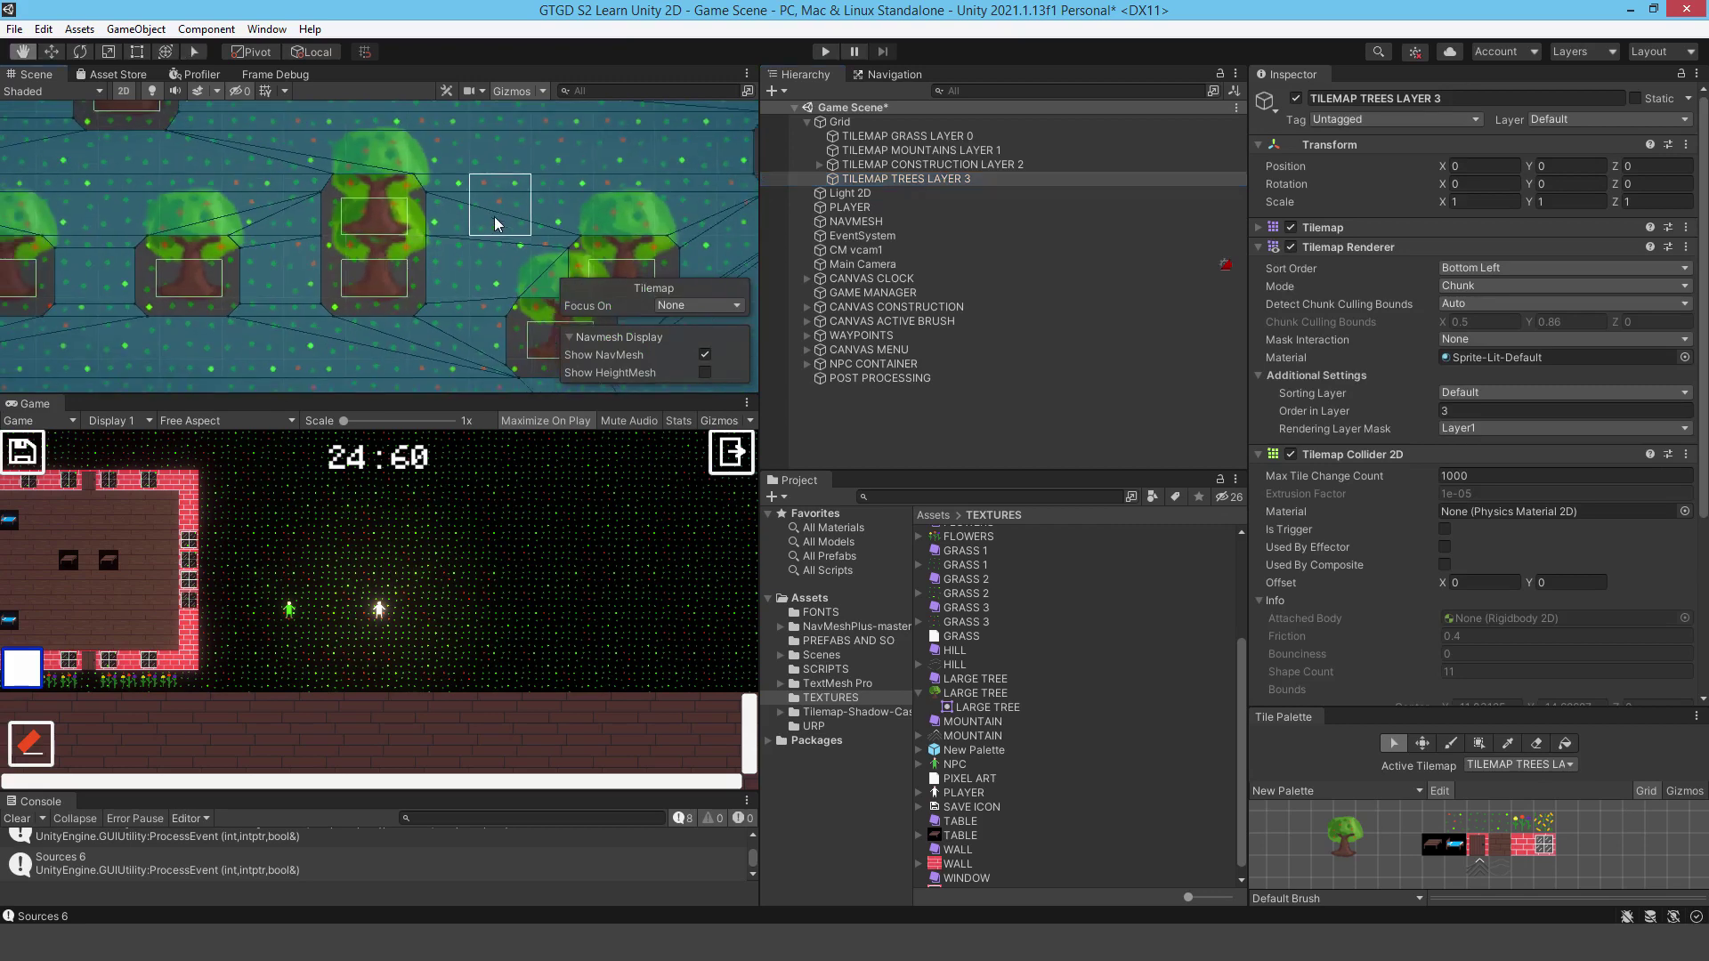
middle_drag(494, 216, 412, 322)
scroll(431, 218, down, 2)
mouse_move(431, 217)
middle_down()
mouse_move(429, 264)
mouse_move(436, 206)
mouse_move(417, 242)
middle_up()
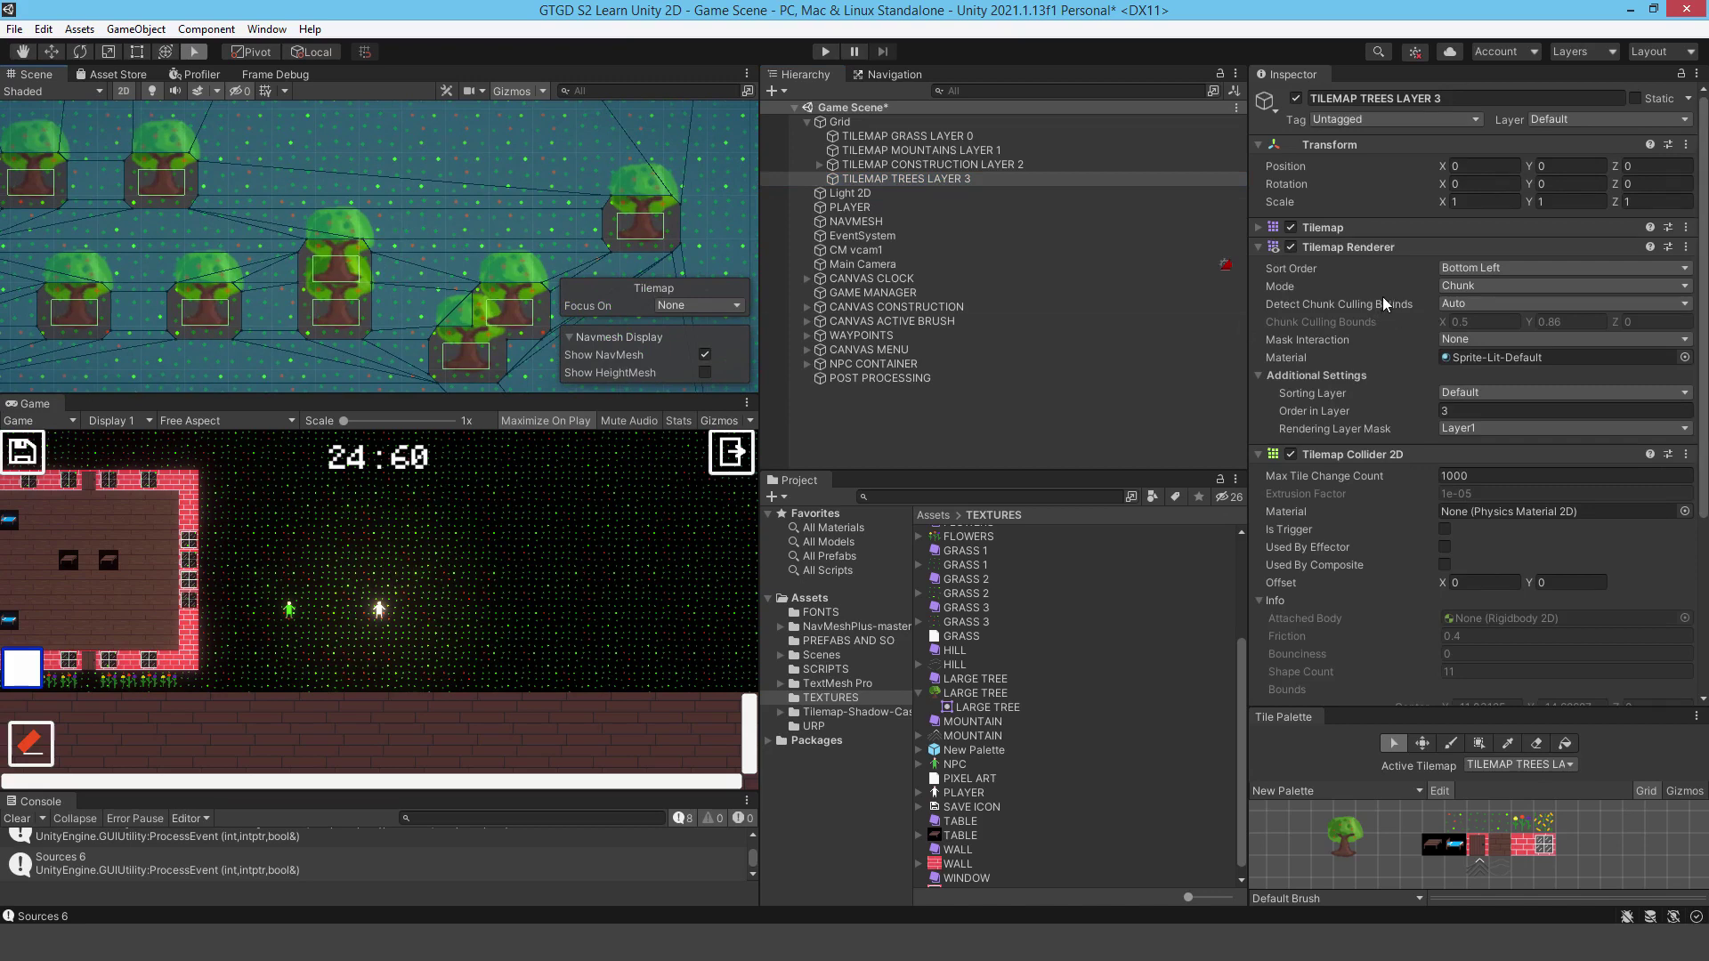
Step: Set the trees Tilemap Renderer Mode to Individual and Sort Order to Top Left
click(1460, 285)
click(1478, 325)
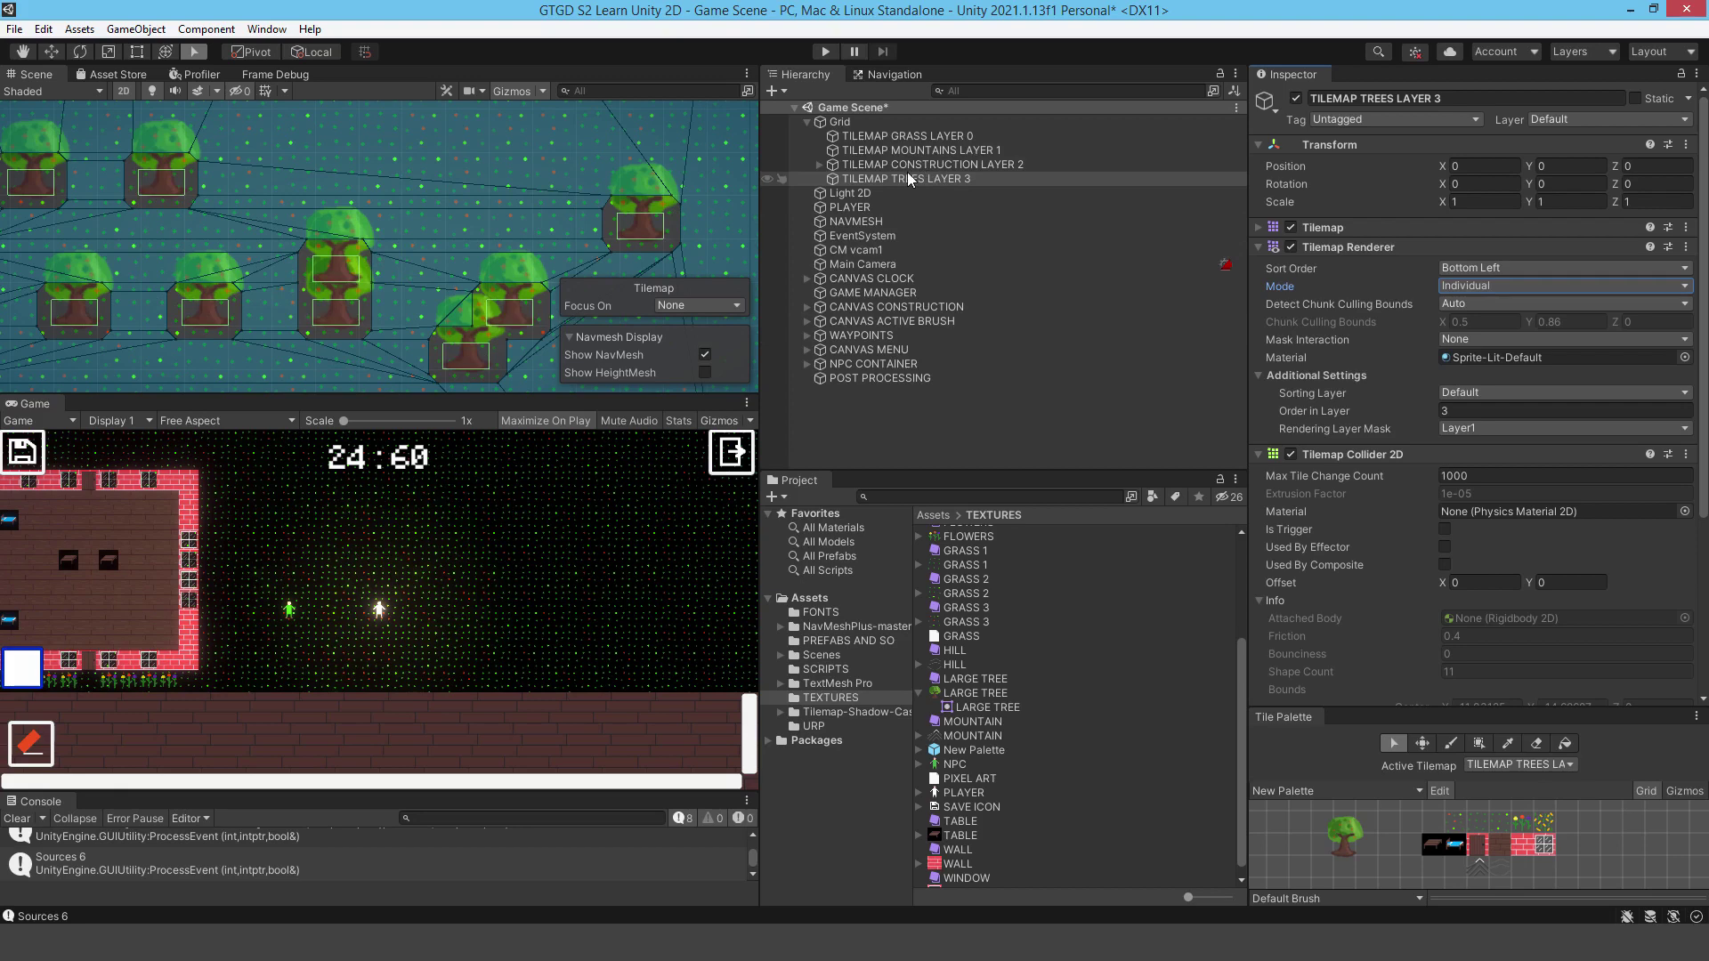
click(1449, 270)
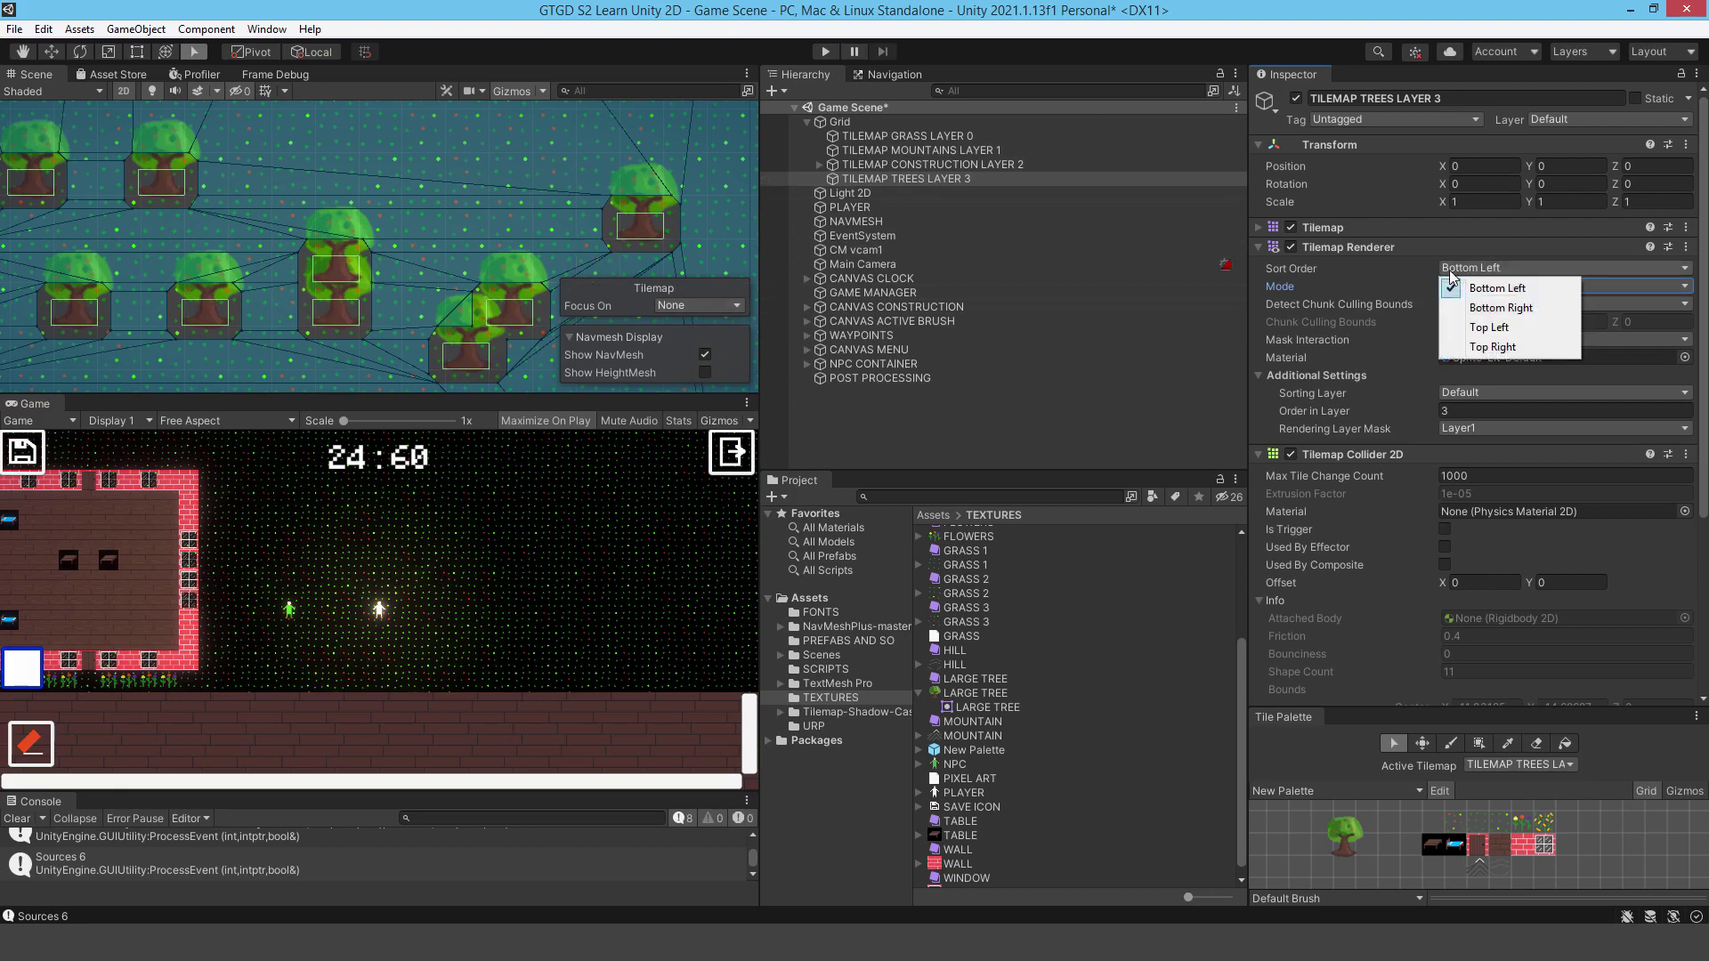
click(1485, 328)
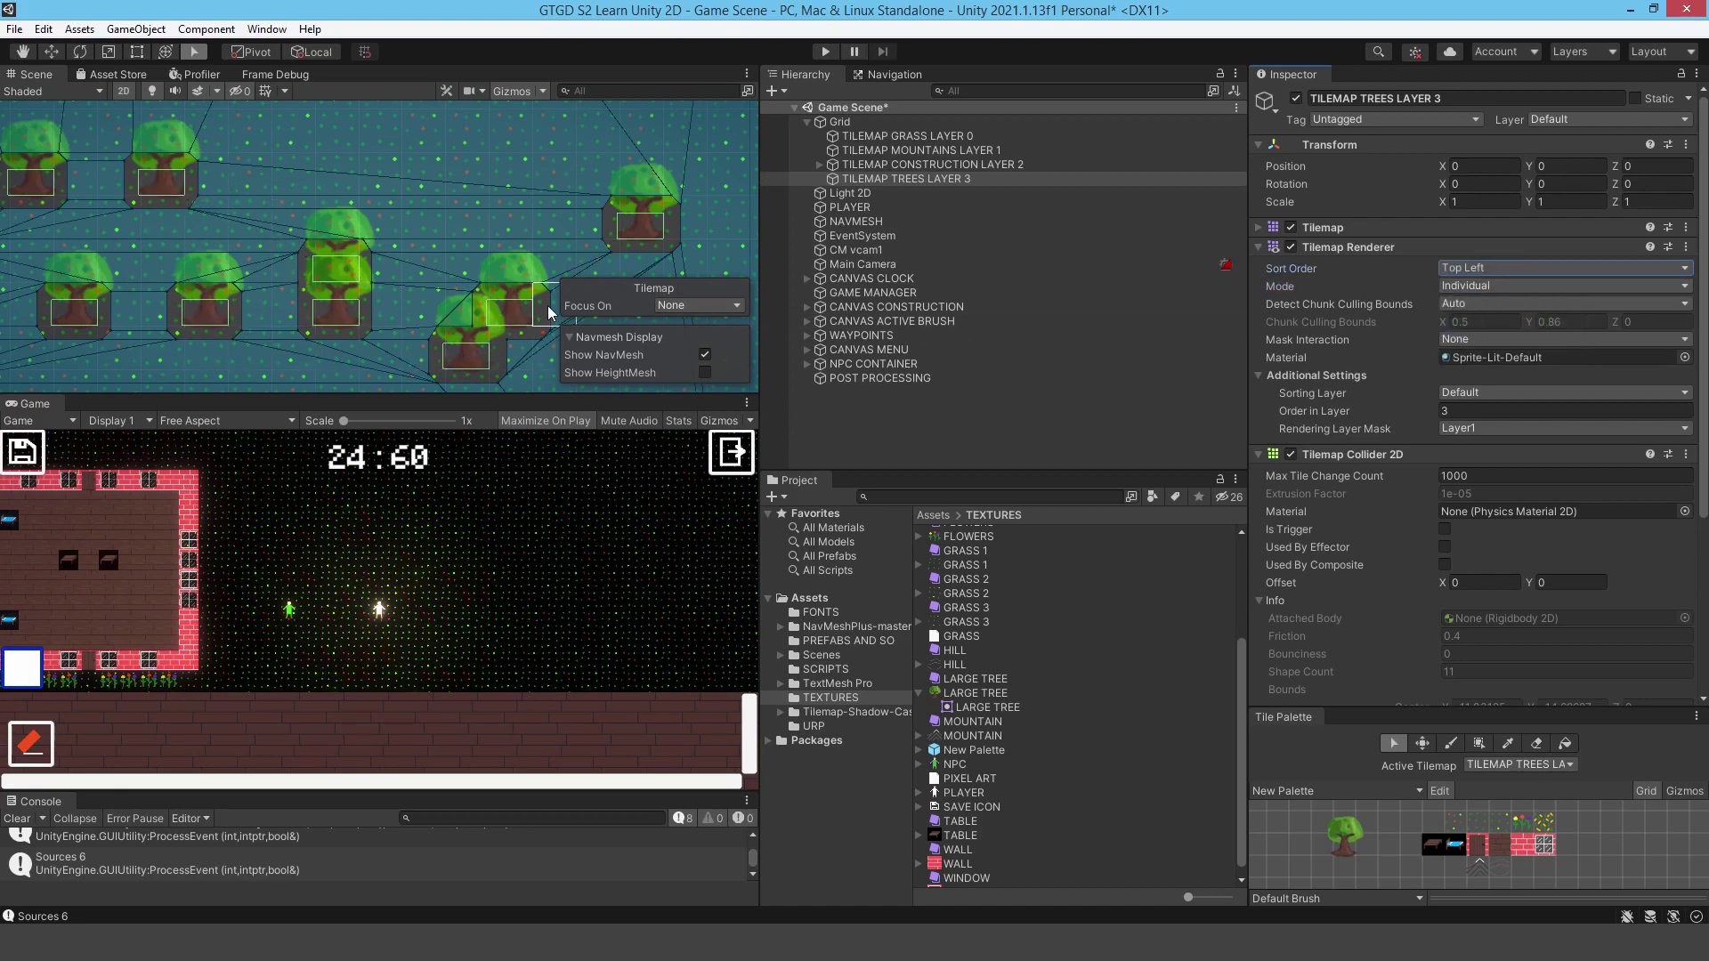
scroll(439, 307, up, 3)
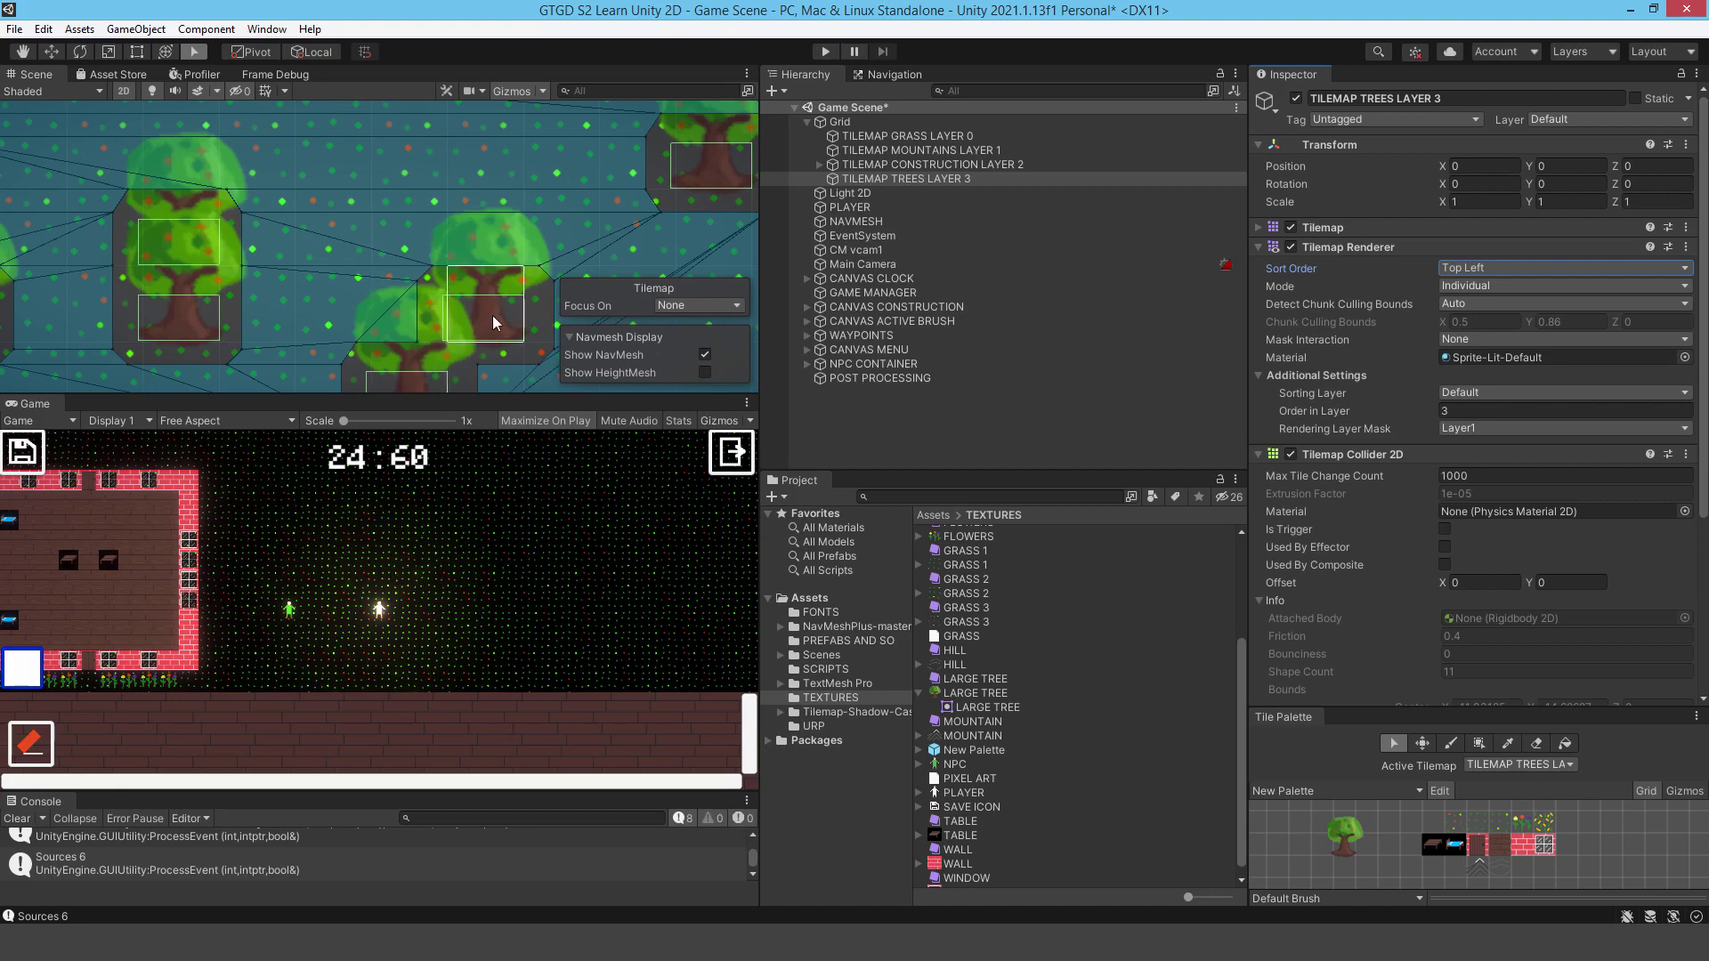
scroll(536, 322, down, 3)
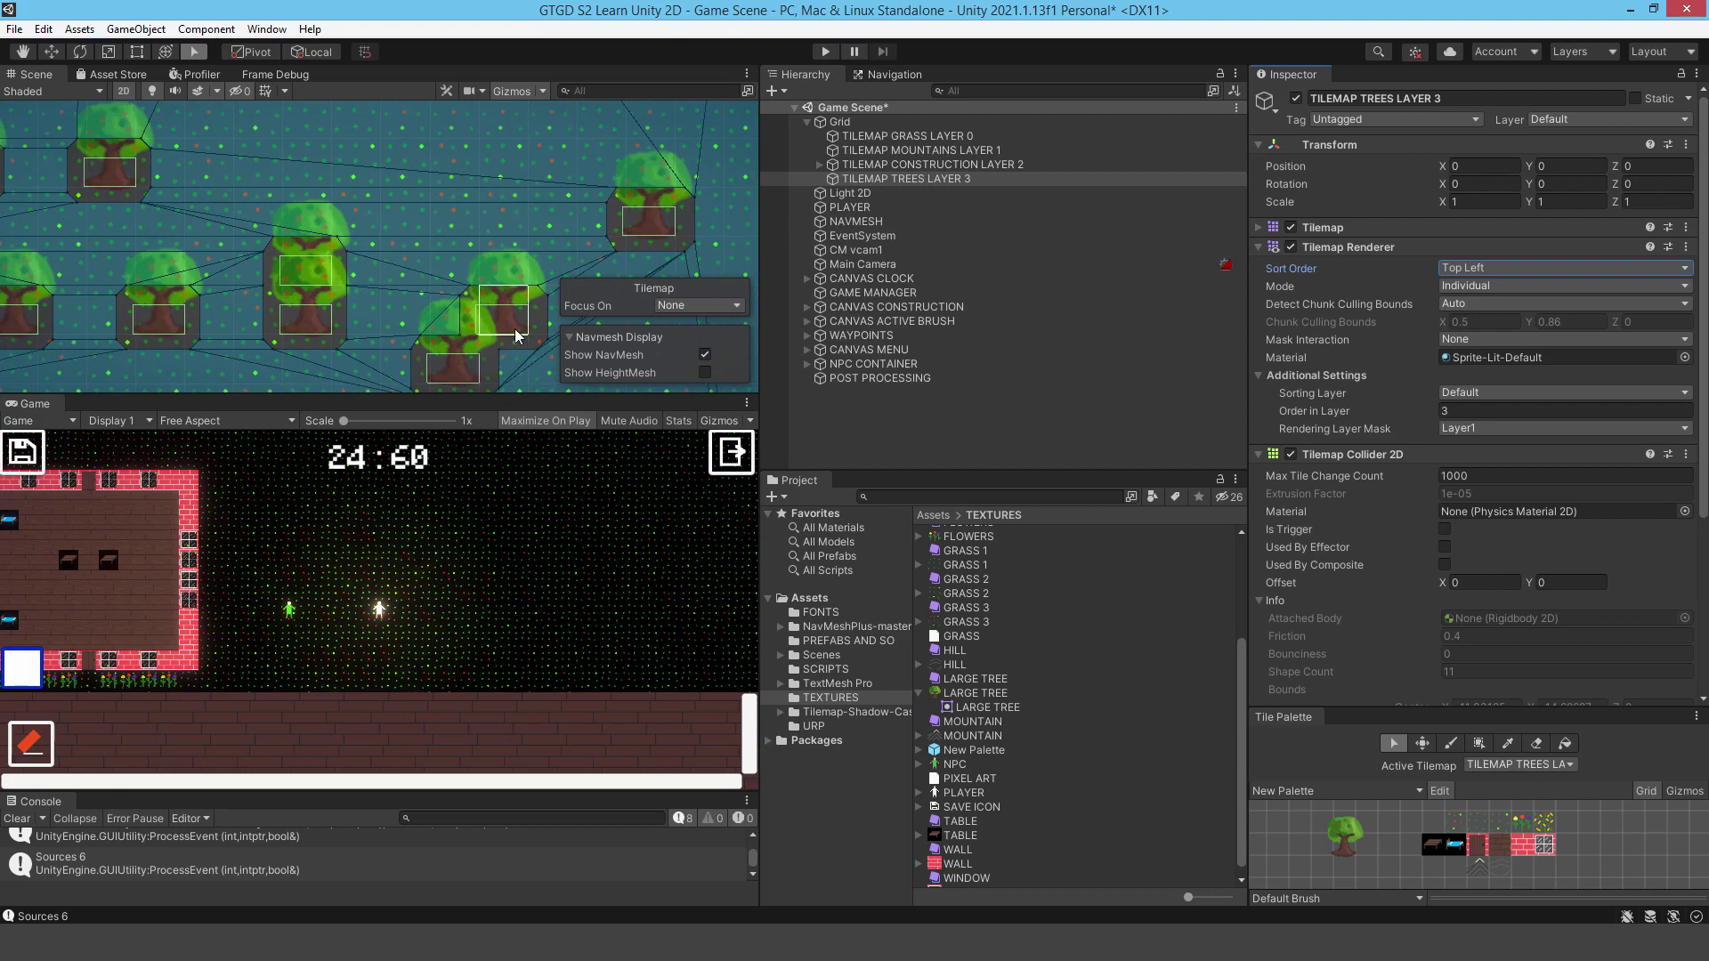
Step: Set Renderer 2D Data's Transparency Sort Mode to Custom Axis (0, 1, 0) and enter Play mode
click(815, 723)
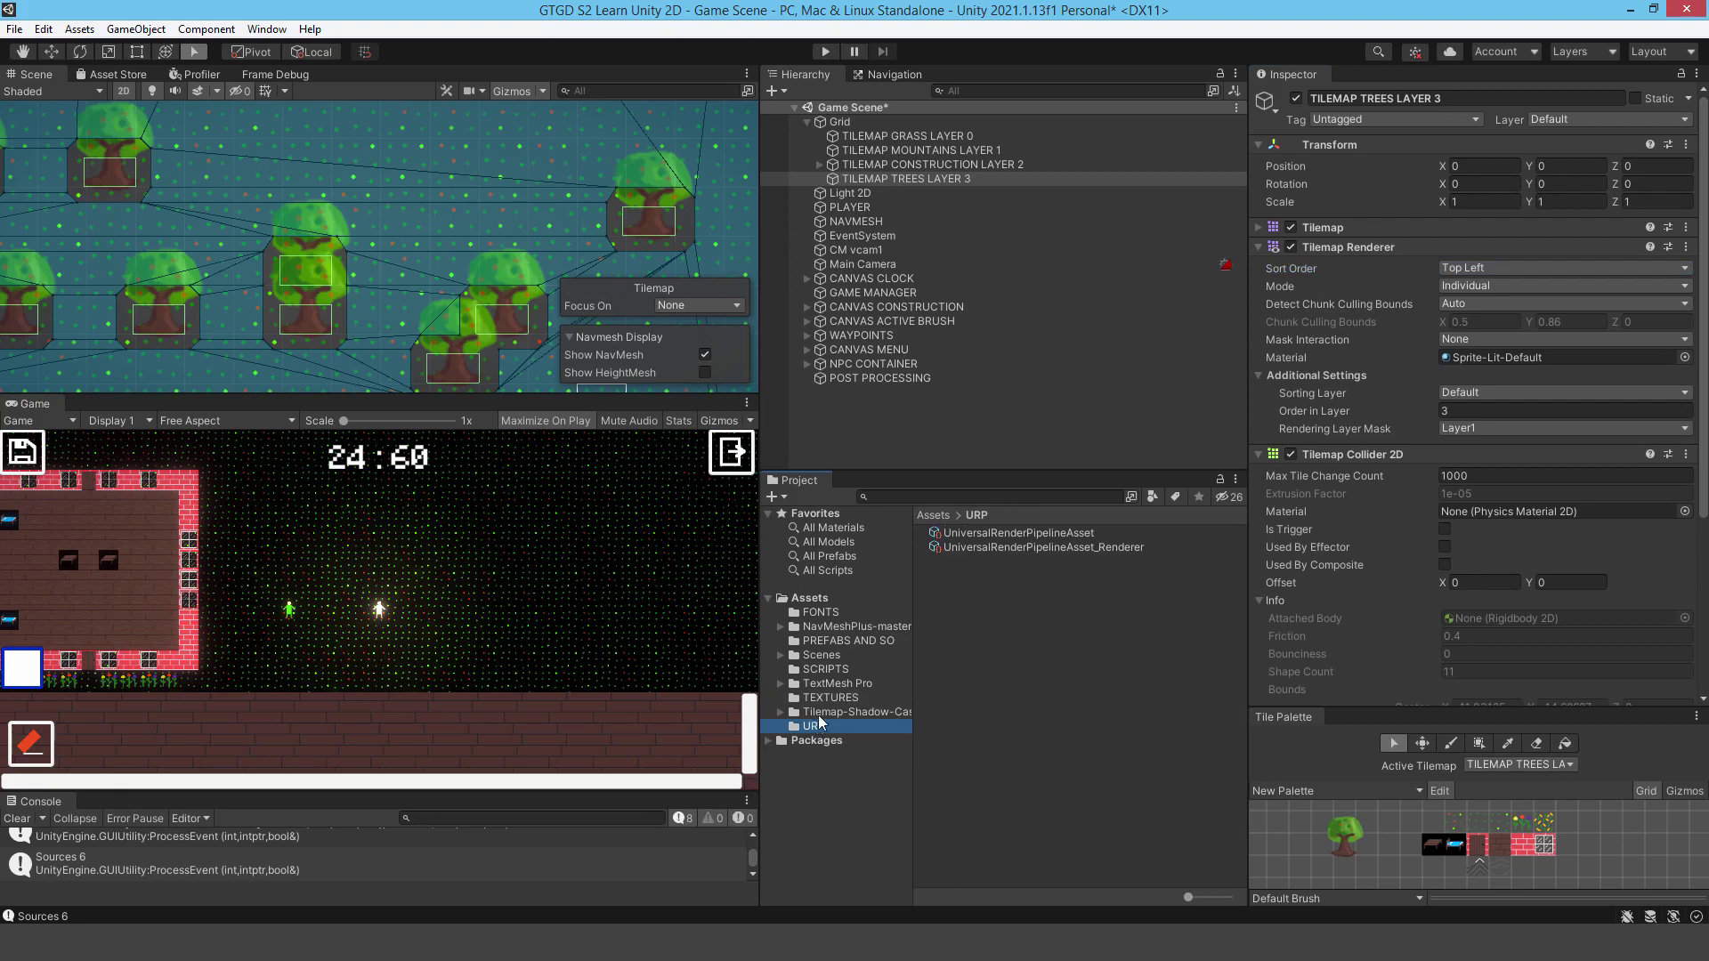
click(1023, 533)
click(1025, 547)
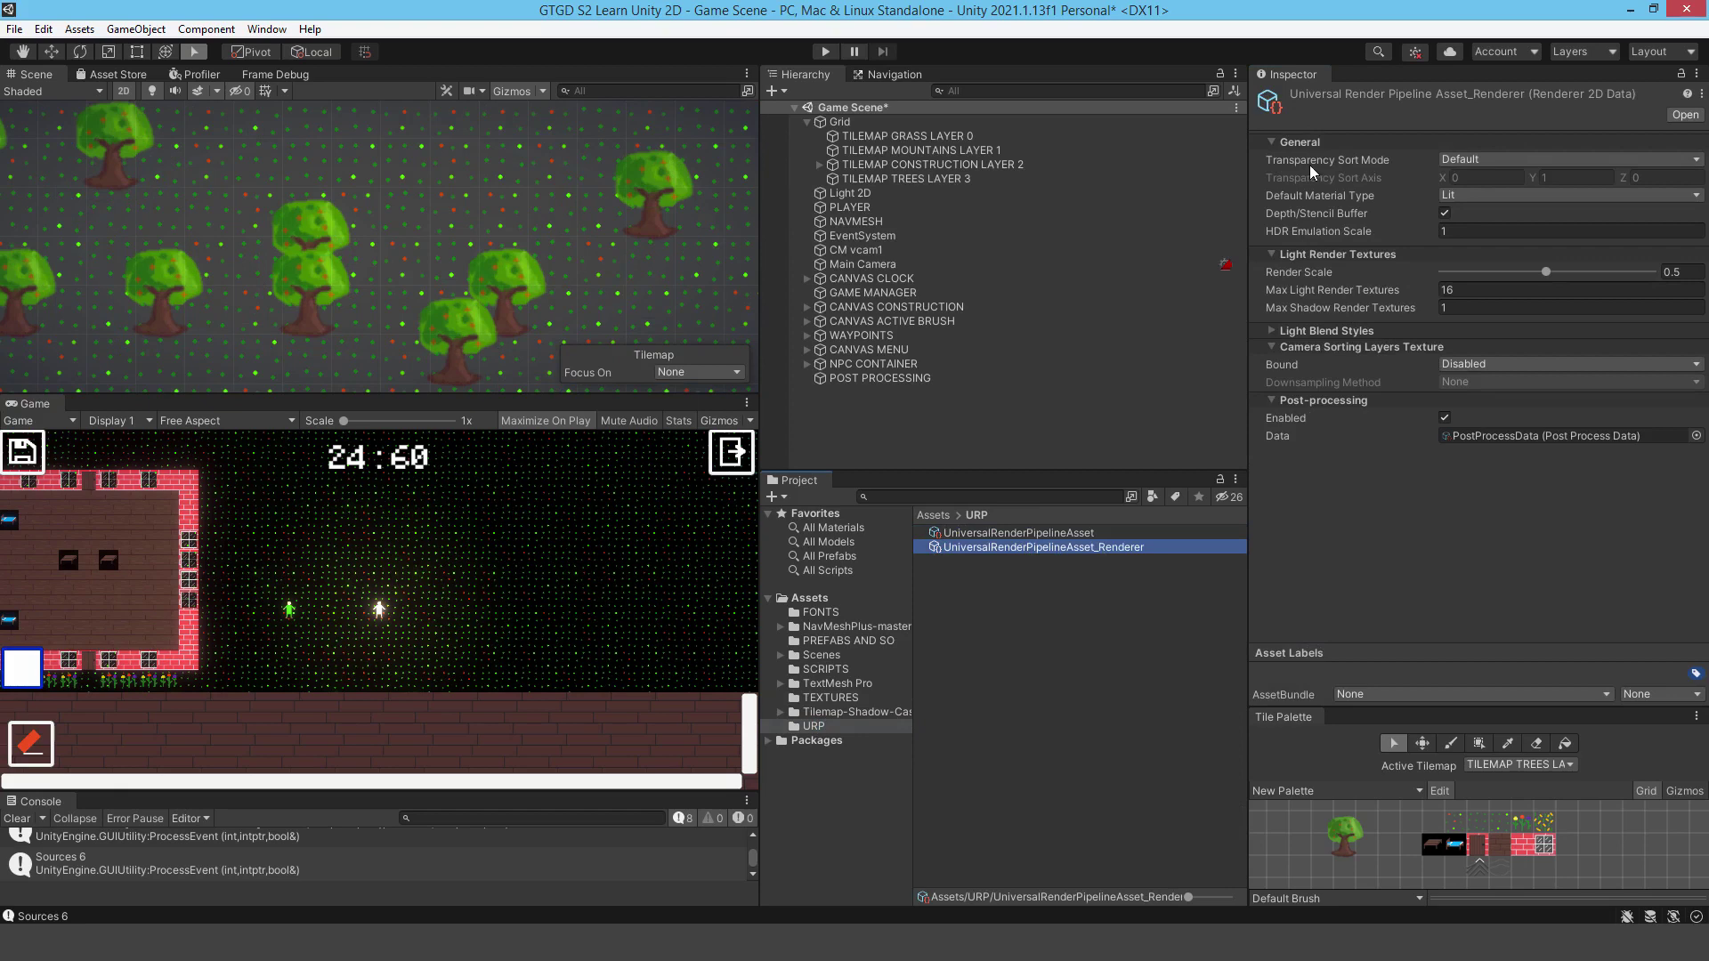
click(1463, 162)
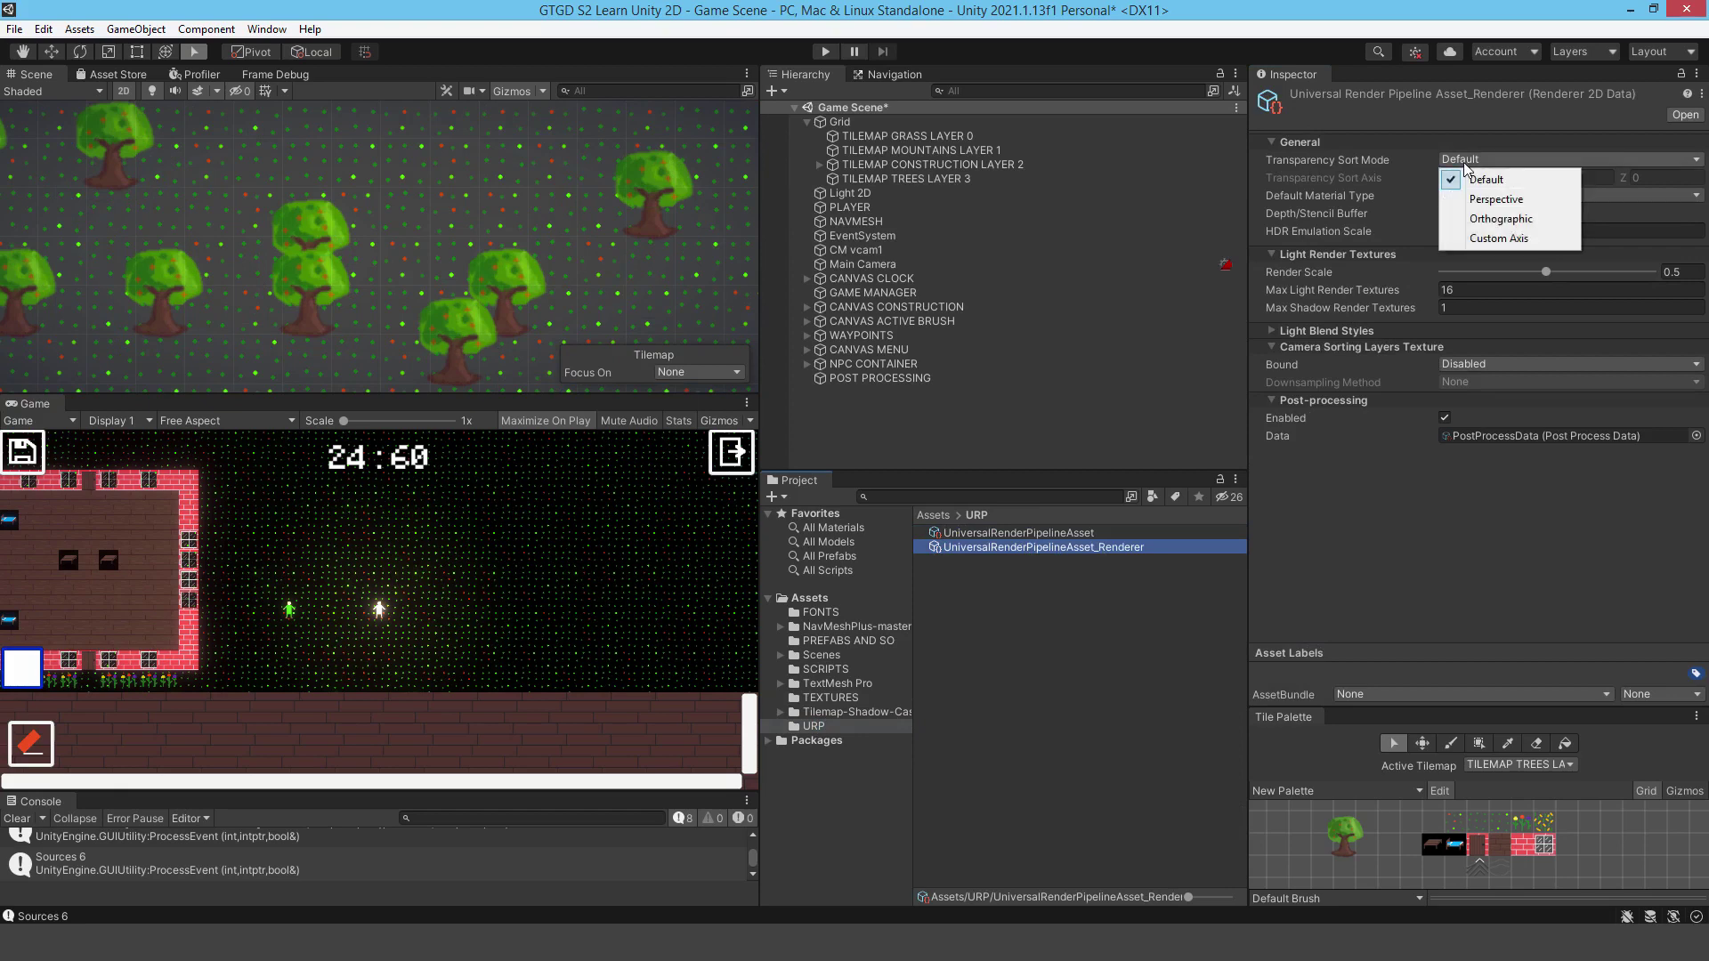
click(1498, 238)
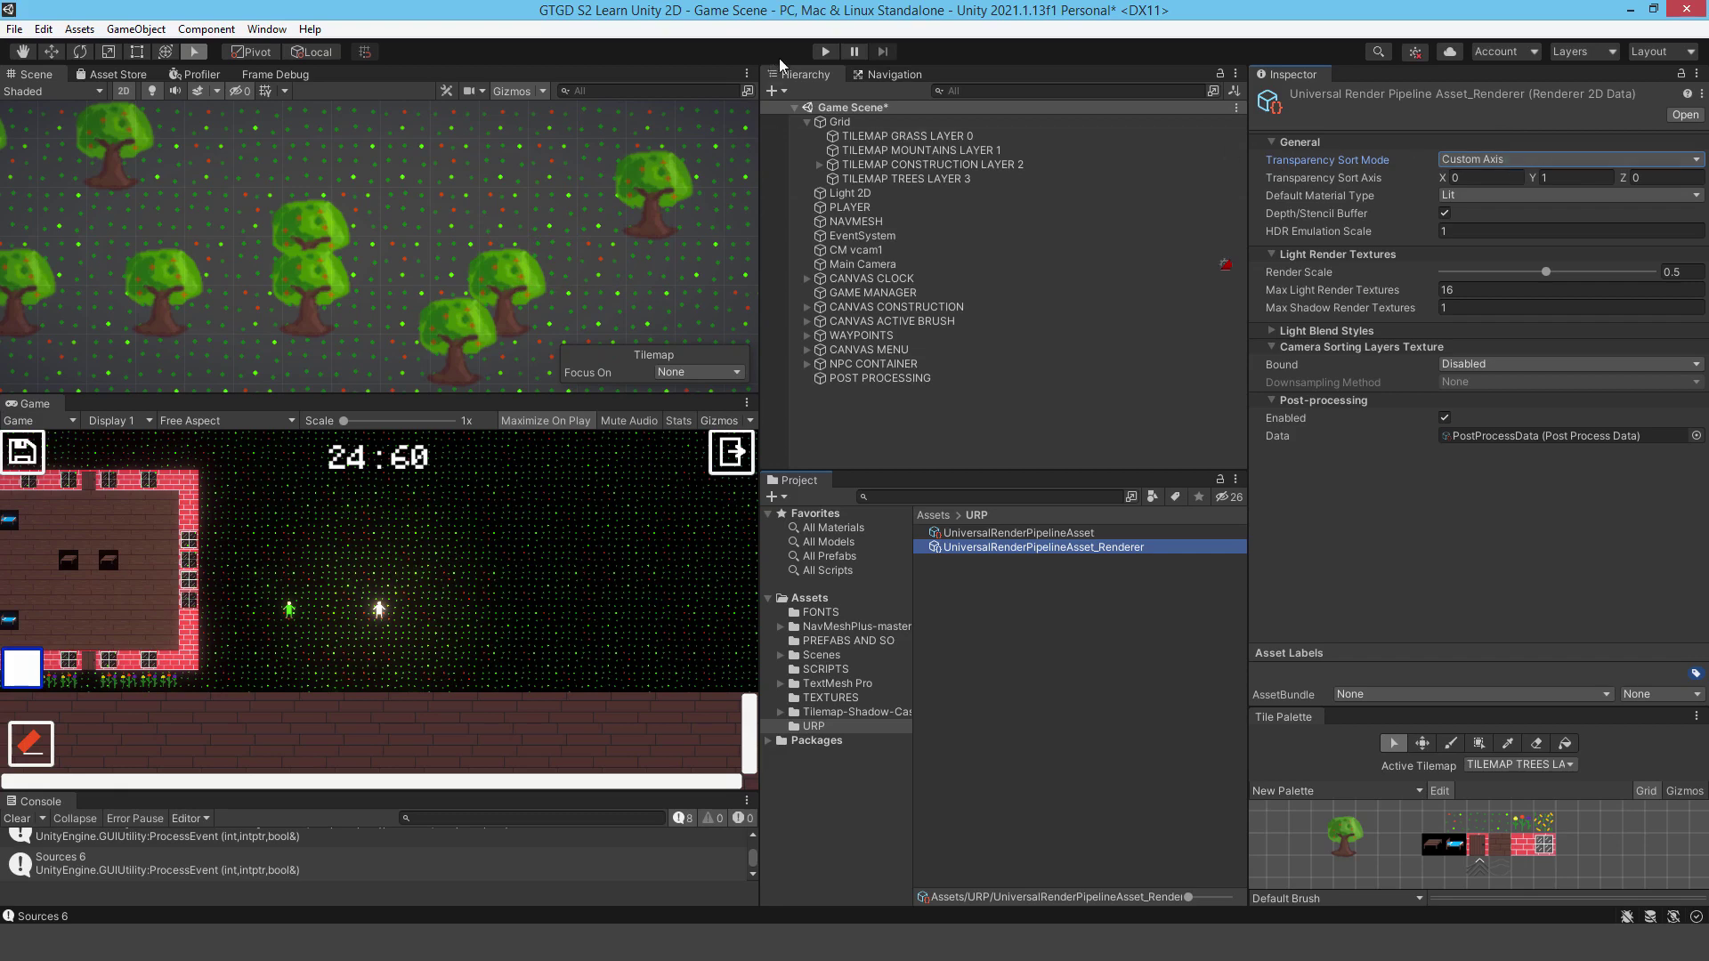
click(825, 51)
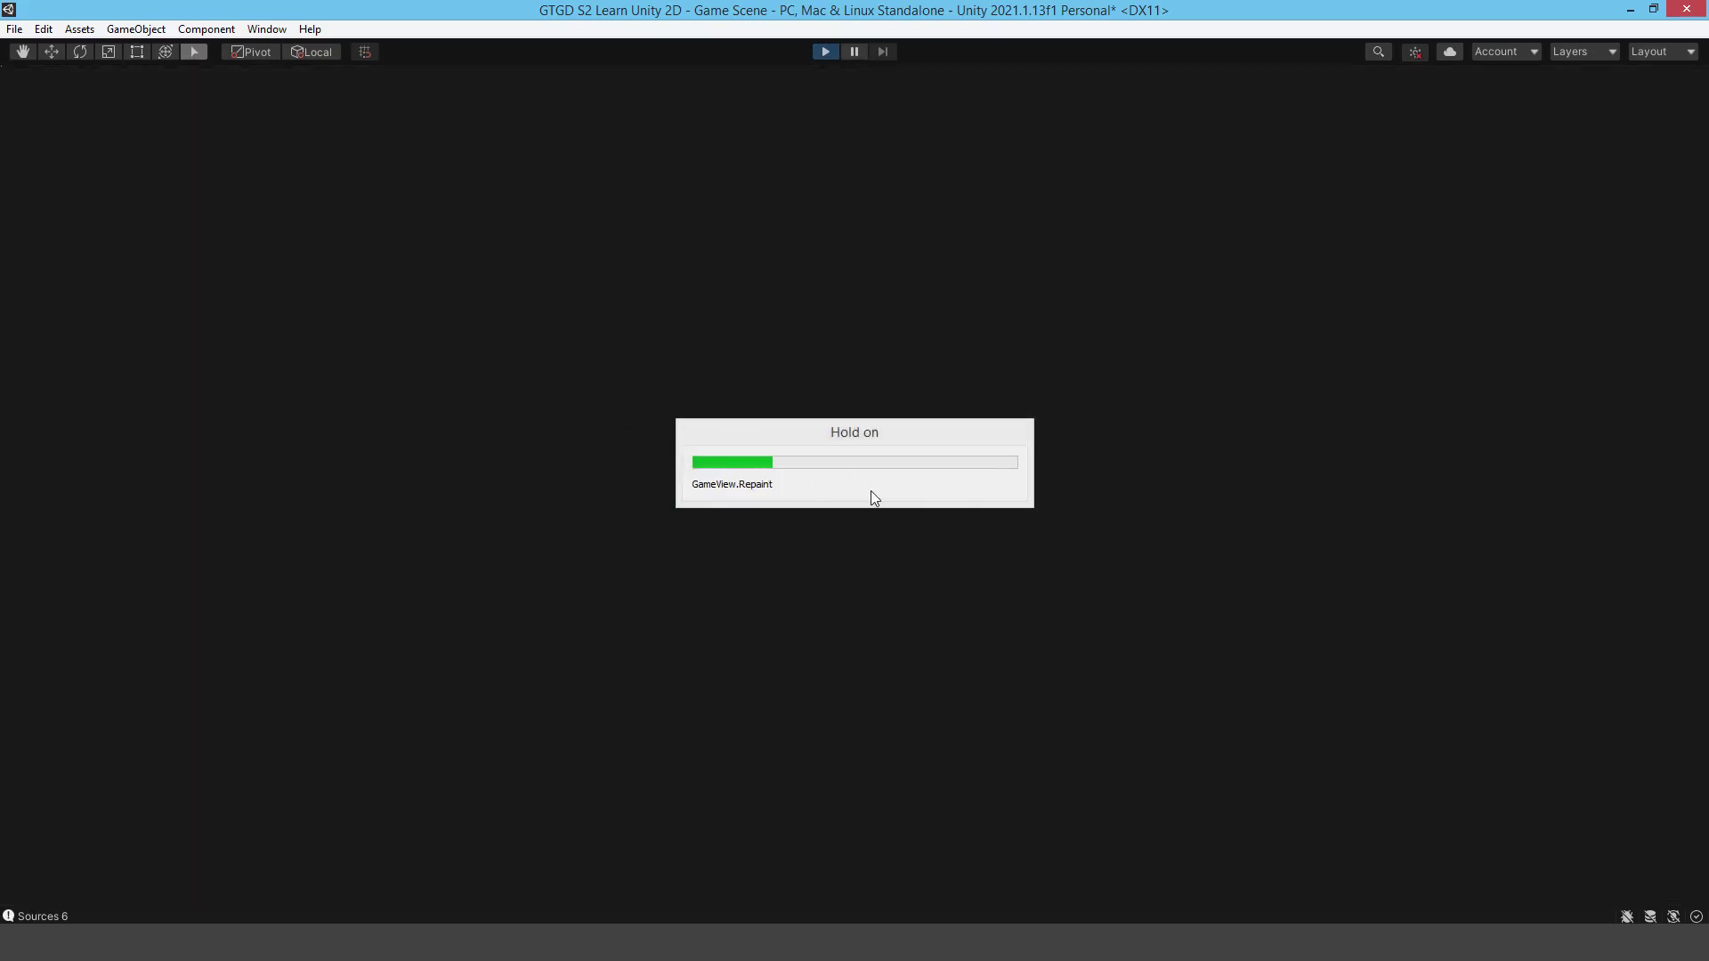
Step: Walk the player down-left out of the garden and into the forest
key(Down)
key(Left)
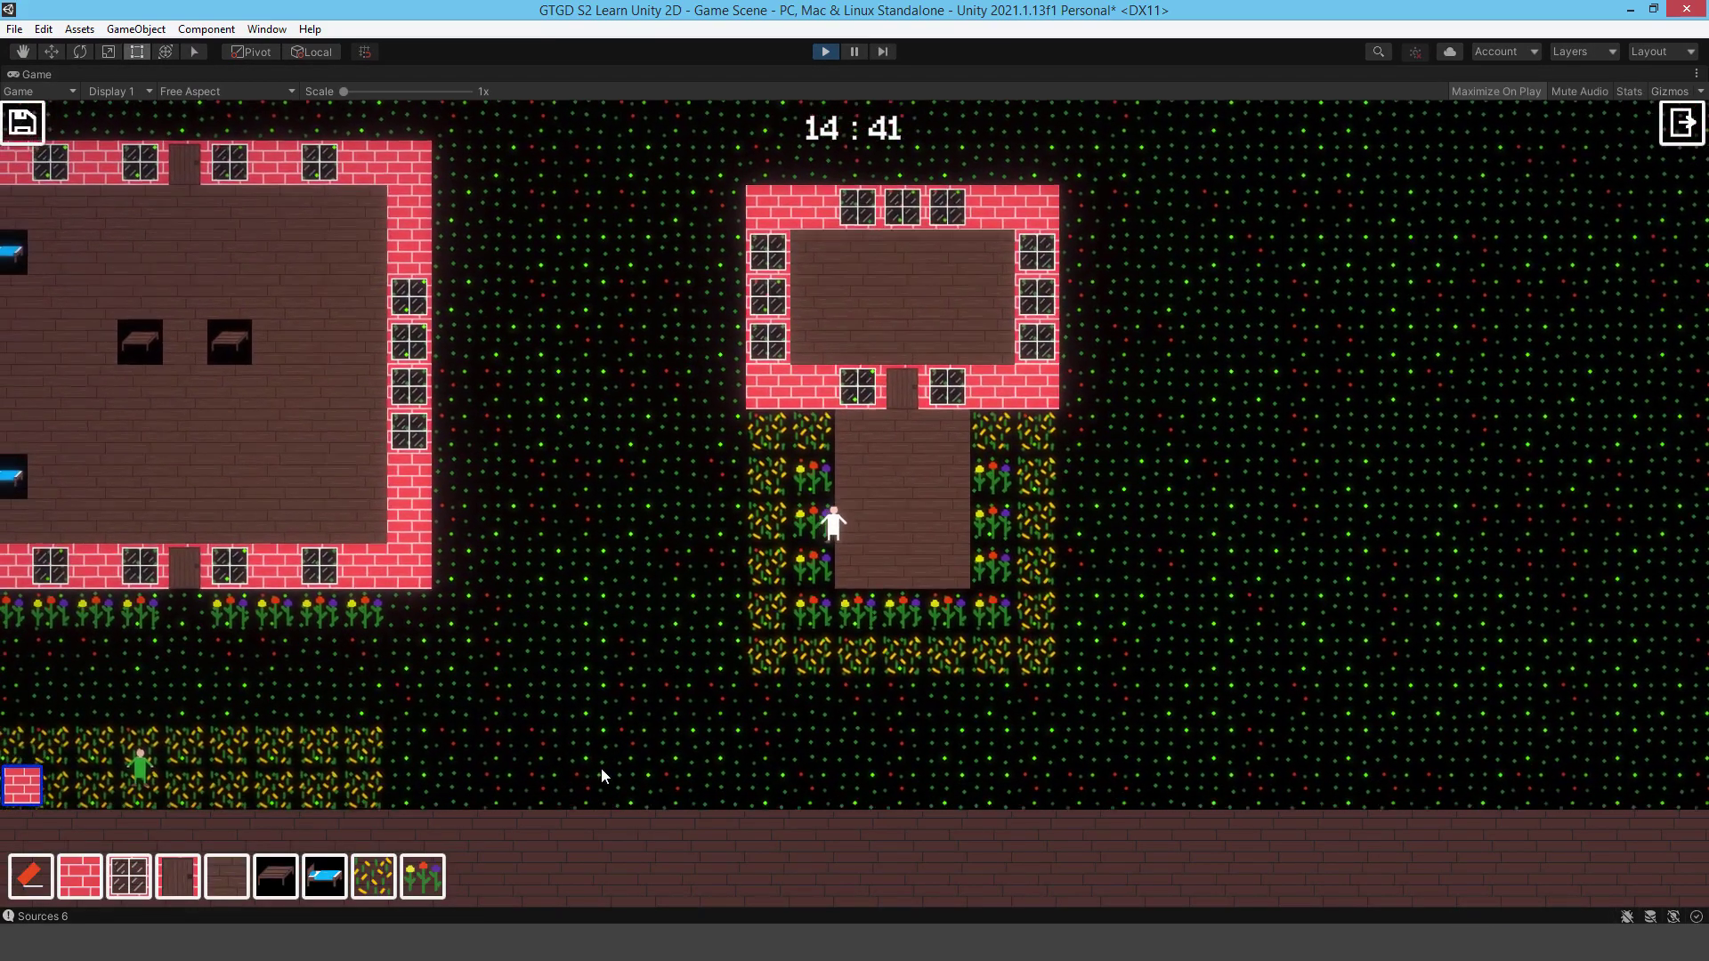
key(Down)
key(Left)
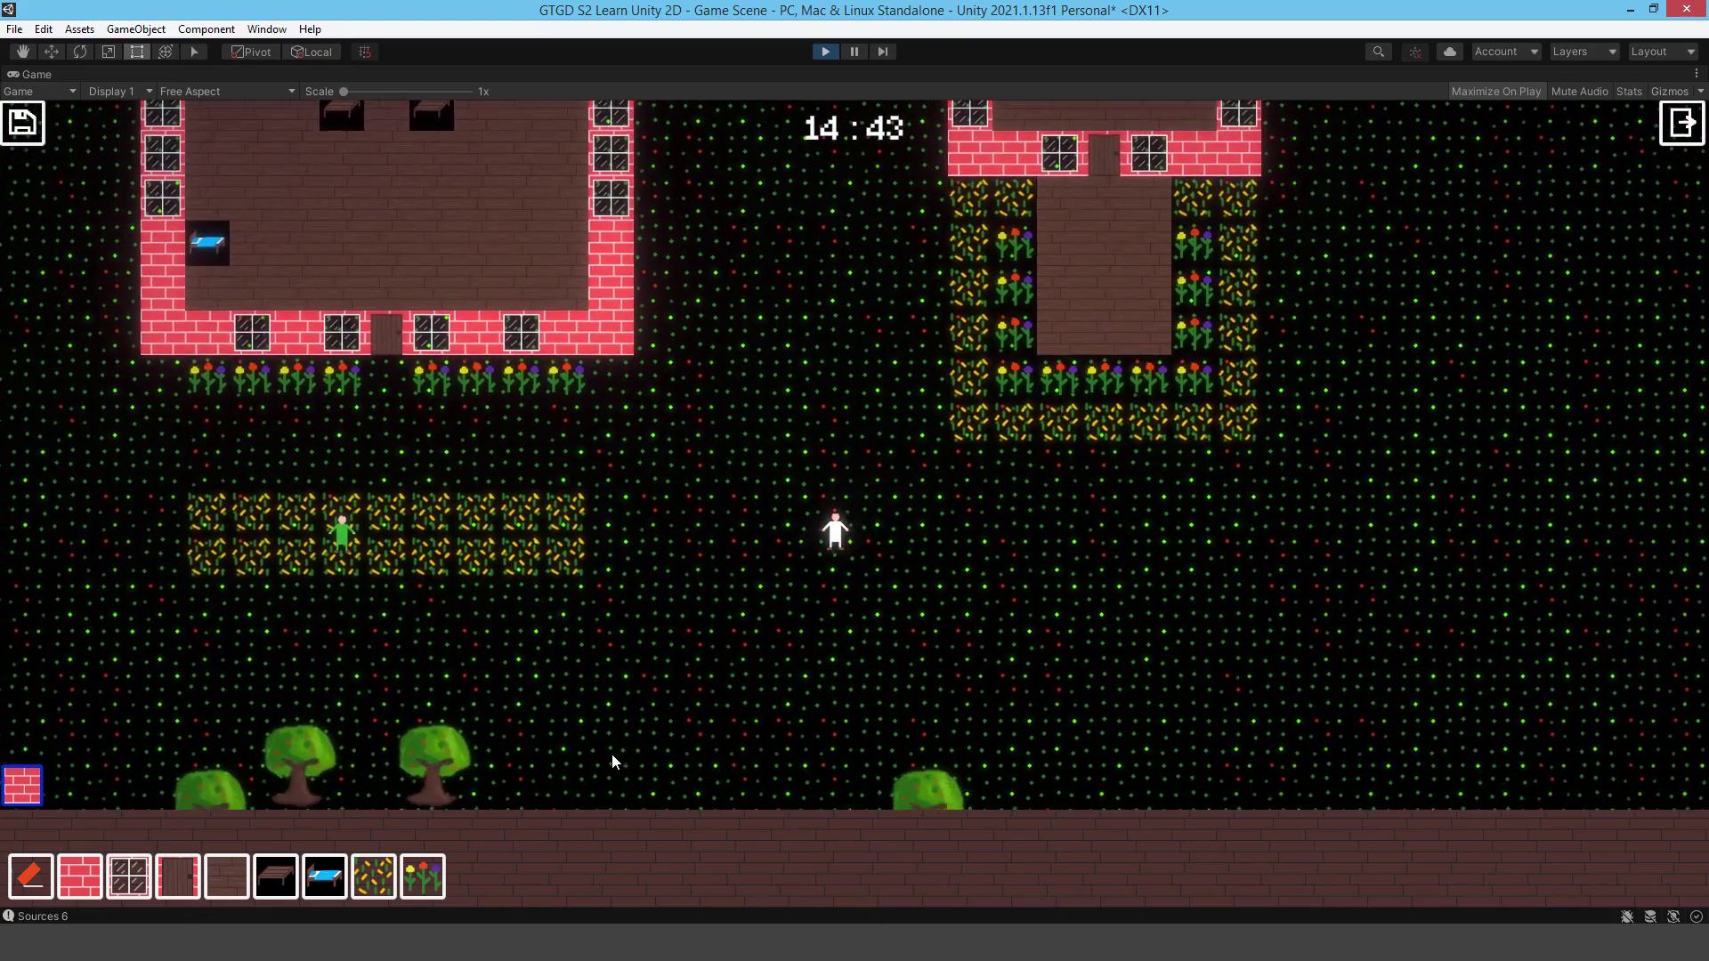
key(Down)
key(Left)
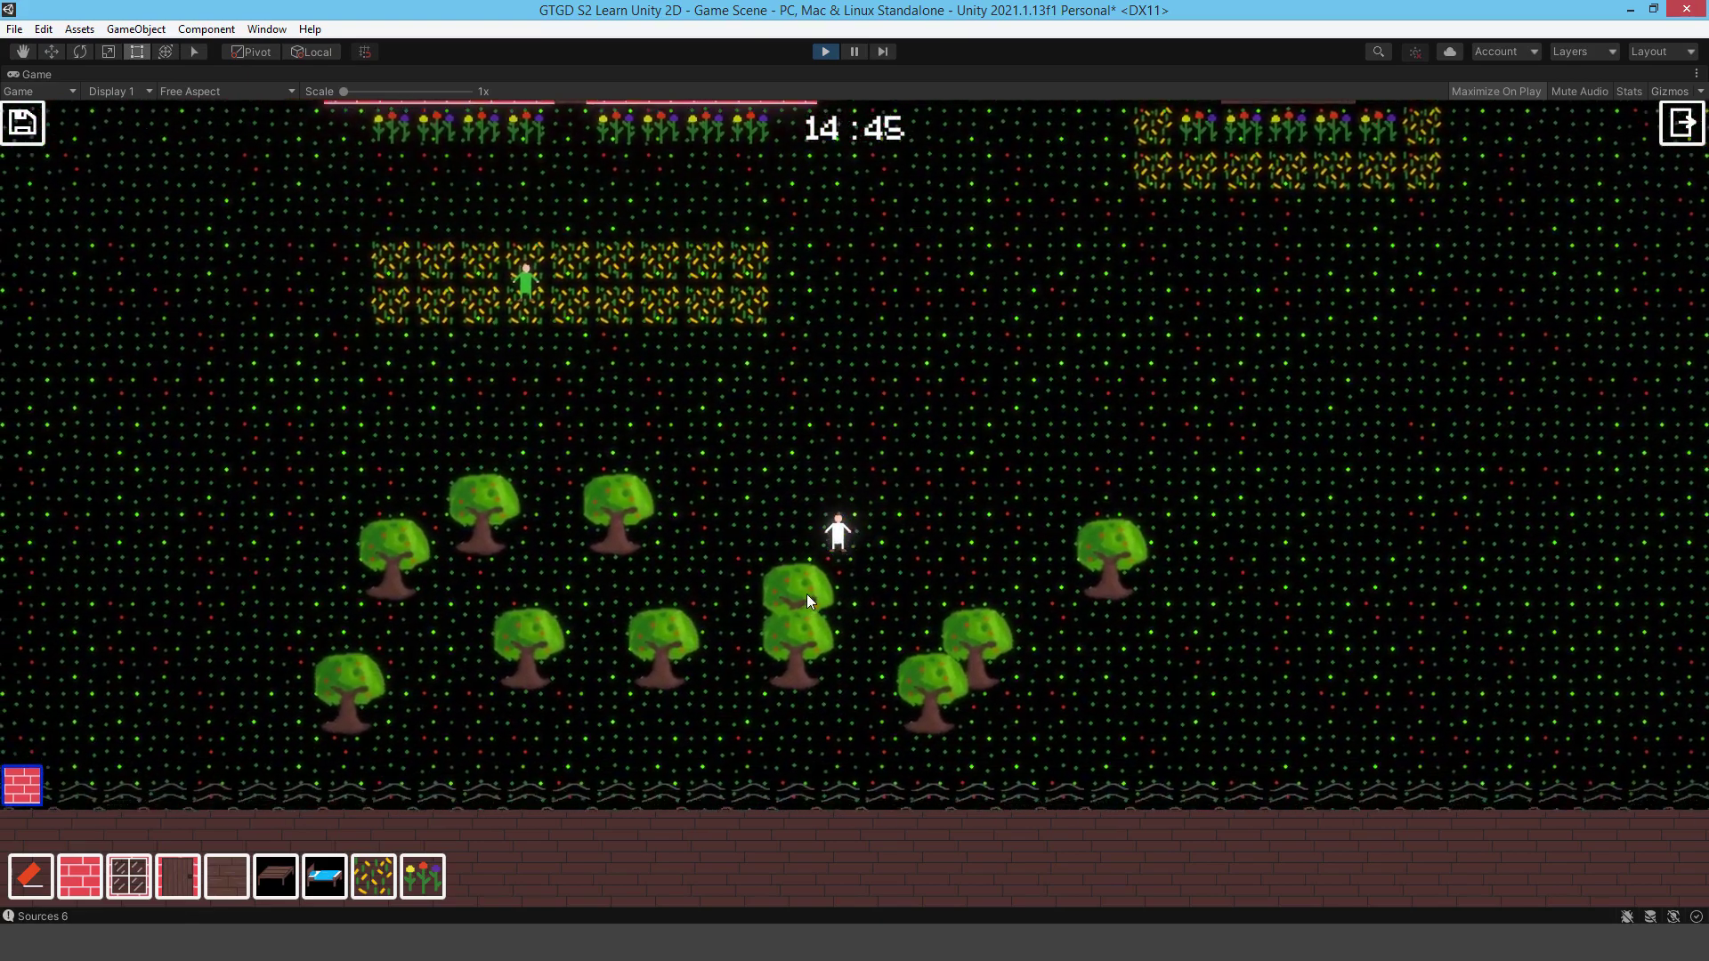
key(Down)
key(Left)
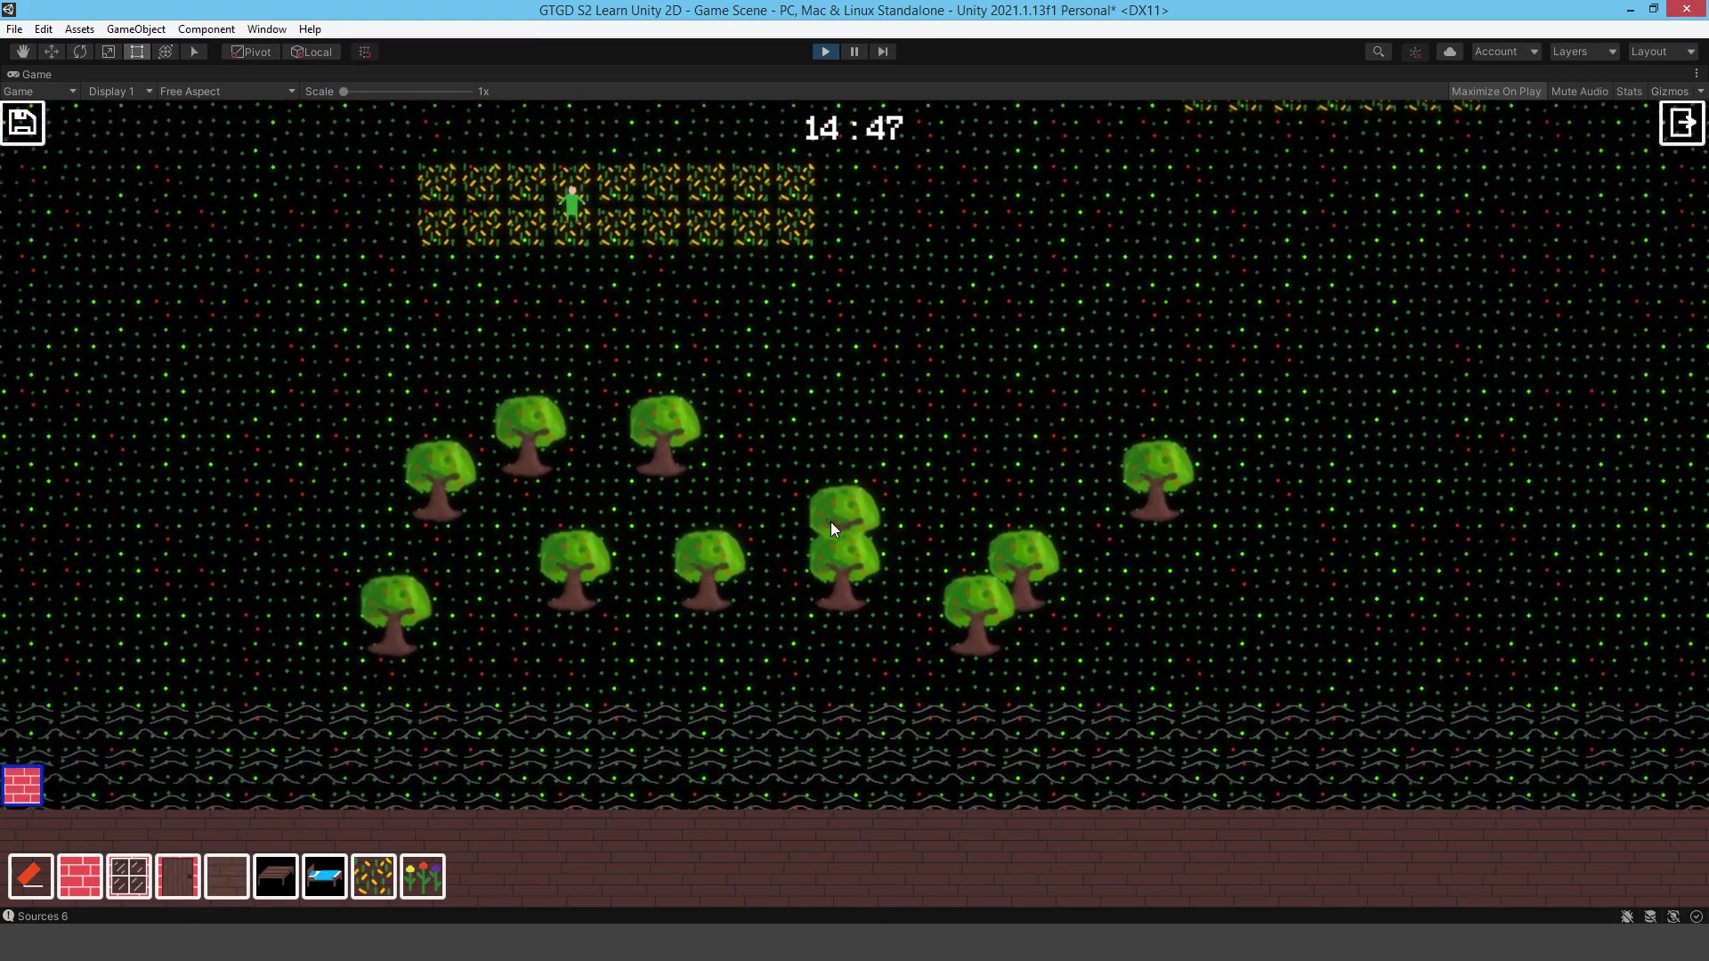
key(Down)
key(Left)
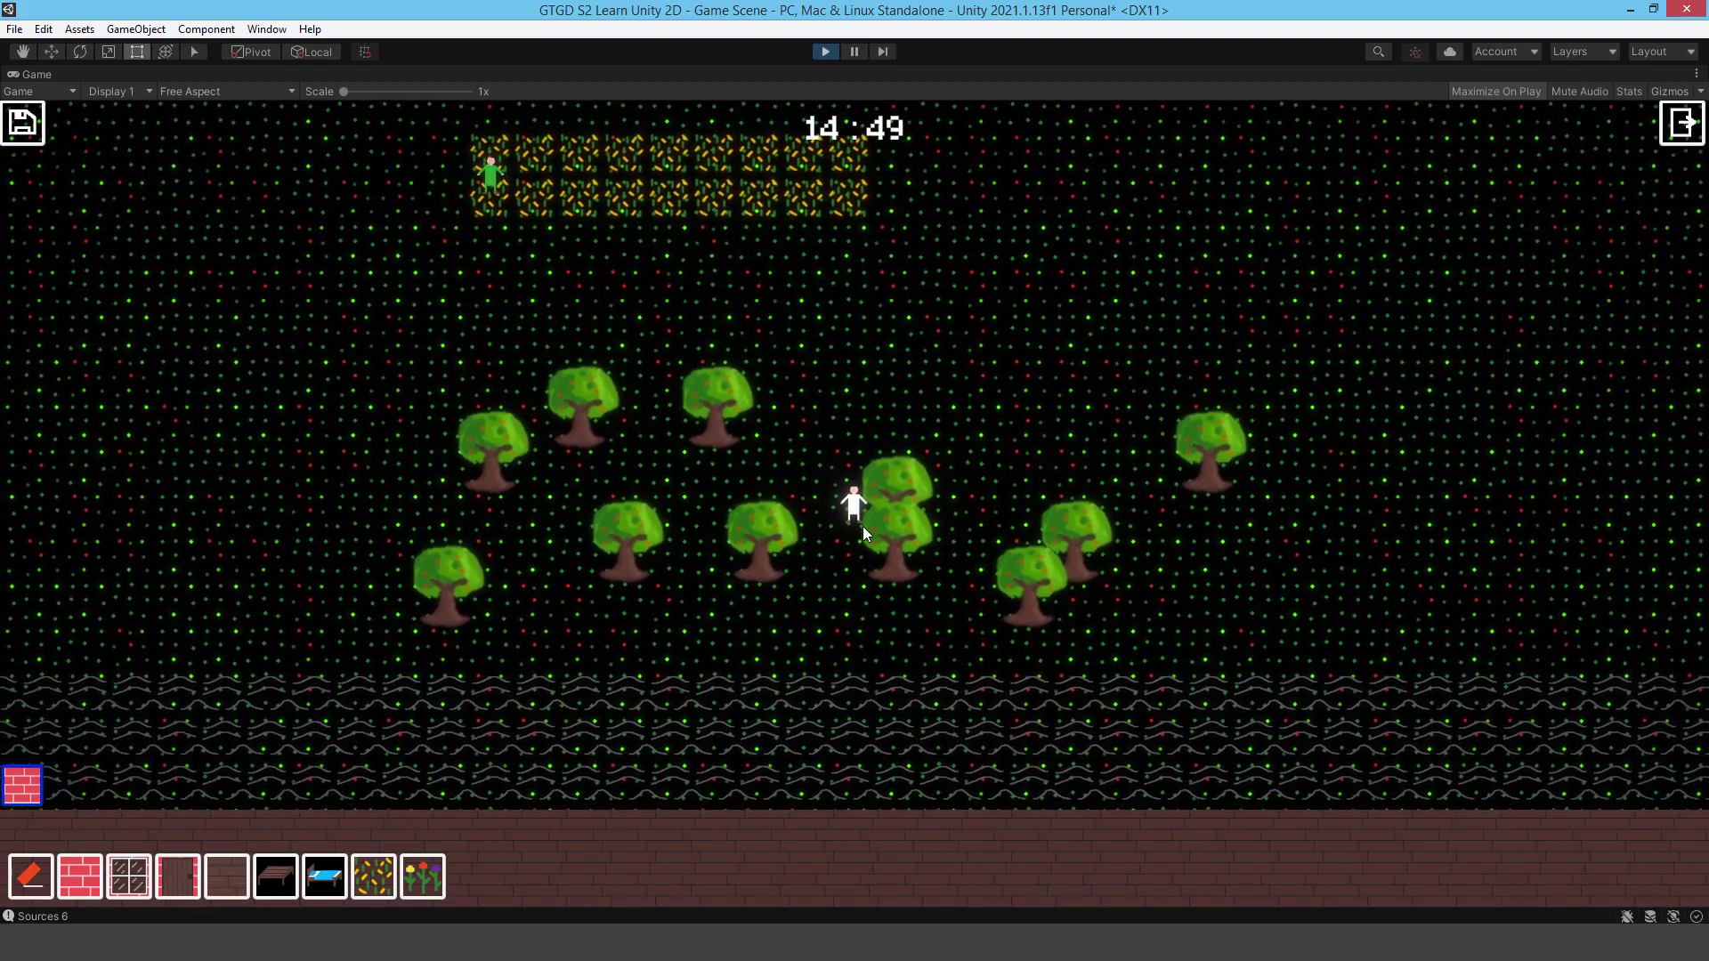
key(Down)
key(Right)
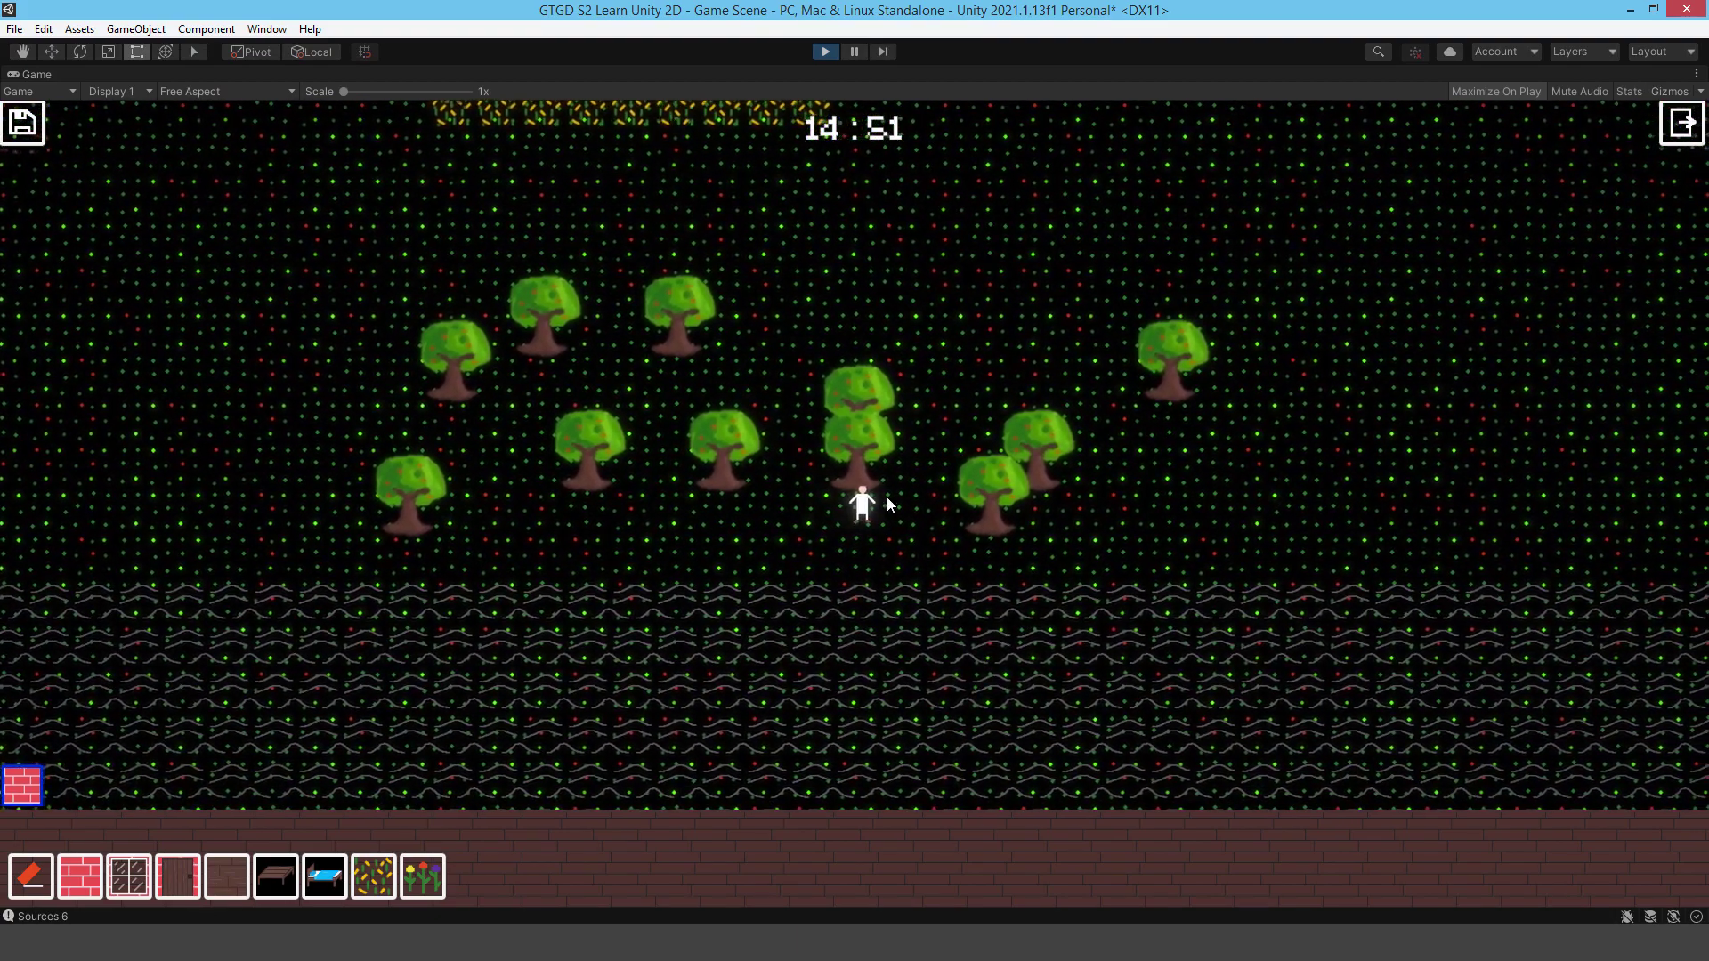
key(Down)
key(Left)
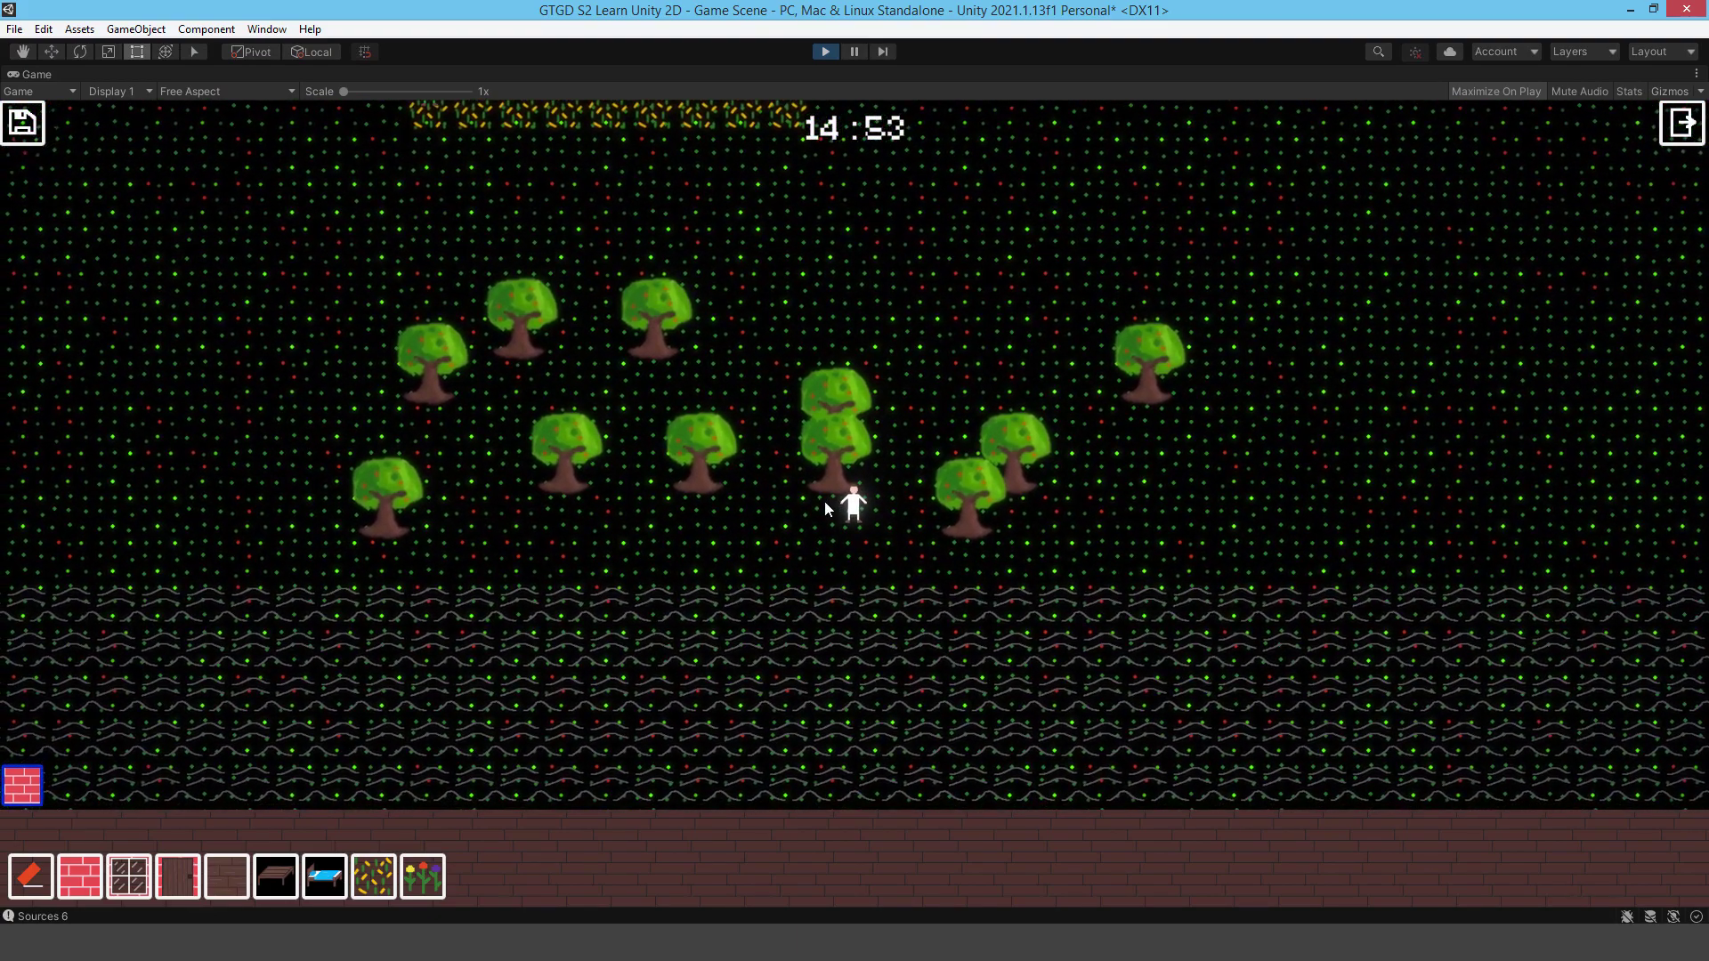
Step: Walk the player up-left behind trees and back out to check the sorting
key(Up)
key(Left)
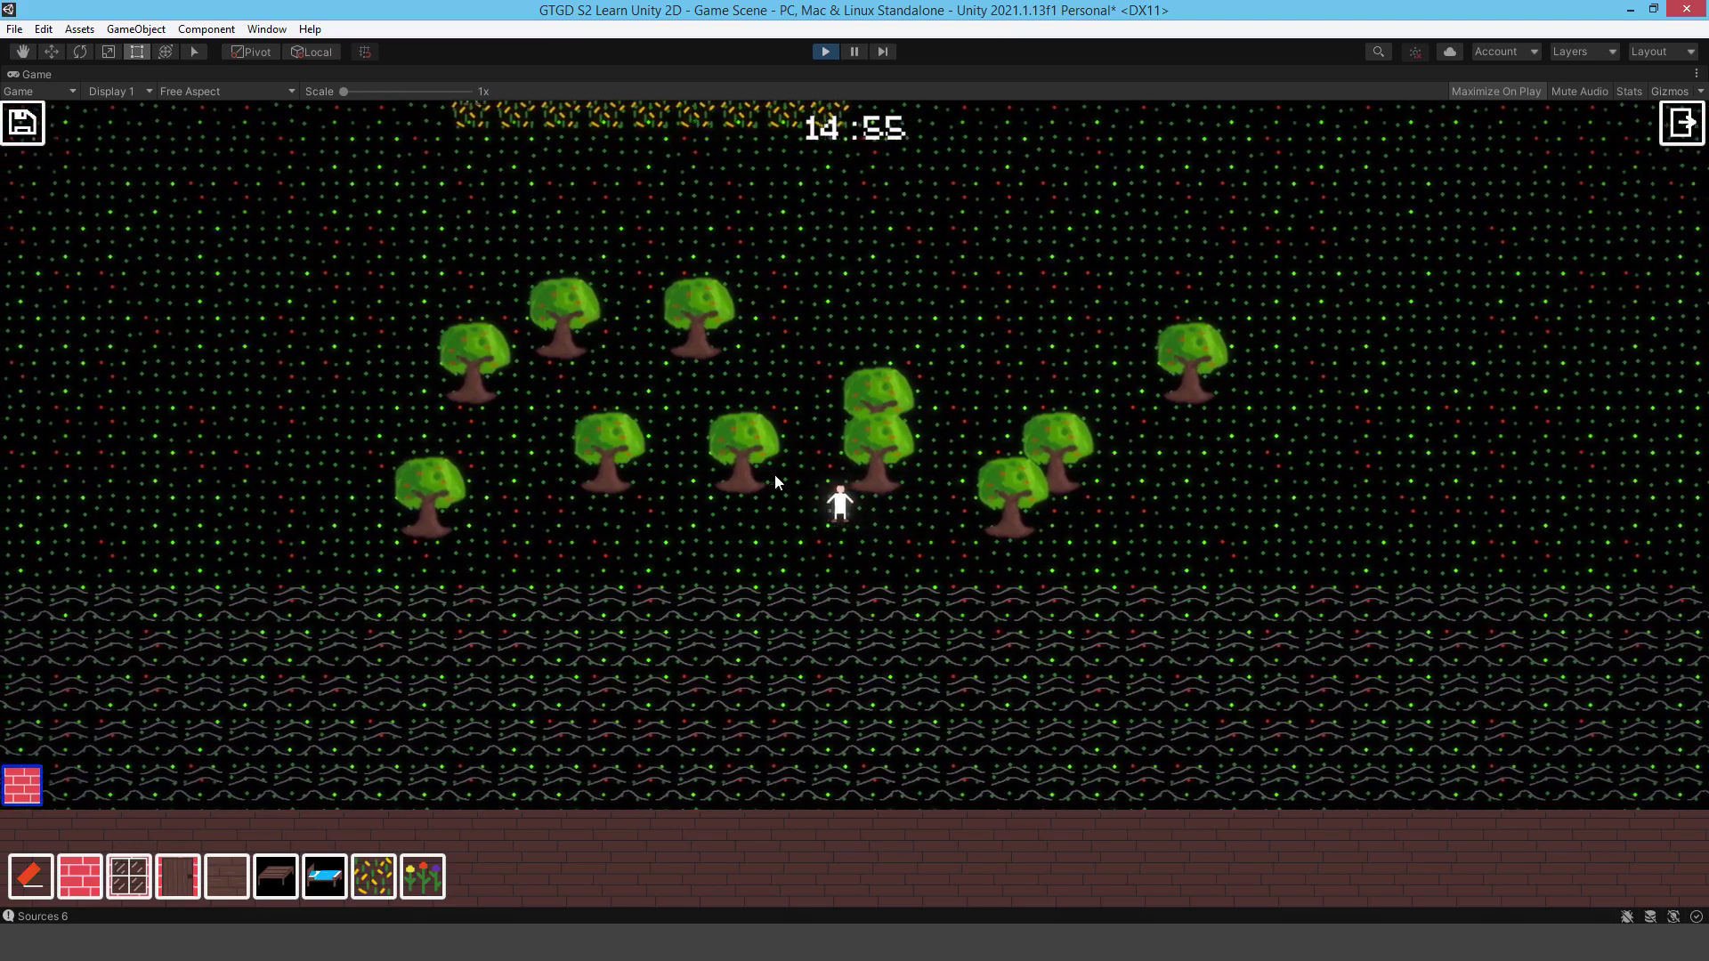
key(Up)
key(Left)
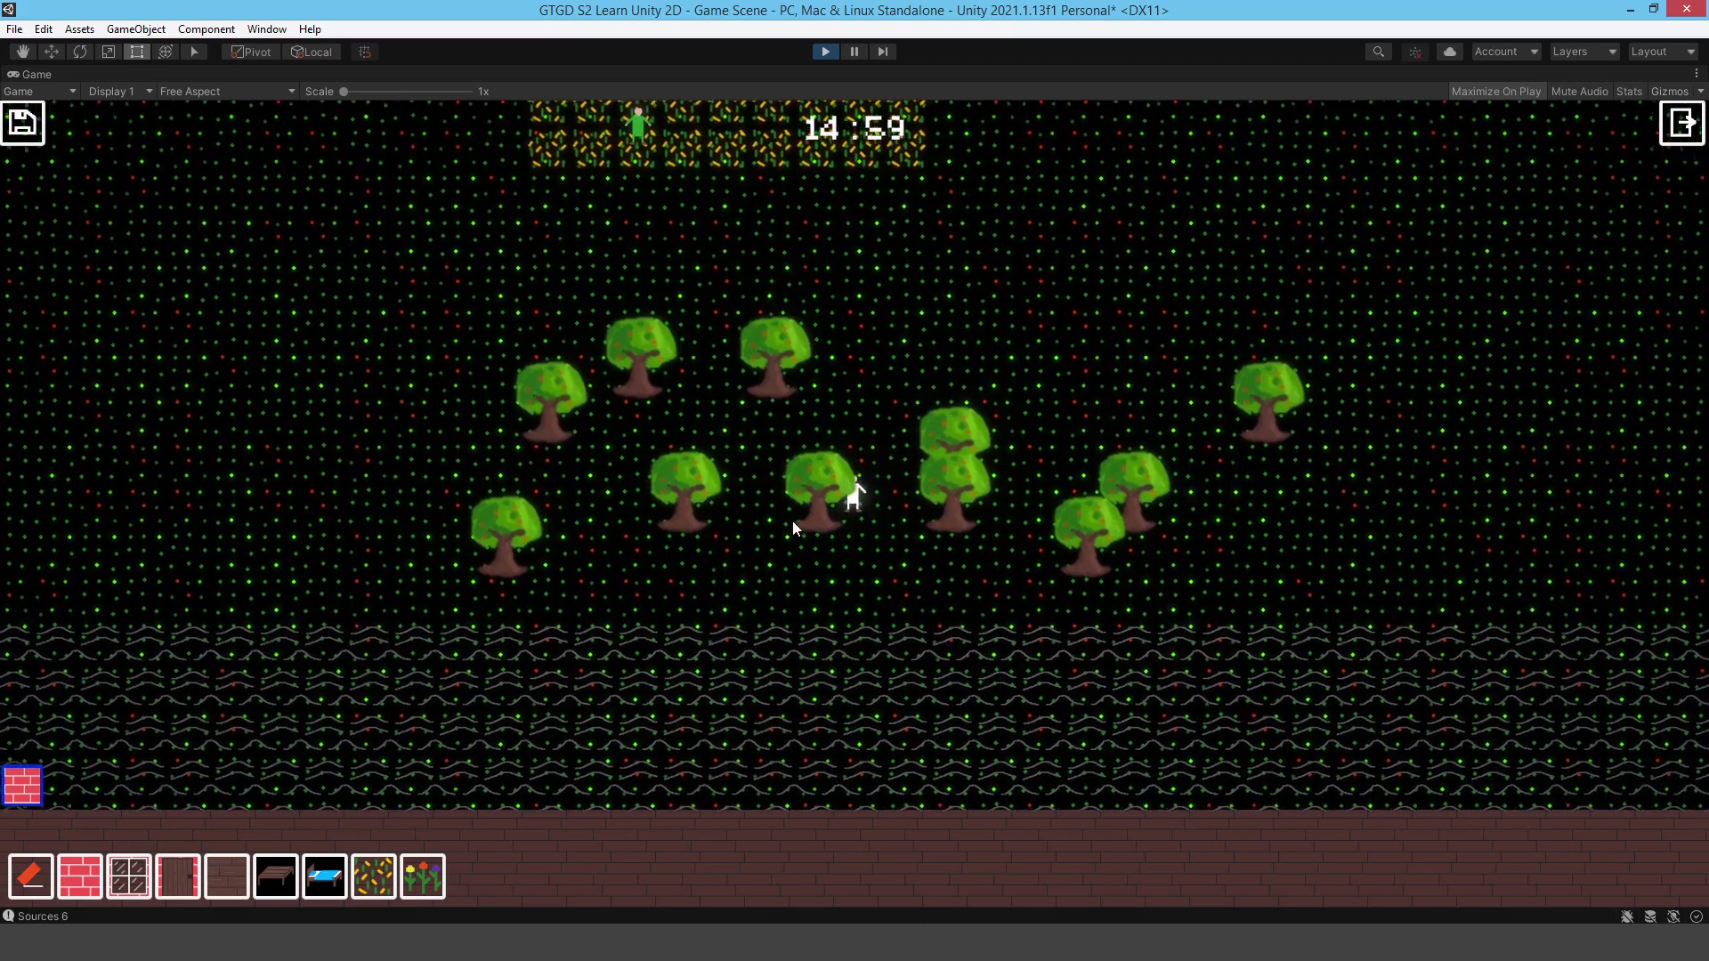
key(Up)
key(Left)
key(Down)
key(Left)
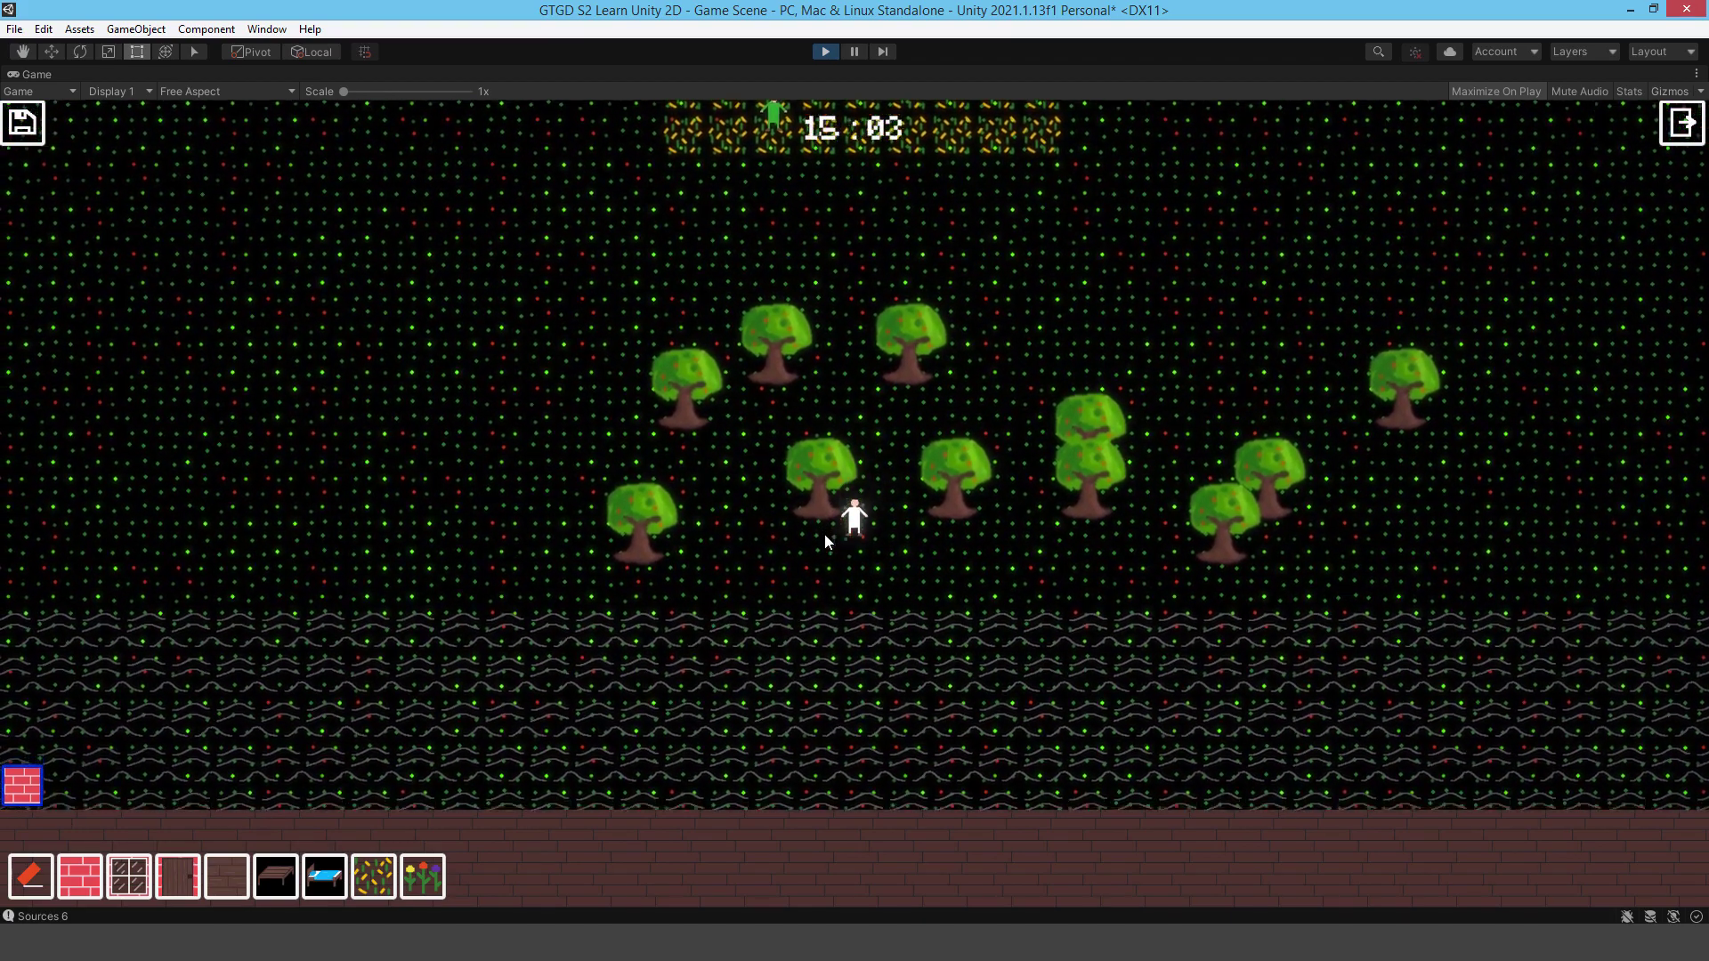
key(Down)
key(Left)
key(Up)
key(Left)
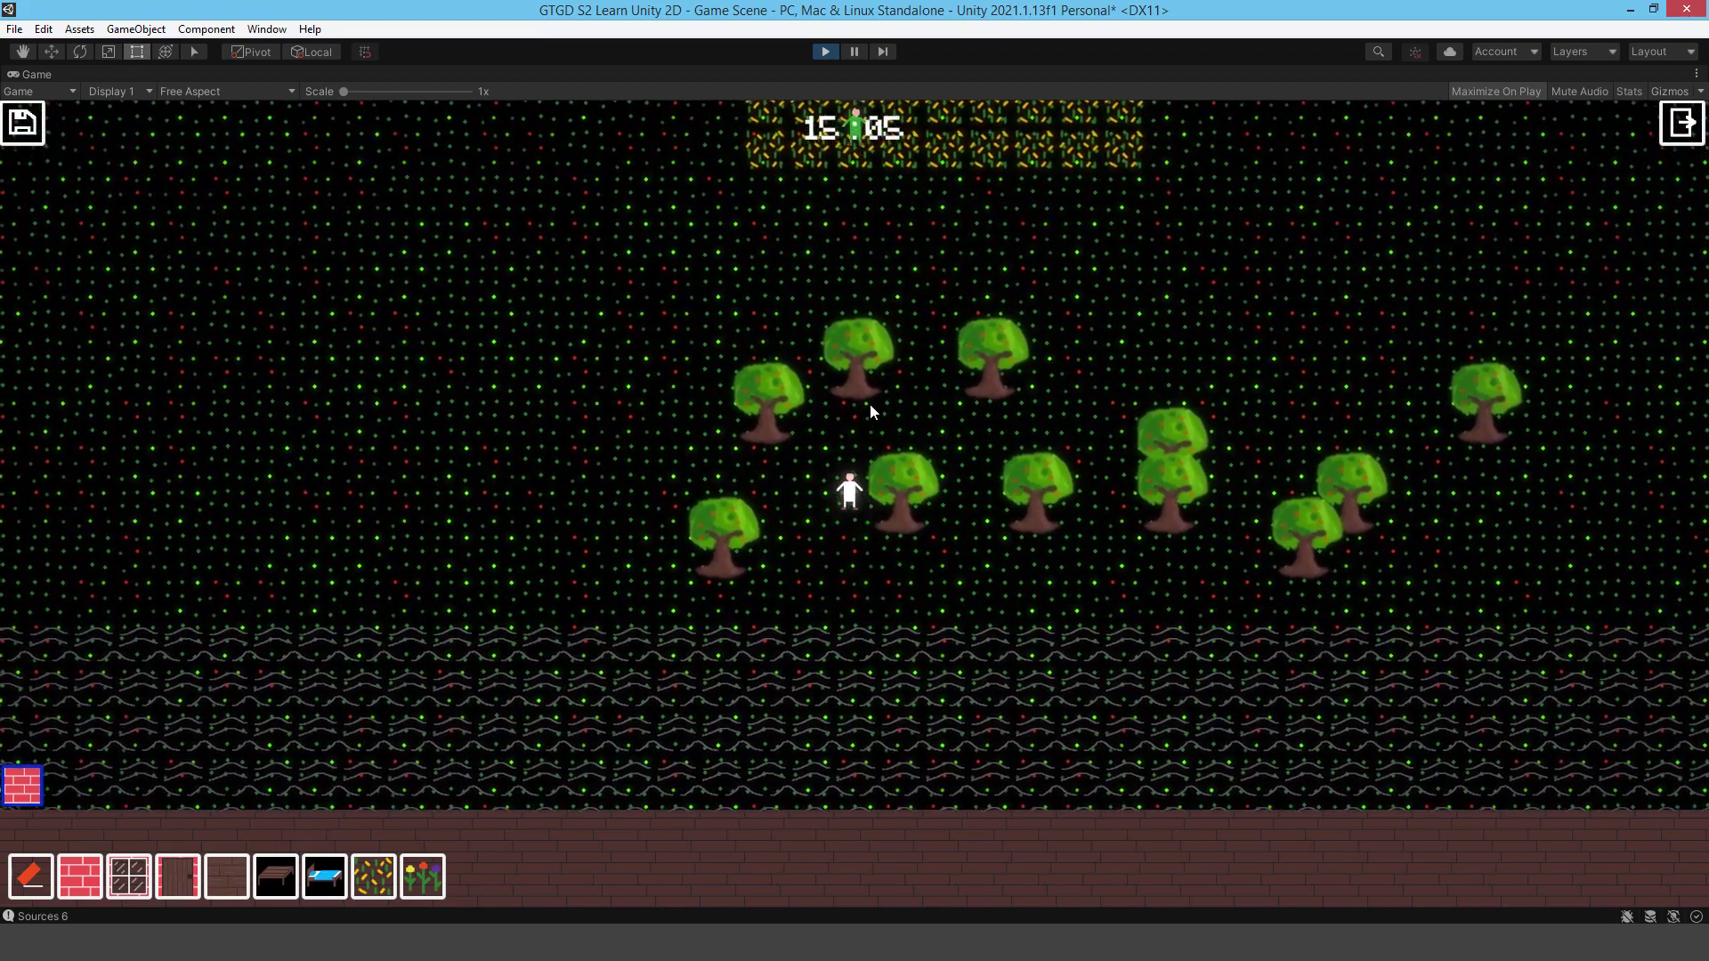
key(Up)
key(Right)
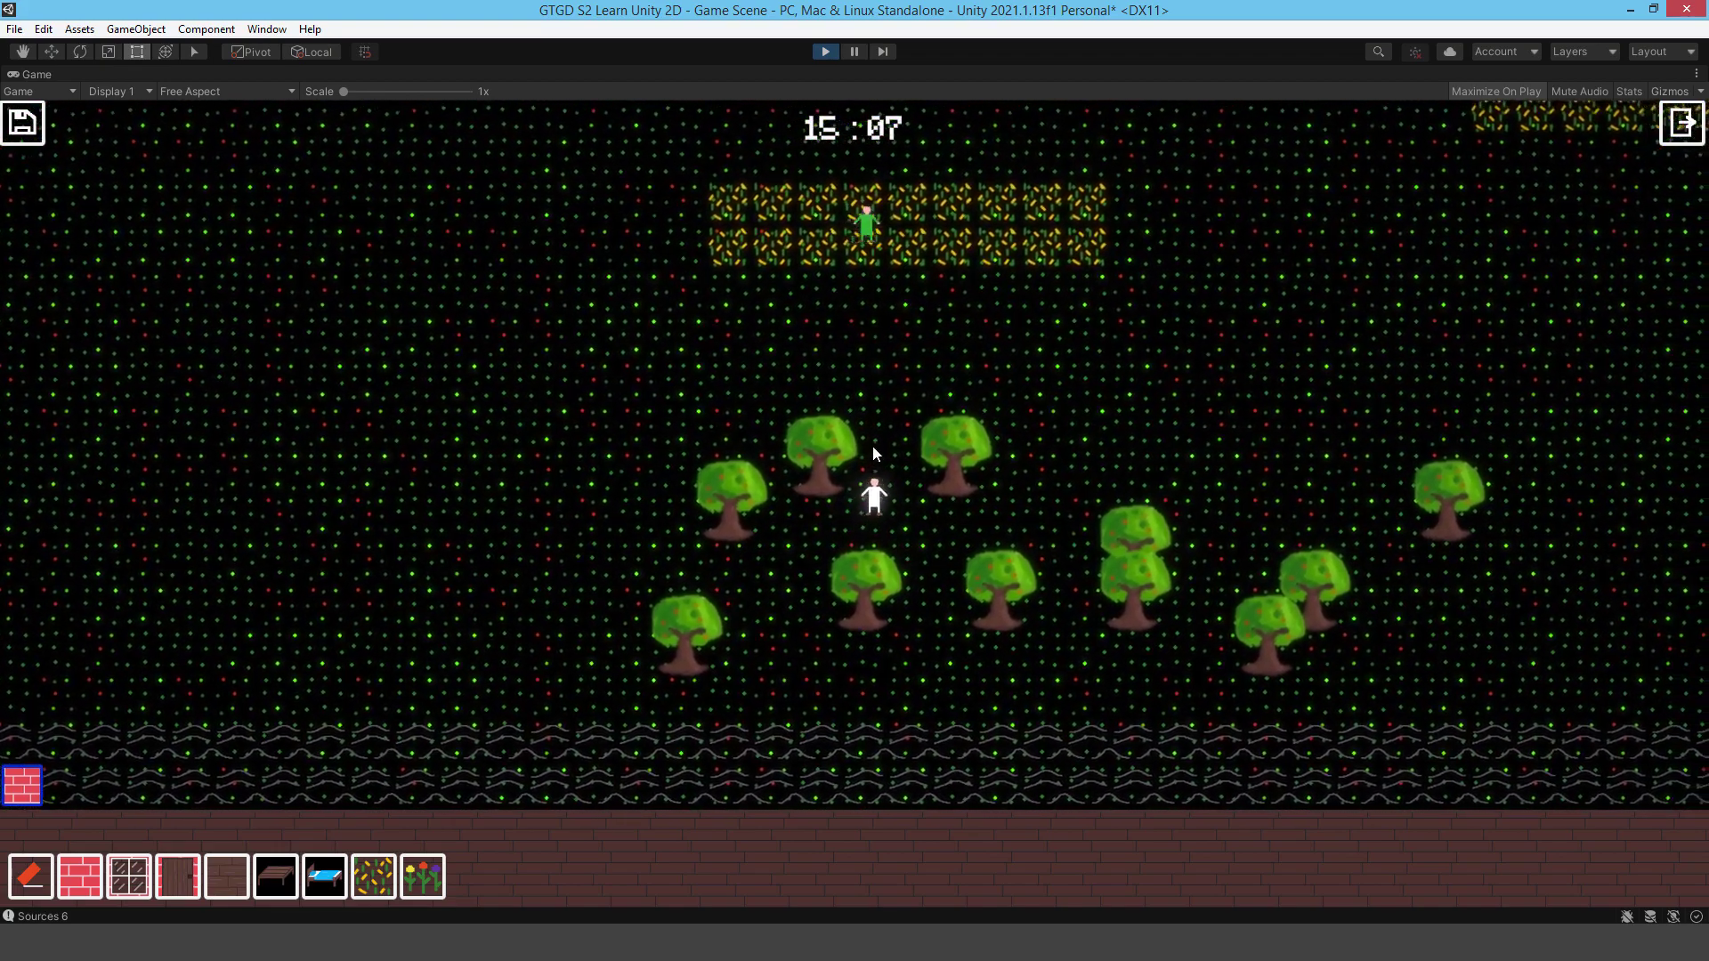
Step: Walk the player behind and in front of trees along the tree row
key(Right)
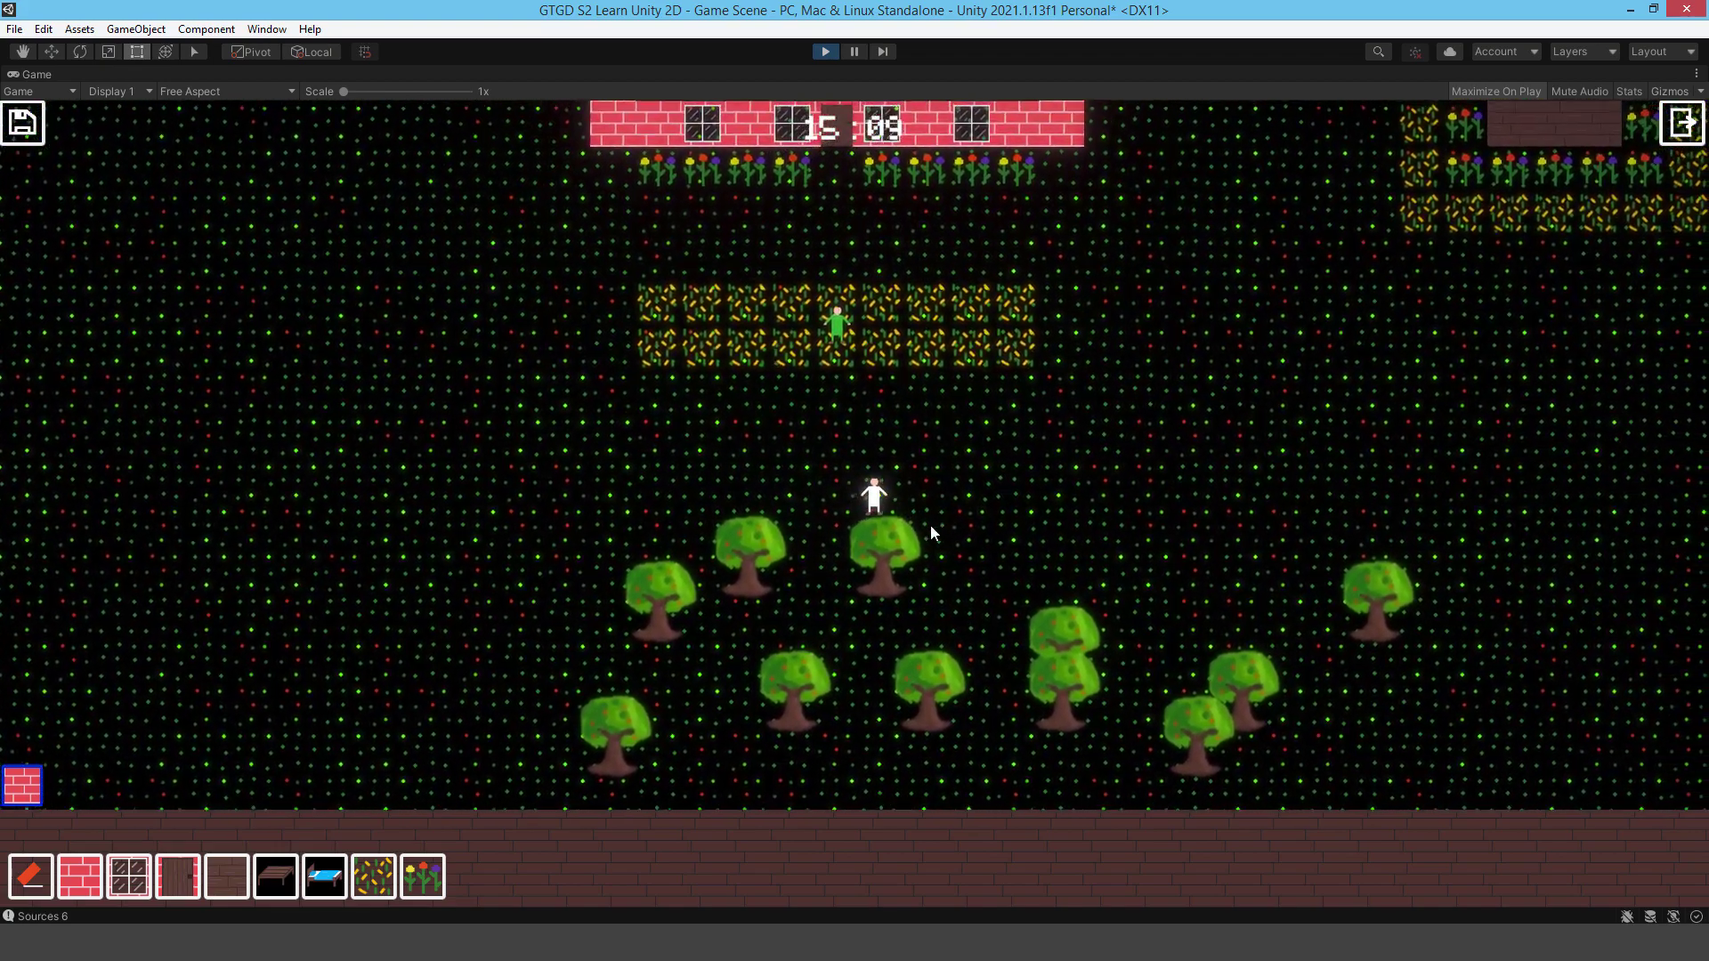
key(Down)
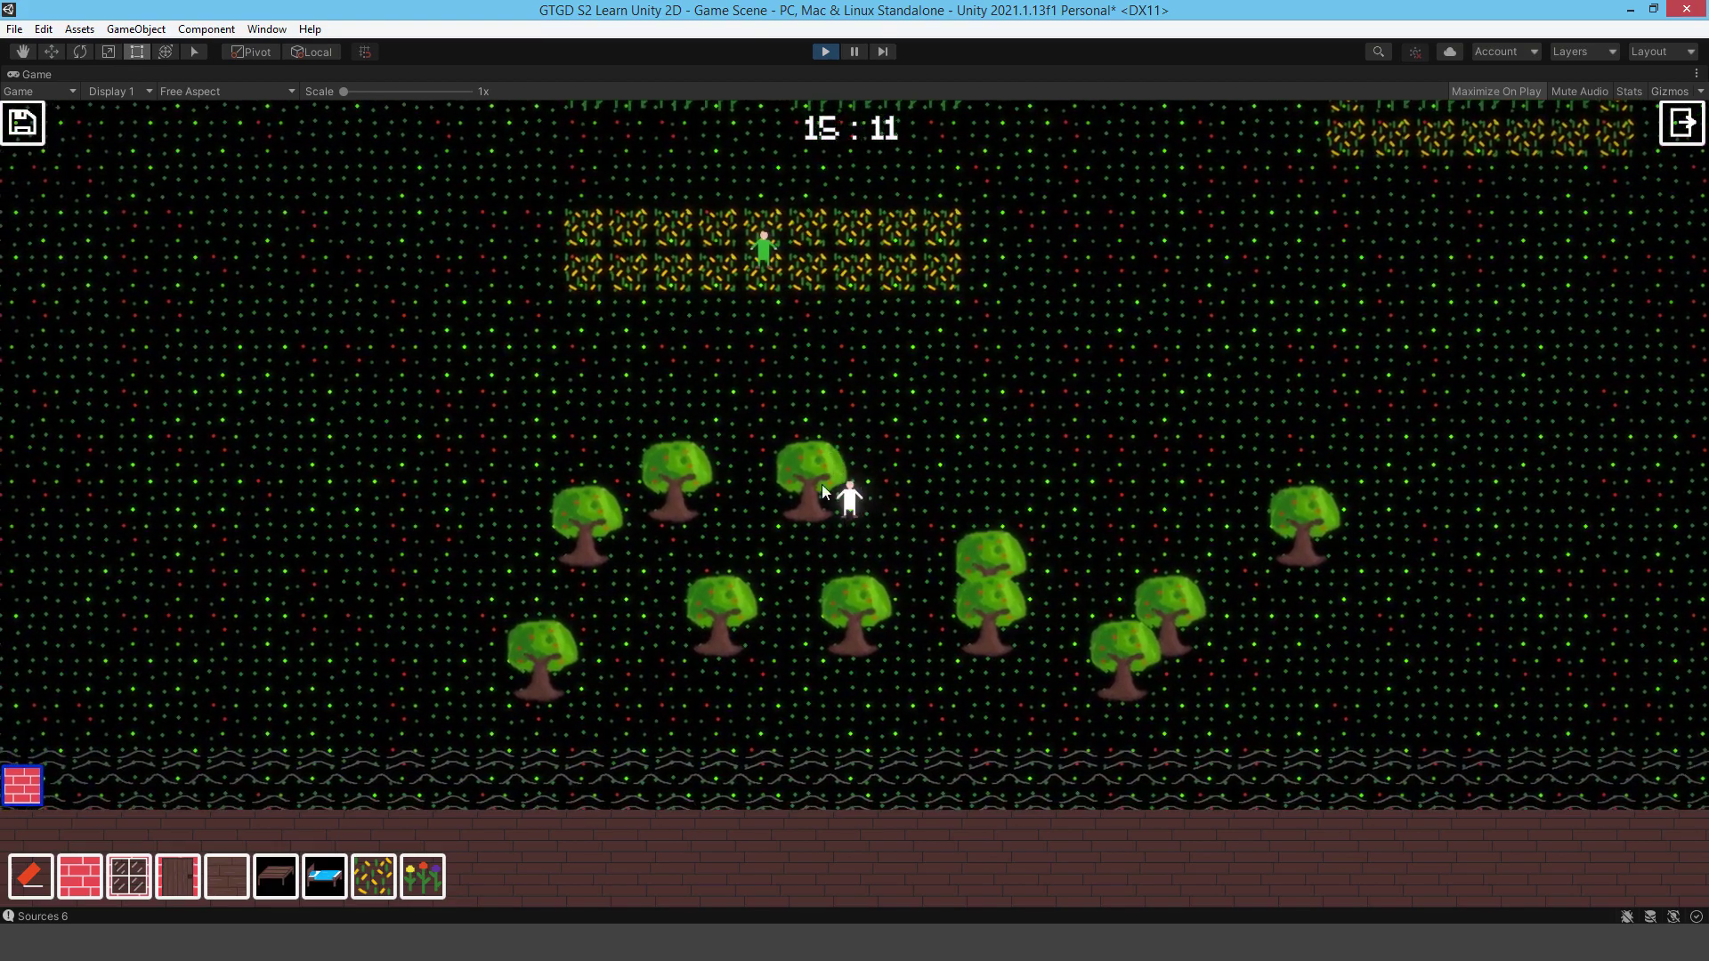
key(Left)
key(Up)
key(Left)
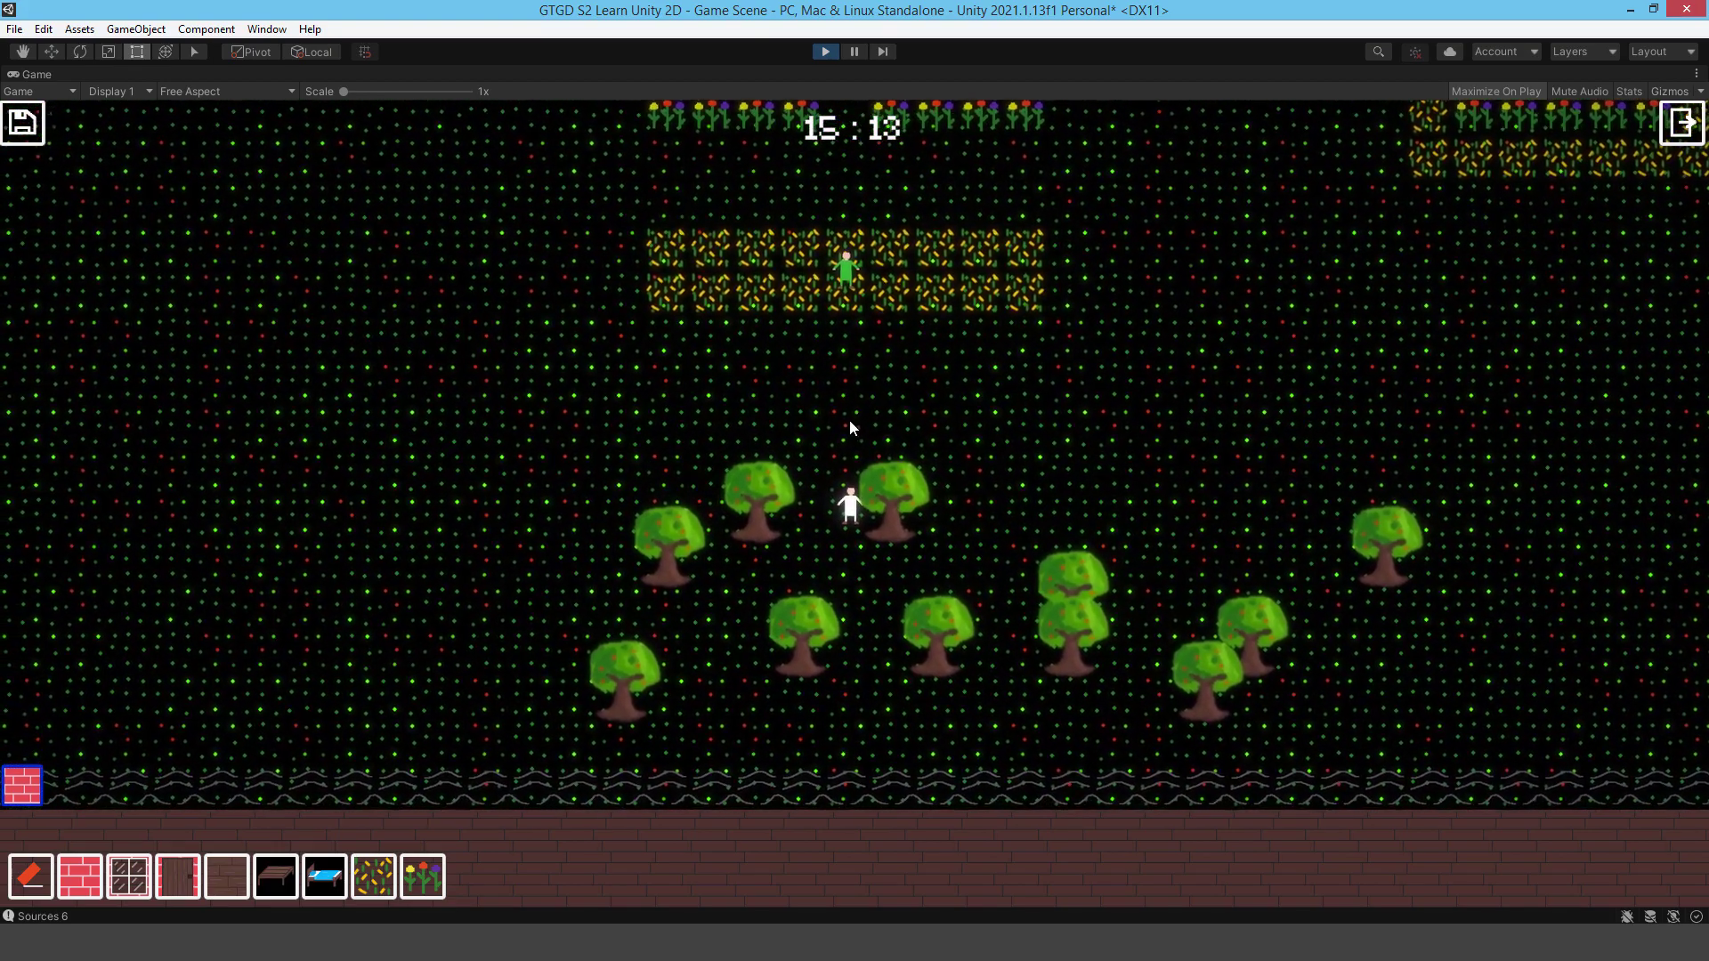
key(Right)
key(Down)
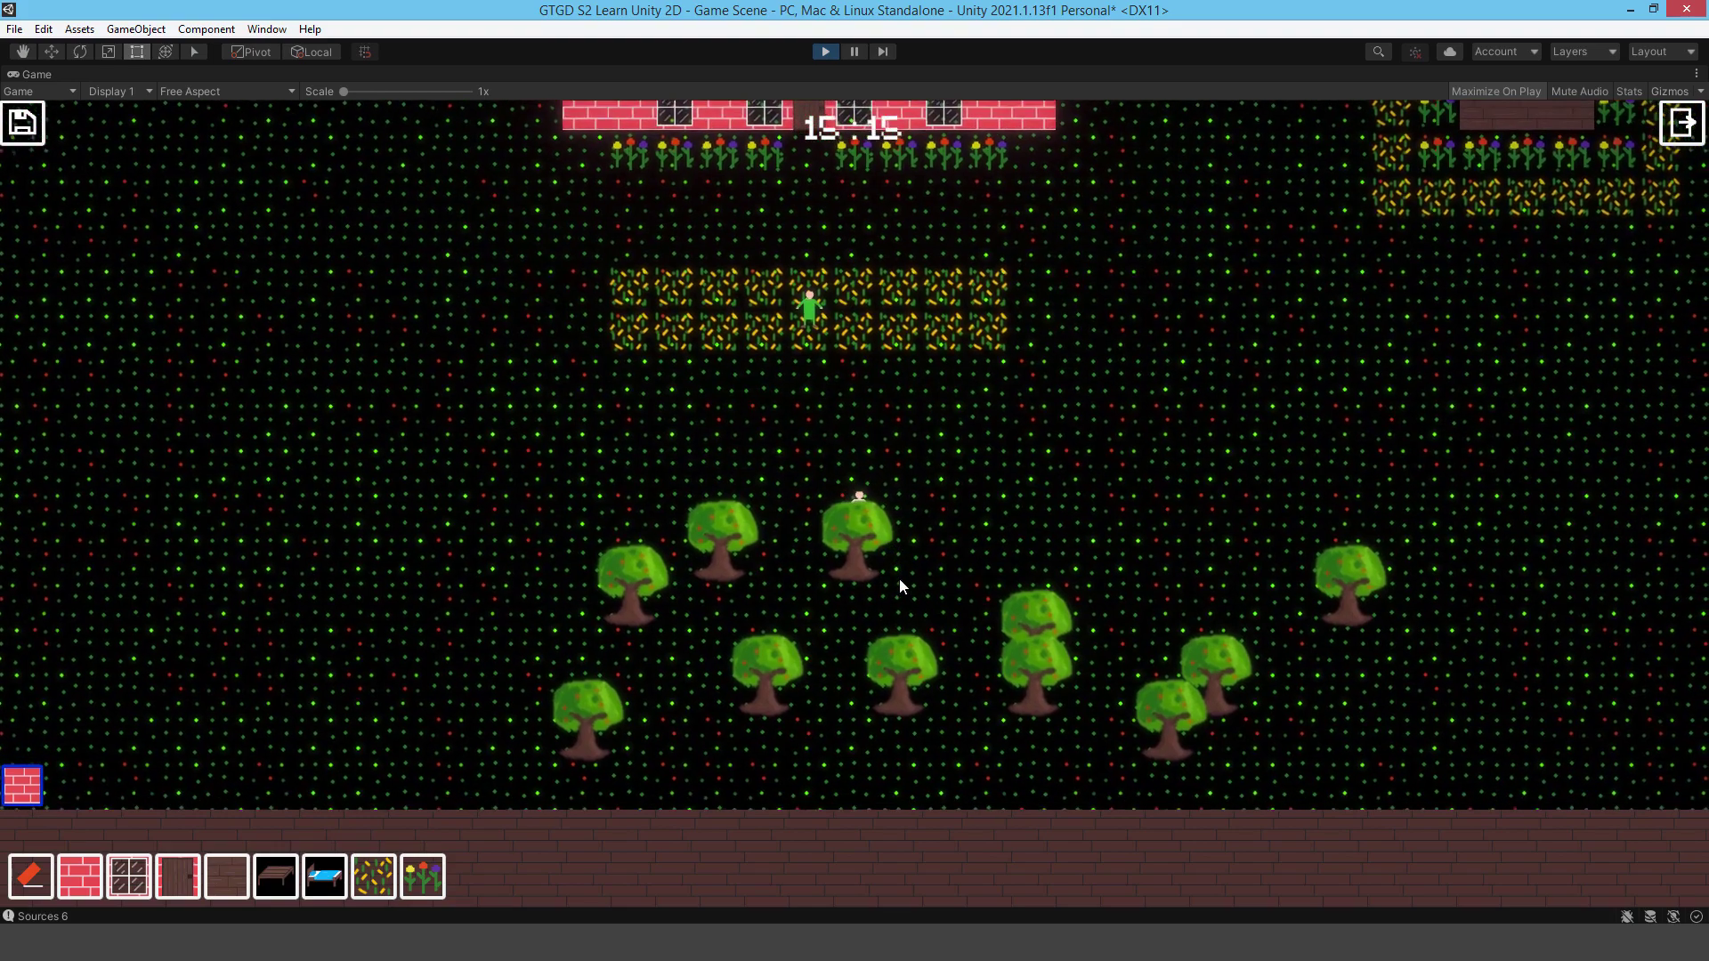
key(Left)
key(Up)
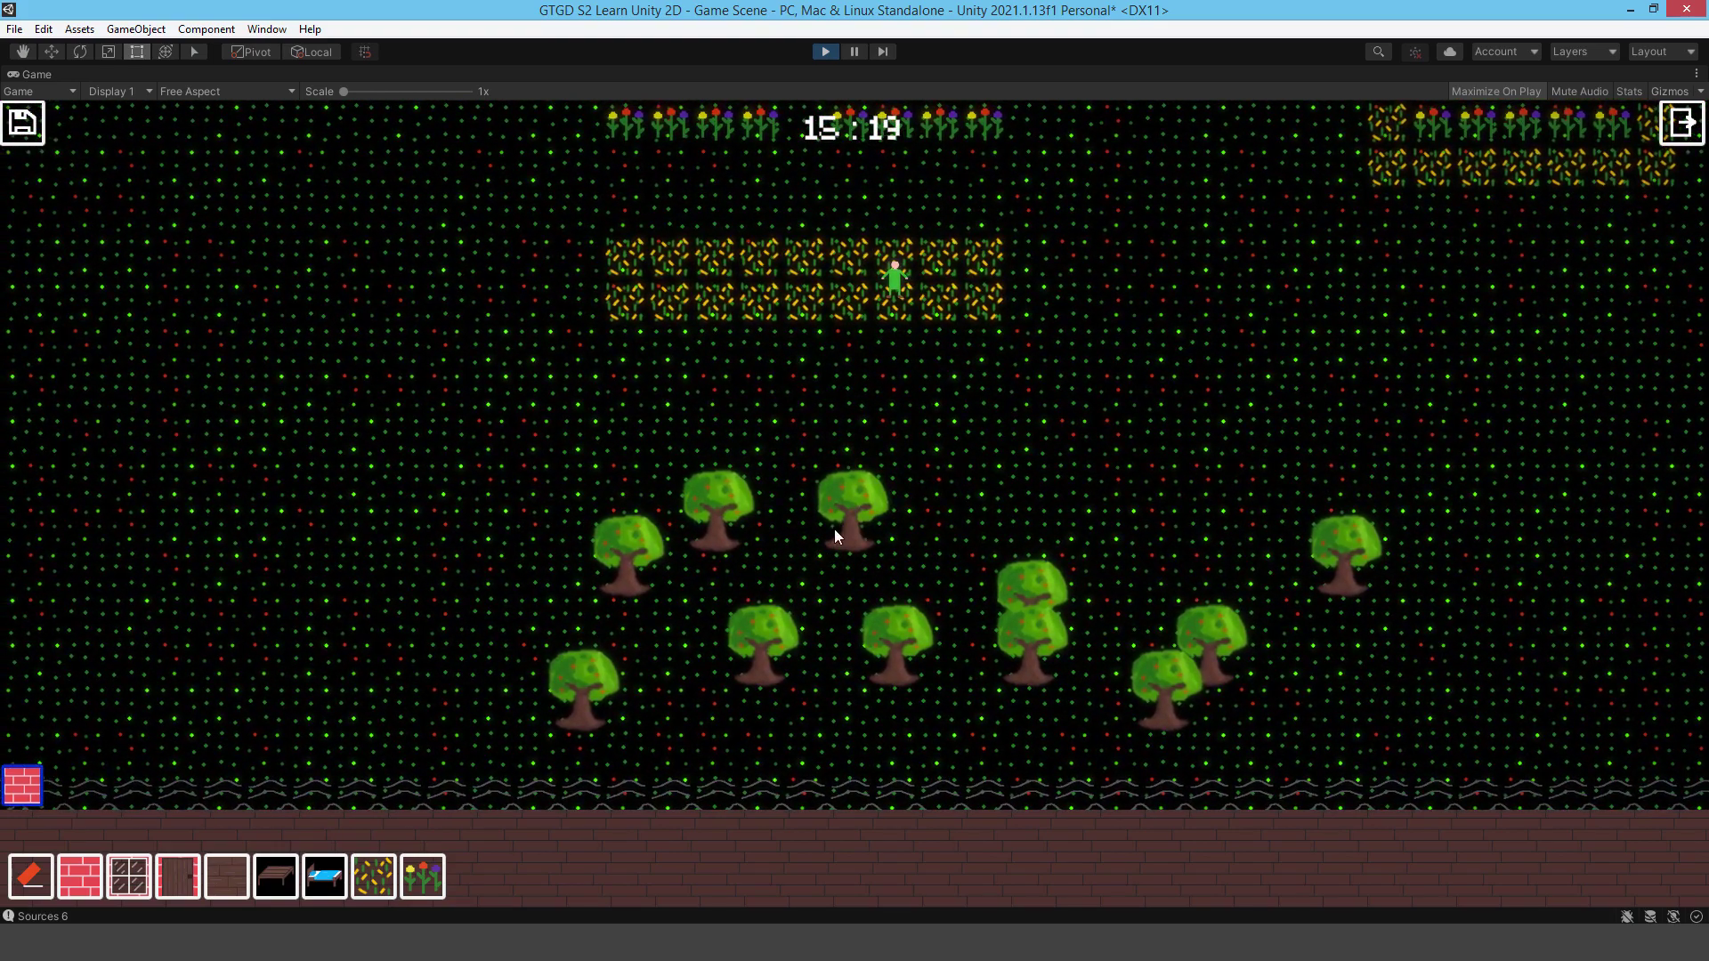
key(Down)
key(Left)
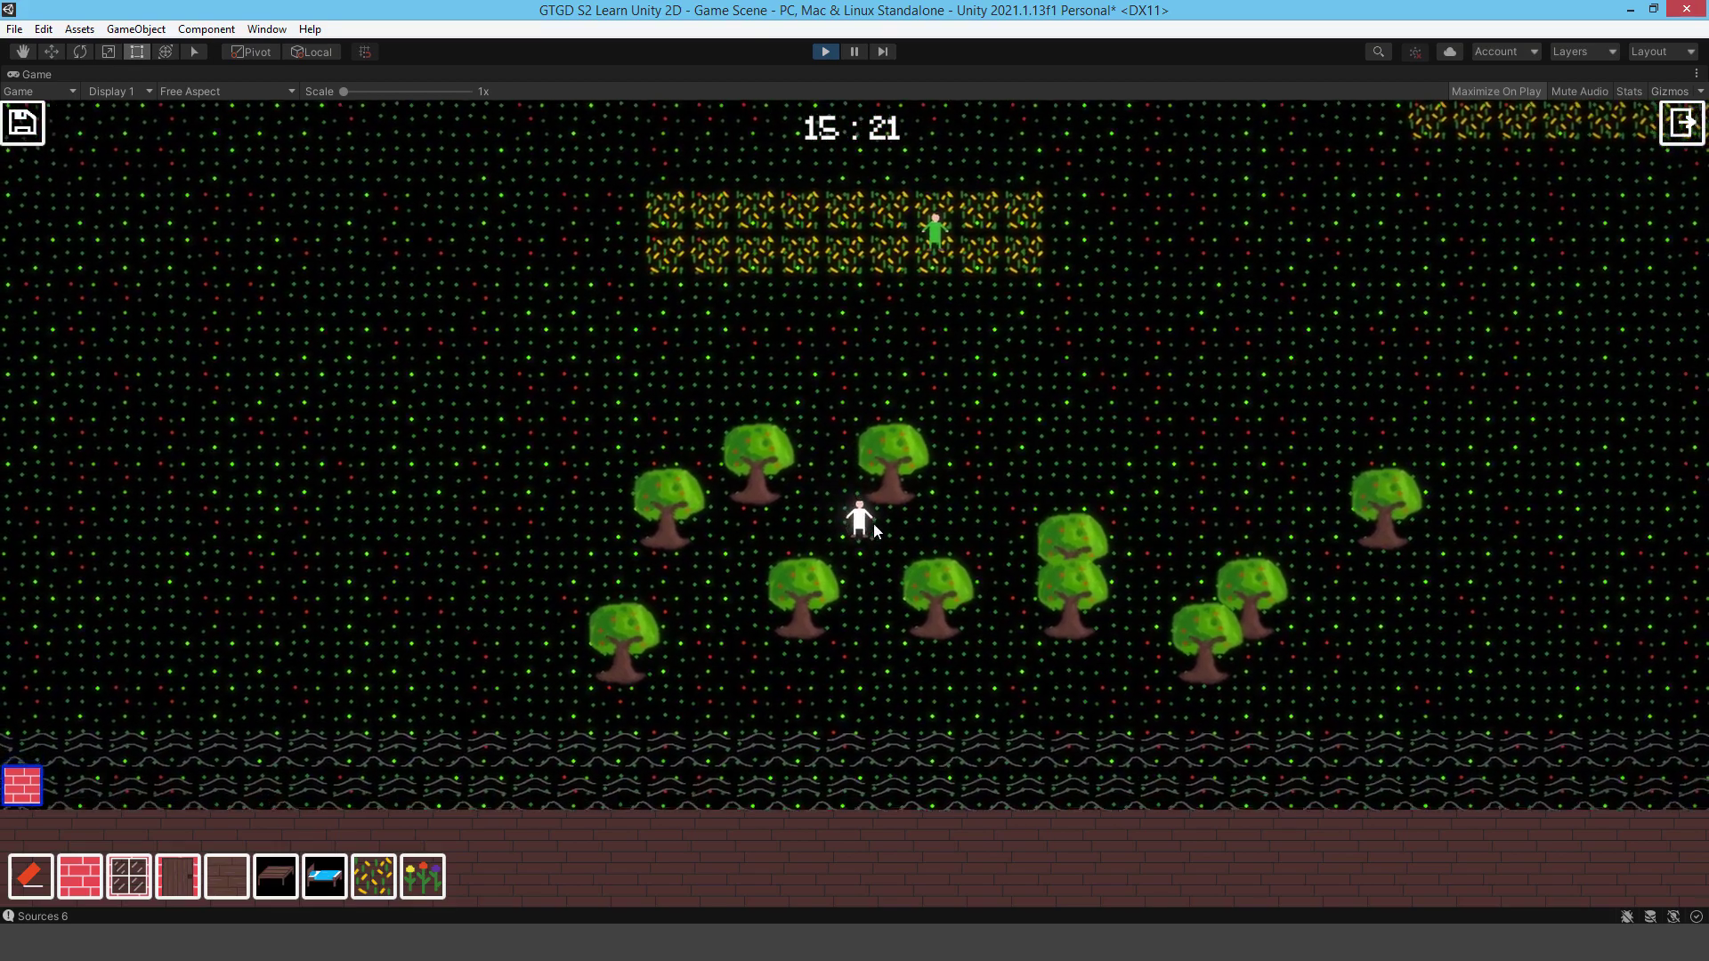
key(Right)
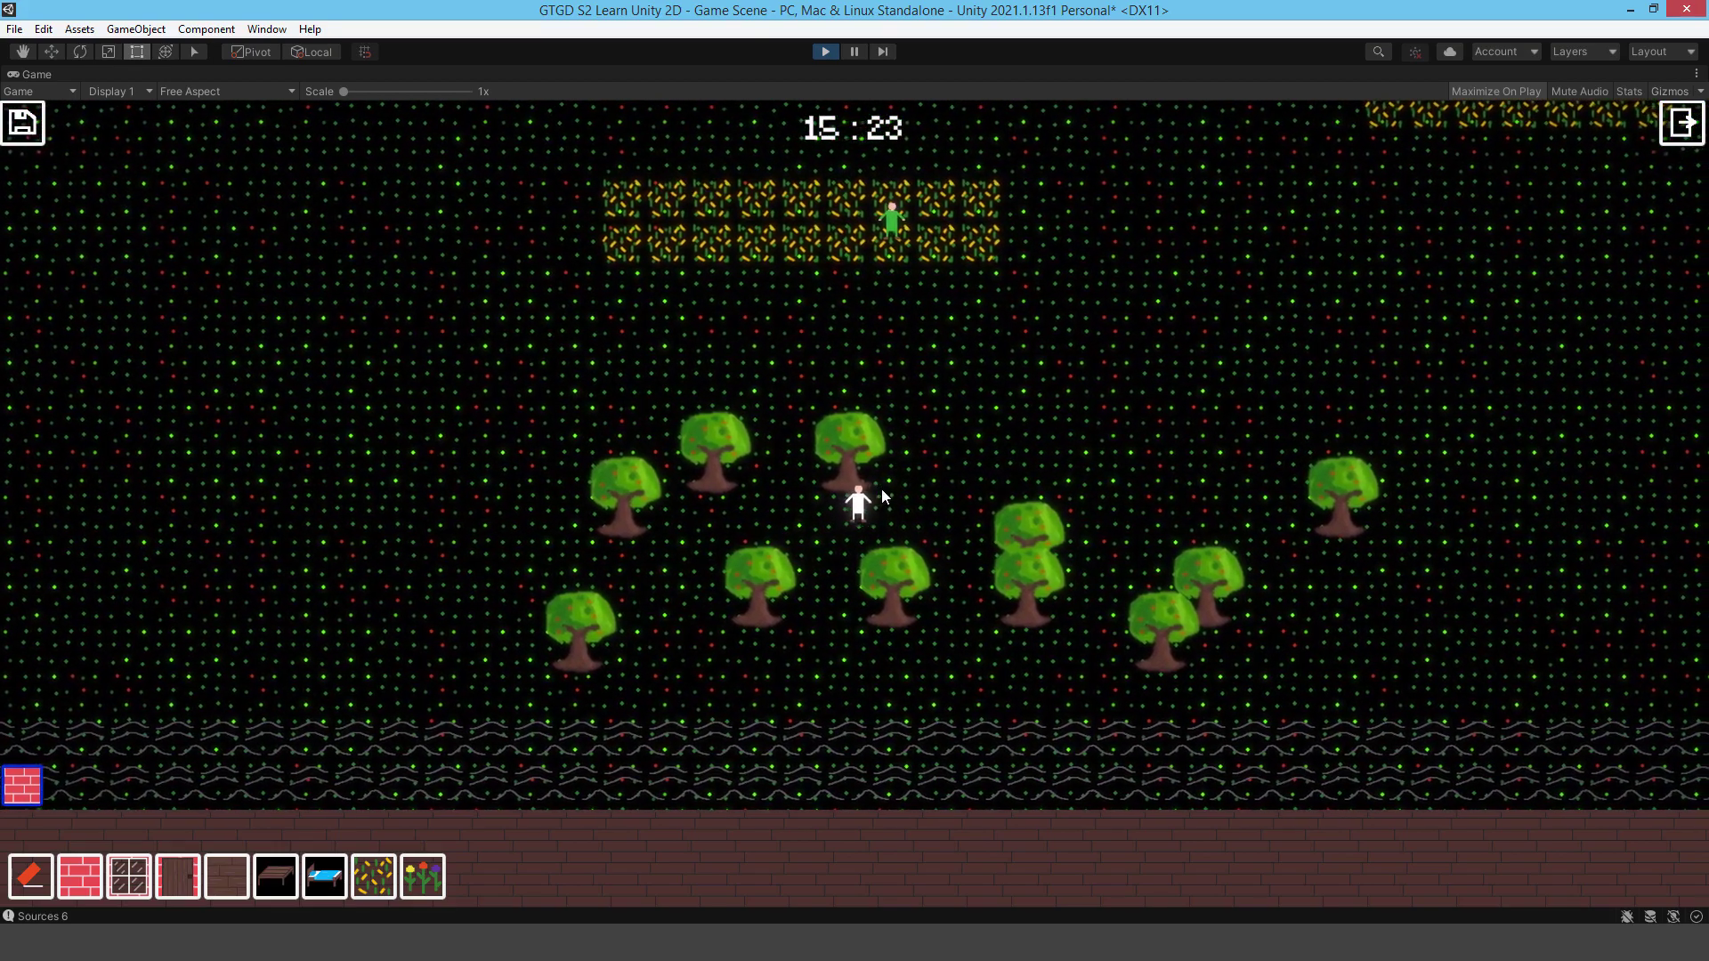
key(Up)
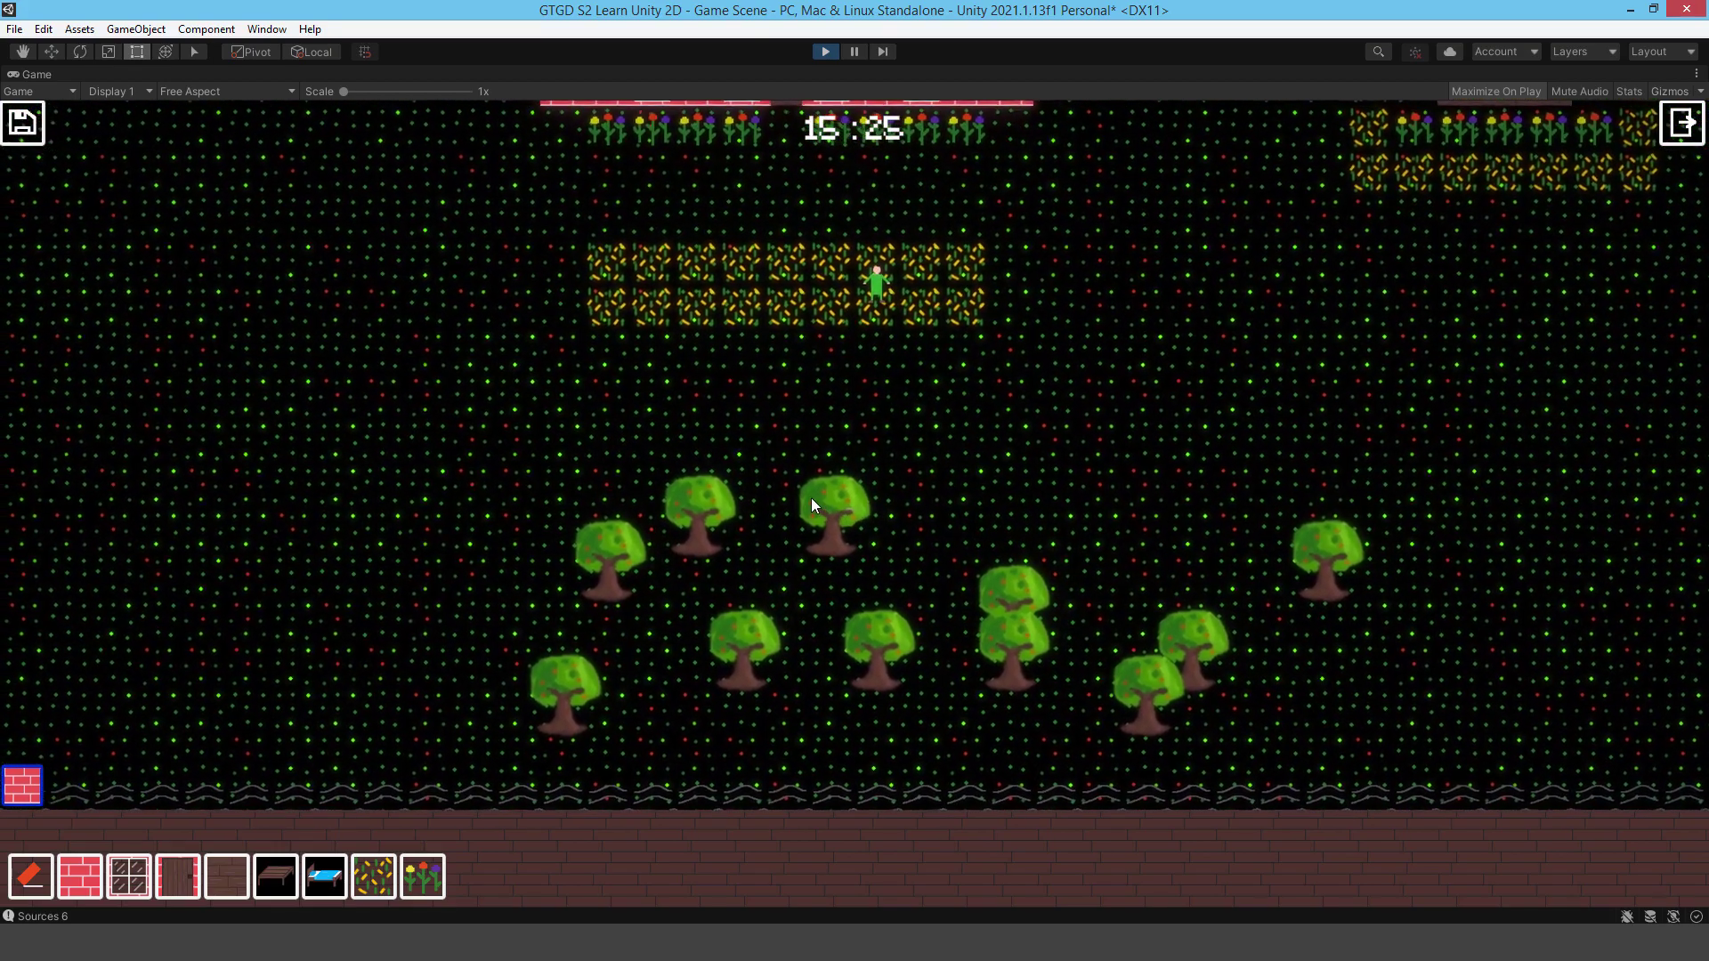
key(Left)
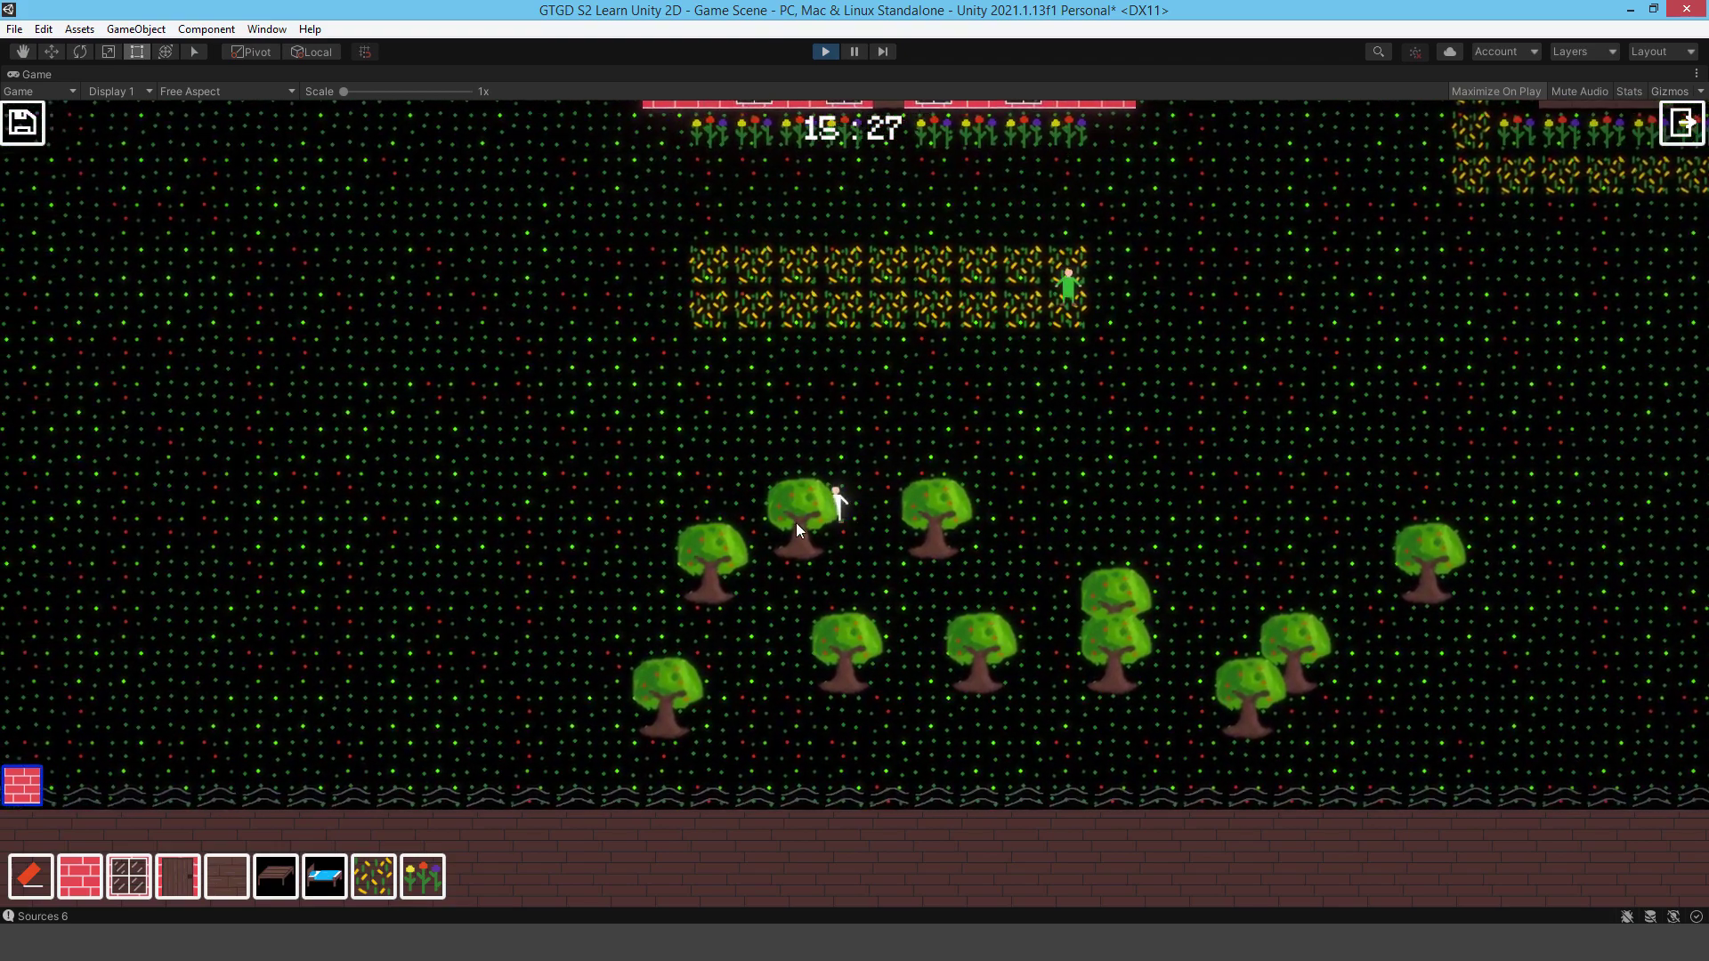
key(Left)
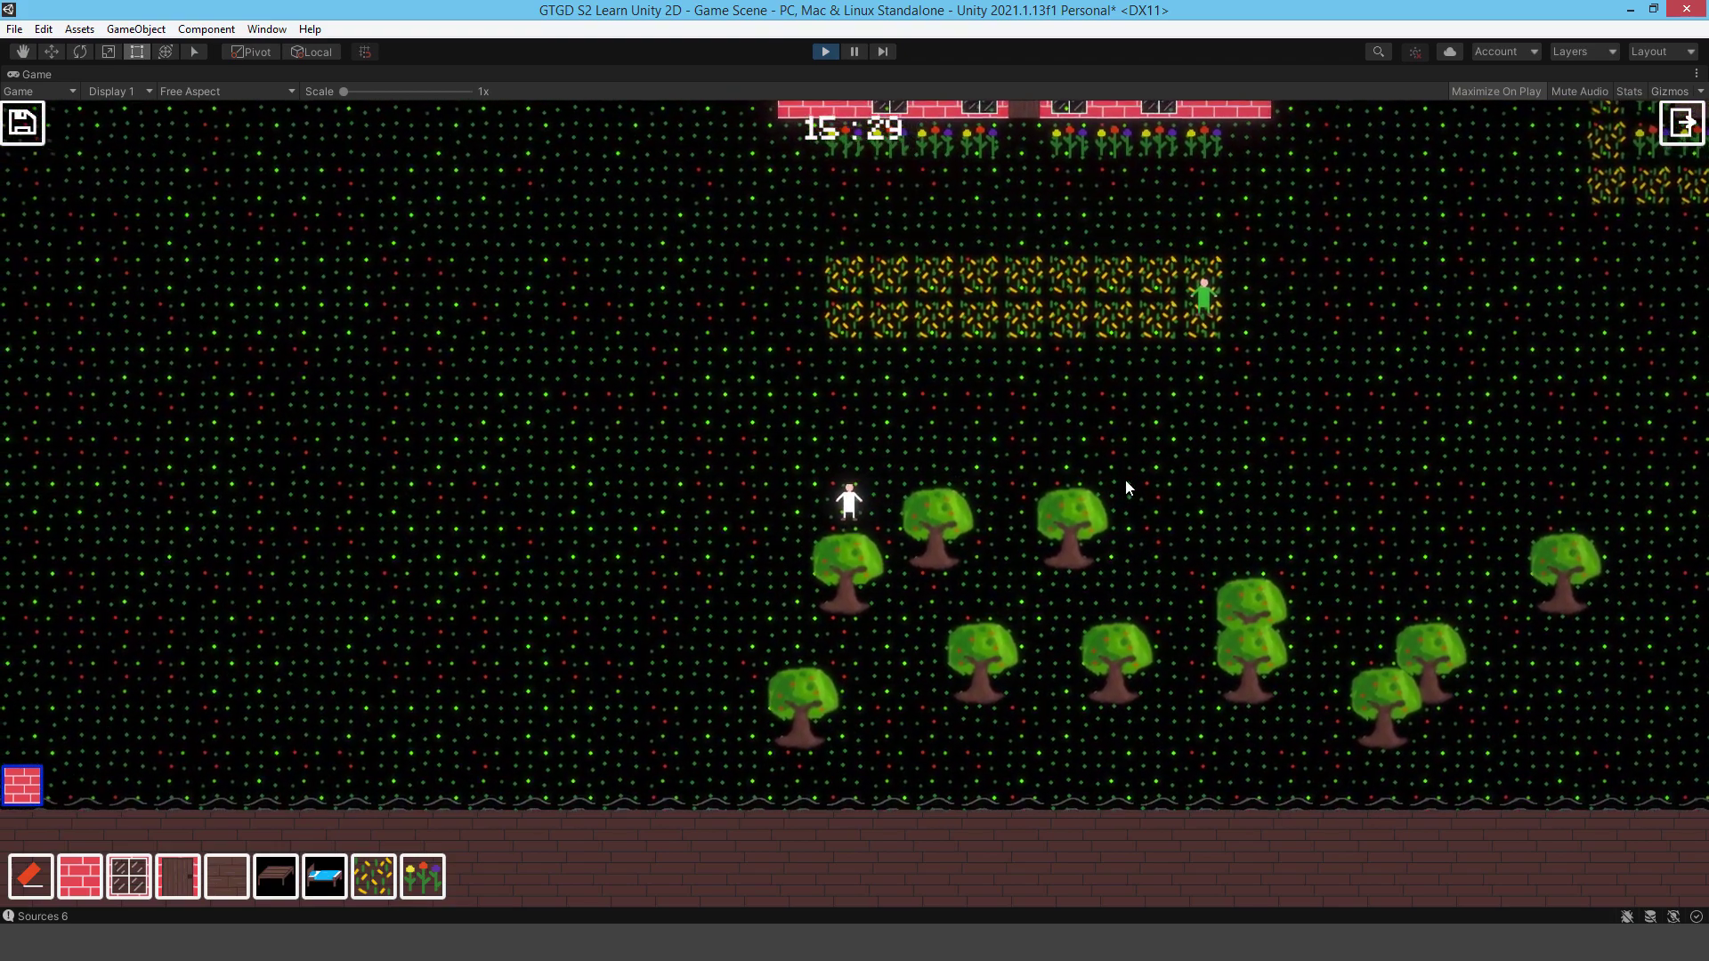
Step: End Play mode, save the Game Scene, deselect the renderer asset, and collapse the Grid in the Hierarchy
click(831, 51)
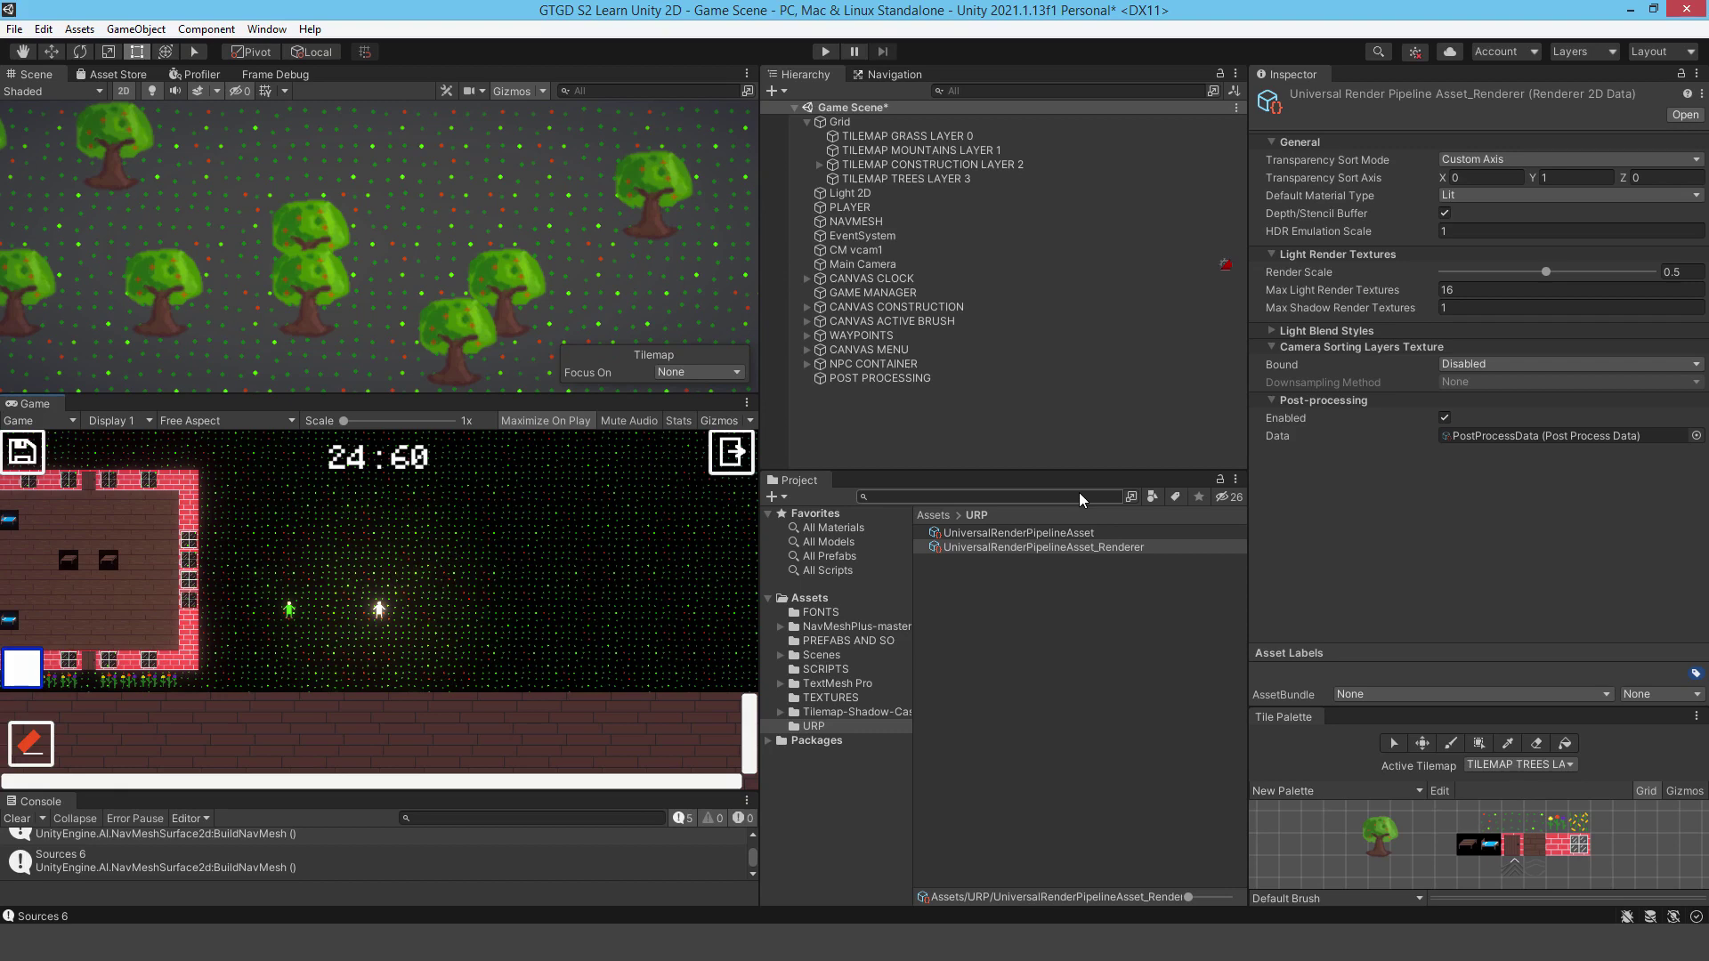
key(ctrl+s)
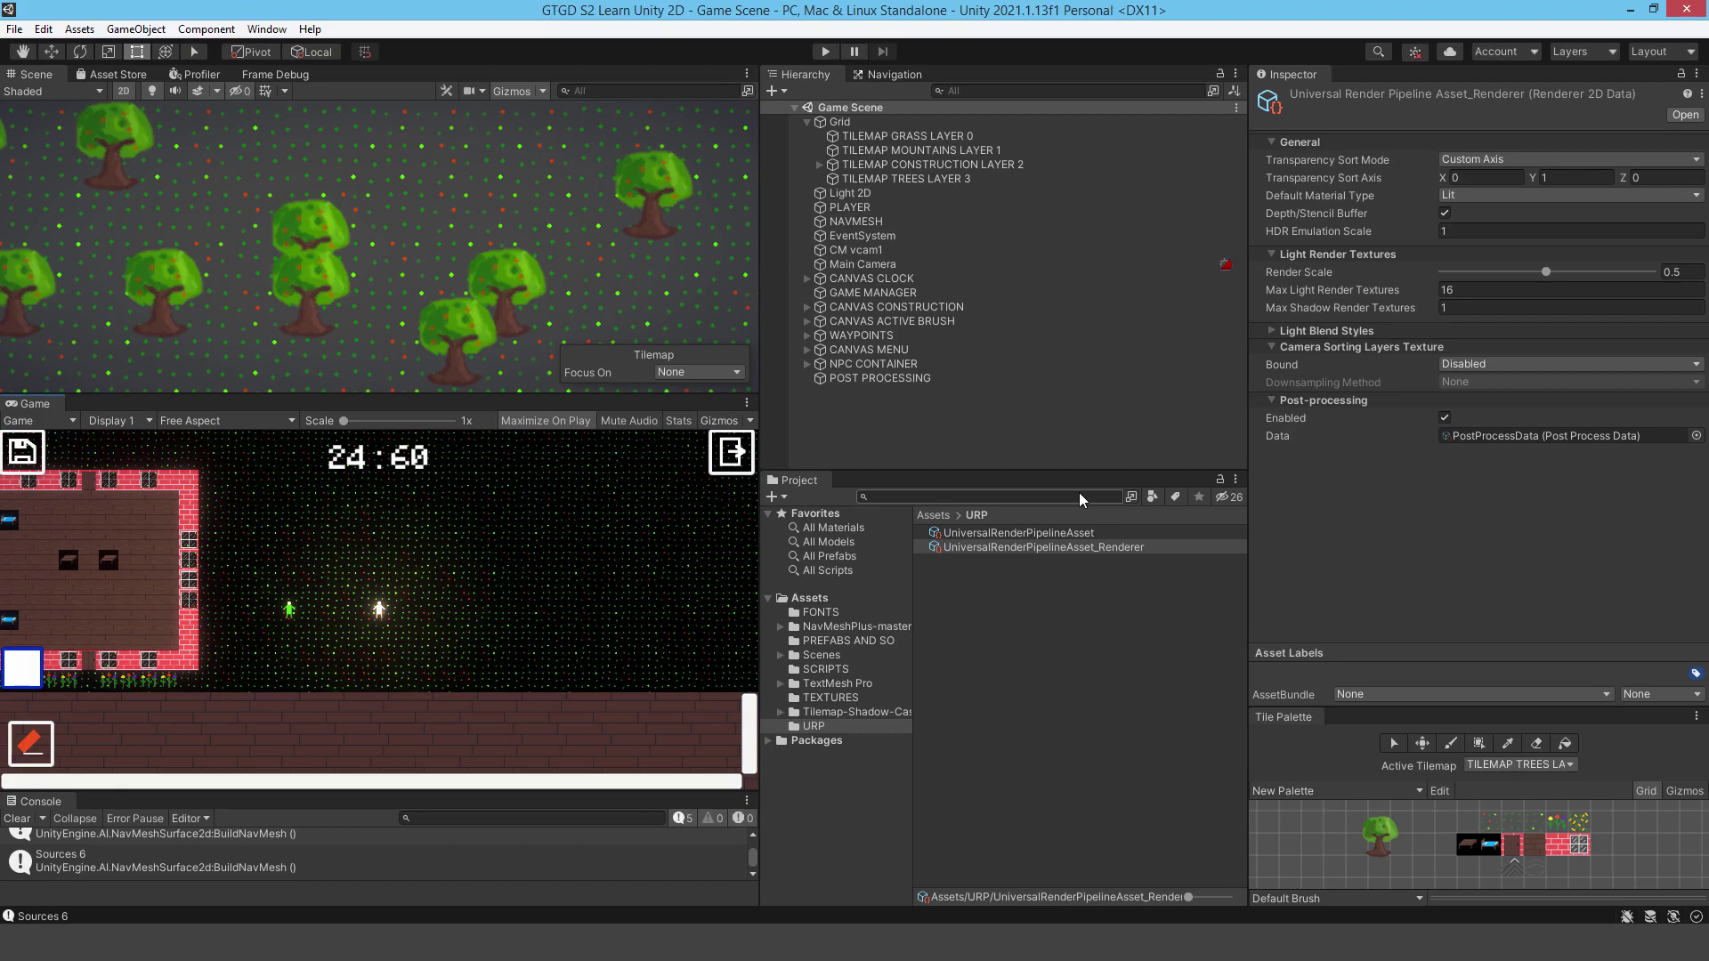
click(927, 441)
click(806, 122)
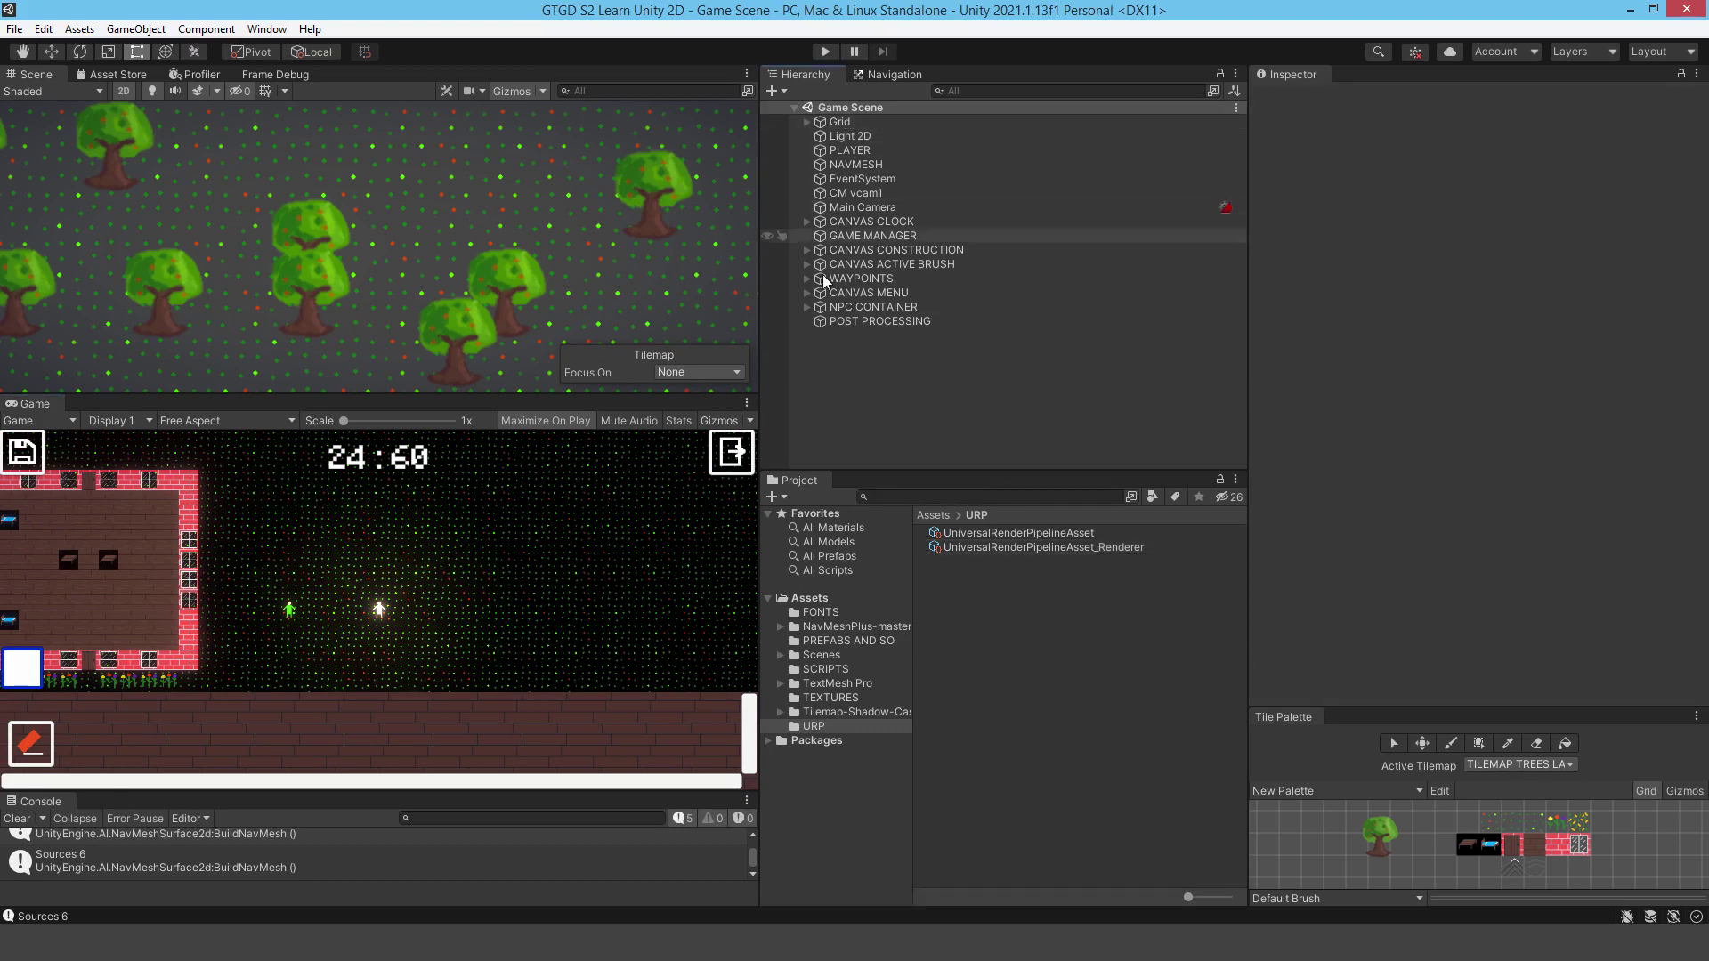